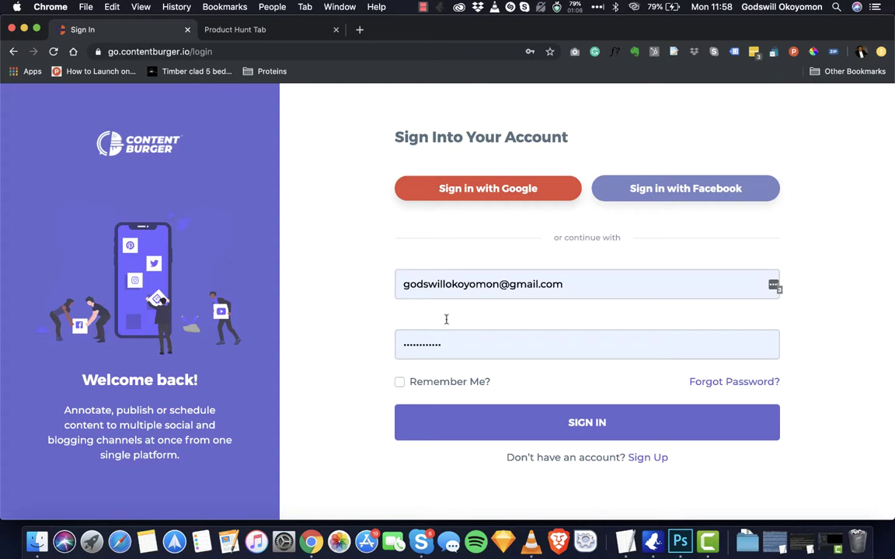
Step: Sign in with the prefilled account details, go through the six-part introduction from Overview to Analytics, and finish it
{"action": "left_click", "coordinate": [566, 428]}
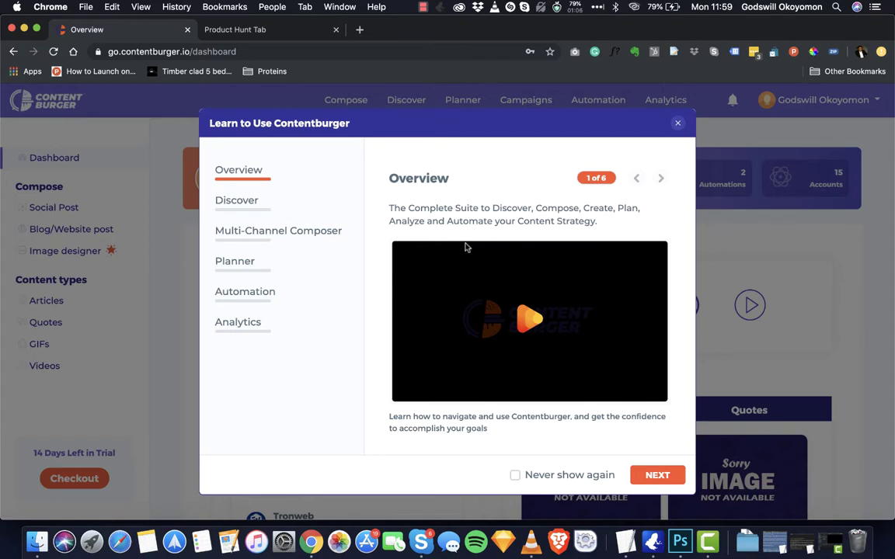
{"action": "left_click", "coordinate": [657, 476]}
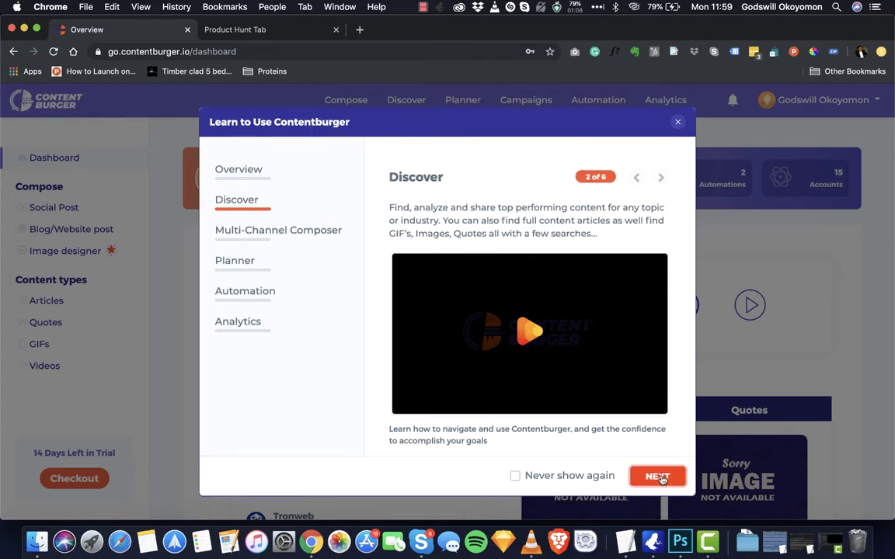
{"action": "left_click", "coordinate": [657, 475]}
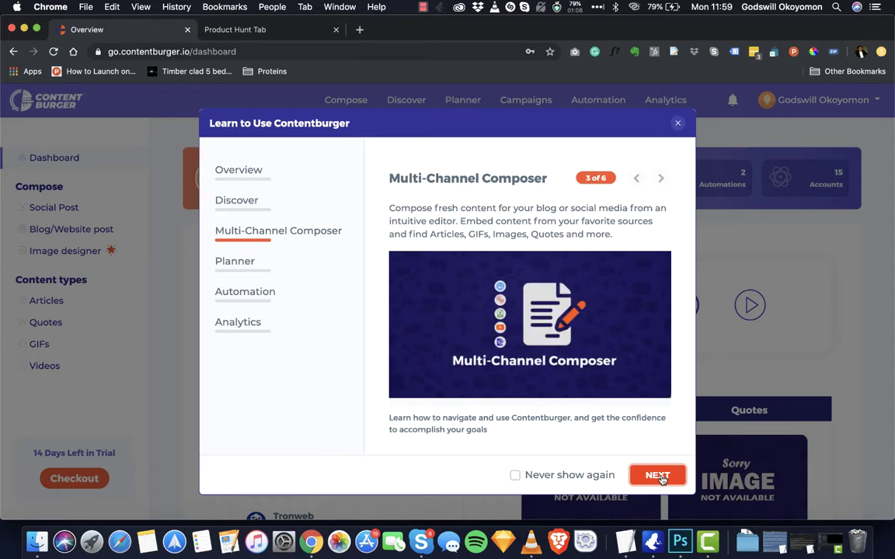
{"action": "left_click", "coordinate": [657, 476]}
{"action": "left_click", "coordinate": [657, 475]}
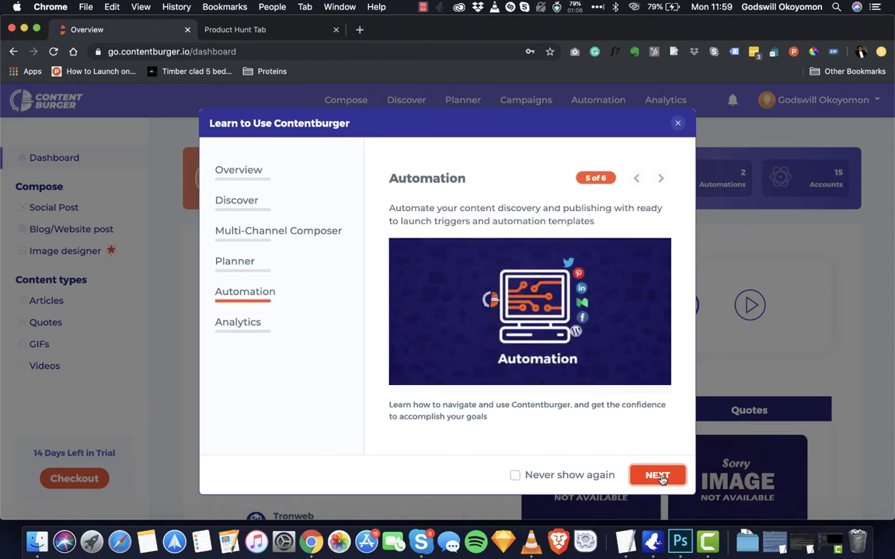
{"action": "left_click", "coordinate": [657, 476]}
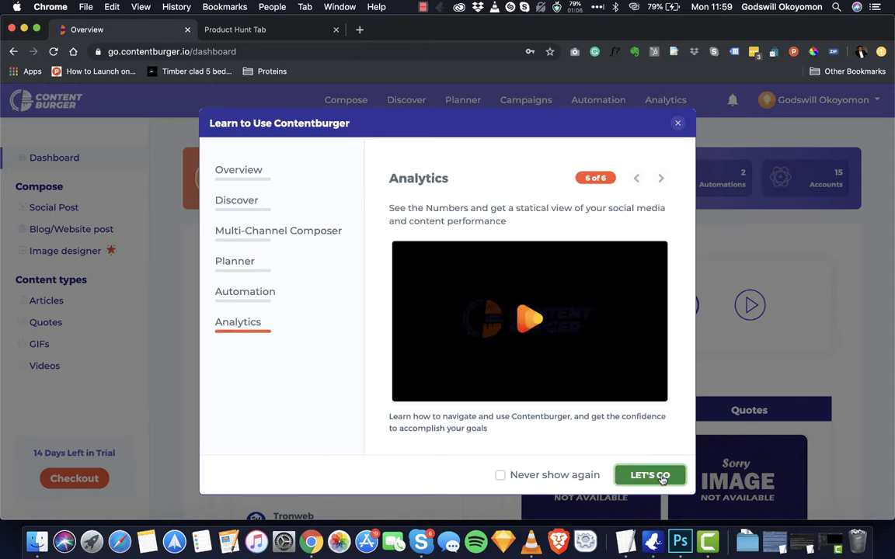
{"action": "left_click", "coordinate": [657, 476]}
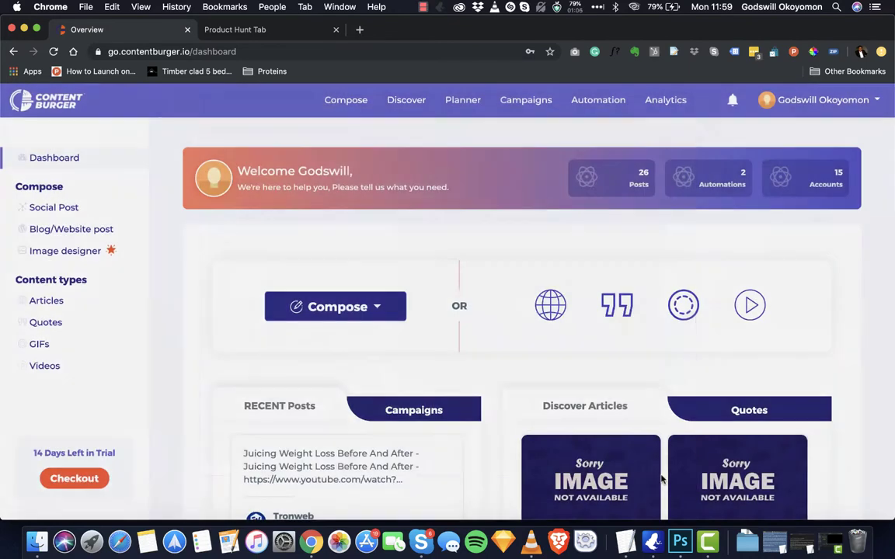
Step: Look over the dashboard summary and the content types offered for composing, leaving the choice unmade
{"action": "scroll", "coordinate": [666, 495], "scroll_direction": "down", "scroll_amount": 2}
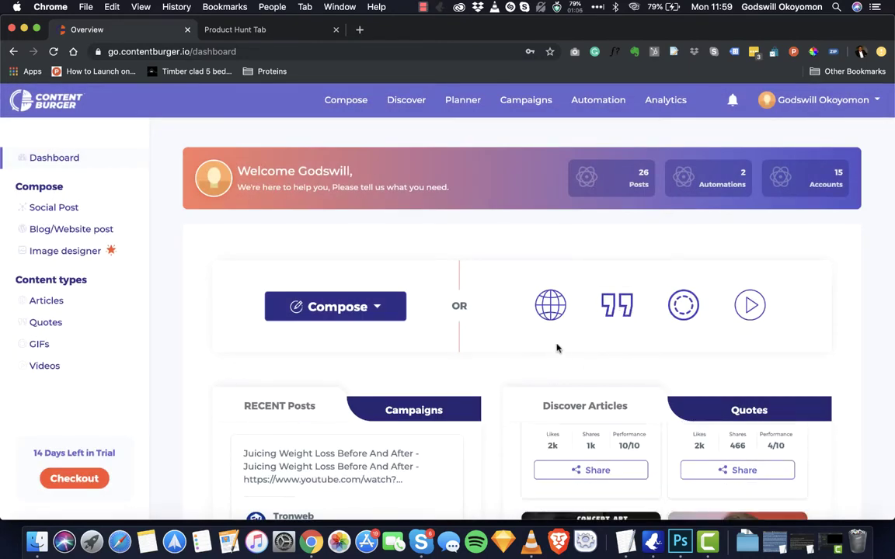
{"action": "scroll", "coordinate": [557, 344], "scroll_direction": "down", "scroll_amount": 2}
{"action": "scroll", "coordinate": [544, 326], "scroll_direction": "up", "scroll_amount": 2}
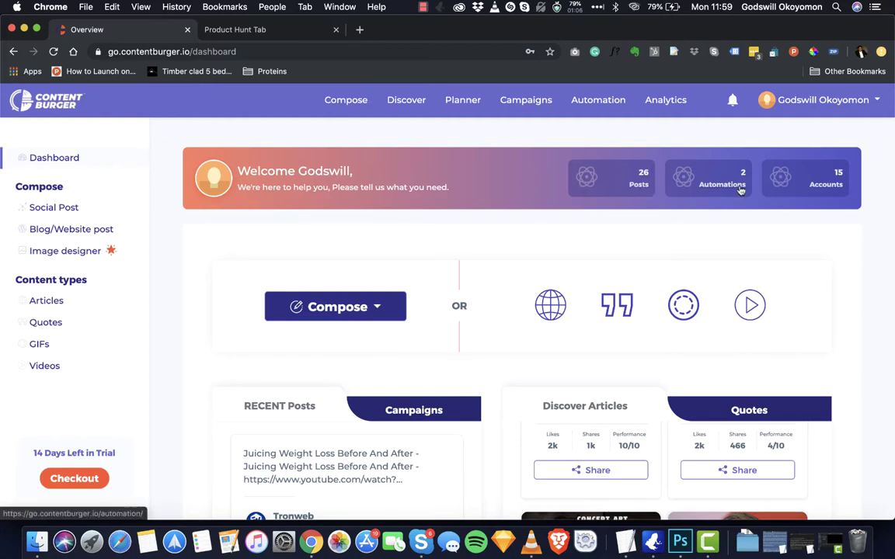
{"action": "scroll", "coordinate": [396, 280], "scroll_direction": "down", "scroll_amount": 2}
{"action": "scroll", "coordinate": [640, 216], "scroll_direction": "up", "scroll_amount": 2}
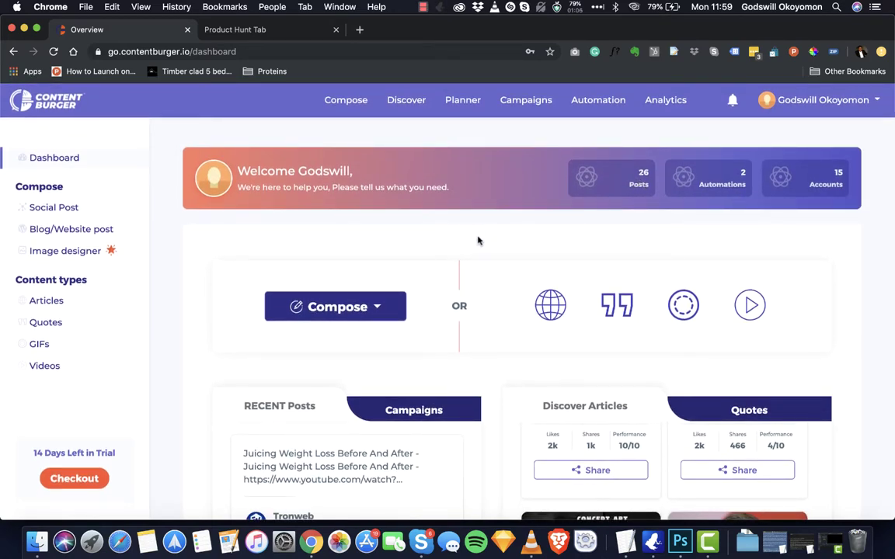
{"action": "left_click", "coordinate": [323, 310]}
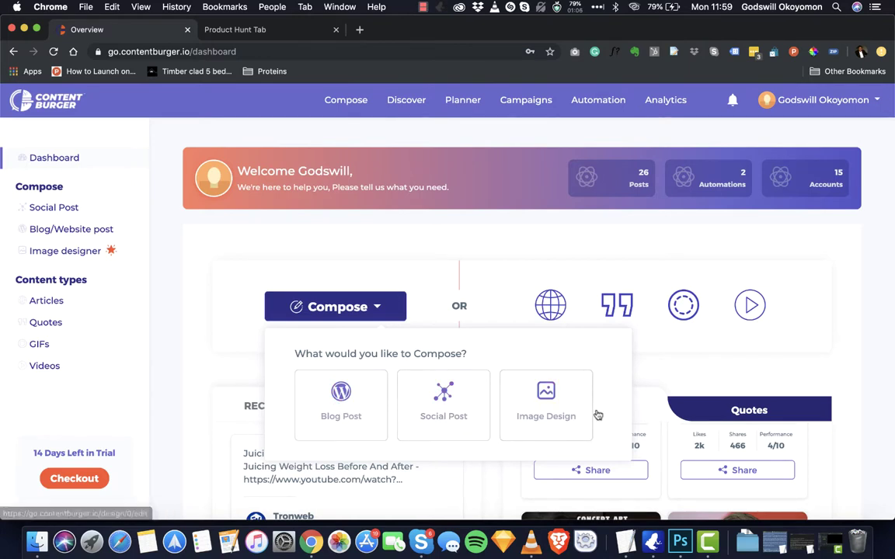
{"action": "left_click", "coordinate": [509, 295]}
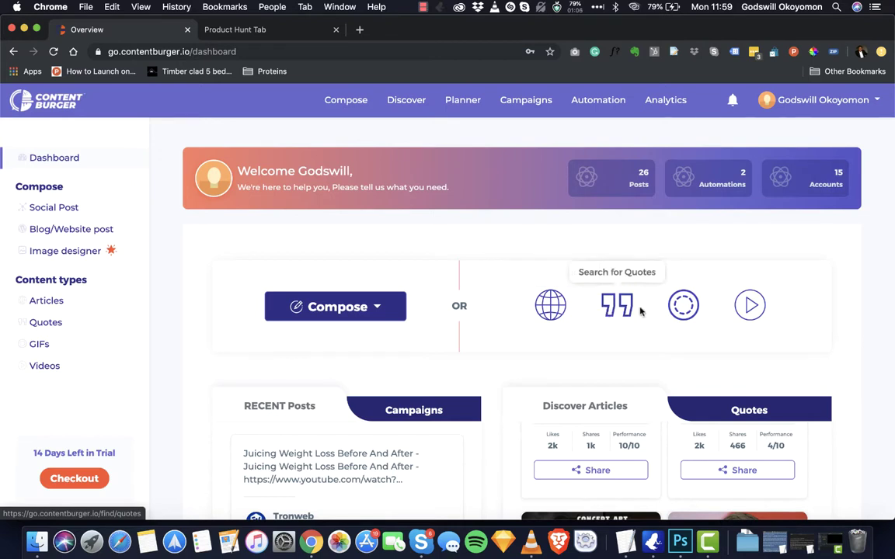
Step: Examine the dashboard's recent posts, the sharing options of a discovered article, and the suggested quotes, ending on Discover Articles
{"action": "scroll", "coordinate": [421, 333], "scroll_direction": "down", "scroll_amount": 2}
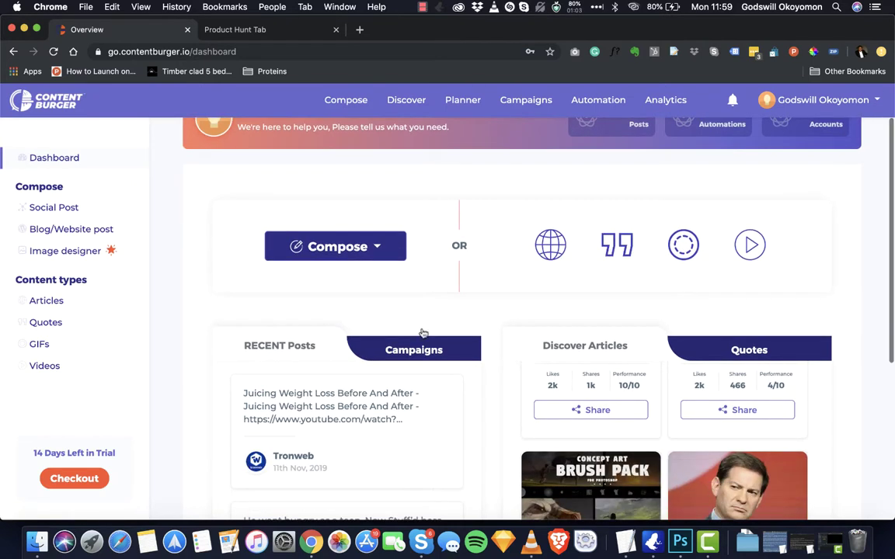
{"action": "scroll", "coordinate": [344, 391], "scroll_direction": "down", "scroll_amount": 3}
{"action": "scroll", "coordinate": [346, 408], "scroll_direction": "up", "scroll_amount": 3}
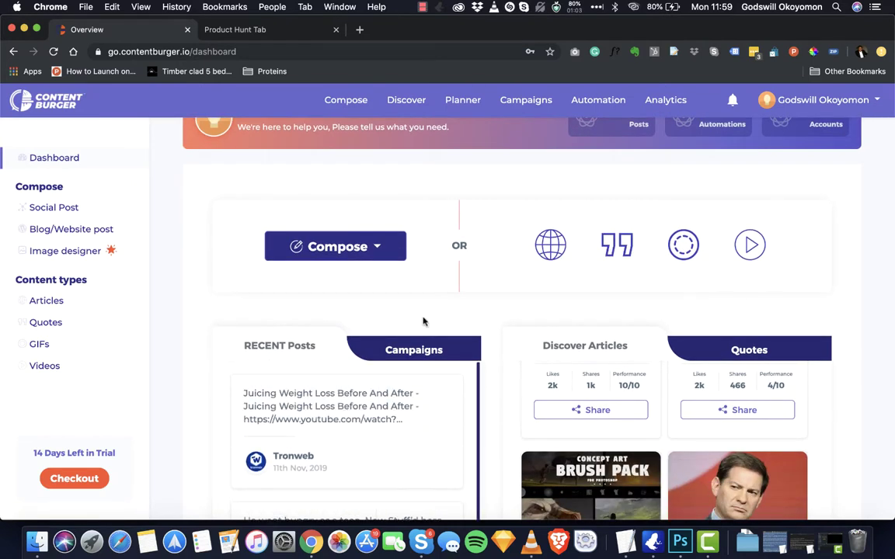
{"action": "scroll", "coordinate": [606, 435], "scroll_direction": "down", "scroll_amount": 3}
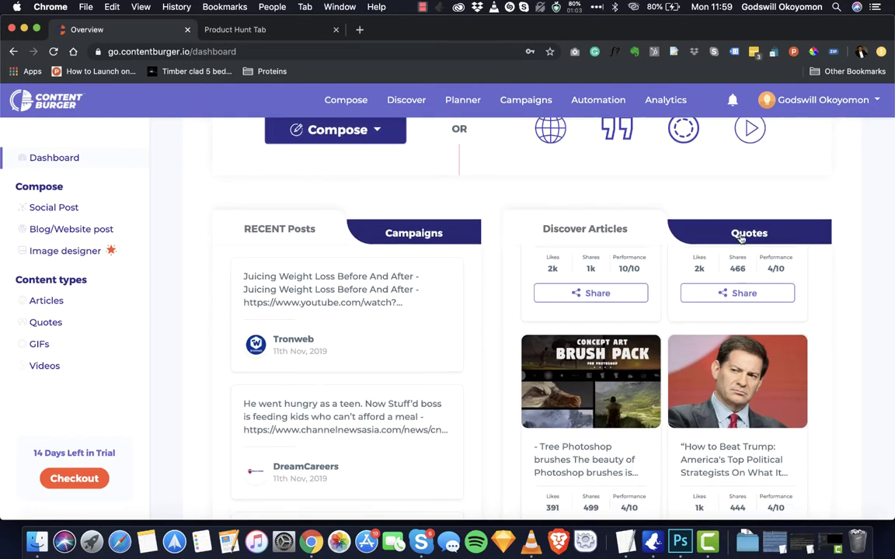
{"action": "left_click", "coordinate": [577, 298]}
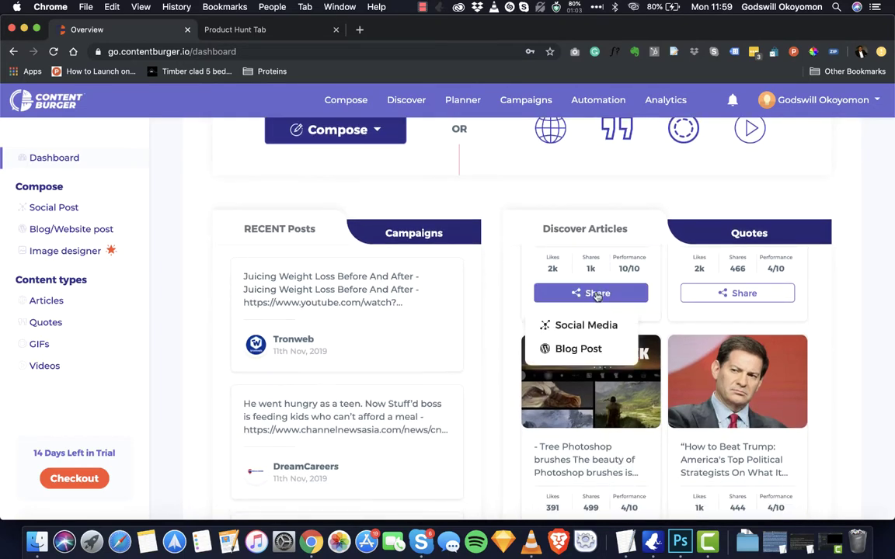
{"action": "left_click", "coordinate": [732, 228]}
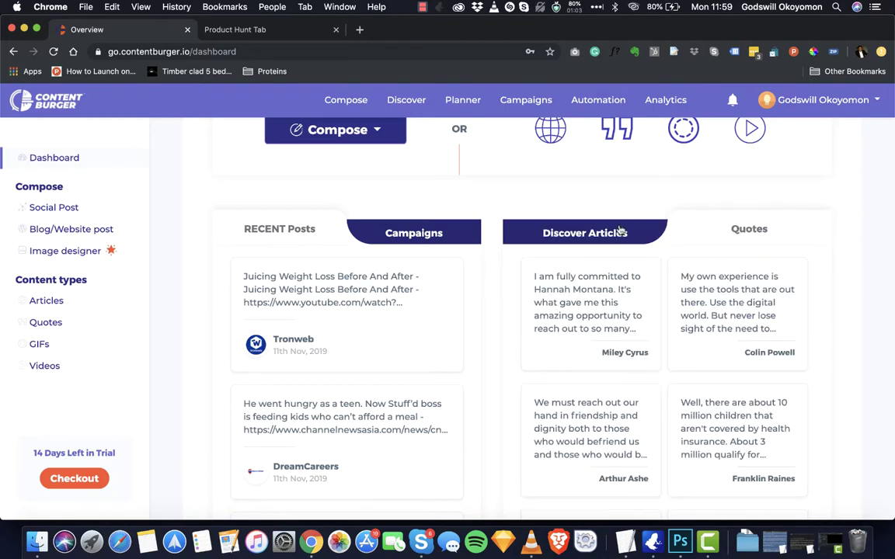
{"action": "left_click", "coordinate": [619, 230]}
{"action": "scroll", "coordinate": [198, 196], "scroll_direction": "up", "scroll_amount": 5}
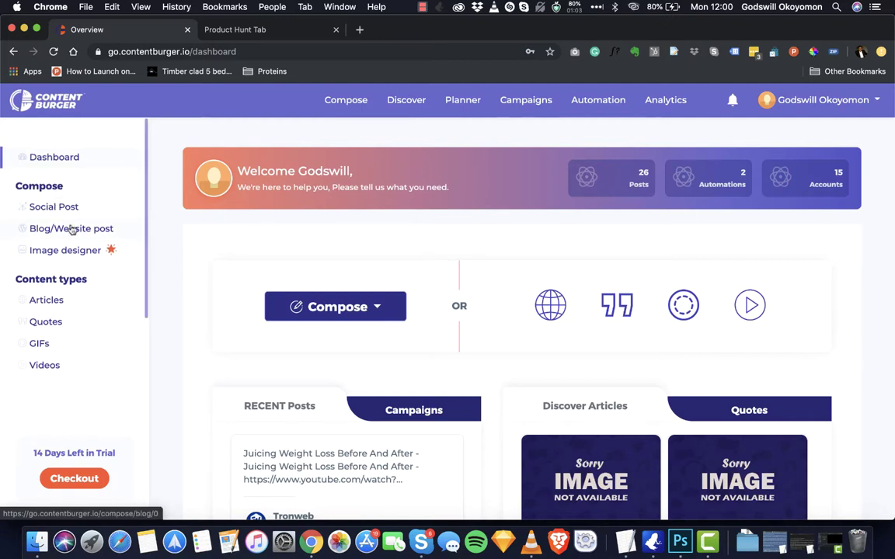
Step: Look through the sidebar's content links down to My posts and the main navigation's Compose choices
{"action": "scroll", "coordinate": [48, 179], "scroll_direction": "down", "scroll_amount": 1}
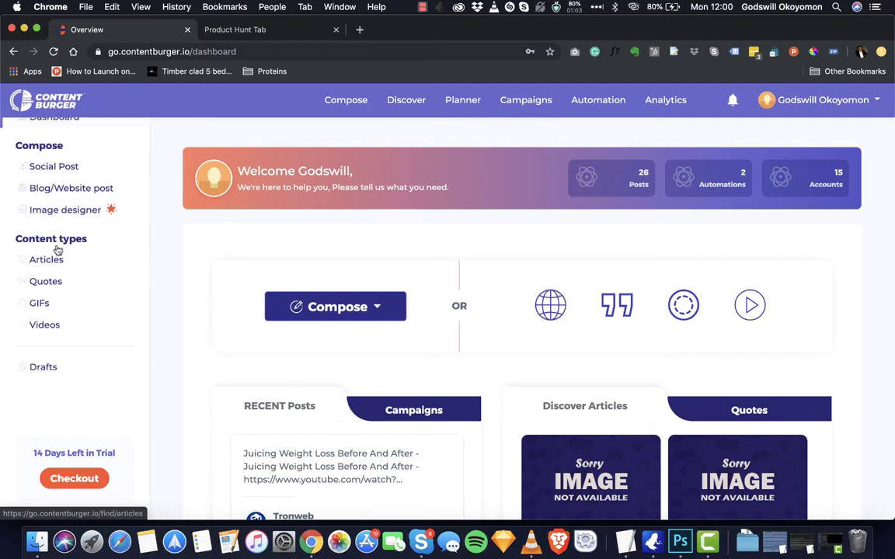
{"action": "scroll", "coordinate": [66, 326], "scroll_direction": "down", "scroll_amount": 1}
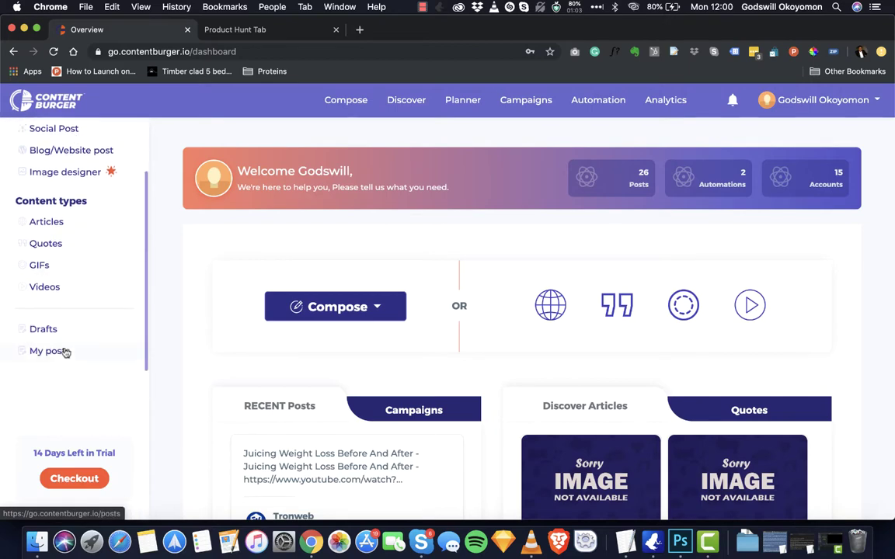
{"action": "scroll", "coordinate": [454, 141], "scroll_direction": "up", "scroll_amount": 1}
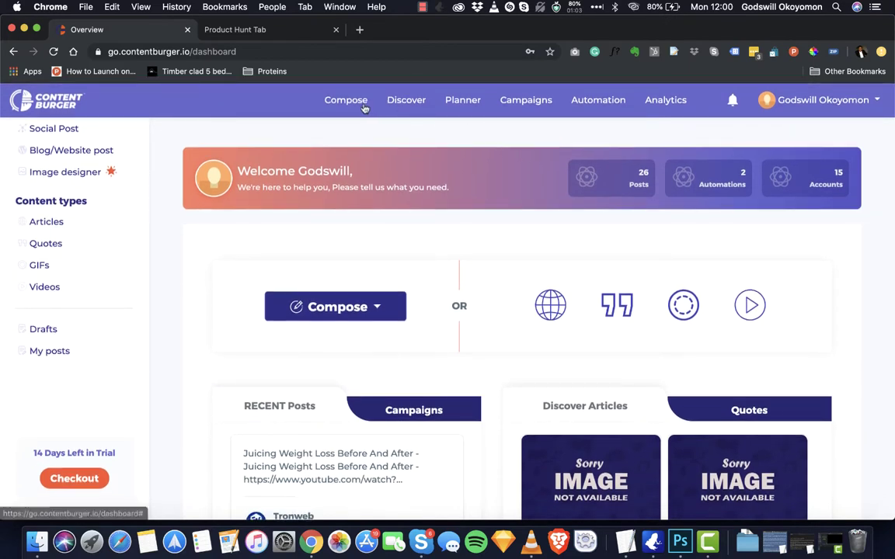
{"action": "left_click", "coordinate": [346, 101]}
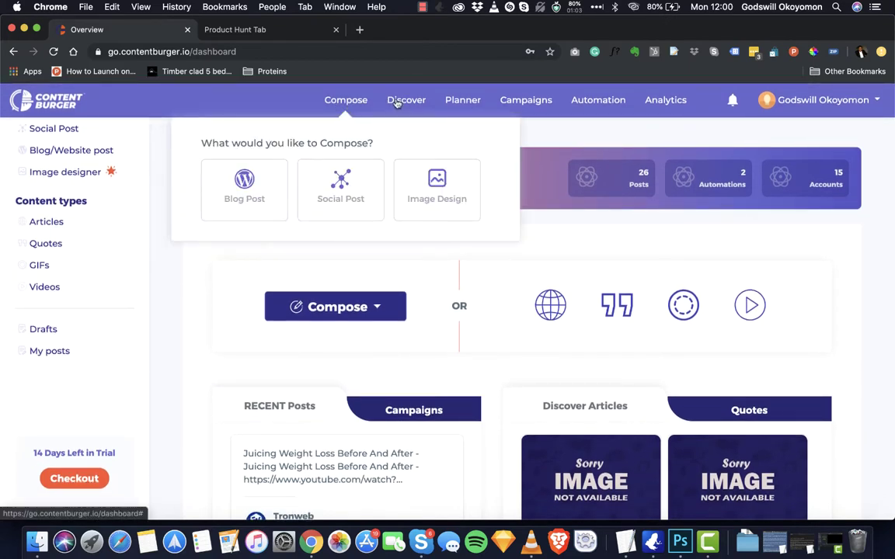
{"action": "left_click", "coordinate": [340, 107]}
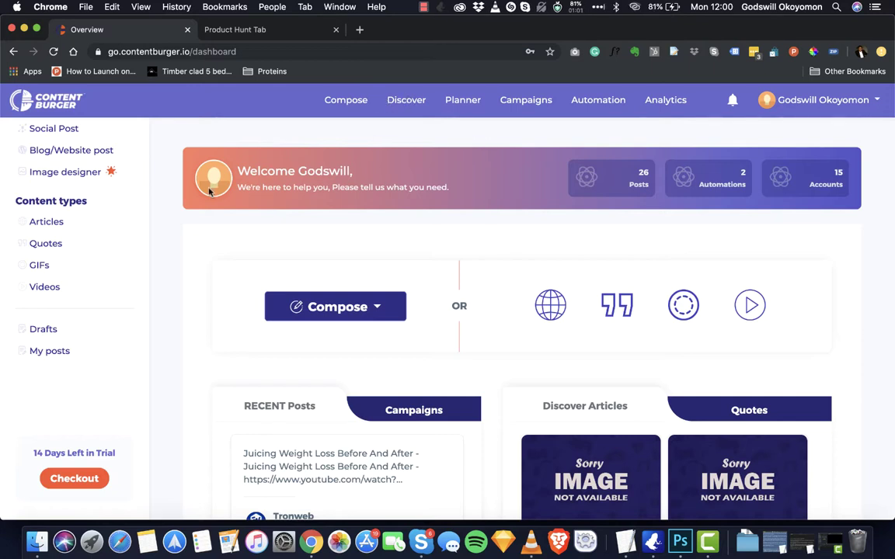
Step: Go to article discovery and search for articles on the topic "food"
{"action": "left_click", "coordinate": [410, 103]}
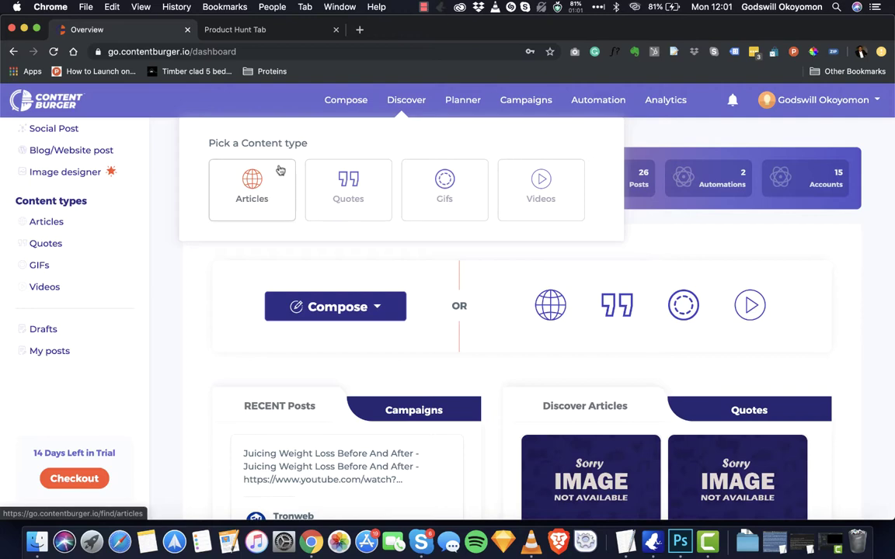
{"action": "left_click", "coordinate": [263, 200]}
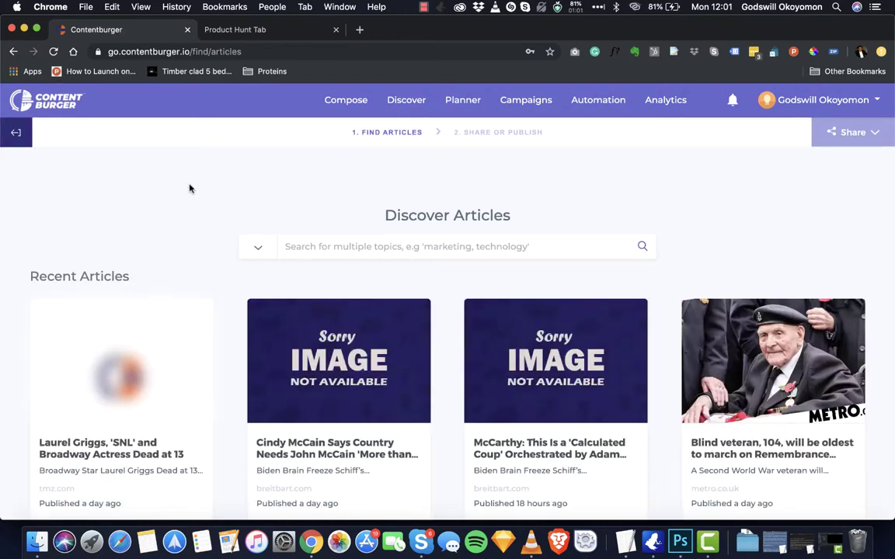
{"action": "left_click", "coordinate": [342, 243]}
{"action": "type", "text": "food"}
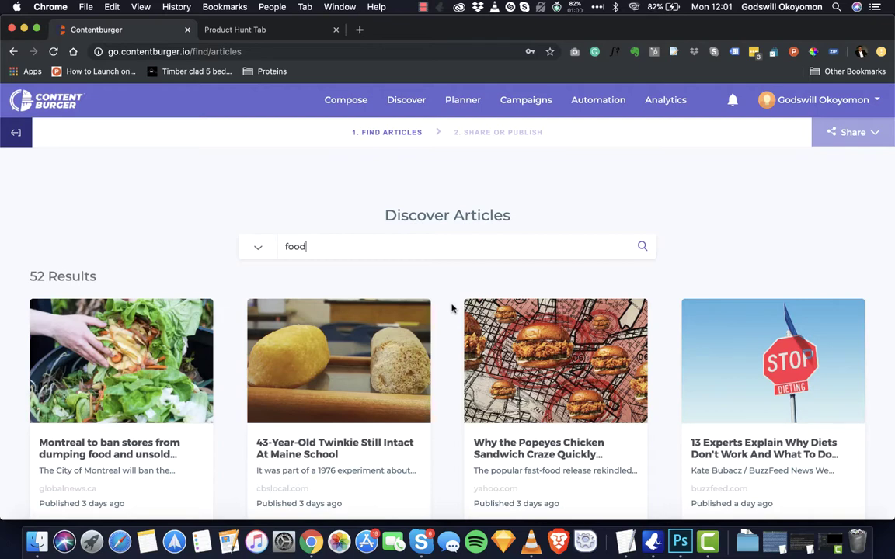
Step: Show the advanced filters for the food search and require results to also contain the keyword "healthy"
{"action": "scroll", "coordinate": [452, 308], "scroll_direction": "down", "scroll_amount": 2}
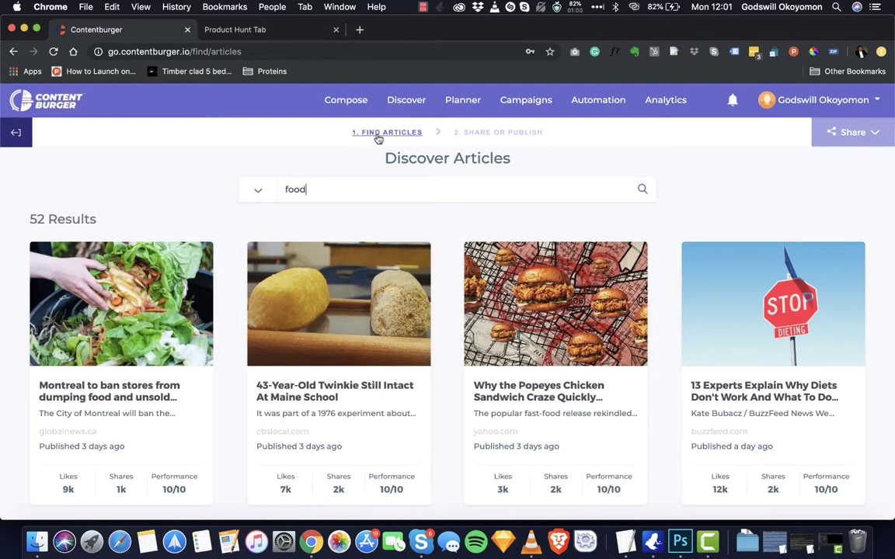
{"action": "left_click", "coordinate": [259, 191]}
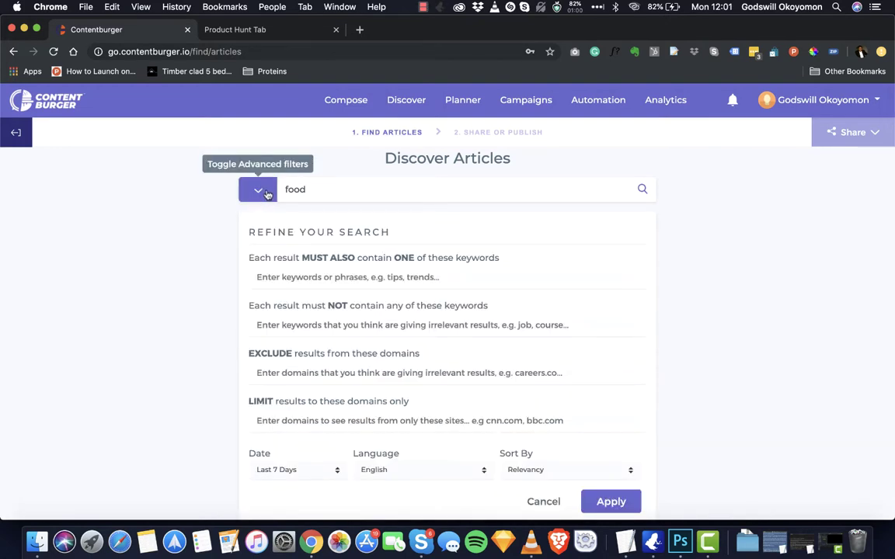
{"action": "scroll", "coordinate": [193, 294], "scroll_direction": "down", "scroll_amount": 3}
{"action": "scroll", "coordinate": [193, 294], "scroll_direction": "up", "scroll_amount": 3}
{"action": "scroll", "coordinate": [193, 294], "scroll_direction": "down", "scroll_amount": 3}
{"action": "scroll", "coordinate": [193, 293], "scroll_direction": "up", "scroll_amount": 3}
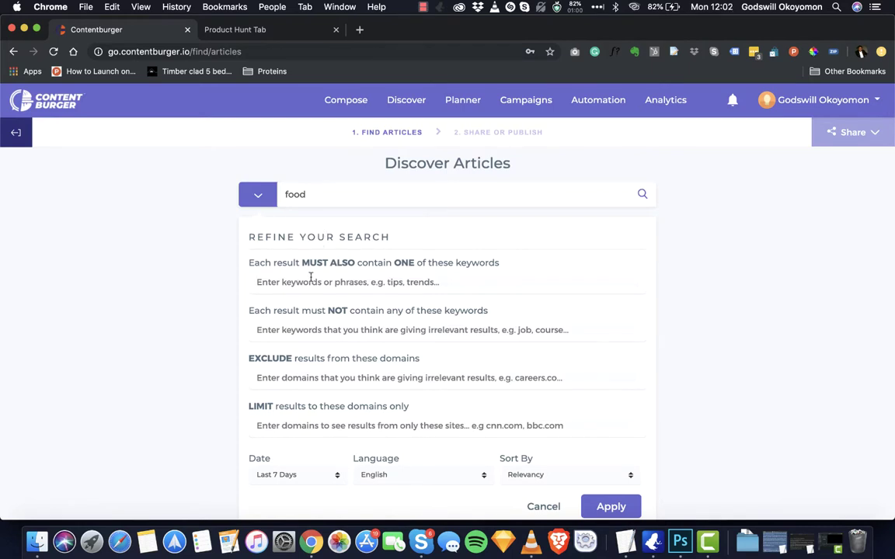
{"action": "type", "text": "he"}
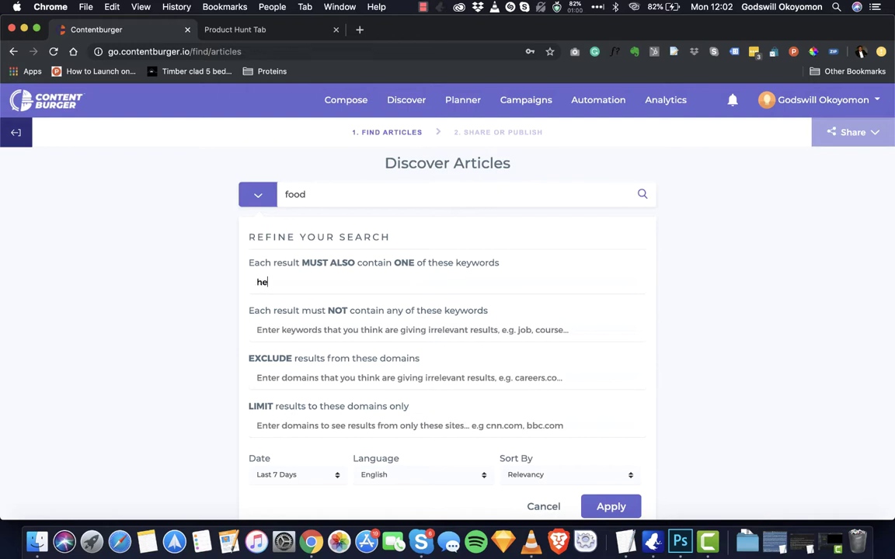
{"action": "type", "text": "althy"}
{"action": "key", "text": "Return"}
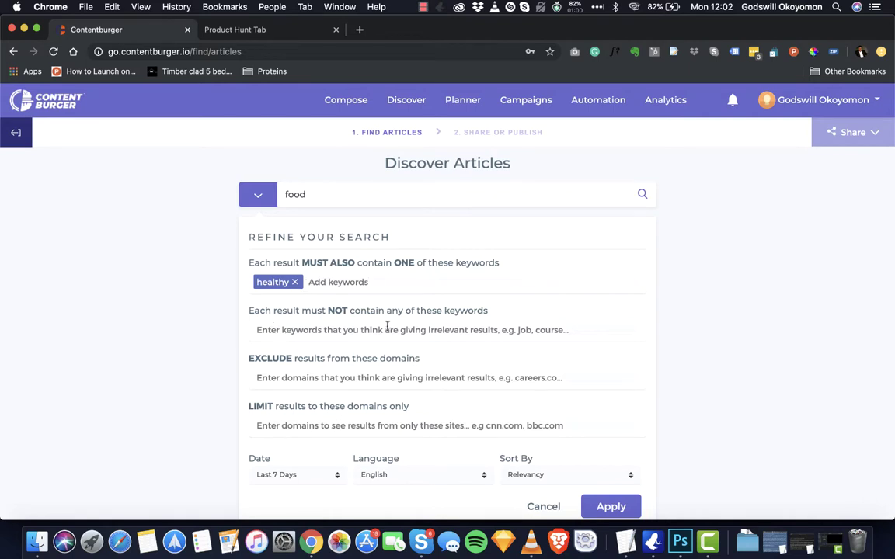
Step: Examine the remaining search refinement fields, including the excluded and limited domains, the language choices and the sort options
{"action": "scroll", "coordinate": [370, 329], "scroll_direction": "down", "scroll_amount": 2}
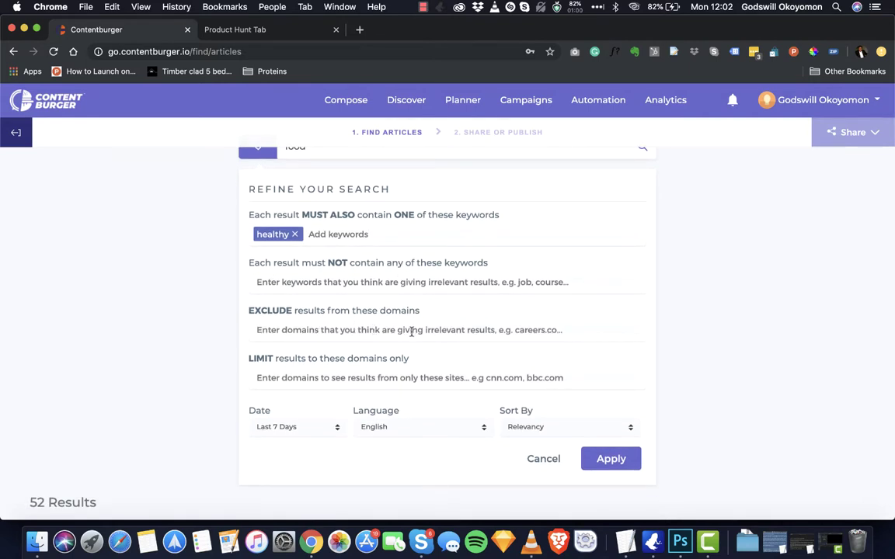
{"action": "scroll", "coordinate": [412, 332], "scroll_direction": "down", "scroll_amount": 3}
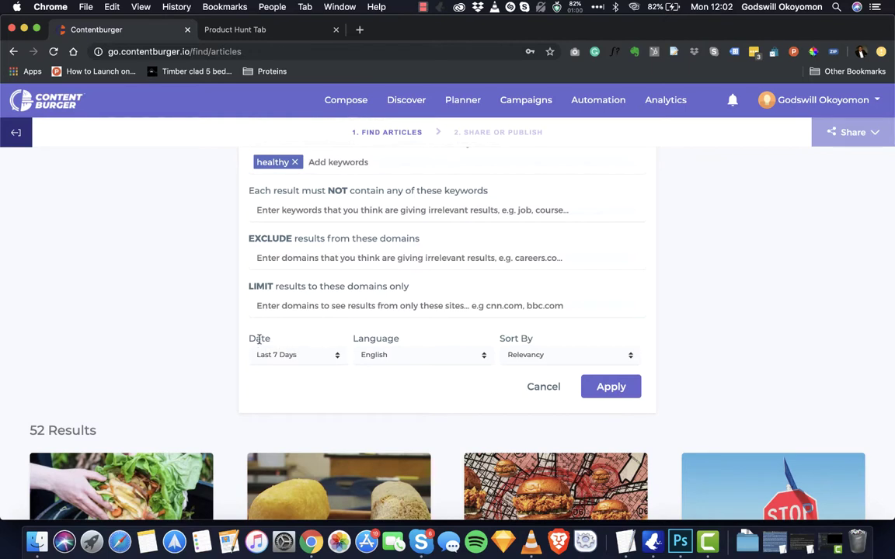
{"action": "left_click", "coordinate": [392, 355]}
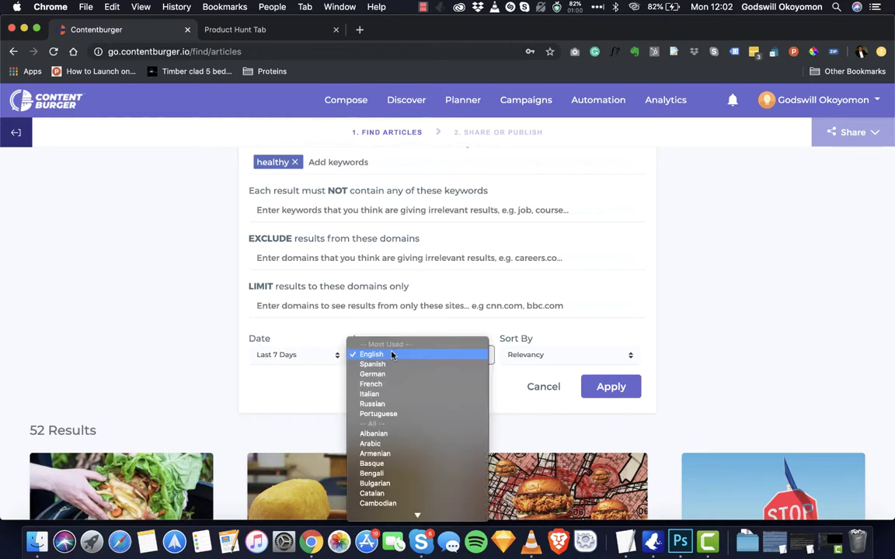
{"action": "scroll", "coordinate": [404, 450], "scroll_direction": "down", "scroll_amount": 2}
{"action": "left_click", "coordinate": [275, 359]}
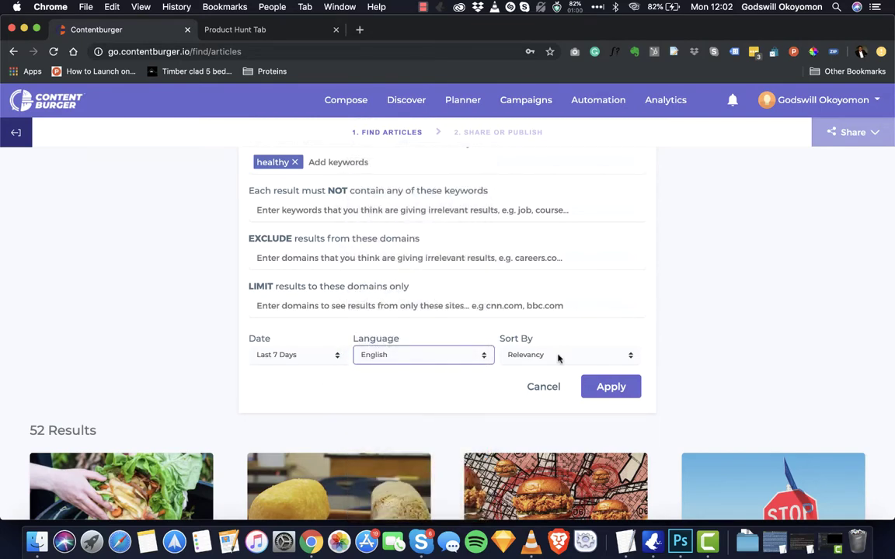
{"action": "left_click", "coordinate": [558, 357]}
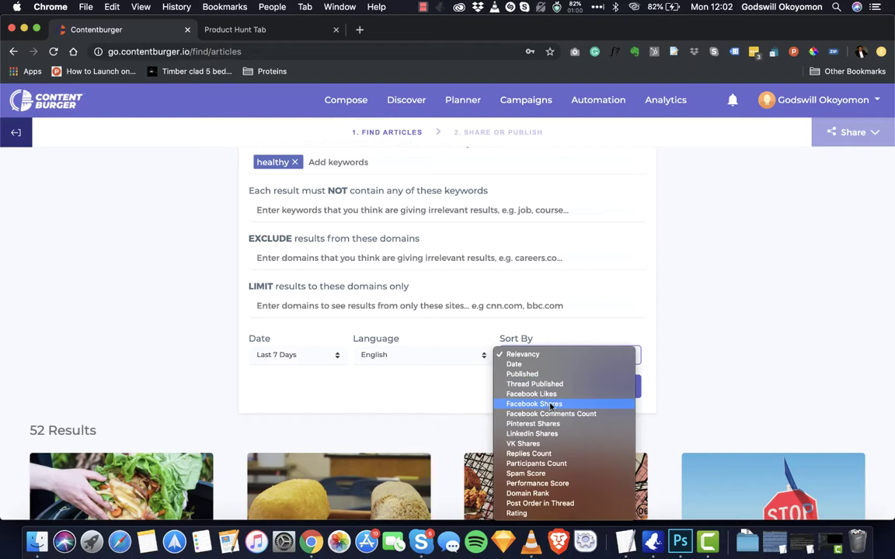
{"action": "left_click", "coordinate": [420, 373]}
{"action": "scroll", "coordinate": [621, 295], "scroll_direction": "down", "scroll_amount": 3}
{"action": "left_click", "coordinate": [537, 260]}
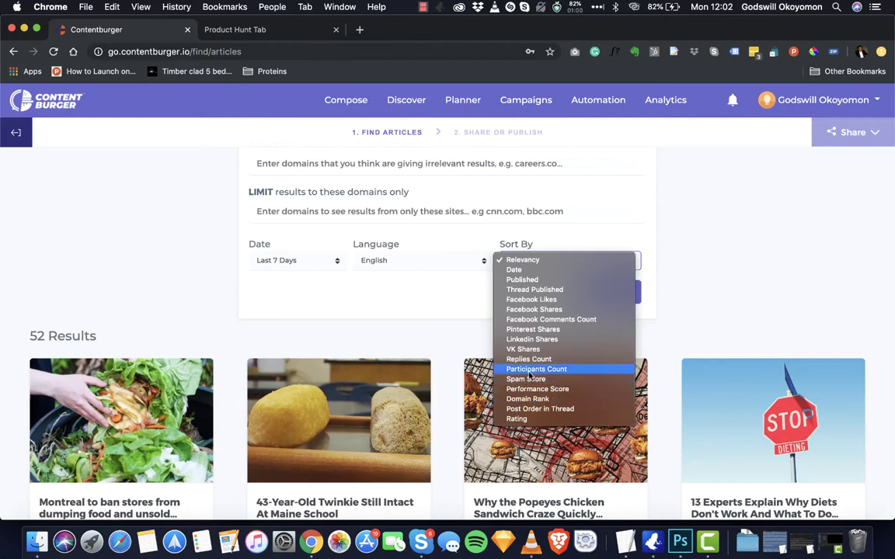
{"action": "left_click", "coordinate": [467, 305]}
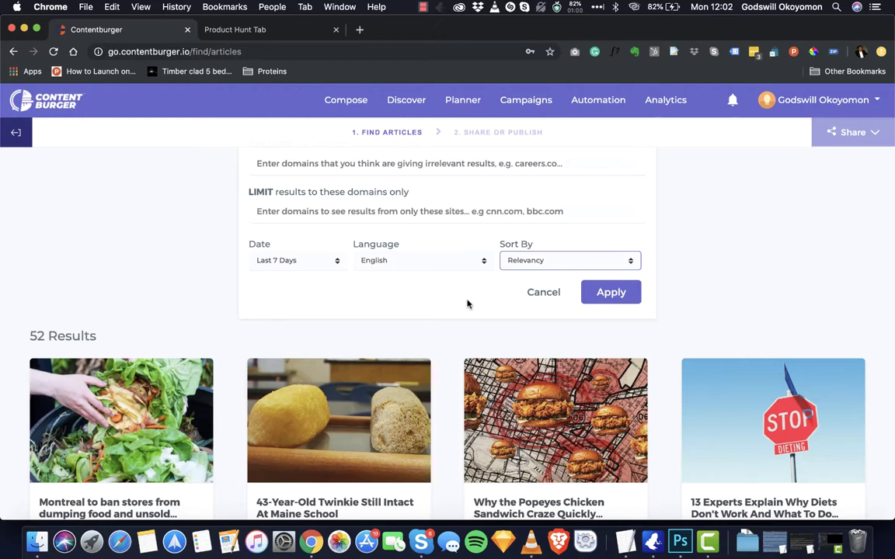
Step: Select the article "43-Year-Old Twinkie Still Intact At Maine School" and share it as a social media post, dismissing the composer introduction
{"action": "scroll", "coordinate": [458, 257], "scroll_direction": "down", "scroll_amount": 4}
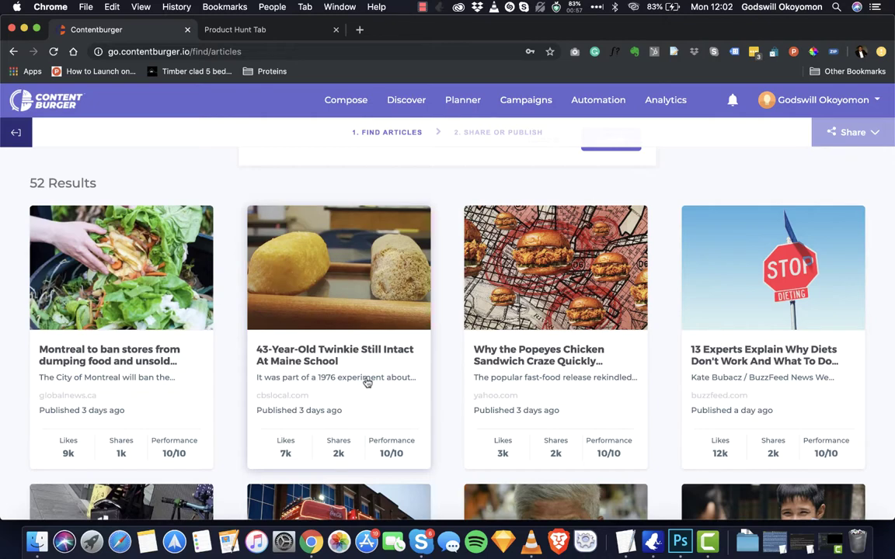
{"action": "scroll", "coordinate": [424, 315], "scroll_direction": "up", "scroll_amount": 5}
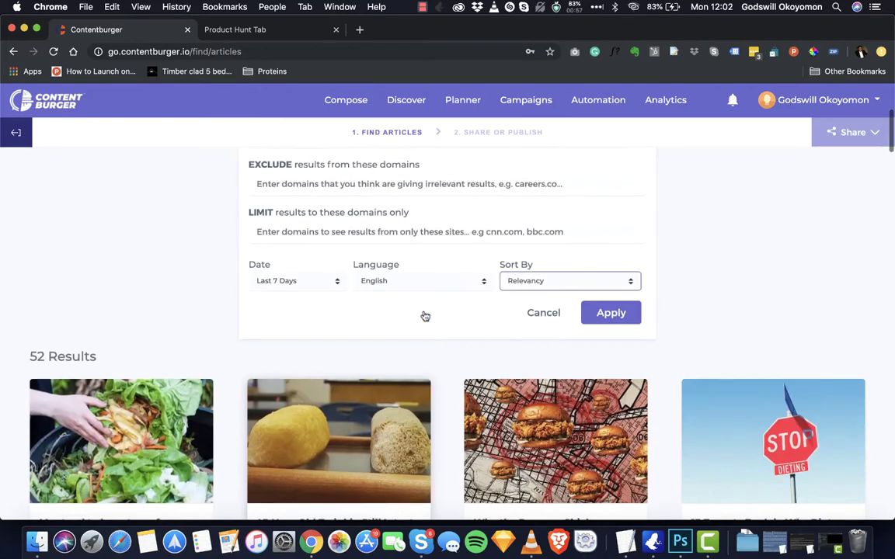
{"action": "scroll", "coordinate": [411, 311], "scroll_direction": "down", "scroll_amount": 3}
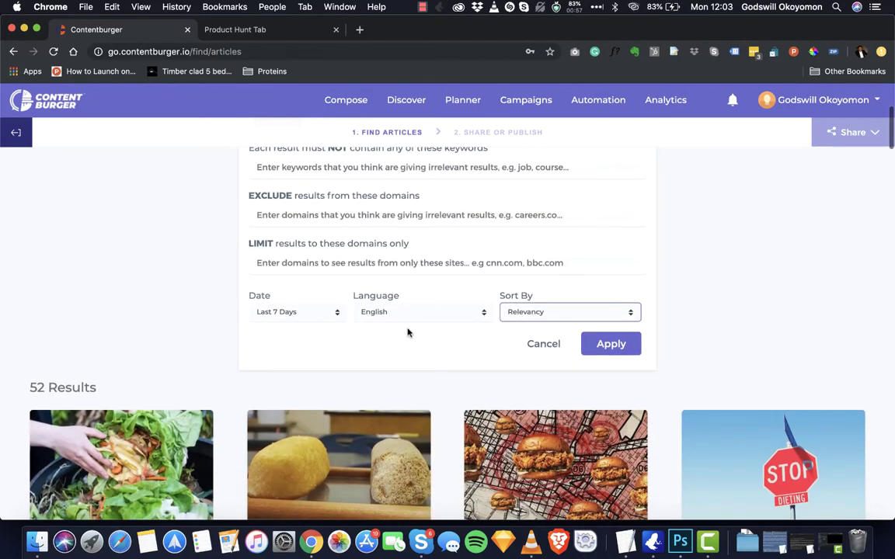
{"action": "scroll", "coordinate": [408, 334], "scroll_direction": "down", "scroll_amount": 2}
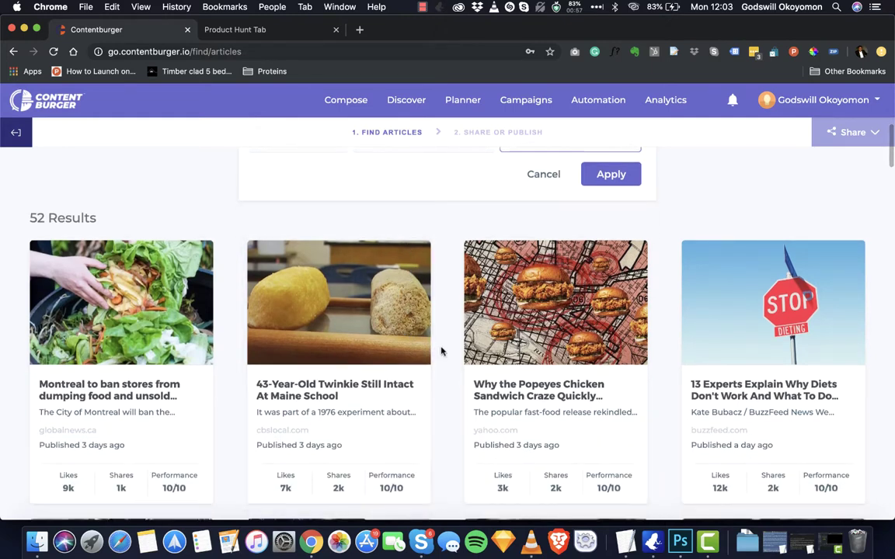
{"action": "scroll", "coordinate": [388, 342], "scroll_direction": "down", "scroll_amount": 2}
{"action": "scroll", "coordinate": [362, 340], "scroll_direction": "up", "scroll_amount": 1}
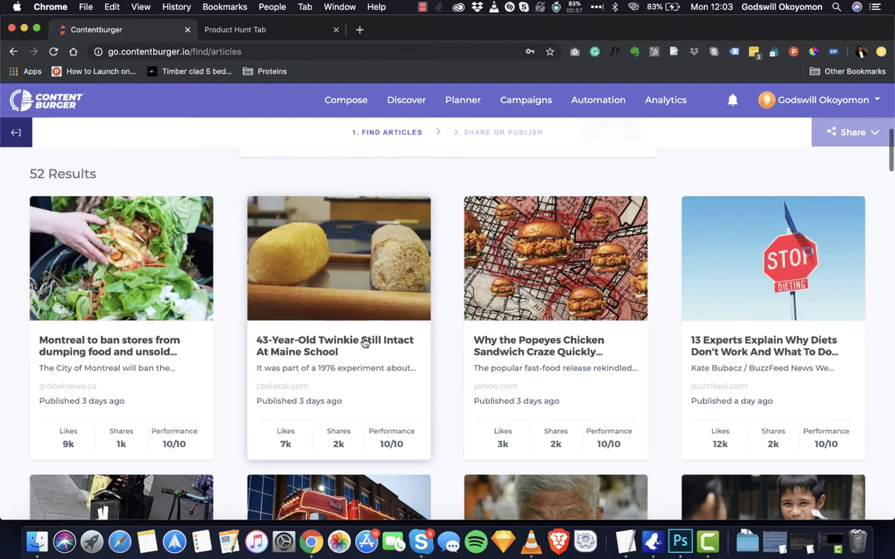
{"action": "left_click", "coordinate": [359, 362]}
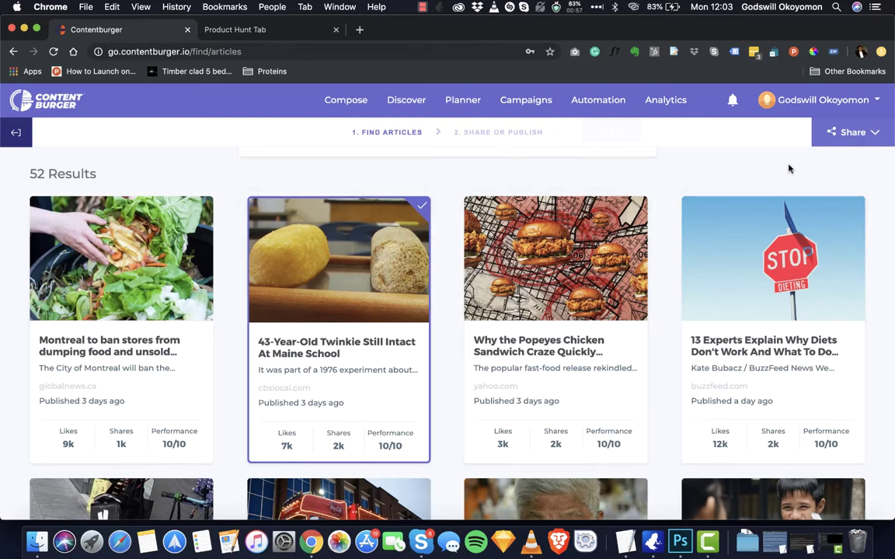
{"action": "left_click", "coordinate": [852, 134]}
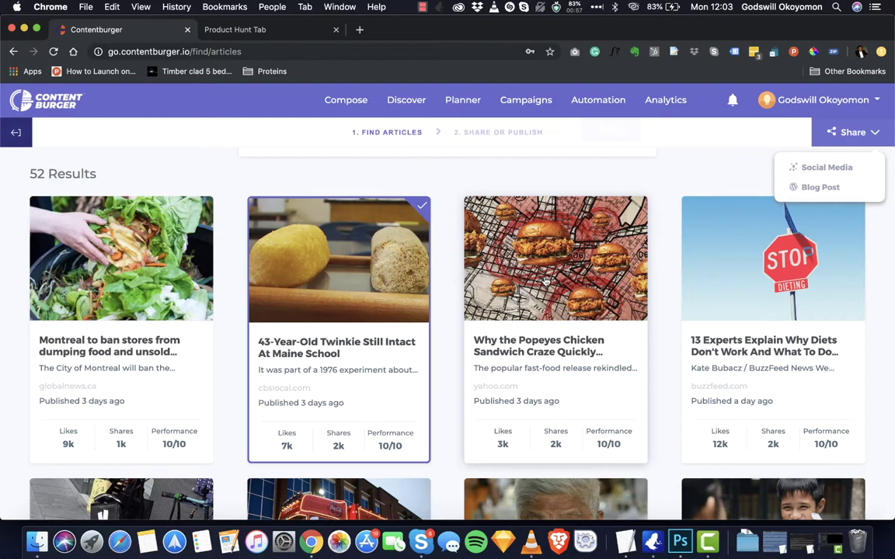
{"action": "left_click", "coordinate": [820, 173]}
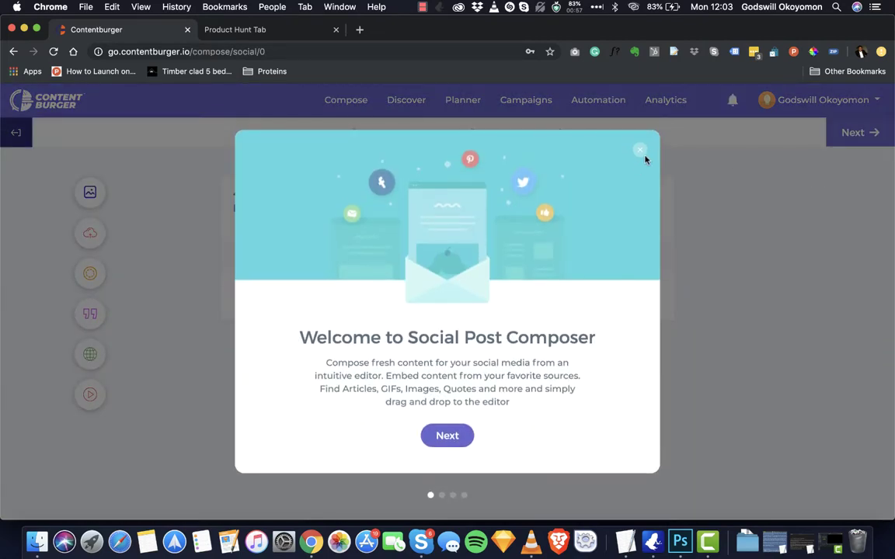
{"action": "left_click", "coordinate": [644, 155]}
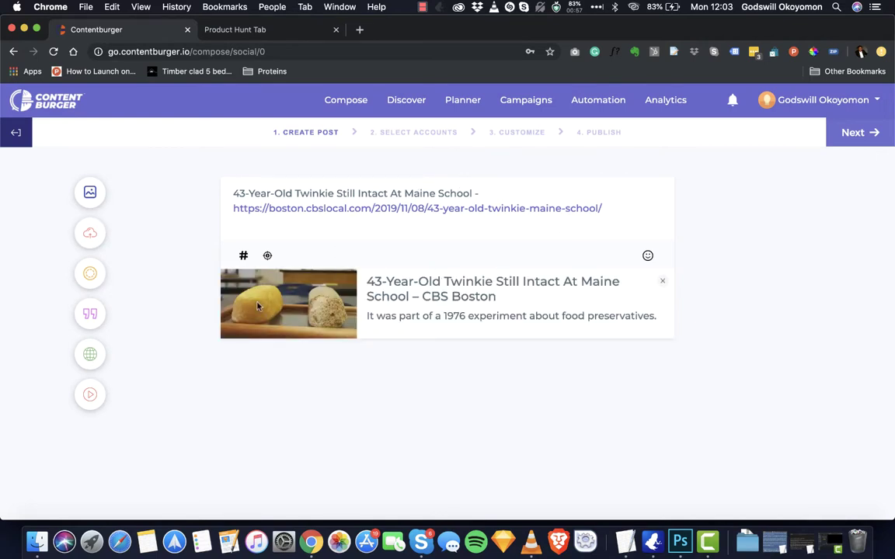
Step: Apply the saved hashtag group HonchoGroup to the Twinkie post
{"action": "left_click", "coordinate": [243, 256]}
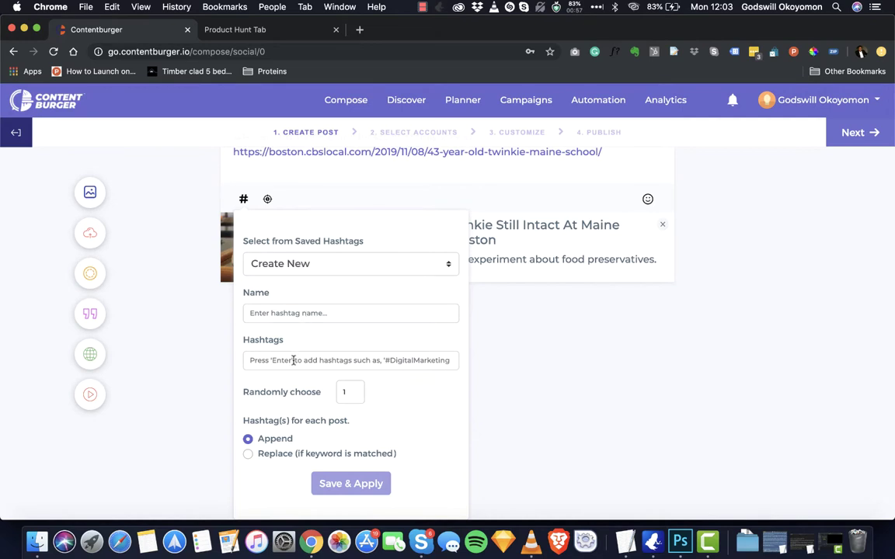
{"action": "left_click", "coordinate": [329, 269]}
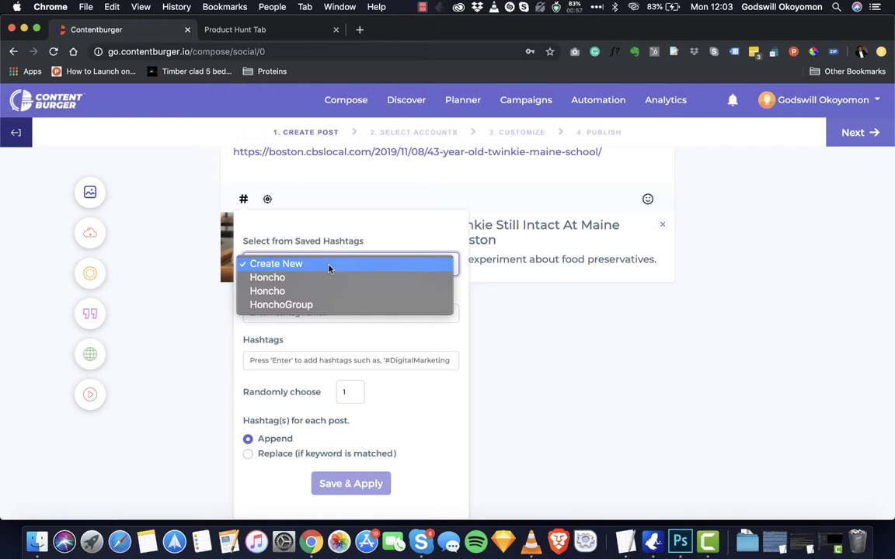
{"action": "left_click", "coordinate": [310, 305]}
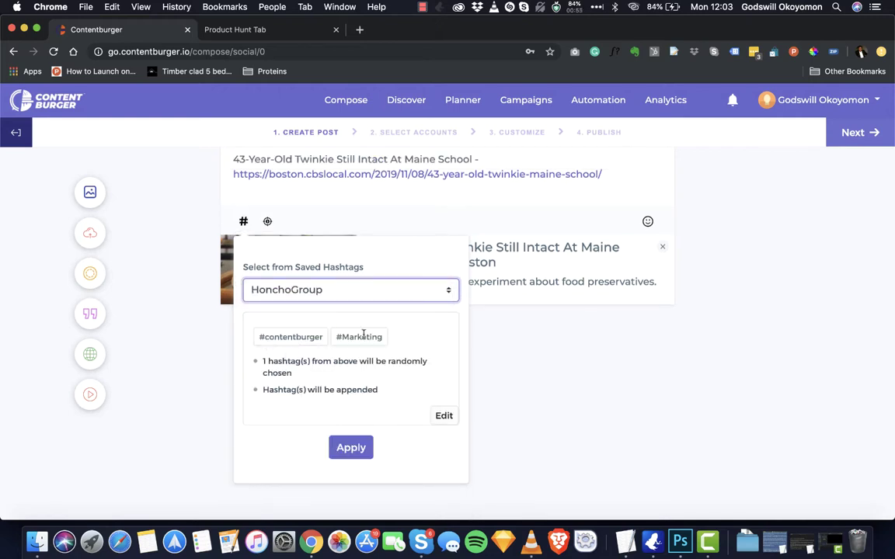
{"action": "left_click", "coordinate": [308, 291]}
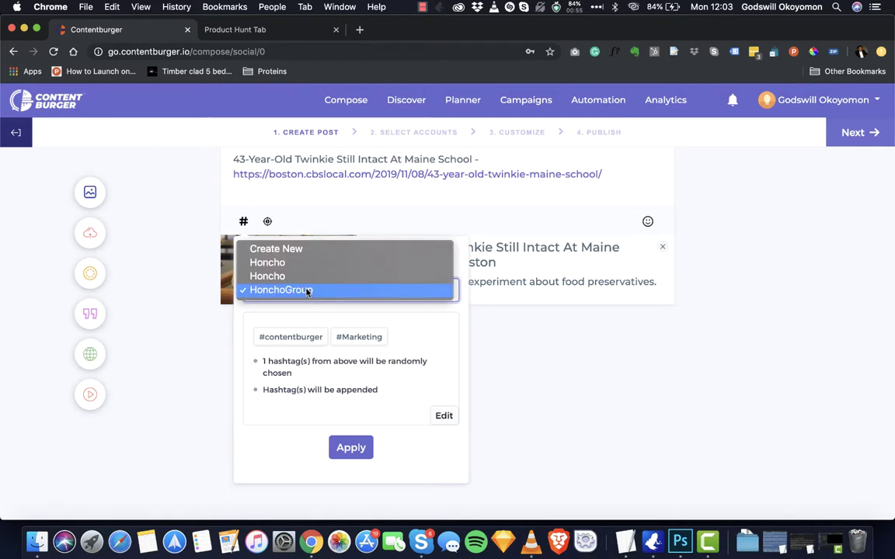
{"action": "left_click", "coordinate": [308, 291]}
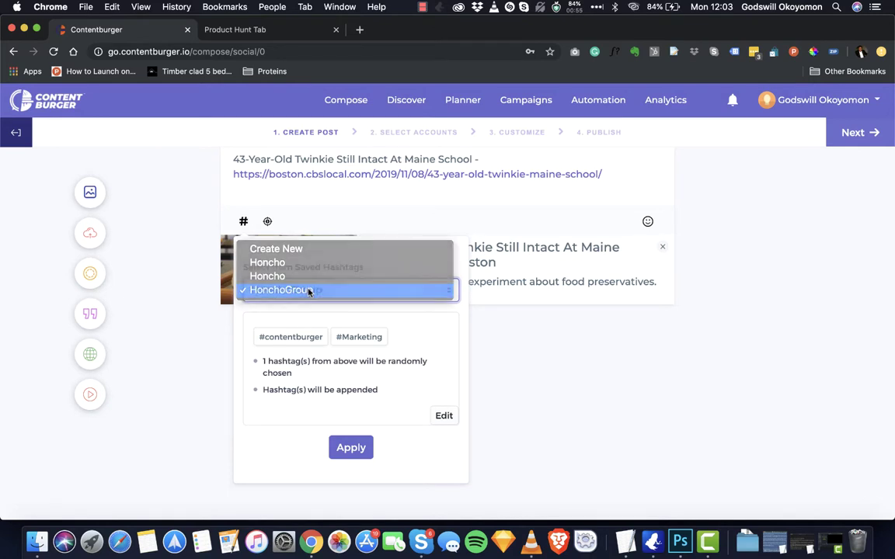
{"action": "left_click", "coordinate": [353, 448]}
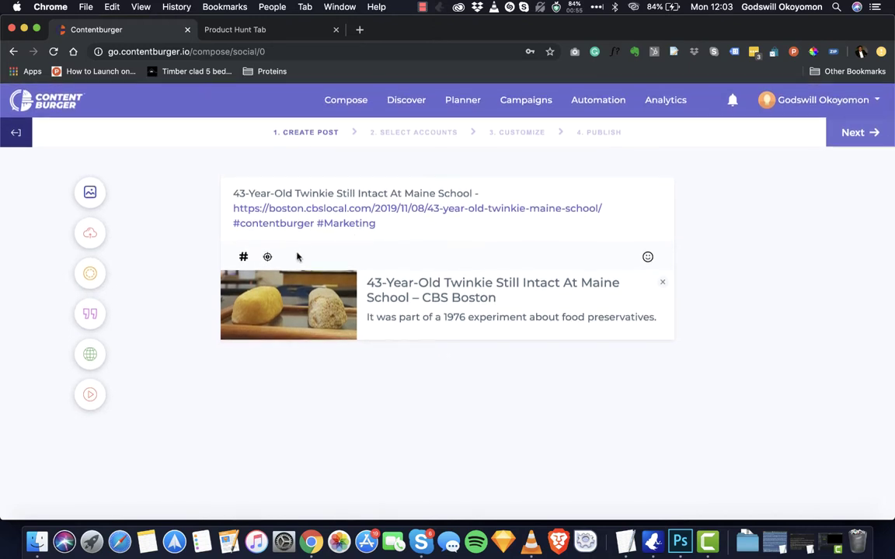
Step: Review the post's UTM preset form and the composer's content sources, including images, uploads, GIFs, quotes and videos
{"action": "left_click", "coordinate": [266, 255]}
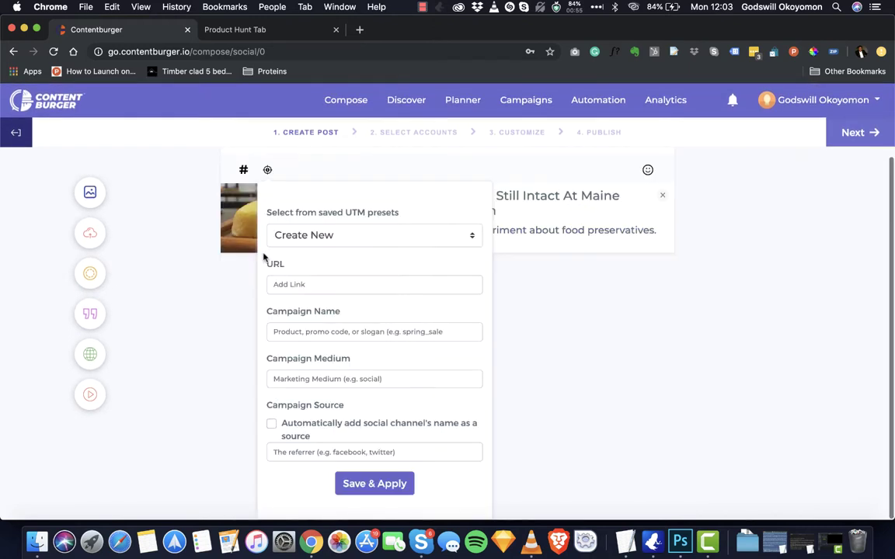
{"action": "left_click", "coordinate": [304, 169]}
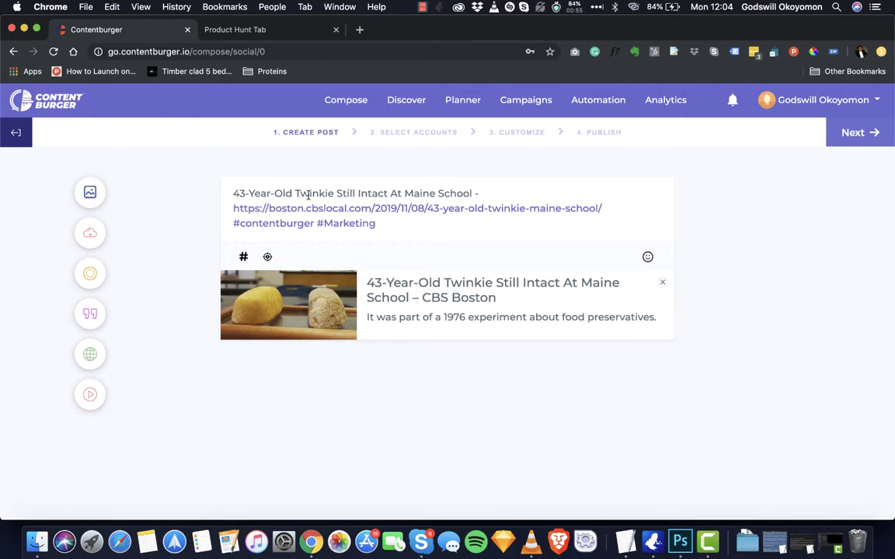
{"action": "left_click", "coordinate": [90, 192]}
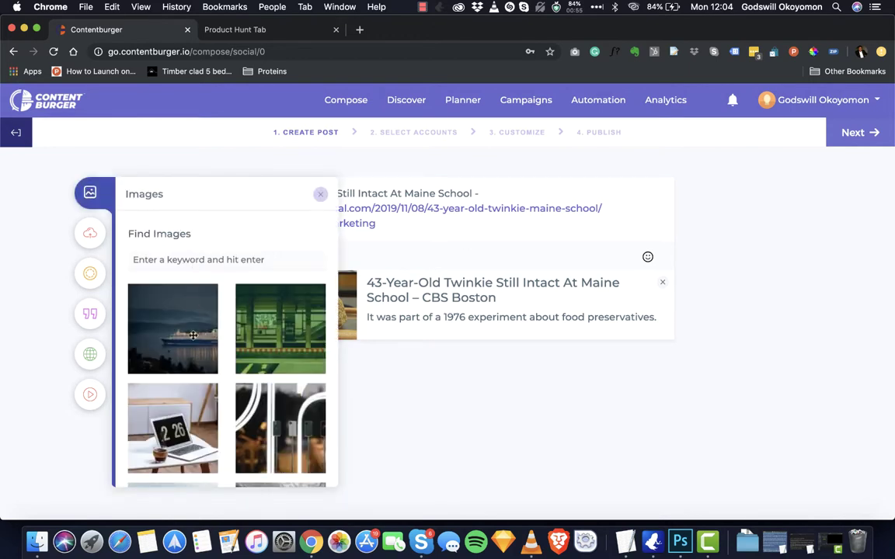
{"action": "scroll", "coordinate": [193, 336], "scroll_direction": "down", "scroll_amount": 1}
{"action": "scroll", "coordinate": [171, 327], "scroll_direction": "up", "scroll_amount": 1}
{"action": "left_click", "coordinate": [115, 242]}
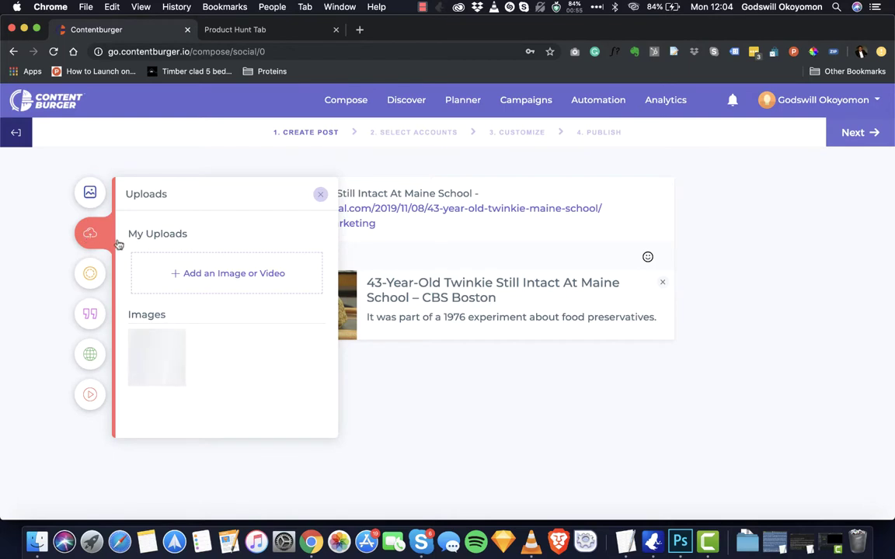
{"action": "left_click", "coordinate": [90, 273]}
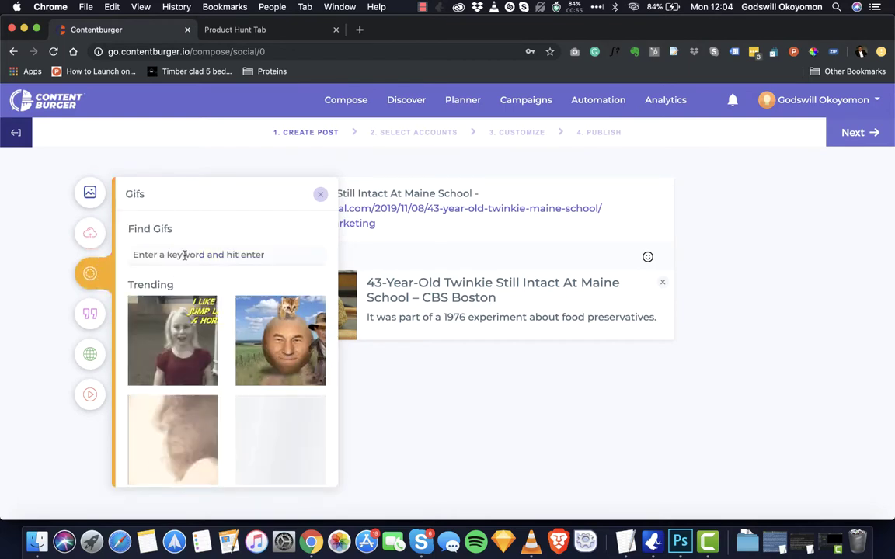
{"action": "left_click", "coordinate": [91, 314]}
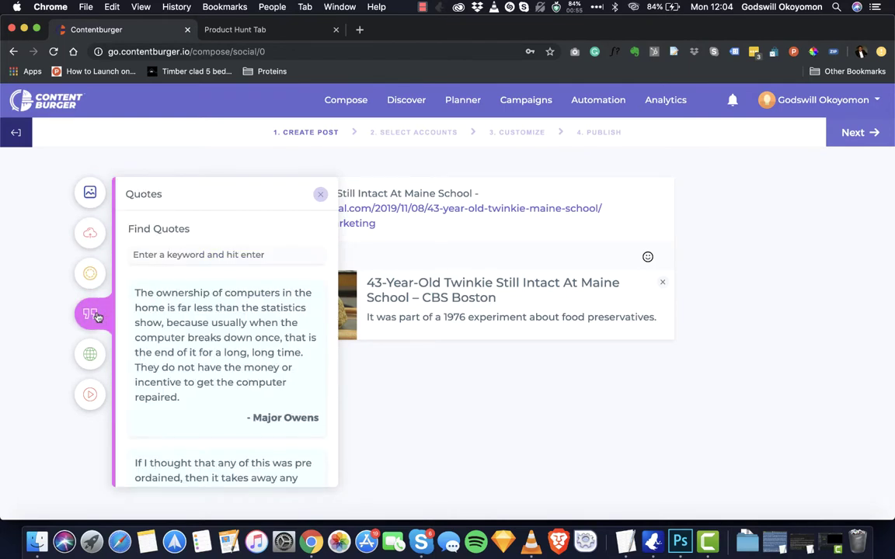
{"action": "left_click", "coordinate": [96, 357]}
{"action": "left_click", "coordinate": [89, 394]}
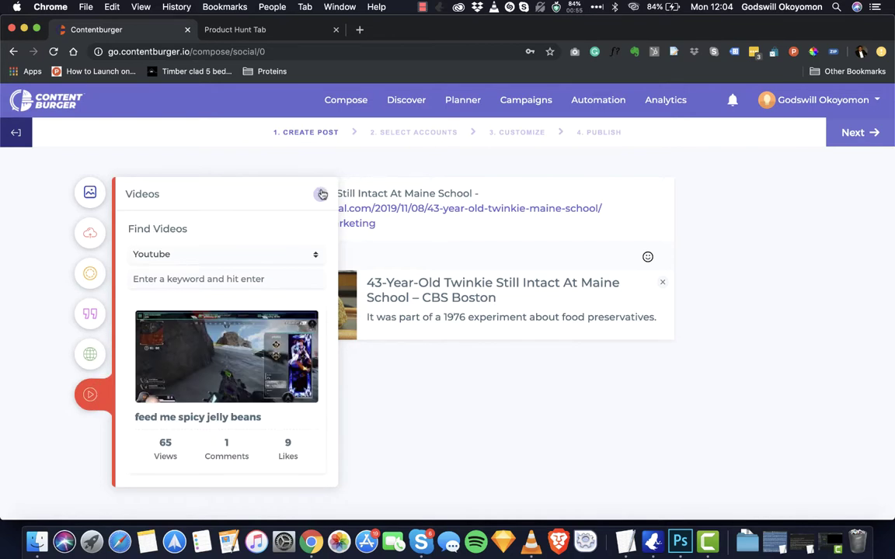
{"action": "left_click", "coordinate": [321, 194]}
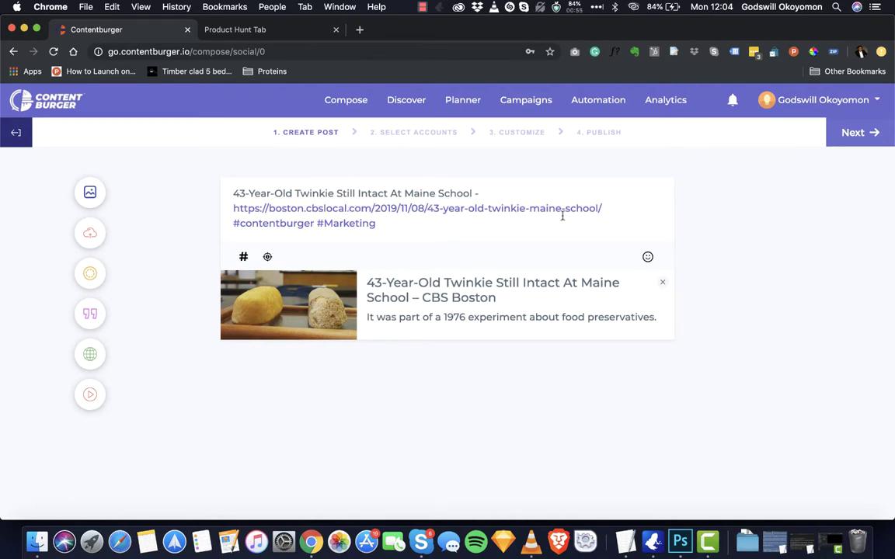
Step: Continue to account selection and connect Facebook as an additional social account, dismissing the composer introduction
{"action": "left_click", "coordinate": [848, 134]}
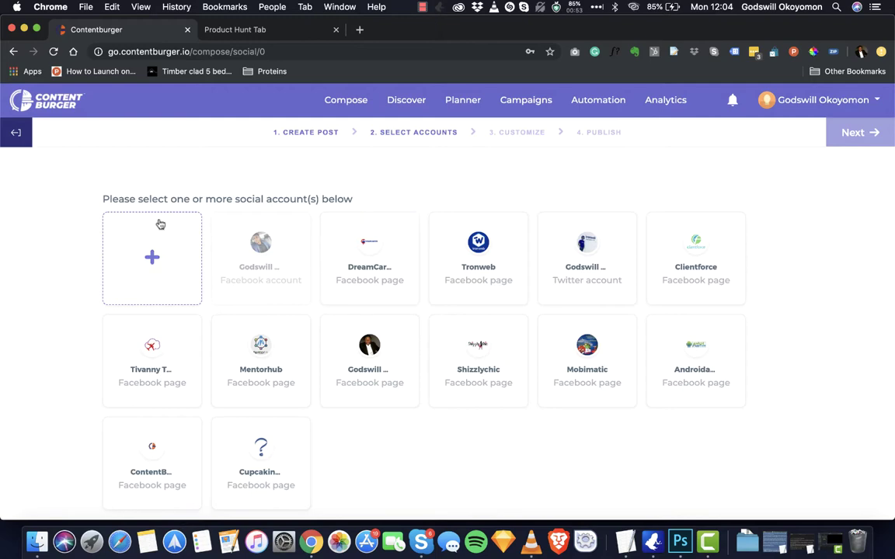
{"action": "left_click", "coordinate": [153, 261]}
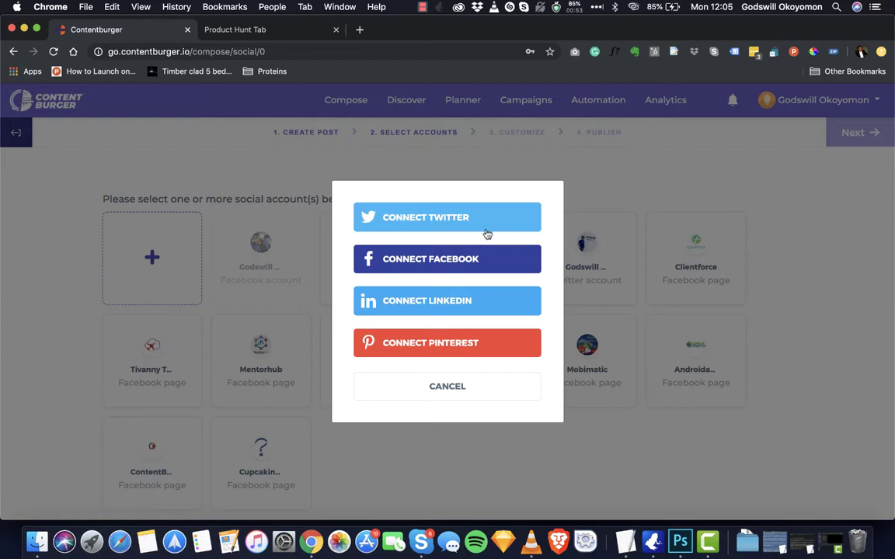
{"action": "left_click", "coordinate": [447, 260]}
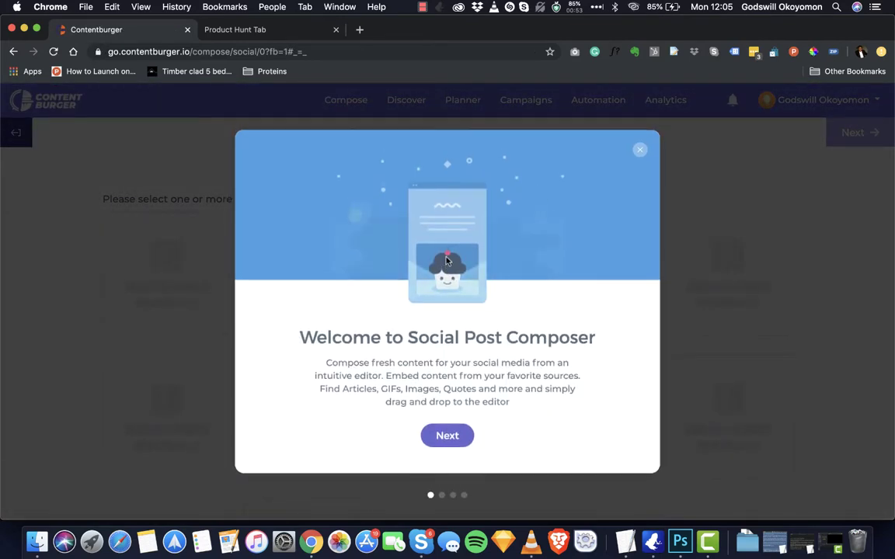
{"action": "left_click", "coordinate": [640, 149]}
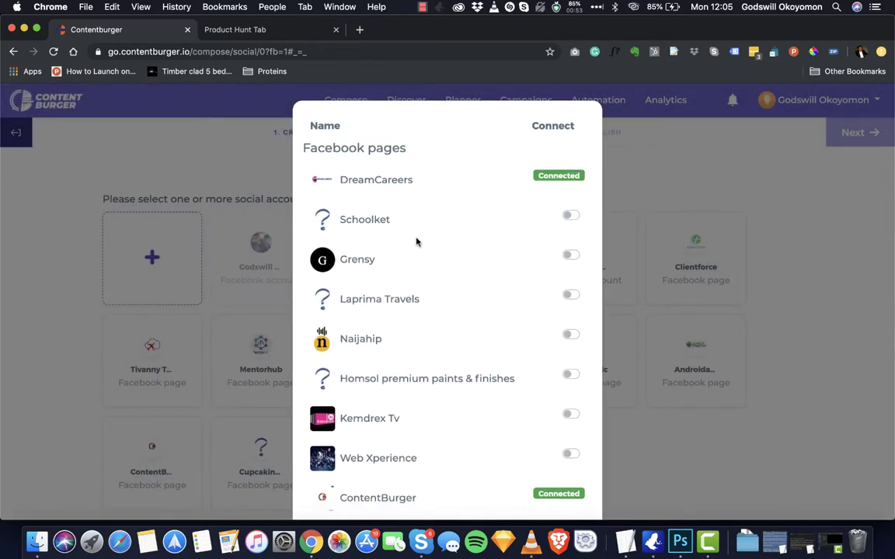
Step: Review the Facebook pages and groups available for connecting, from the first pages down to the groups
{"action": "scroll", "coordinate": [416, 243], "scroll_direction": "down", "scroll_amount": 5}
{"action": "scroll", "coordinate": [415, 242], "scroll_direction": "up", "scroll_amount": 4}
{"action": "scroll", "coordinate": [416, 242], "scroll_direction": "up", "scroll_amount": 1}
{"action": "scroll", "coordinate": [420, 300], "scroll_direction": "down", "scroll_amount": 10}
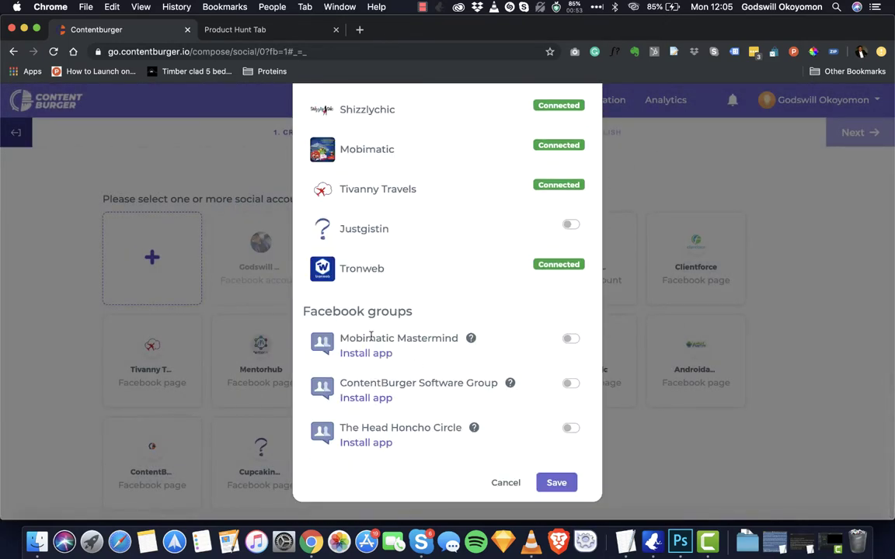
{"action": "scroll", "coordinate": [424, 195], "scroll_direction": "up", "scroll_amount": 2}
{"action": "scroll", "coordinate": [413, 400], "scroll_direction": "down", "scroll_amount": 3}
{"action": "scroll", "coordinate": [426, 350], "scroll_direction": "up", "scroll_amount": 15}
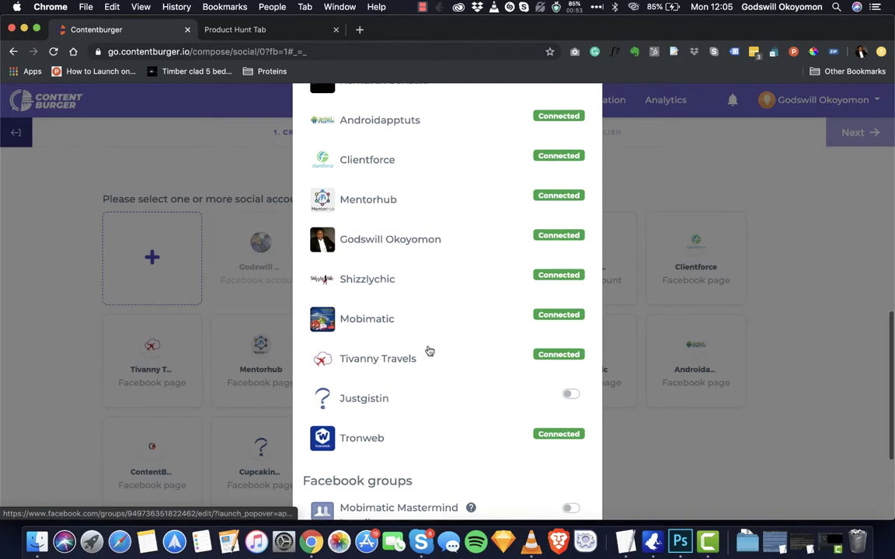
Step: Try enabling the Grensy Facebook page for connection and look through the remaining pages
{"action": "left_click", "coordinate": [572, 221]}
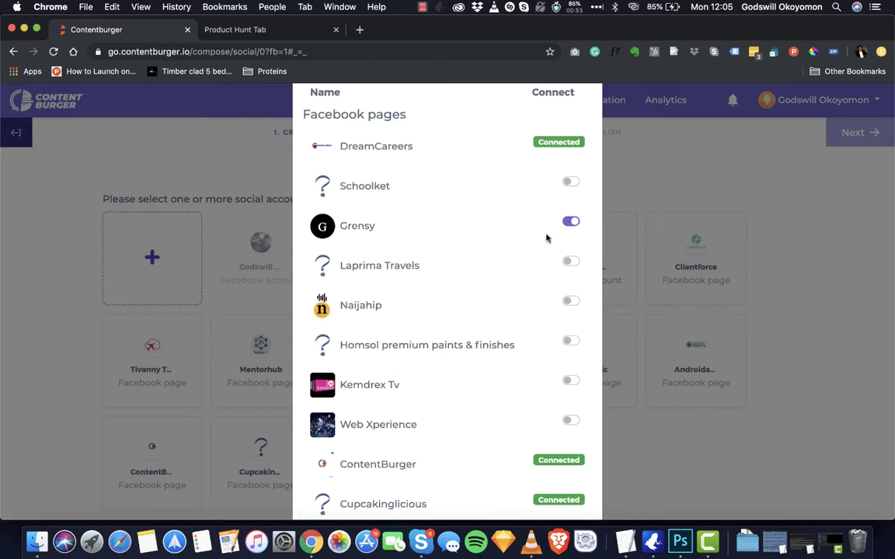
{"action": "scroll", "coordinate": [544, 350], "scroll_direction": "down", "scroll_amount": 5}
{"action": "scroll", "coordinate": [553, 380], "scroll_direction": "up", "scroll_amount": 6}
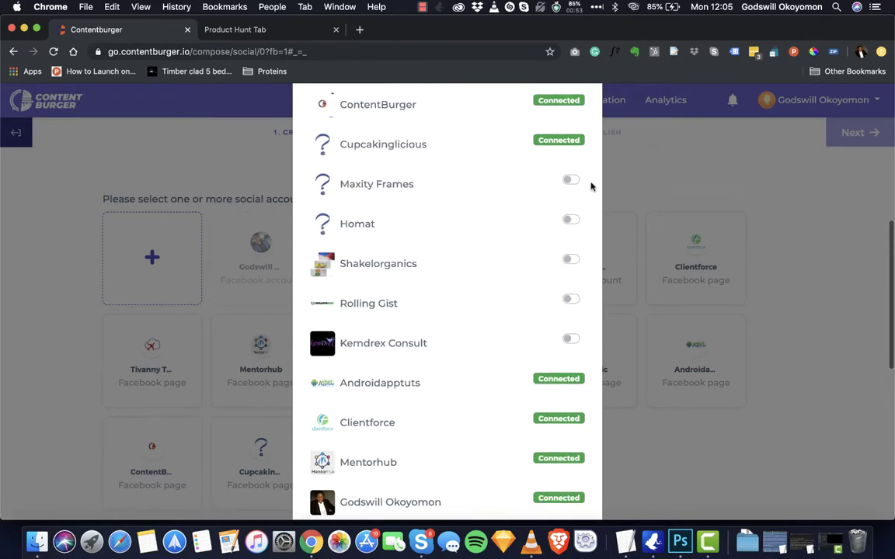
{"action": "scroll", "coordinate": [559, 257], "scroll_direction": "down", "scroll_amount": 4}
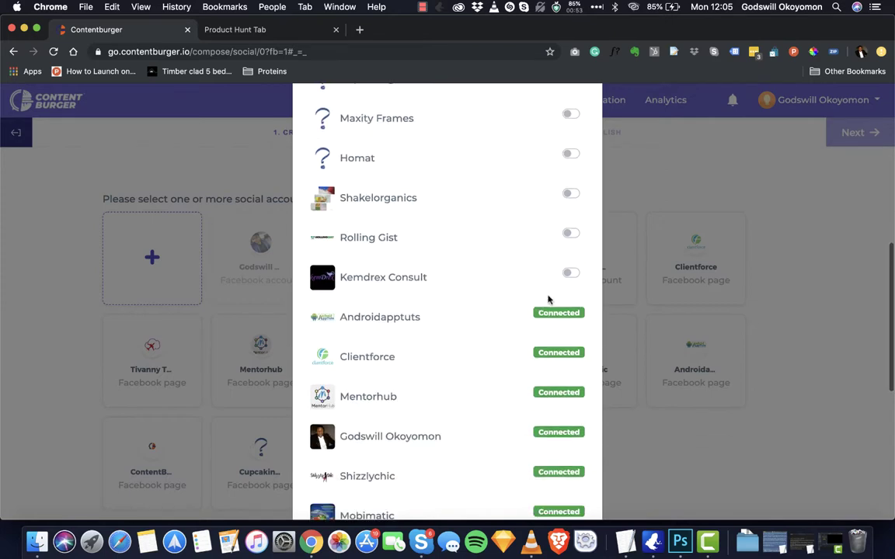
{"action": "scroll", "coordinate": [549, 299], "scroll_direction": "up", "scroll_amount": 6}
Step: Connect the Kemdrex Consult Facebook page, save the account connections and dismiss the confirmation
{"action": "scroll", "coordinate": [573, 249], "scroll_direction": "down", "scroll_amount": 10}
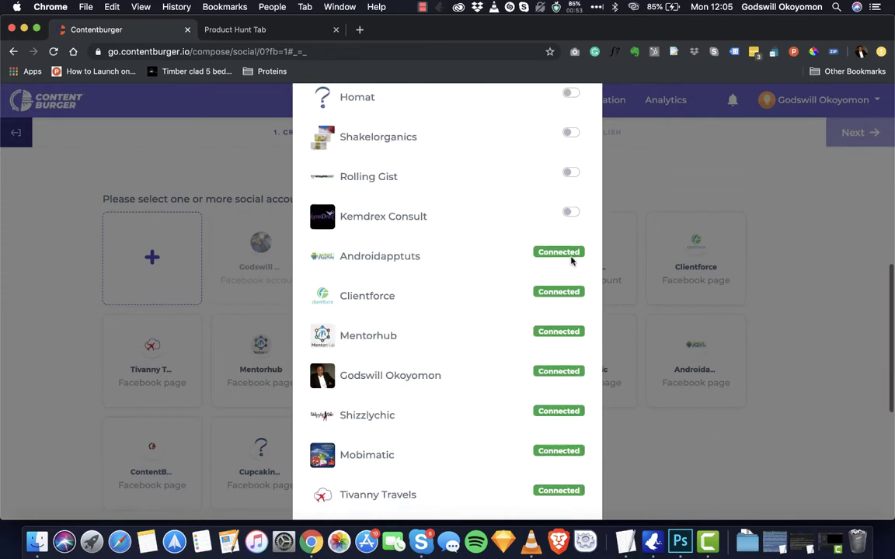
{"action": "scroll", "coordinate": [526, 226], "scroll_direction": "up", "scroll_amount": 5}
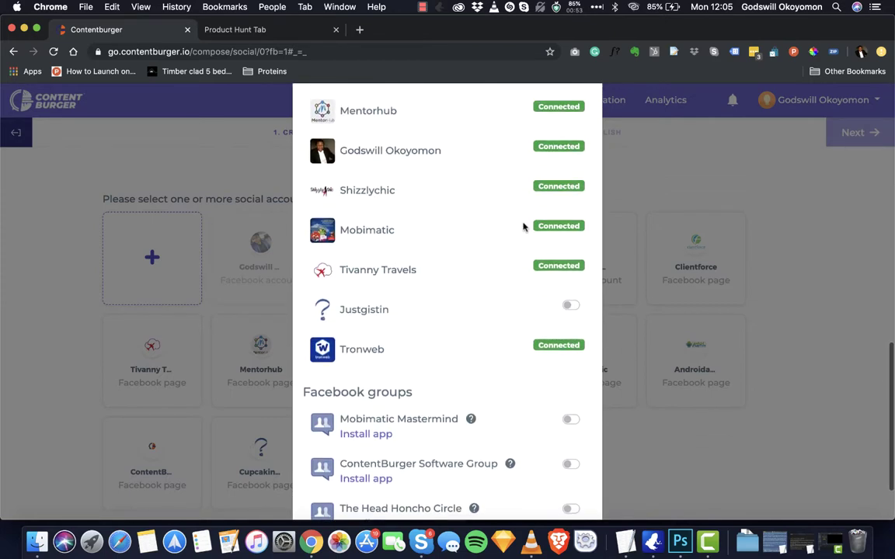
{"action": "scroll", "coordinate": [564, 161], "scroll_direction": "up", "scroll_amount": 2}
{"action": "left_click", "coordinate": [570, 203]}
{"action": "scroll", "coordinate": [528, 249], "scroll_direction": "down", "scroll_amount": 5}
{"action": "left_click", "coordinate": [547, 481]}
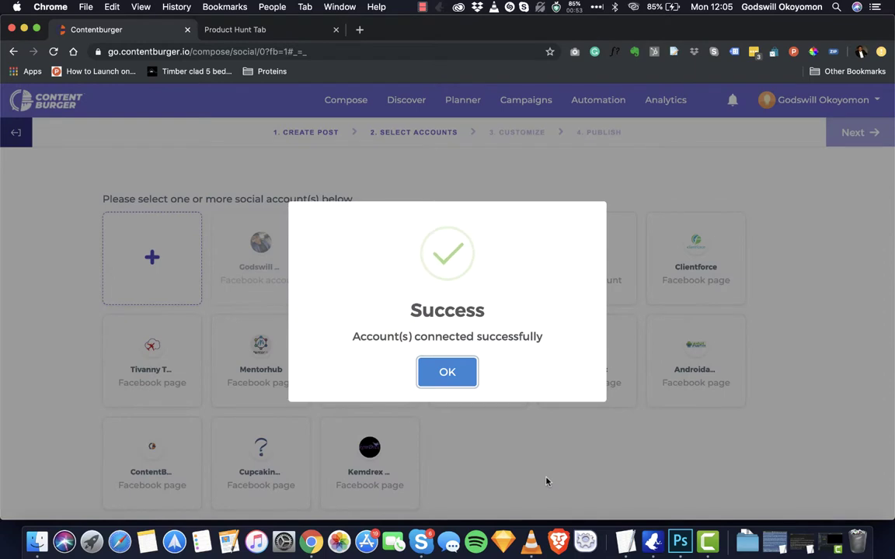
{"action": "left_click", "coordinate": [450, 373]}
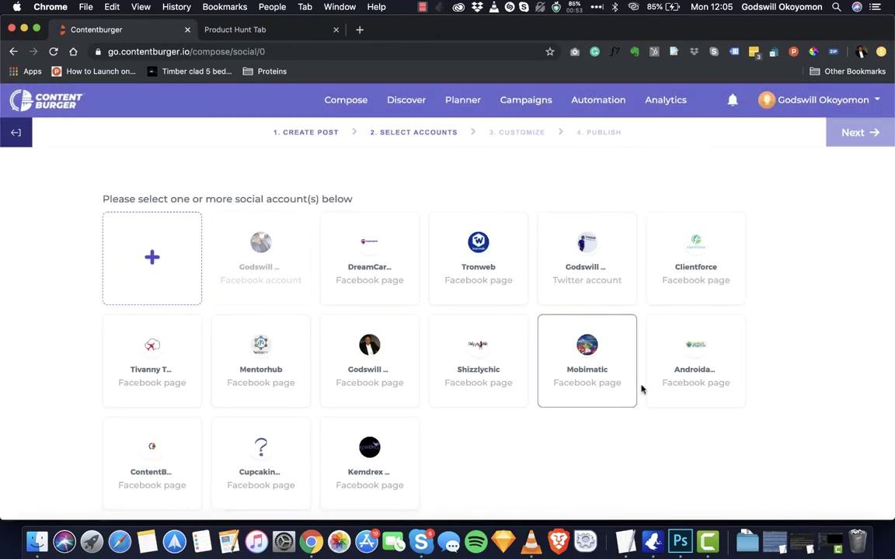
Step: Select Kemdrex Consult, the personal-brand Facebook page, Tronweb, the Twitter account, Clientforce and Mobimatic for publishing, and continue to customization
{"action": "scroll", "coordinate": [566, 464], "scroll_direction": "down", "scroll_amount": 2}
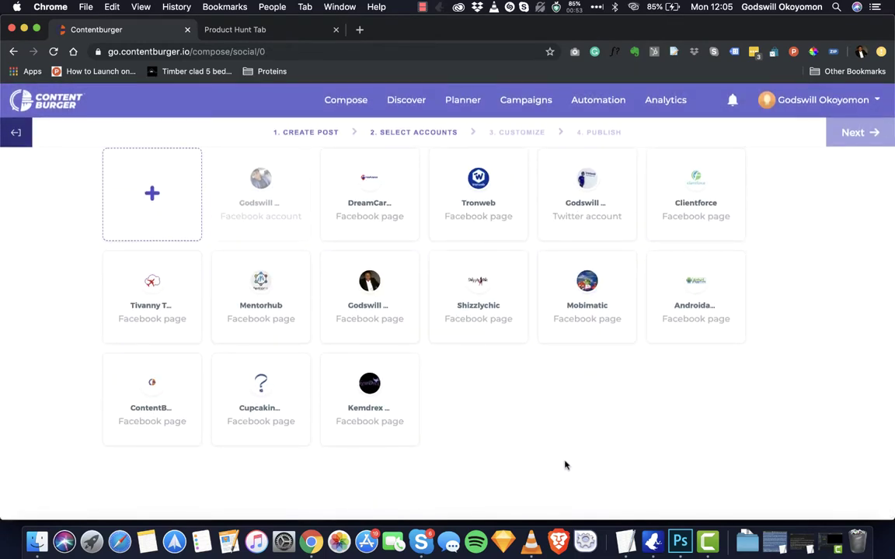
{"action": "scroll", "coordinate": [595, 314], "scroll_direction": "up", "scroll_amount": 2}
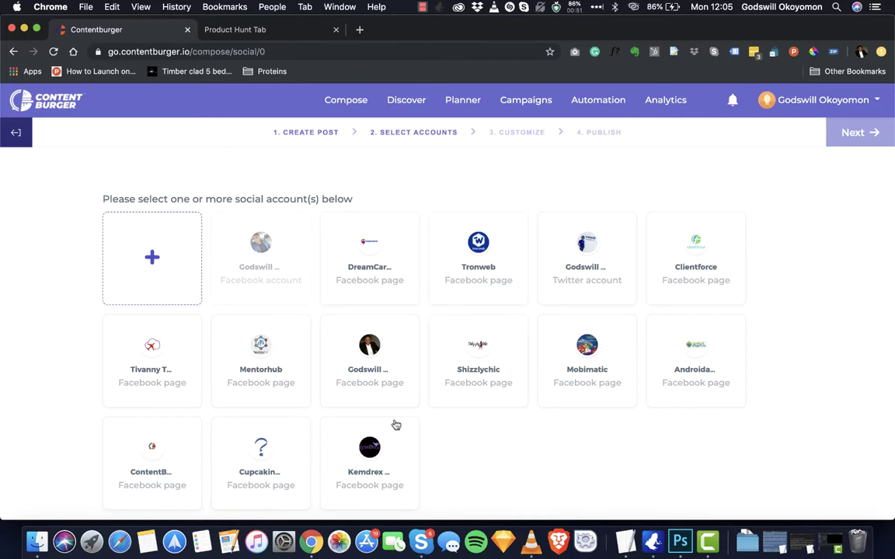
{"action": "left_click", "coordinate": [396, 432]}
{"action": "left_click", "coordinate": [396, 389]}
{"action": "left_click", "coordinate": [495, 279]}
{"action": "left_click", "coordinate": [583, 269]}
{"action": "left_click", "coordinate": [673, 269]}
{"action": "left_click", "coordinate": [571, 361]}
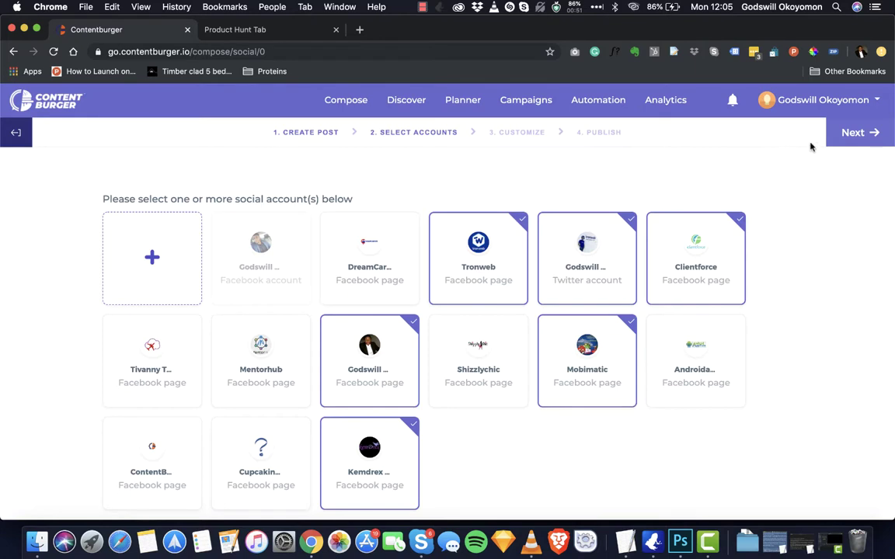
{"action": "left_click", "coordinate": [852, 134]}
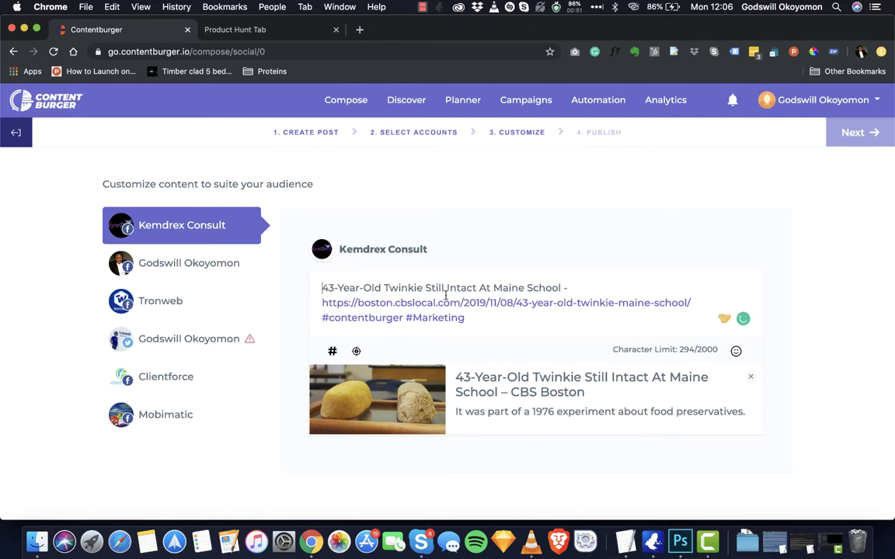
Step: Check the Twitter version's content warning and remove the hashtags #contentburger and #Marketing from that version only
{"action": "left_click", "coordinate": [253, 338]}
{"action": "scroll", "coordinate": [216, 420], "scroll_direction": "down", "scroll_amount": 3}
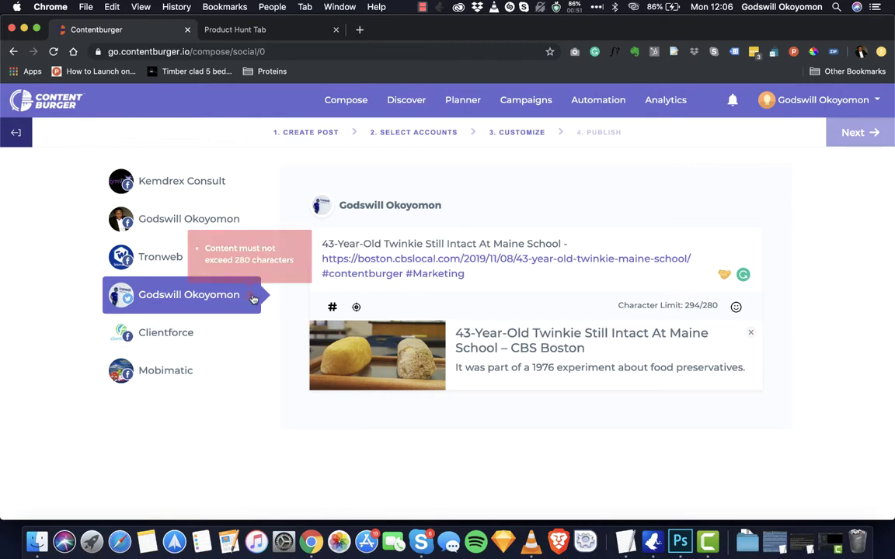
{"action": "mouse_move", "coordinate": [249, 299]}
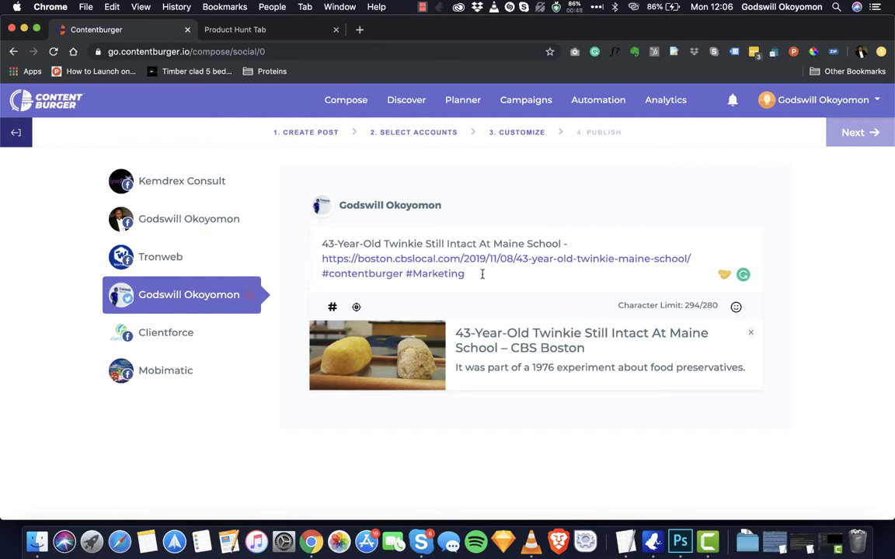
{"action": "left_click_drag", "start_coordinate": [486, 275], "coordinate": [322, 273]}
{"action": "key", "text": "BackSpace"}
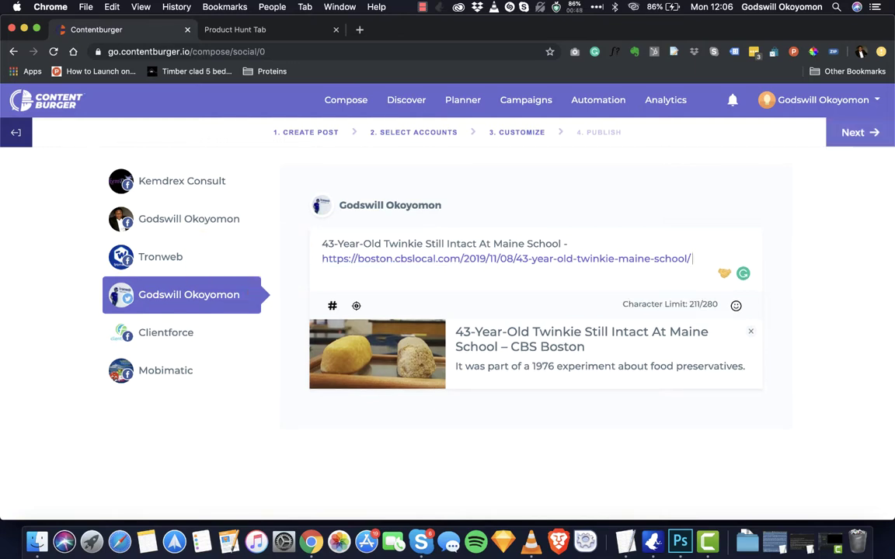
Step: Compare the Tronweb version of the post with the Twitter version and continue to the publishing options
{"action": "left_click", "coordinate": [180, 257]}
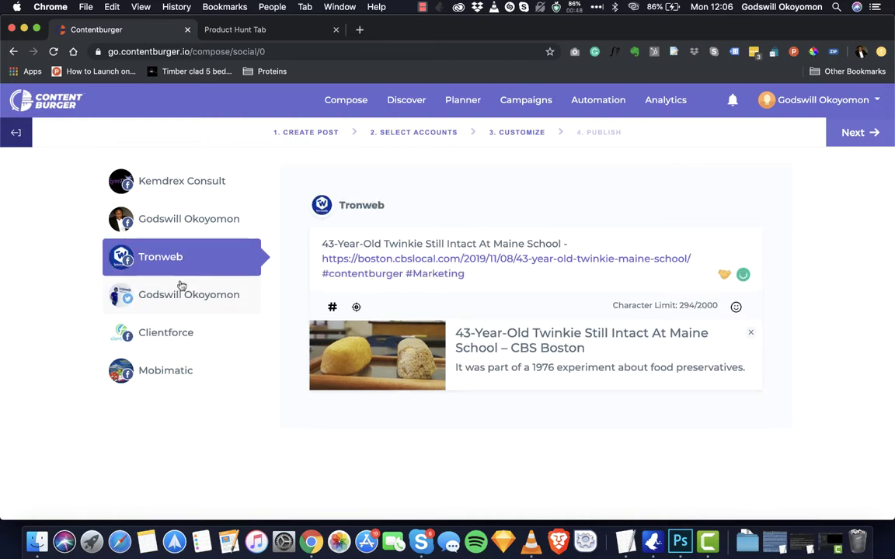
{"action": "left_click", "coordinate": [182, 290]}
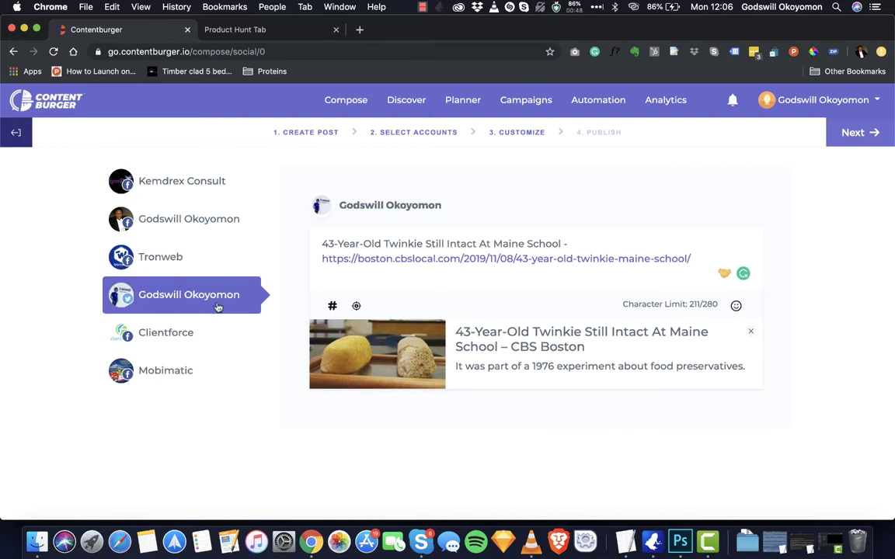
{"action": "scroll", "coordinate": [218, 308], "scroll_direction": "up", "scroll_amount": 2}
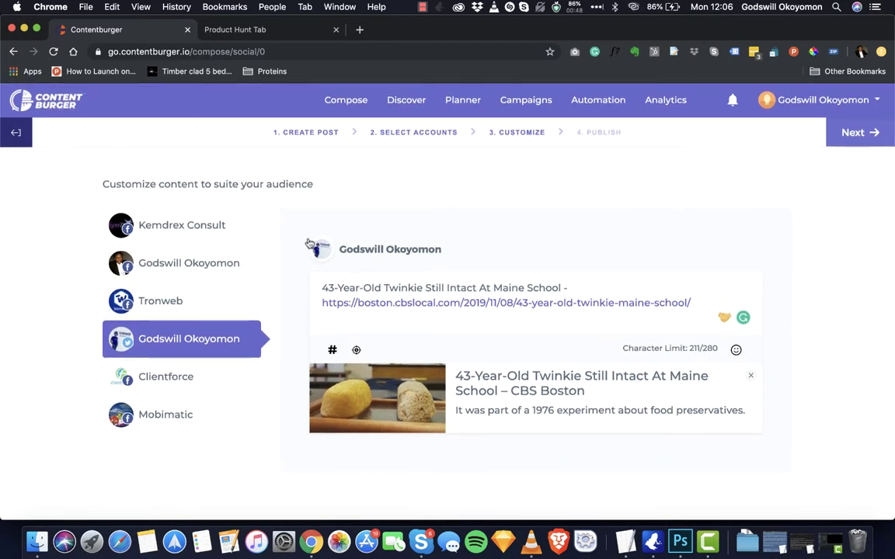
{"action": "left_click", "coordinate": [869, 132]}
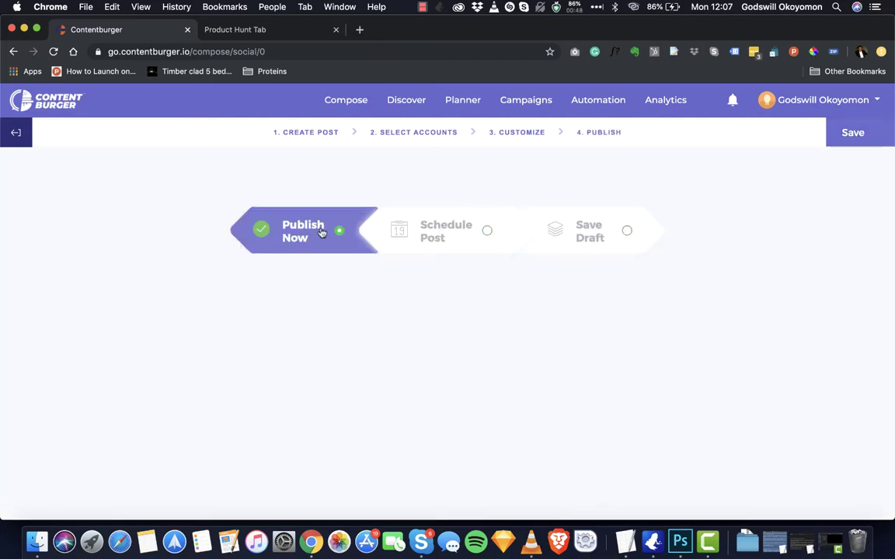
Step: Try scheduling the post, checking the time zone choice and setting the scheduled hour to 2
{"action": "left_click", "coordinate": [439, 230]}
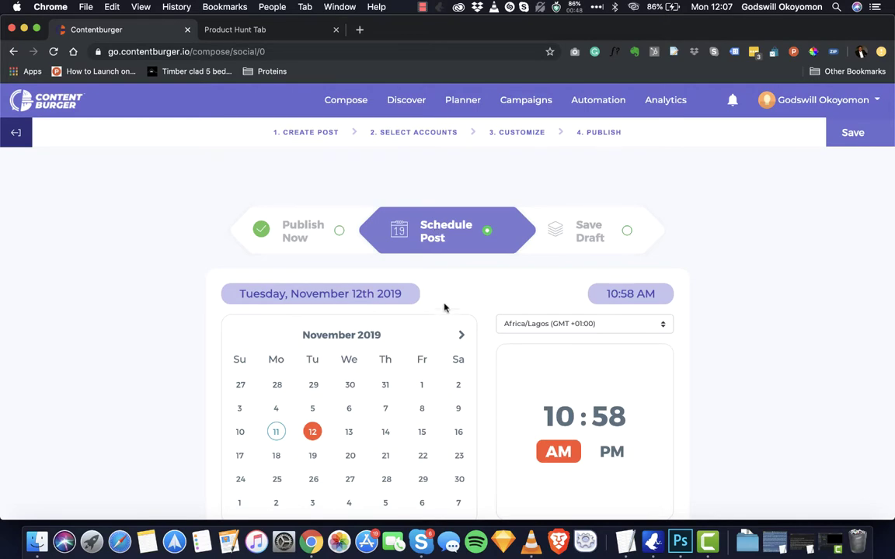
{"action": "scroll", "coordinate": [445, 307], "scroll_direction": "down", "scroll_amount": 2}
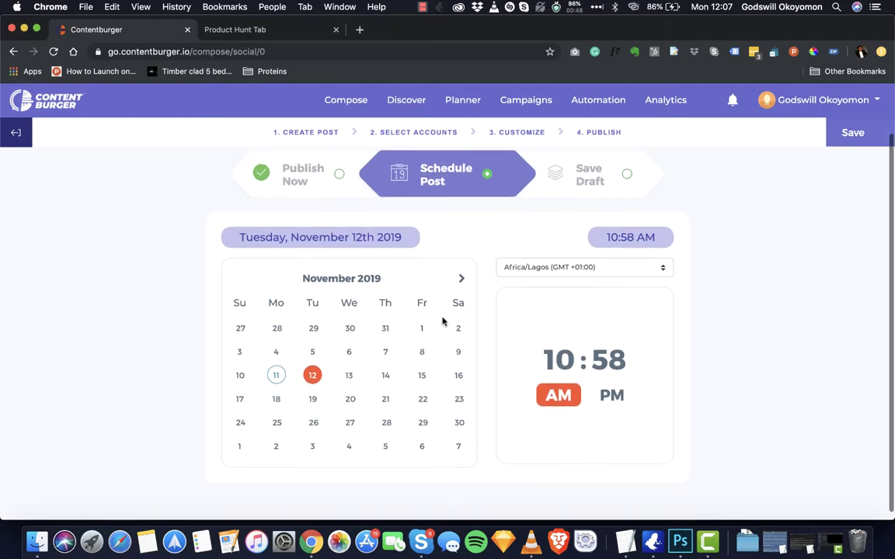
{"action": "left_click", "coordinate": [560, 263]}
{"action": "left_click", "coordinate": [548, 250]}
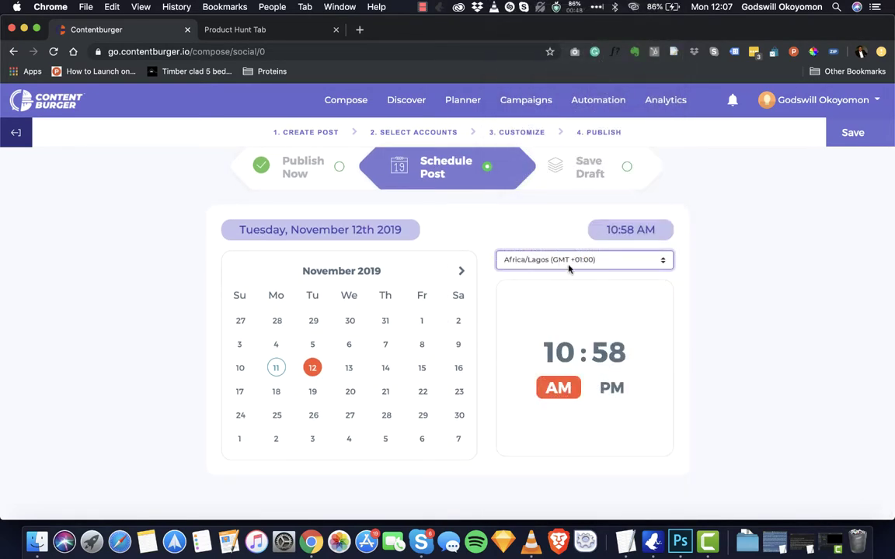
{"action": "left_click", "coordinate": [558, 352]}
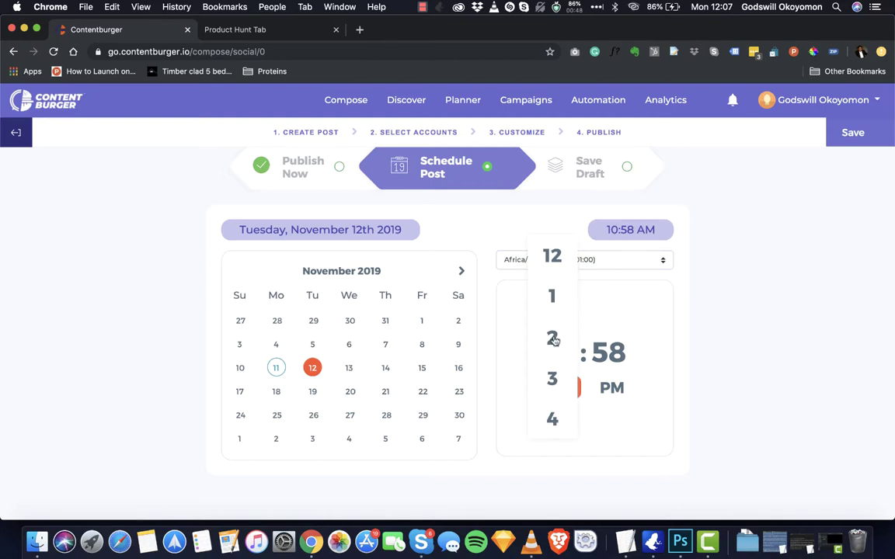
{"action": "left_click", "coordinate": [553, 339]}
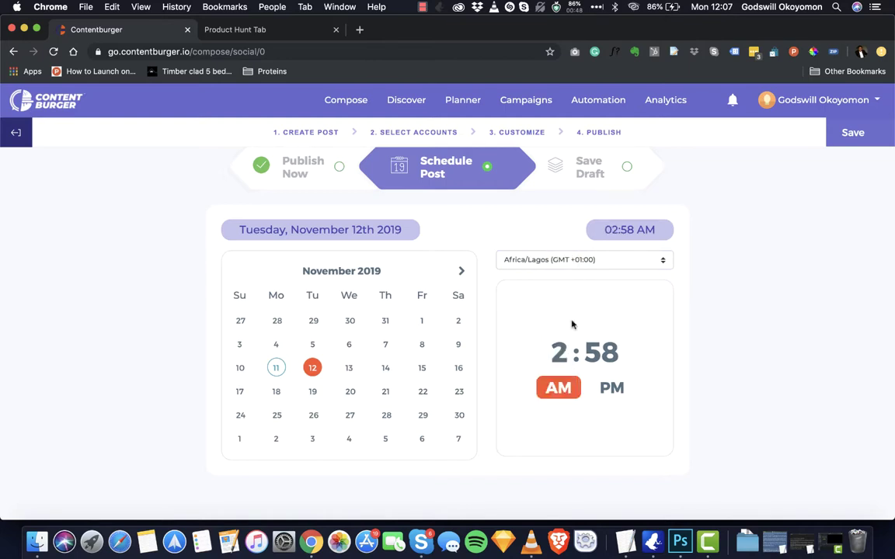
Step: Save the post as a draft instead, dismiss the confirmation and review the status for each account
{"action": "left_click", "coordinate": [625, 166]}
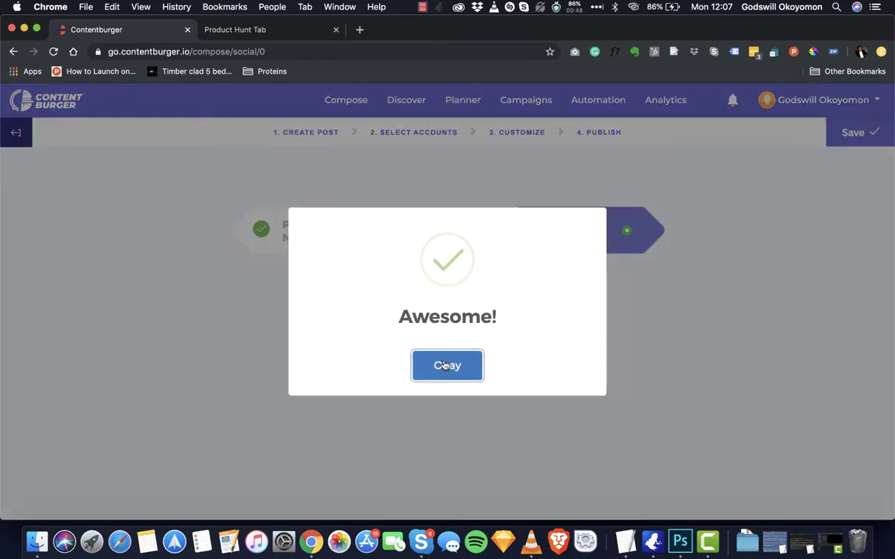
{"action": "left_click", "coordinate": [448, 365]}
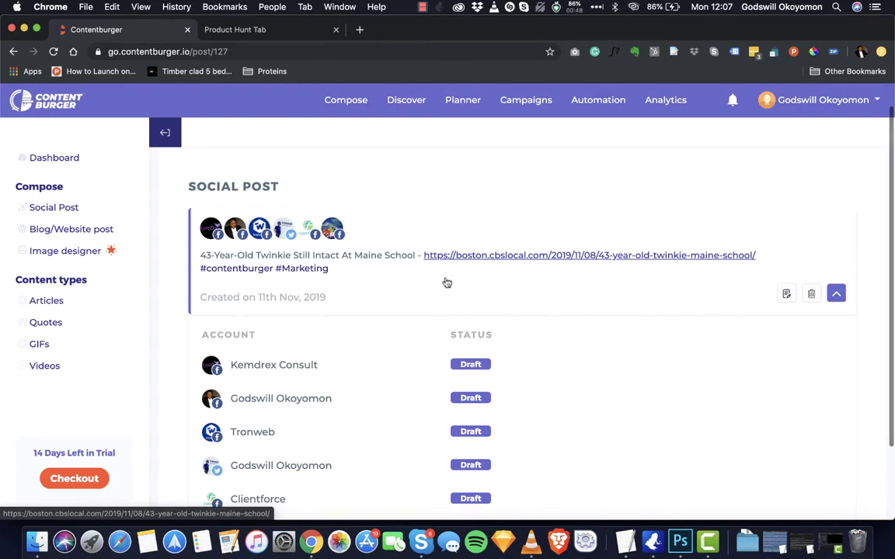
{"action": "scroll", "coordinate": [272, 319], "scroll_direction": "down", "scroll_amount": 2}
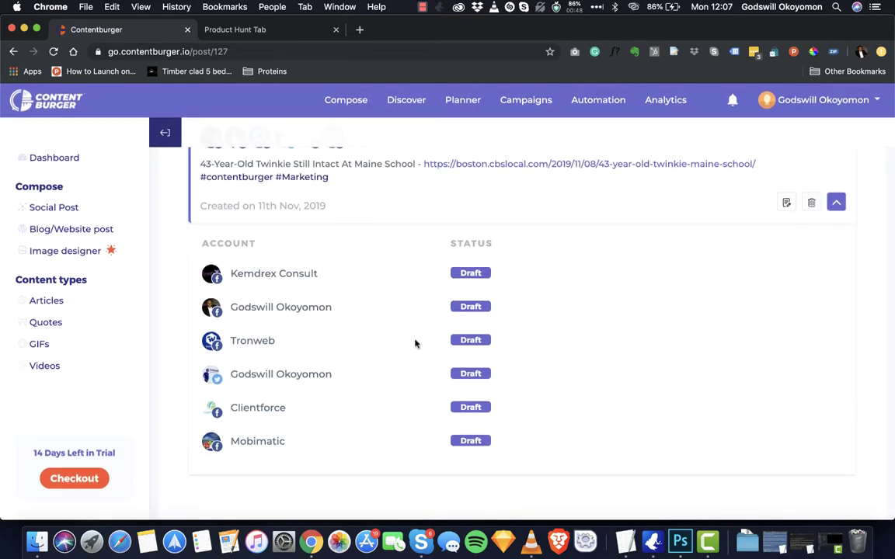
{"action": "scroll", "coordinate": [356, 256], "scroll_direction": "up", "scroll_amount": 2}
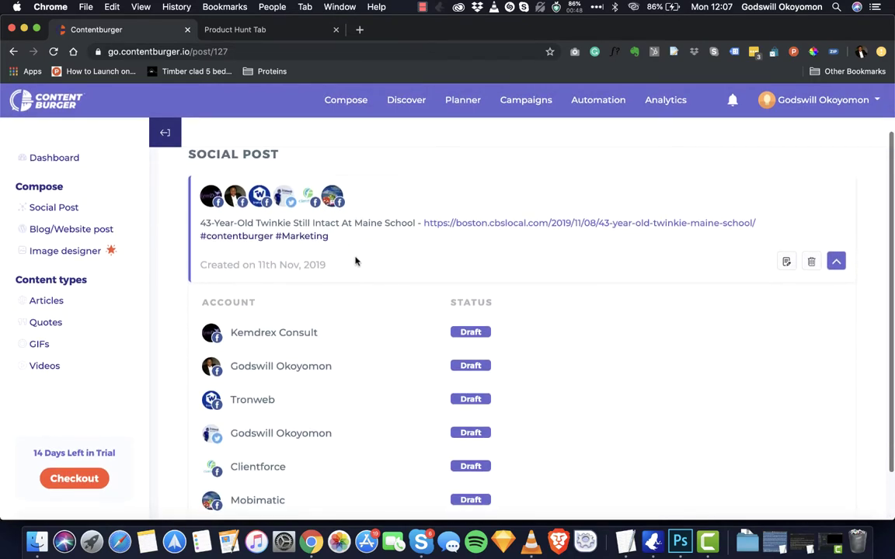
{"action": "scroll", "coordinate": [430, 310], "scroll_direction": "down", "scroll_amount": 1}
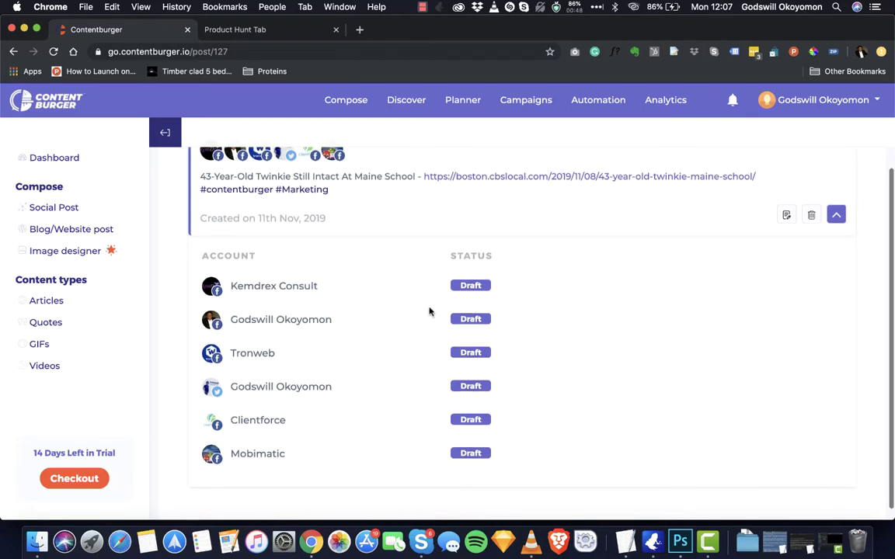
{"action": "scroll", "coordinate": [365, 329], "scroll_direction": "up", "scroll_amount": 2}
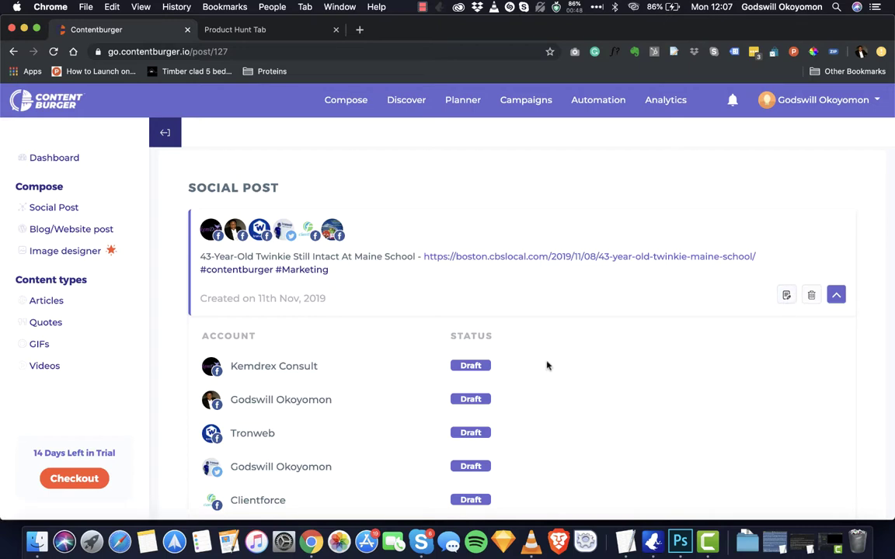
Step: Open video discovery and bring up the advanced search form for YouTube videos, ready for a search term
{"action": "left_click", "coordinate": [406, 101]}
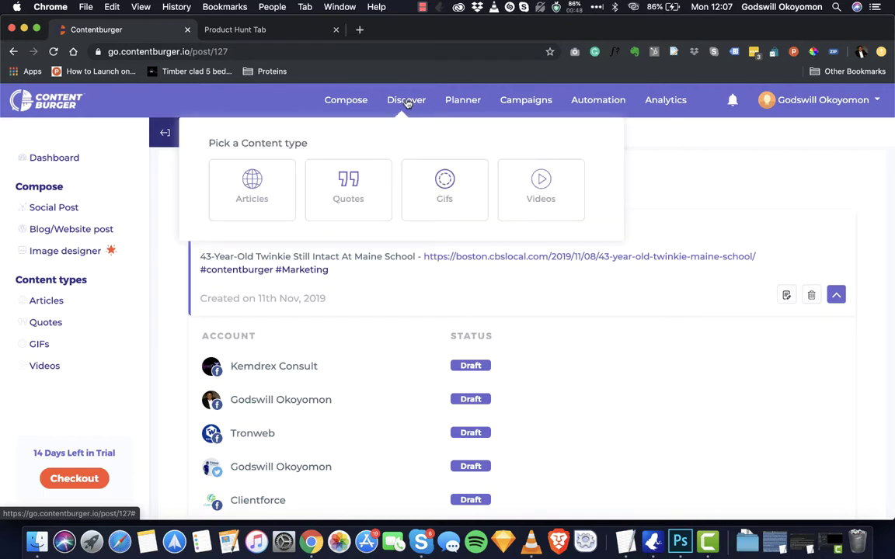
{"action": "left_click", "coordinate": [541, 192]}
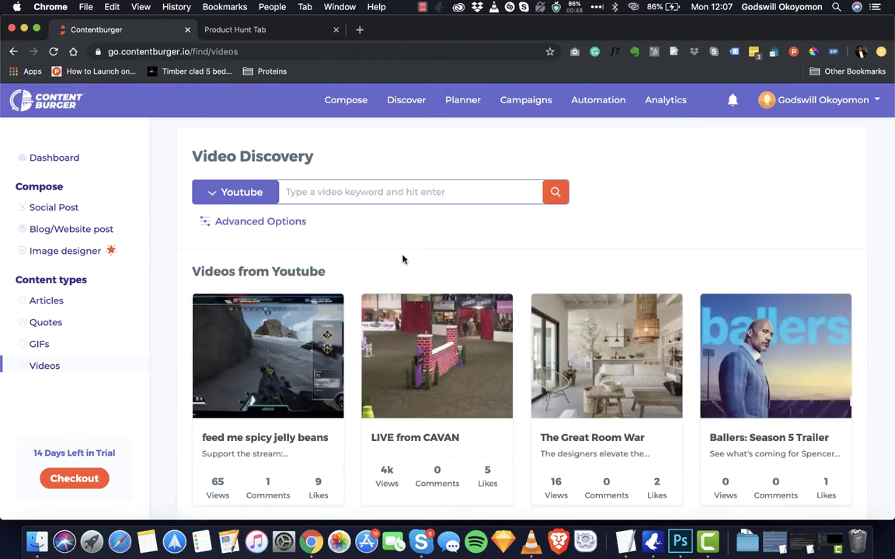
{"action": "left_click", "coordinate": [284, 220]}
{"action": "scroll", "coordinate": [335, 290], "scroll_direction": "down", "scroll_amount": 1}
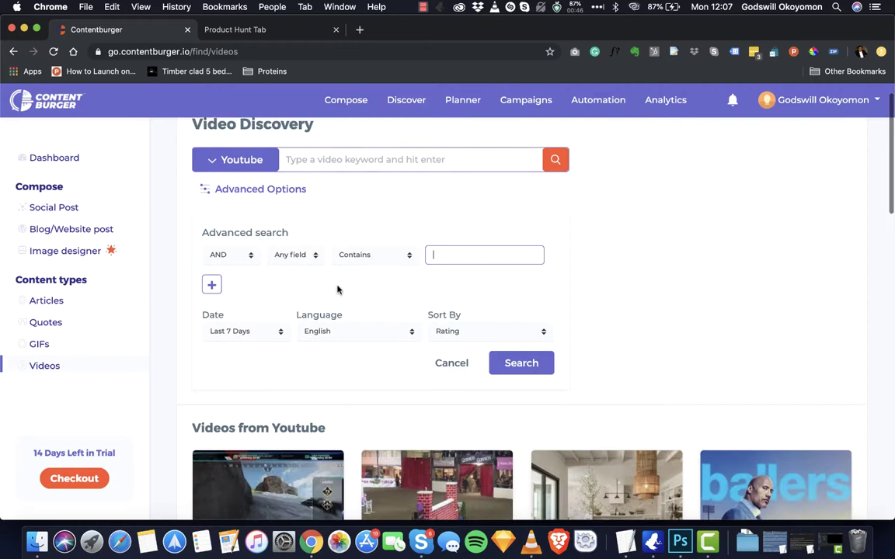
{"action": "left_click", "coordinate": [460, 254]}
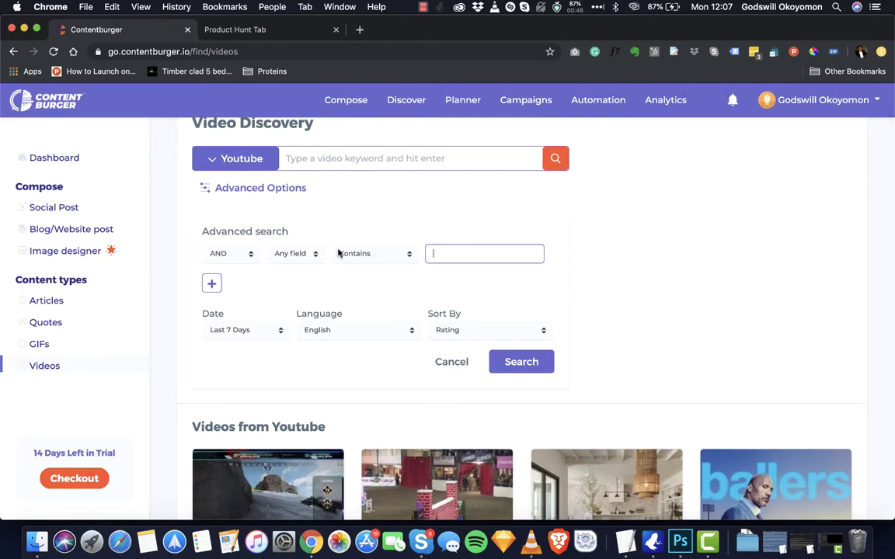
Step: Examine the language and sort order choices in the advanced video search, leaving English and Rating selected
{"action": "left_click", "coordinate": [357, 329]}
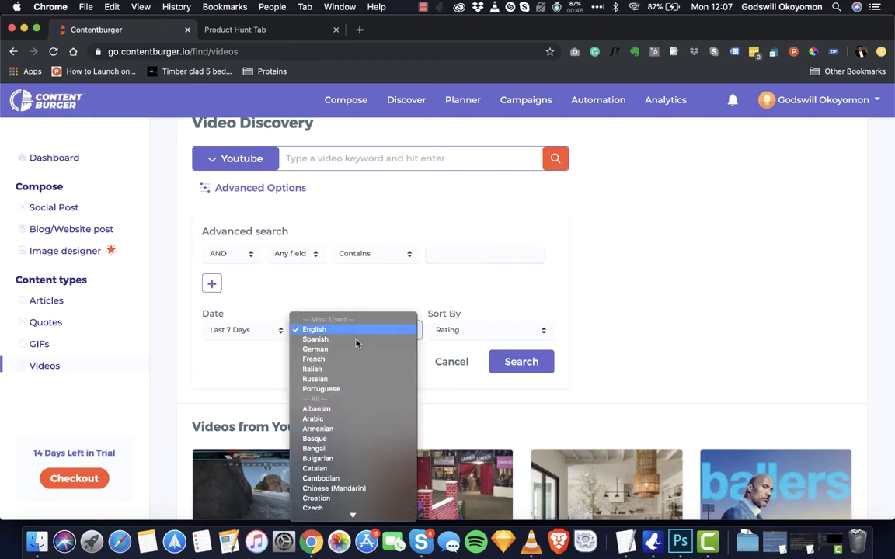
{"action": "left_click", "coordinate": [473, 340]}
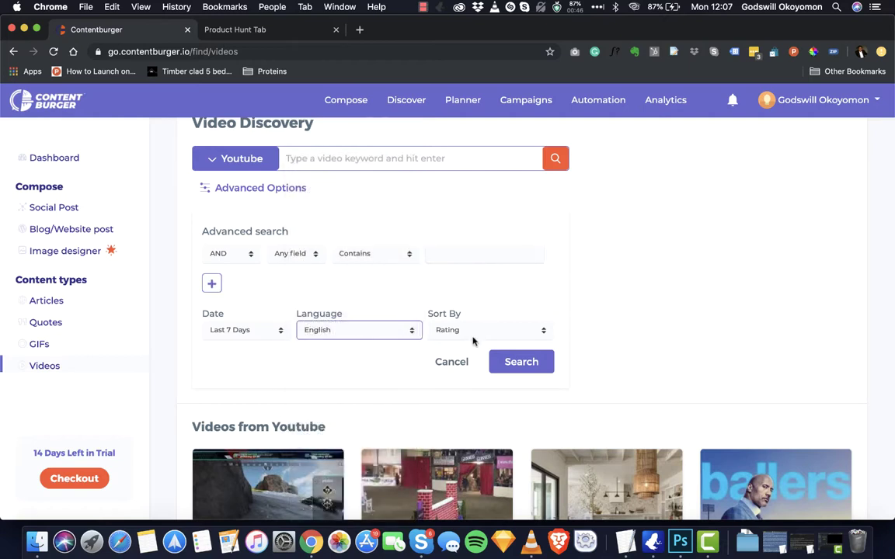
{"action": "left_click", "coordinate": [473, 339]}
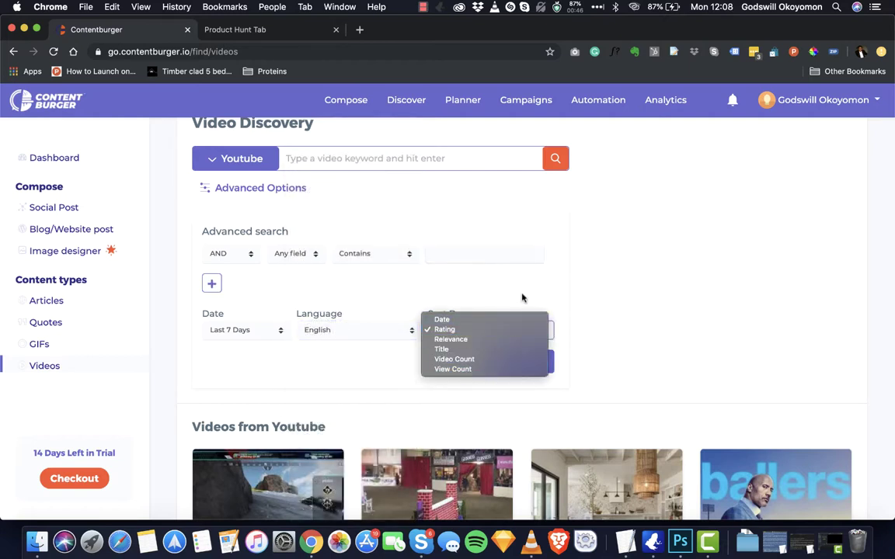
{"action": "left_click", "coordinate": [521, 298]}
{"action": "left_click", "coordinate": [483, 332]}
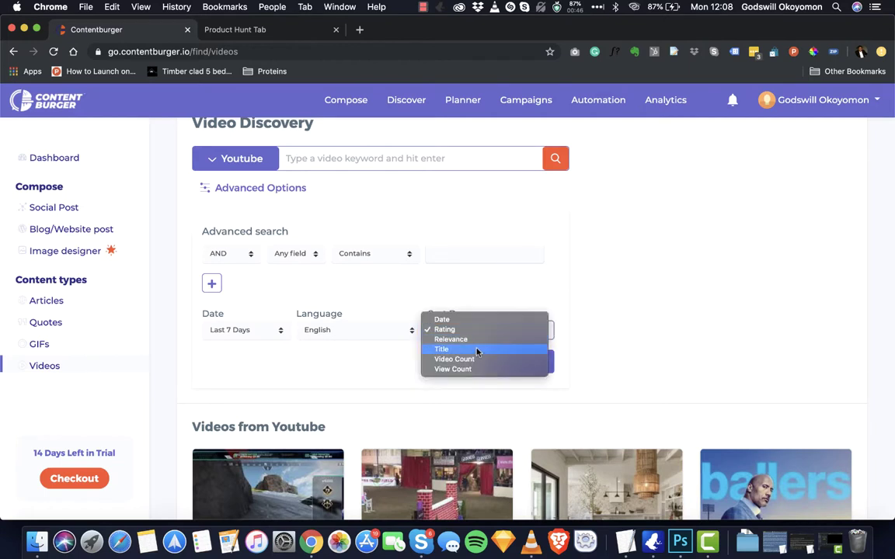
{"action": "left_click", "coordinate": [387, 372]}
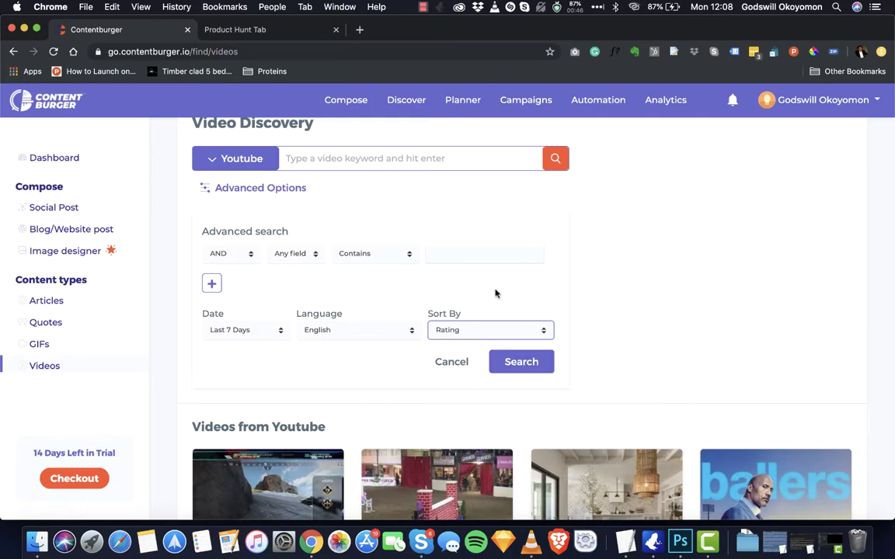
{"action": "scroll", "coordinate": [496, 294], "scroll_direction": "down", "scroll_amount": 3}
{"action": "scroll", "coordinate": [290, 170], "scroll_direction": "up", "scroll_amount": 5}
{"action": "scroll", "coordinate": [334, 175], "scroll_direction": "down", "scroll_amount": 1}
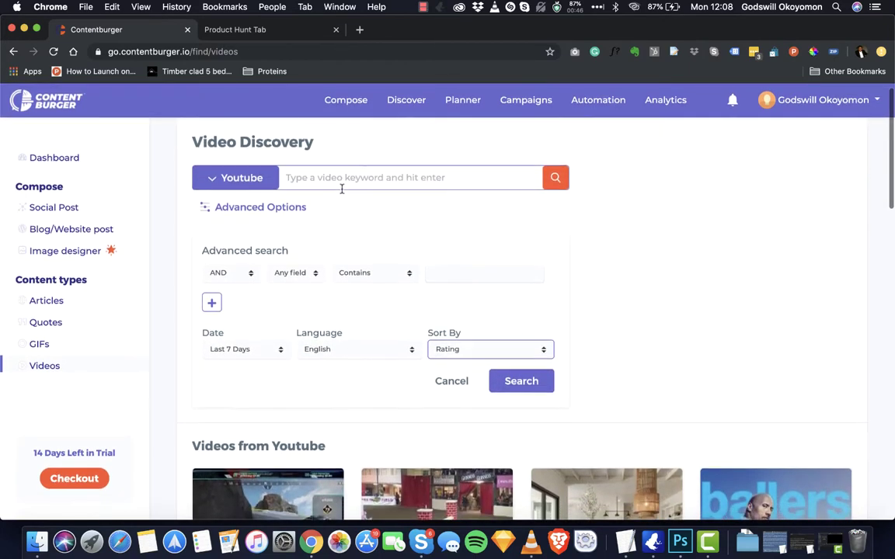
Step: Check the available video sources, search YouTube for "healthy food" and look through the resulting videos
{"action": "left_click", "coordinate": [343, 186]}
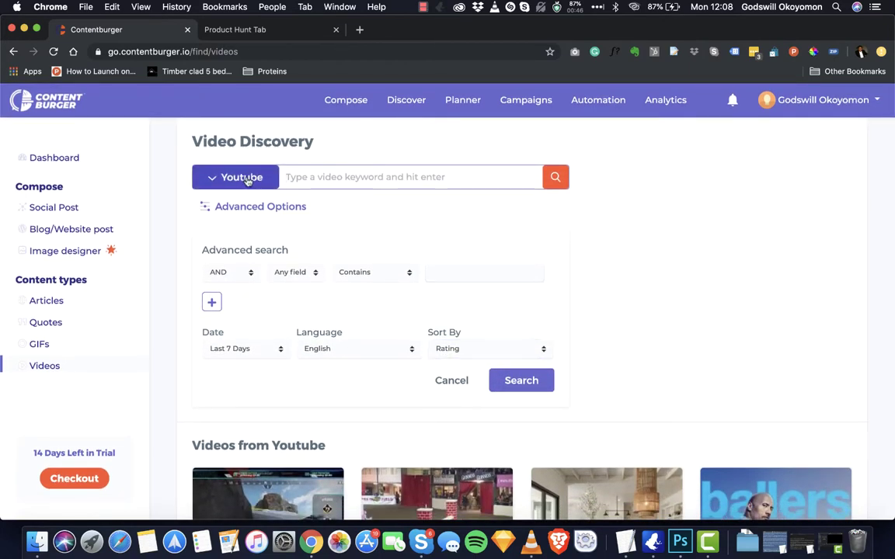
{"action": "left_click", "coordinate": [221, 179]}
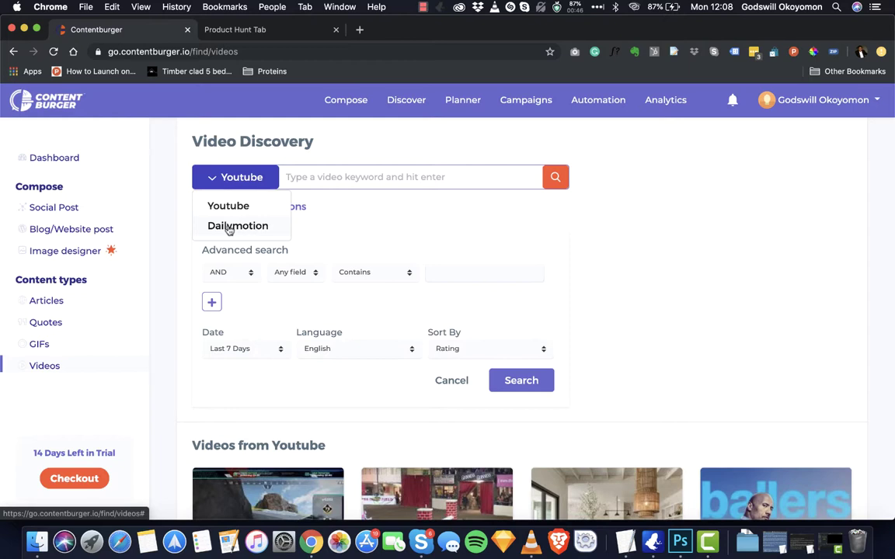
{"action": "left_click", "coordinate": [322, 173]}
{"action": "type", "text": "healthy food"}
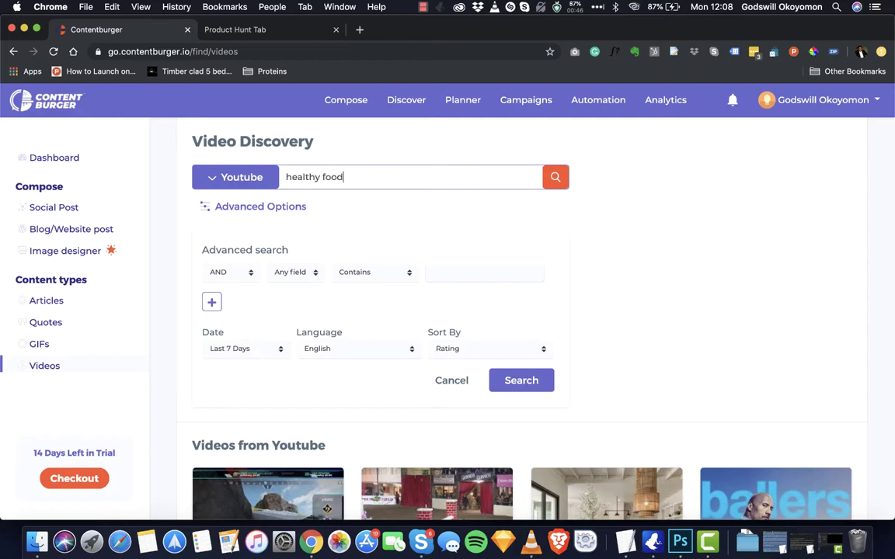
{"action": "key", "text": "Return"}
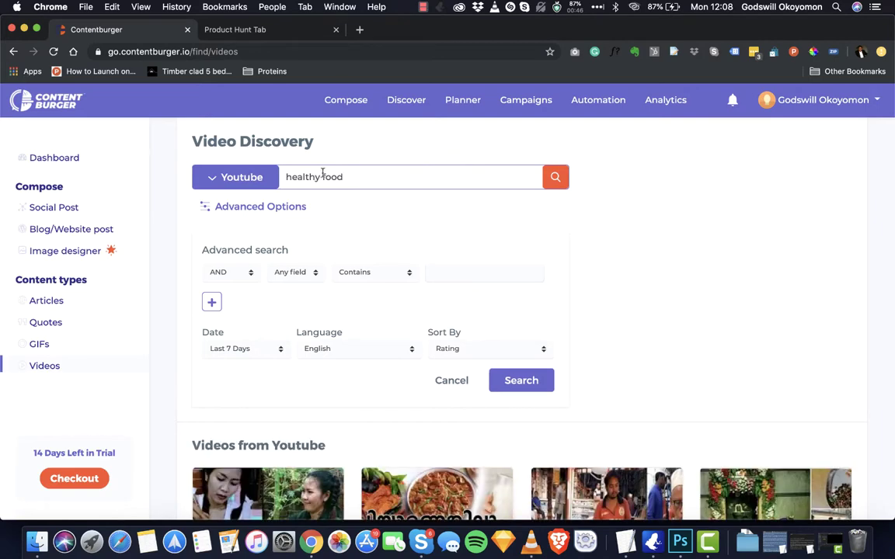
{"action": "scroll", "coordinate": [326, 202], "scroll_direction": "down", "scroll_amount": 4}
{"action": "scroll", "coordinate": [351, 284], "scroll_direction": "up", "scroll_amount": 2}
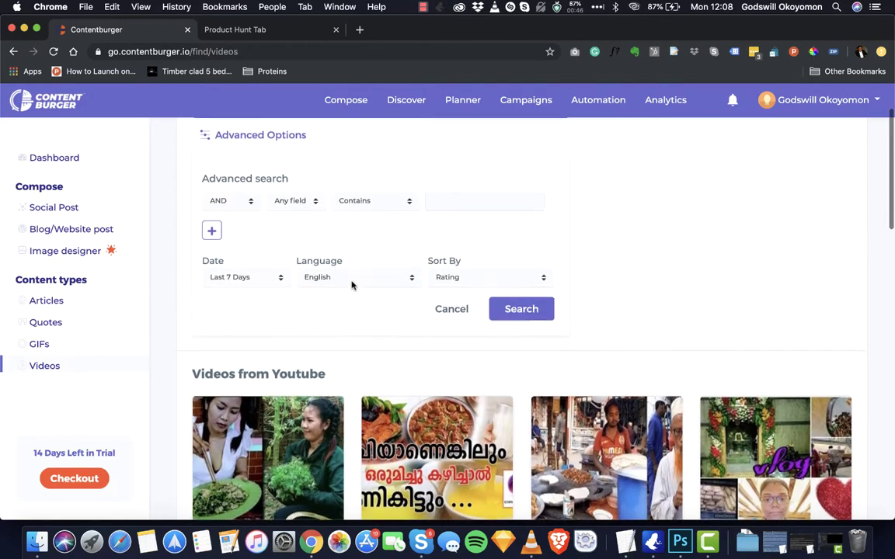
{"action": "scroll", "coordinate": [351, 287], "scroll_direction": "down", "scroll_amount": 1}
{"action": "scroll", "coordinate": [351, 291], "scroll_direction": "up", "scroll_amount": 1}
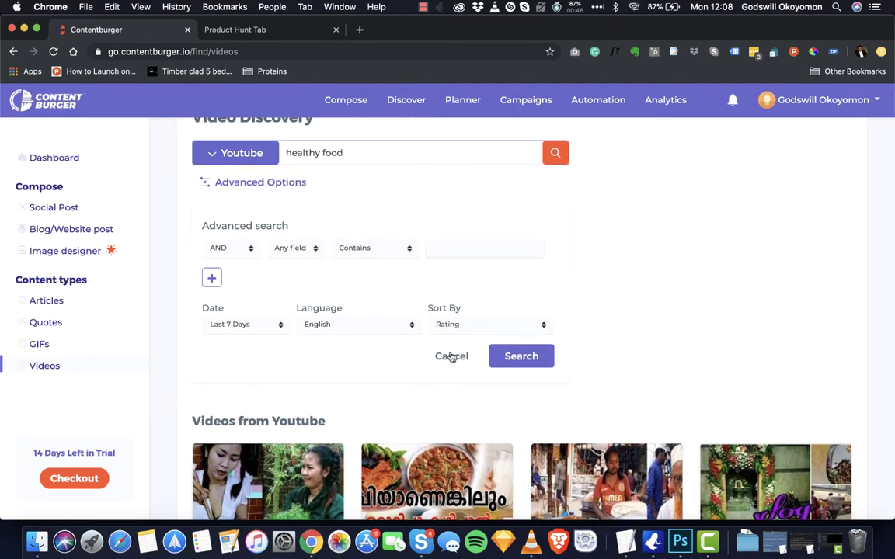
{"action": "scroll", "coordinate": [452, 357], "scroll_direction": "down", "scroll_amount": 1}
{"action": "scroll", "coordinate": [451, 357], "scroll_direction": "down", "scroll_amount": 2}
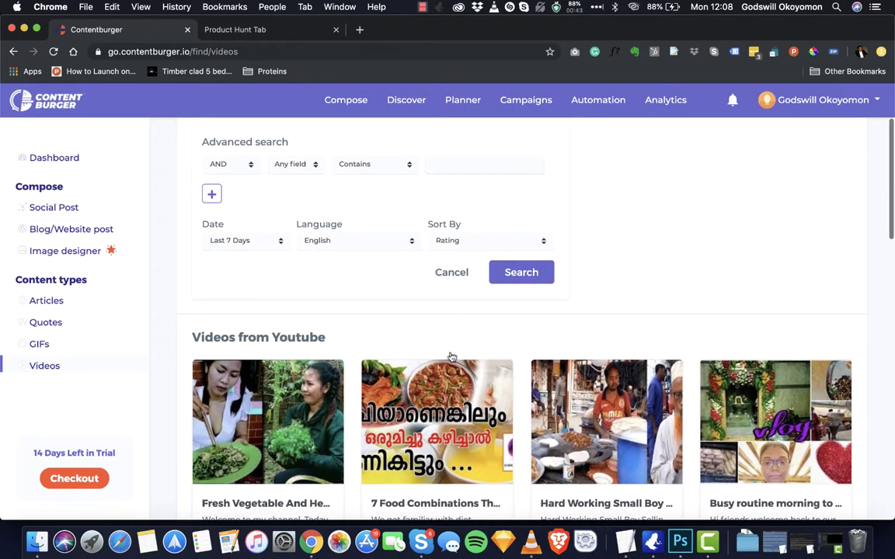
{"action": "scroll", "coordinate": [451, 358], "scroll_direction": "up", "scroll_amount": 2}
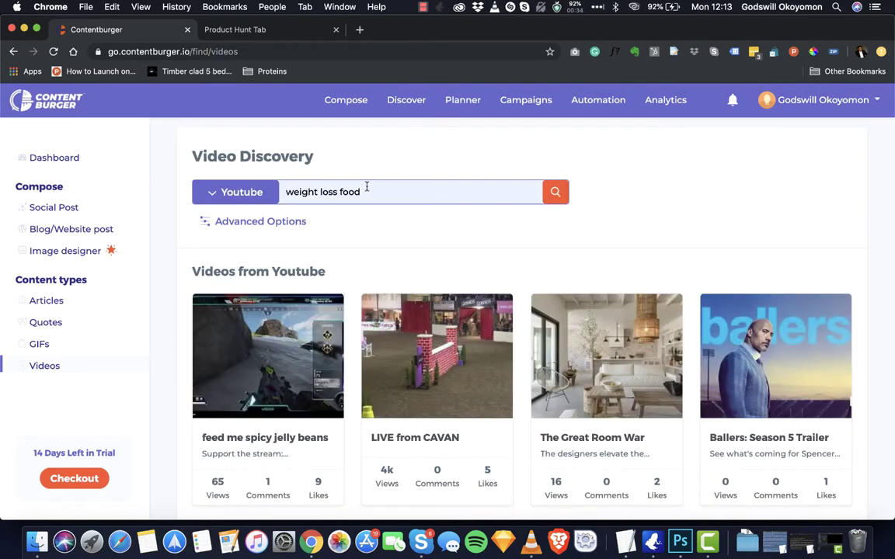
Step: Change the YouTube video keyword to "weight loss diet" and run the search
{"action": "key", "text": "BackSpace"}
{"action": "key", "text": "BackSpace"}
{"action": "key", "text": "BackSpace"}
{"action": "type", "text": "diet"}
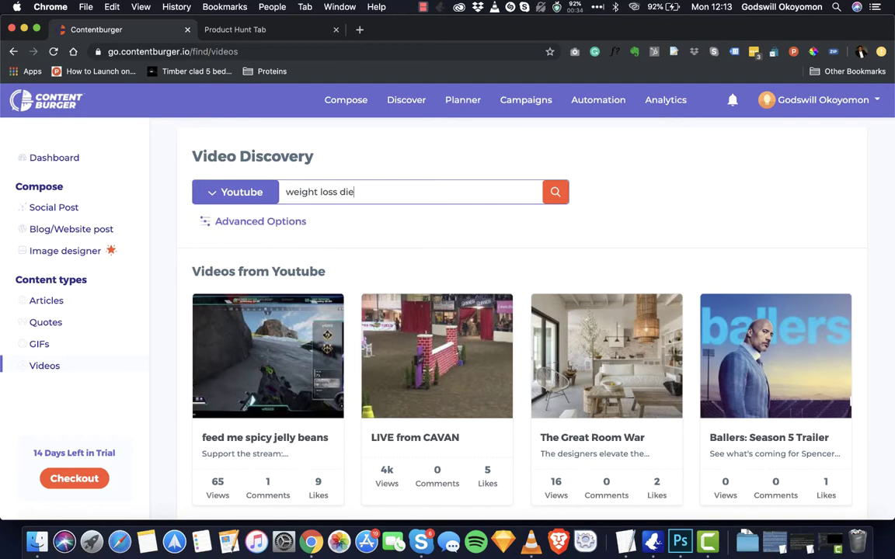
{"action": "key", "text": "Return"}
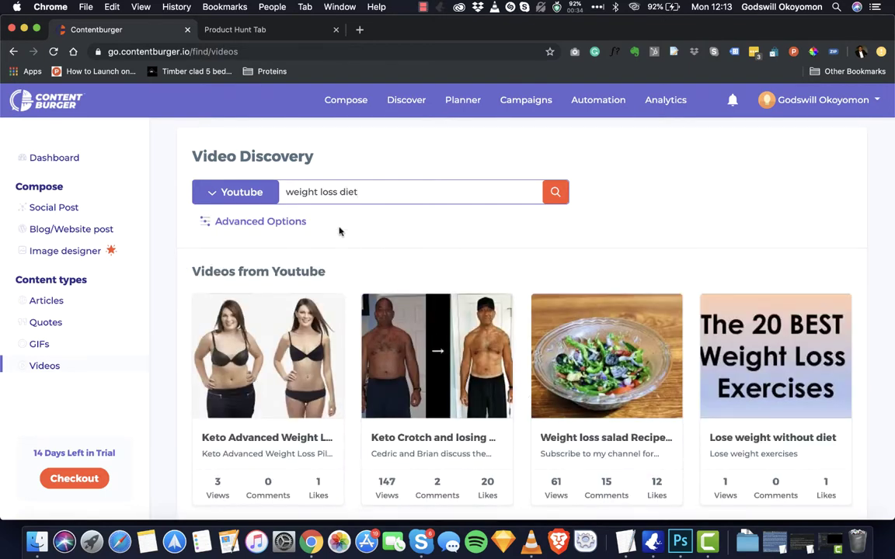
Step: Sort the weight loss diet videos by Relevance through the advanced options and rerun the search
{"action": "left_click", "coordinate": [235, 221]}
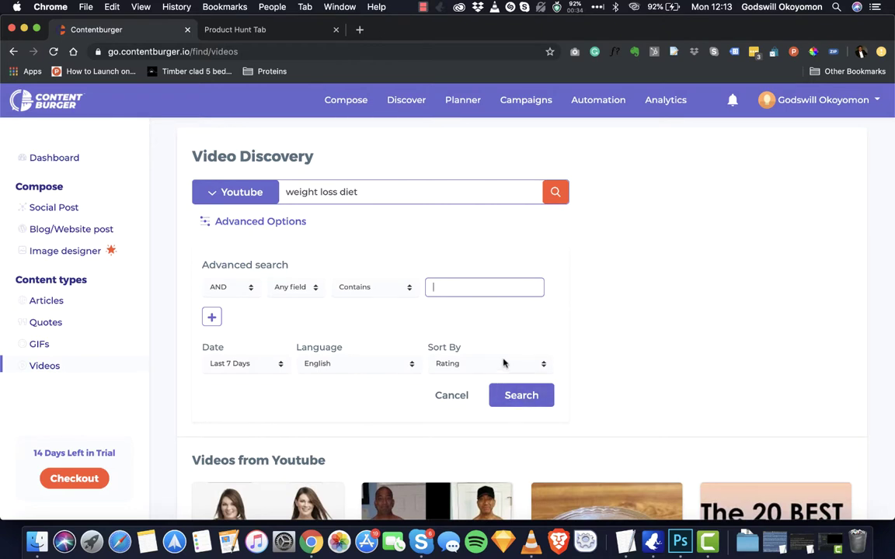
{"action": "left_click", "coordinate": [504, 364]}
{"action": "left_click", "coordinate": [484, 373]}
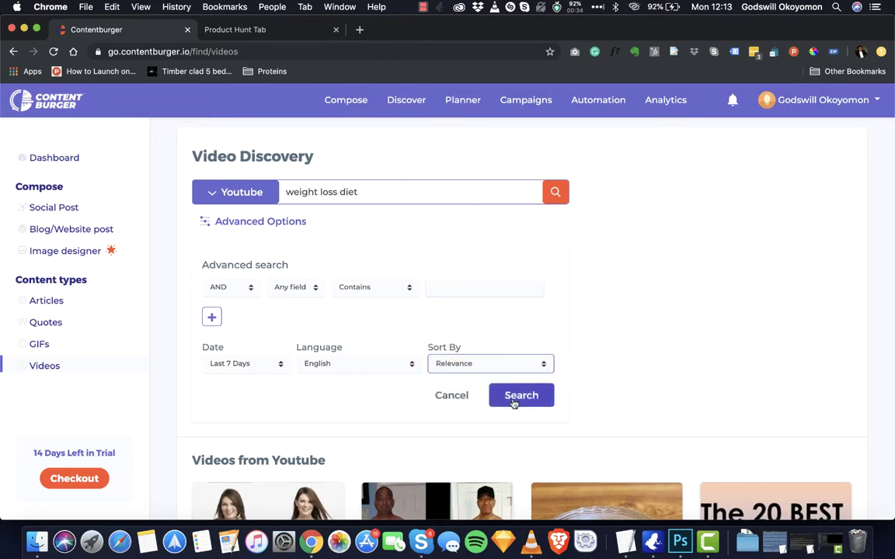
{"action": "left_click", "coordinate": [512, 398]}
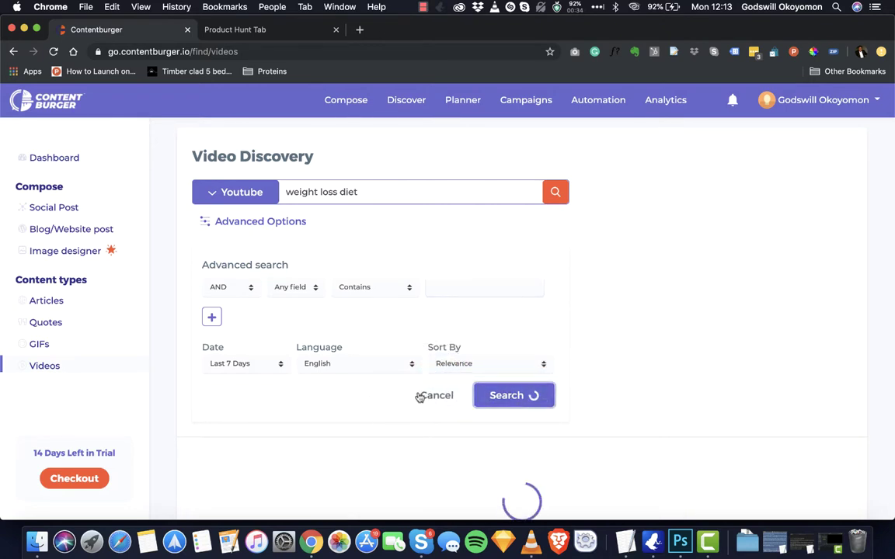
{"action": "scroll", "coordinate": [383, 387], "scroll_direction": "down", "scroll_amount": 5}
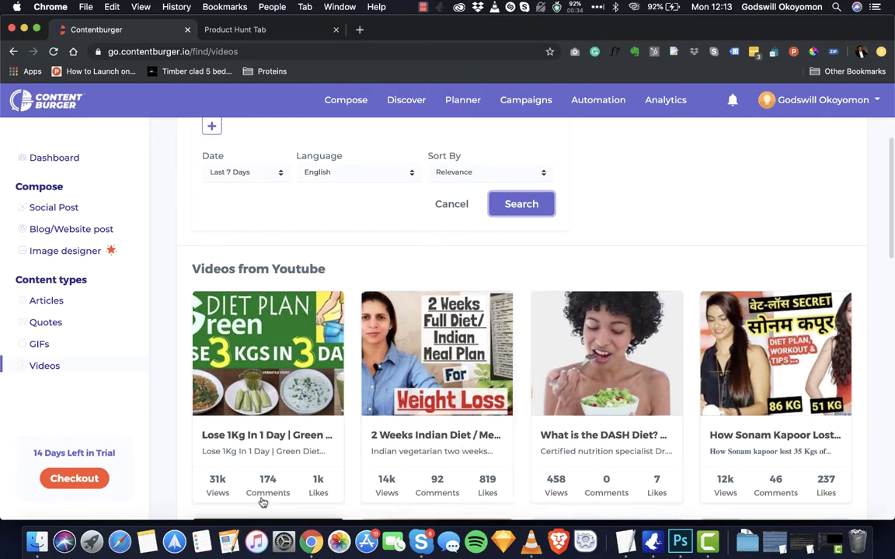
Step: Open the "2 Weeks Indian Diet / Meal Plan" video, share it as a social post and dismiss the composer's welcome introduction
{"action": "left_click", "coordinate": [453, 447]}
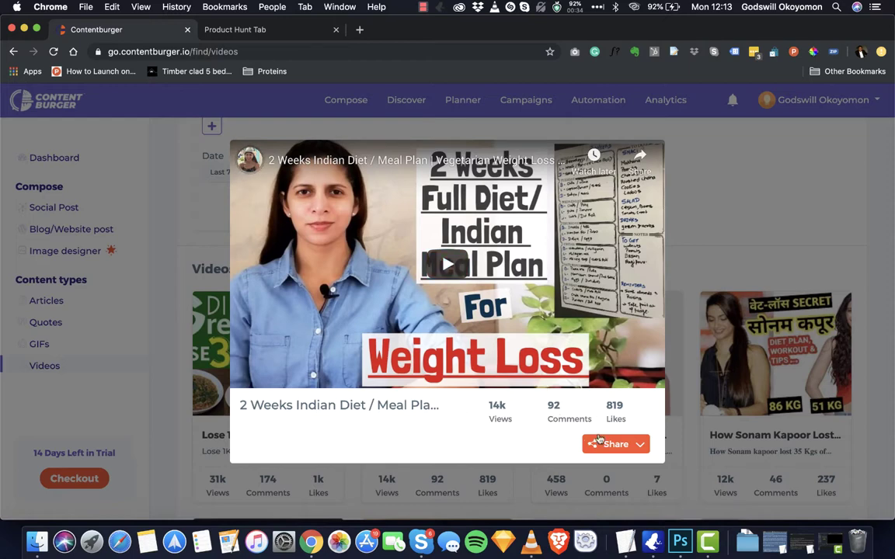
{"action": "left_click", "coordinate": [613, 445]}
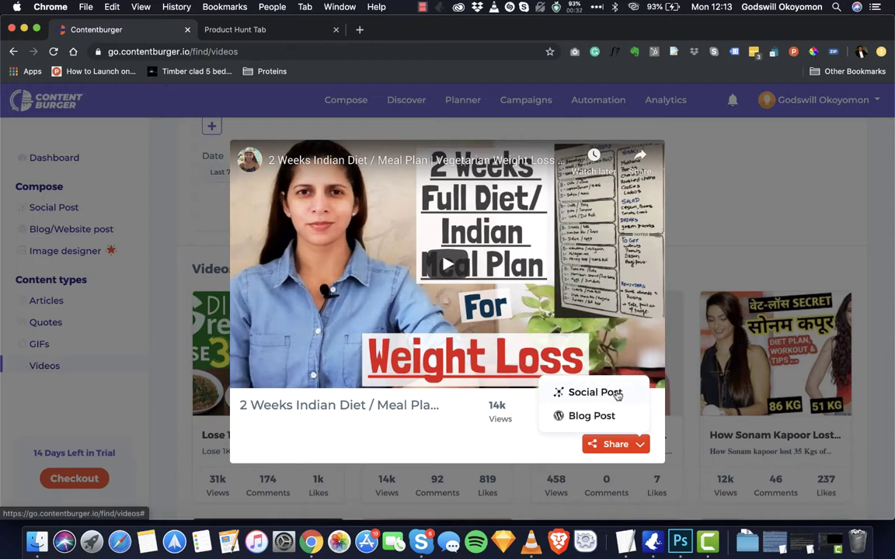
{"action": "left_click", "coordinate": [618, 396]}
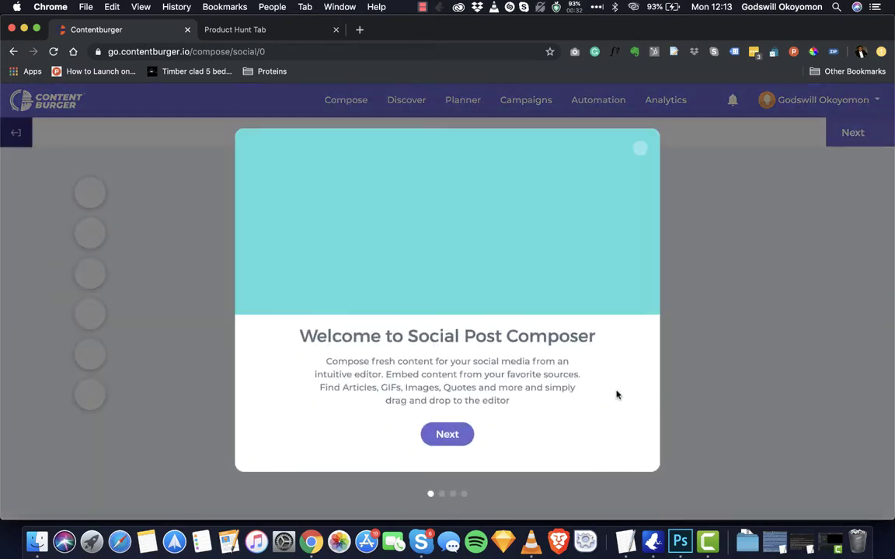
{"action": "left_click", "coordinate": [639, 150]}
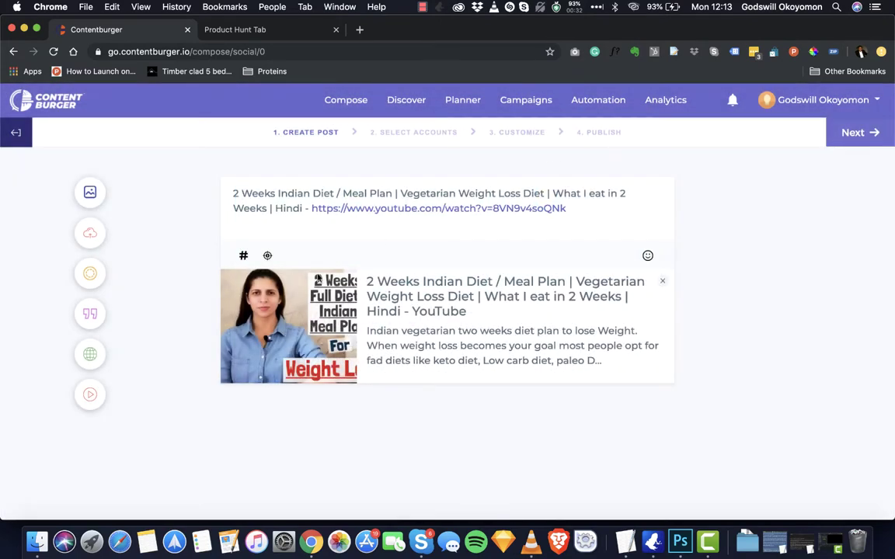
Step: Select the Twitter account and the Tronweb and Clientforce Facebook pages for the video post, and continue to customization
{"action": "left_click", "coordinate": [852, 133]}
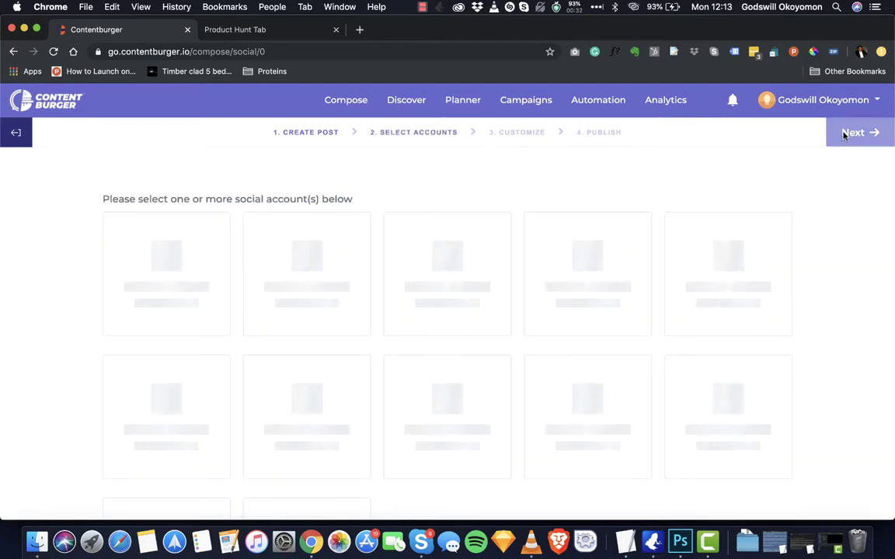
{"action": "left_click", "coordinate": [556, 278]}
{"action": "left_click", "coordinate": [494, 276]}
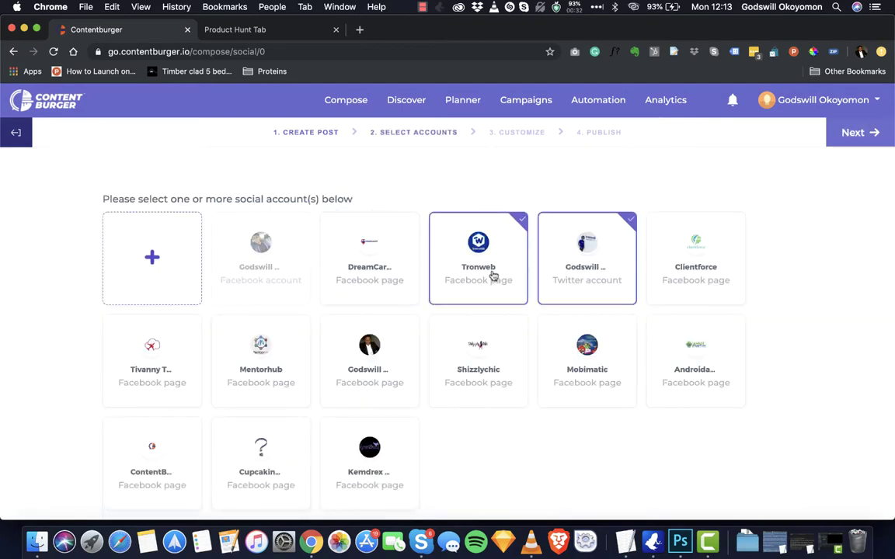
{"action": "left_click", "coordinate": [725, 260]}
{"action": "left_click", "coordinate": [855, 132]}
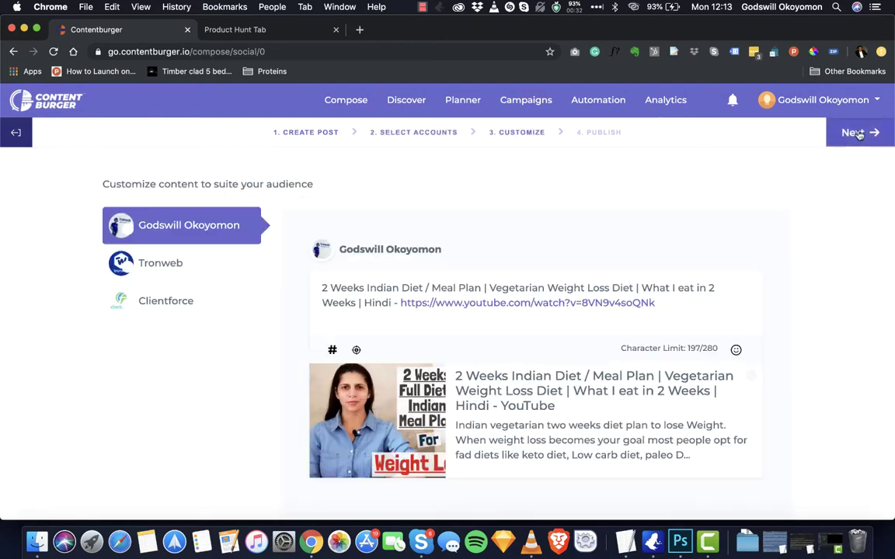
Step: Review the video post's version for each selected account and continue to the publishing options
{"action": "left_click", "coordinate": [212, 271]}
{"action": "left_click", "coordinate": [200, 294]}
{"action": "left_click", "coordinate": [205, 250]}
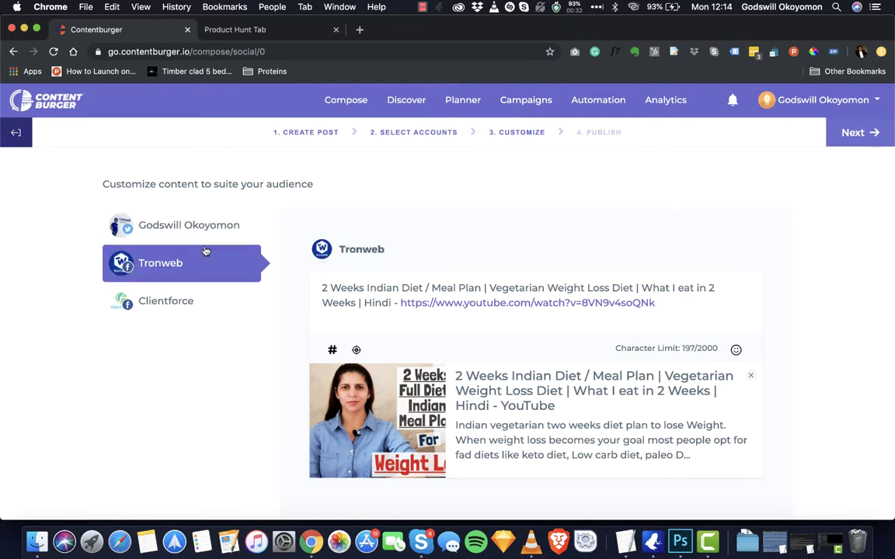
{"action": "left_click", "coordinate": [206, 240]}
{"action": "left_click", "coordinate": [890, 130]}
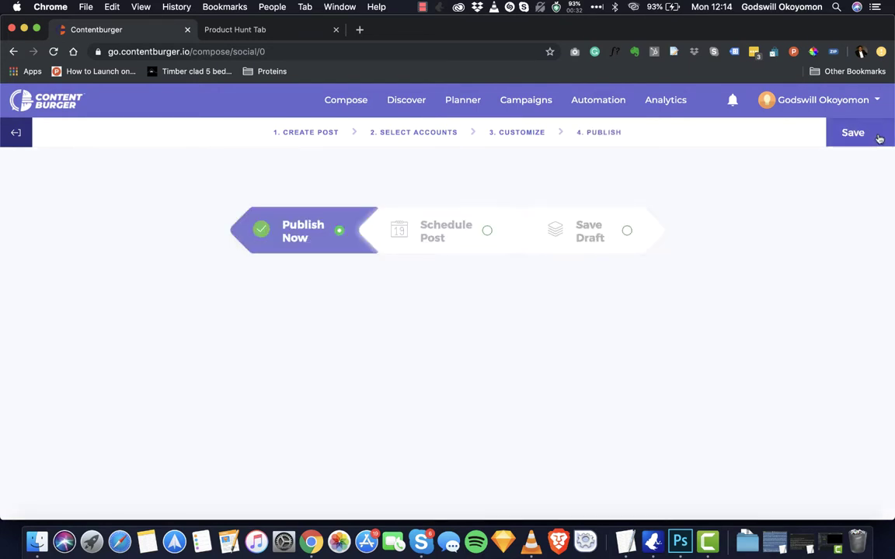
Step: View the scheduling option, save the video post as a draft instead and dismiss the confirmation
{"action": "left_click", "coordinate": [437, 250]}
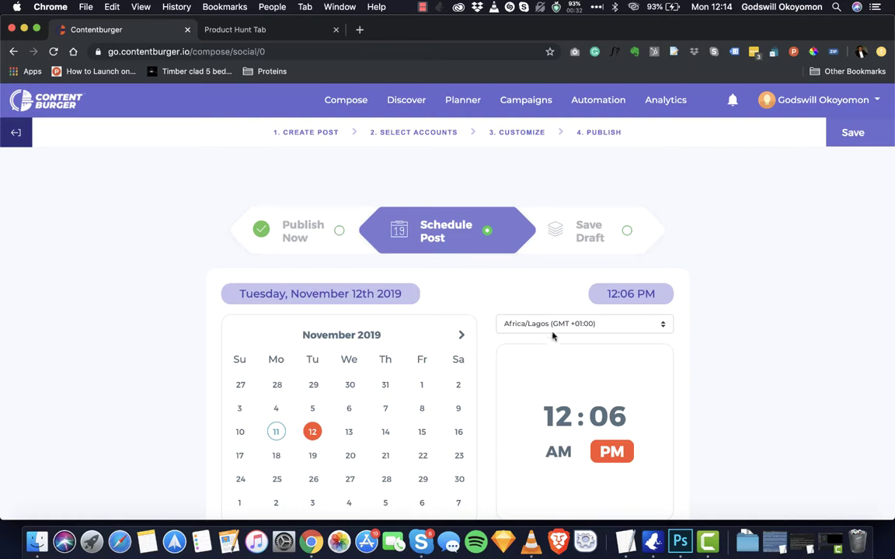
{"action": "left_click", "coordinate": [597, 247]}
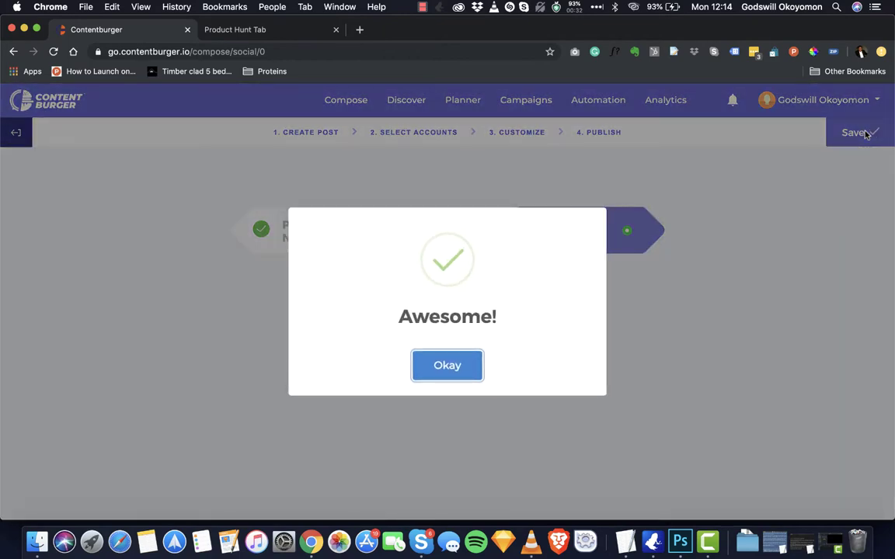
{"action": "left_click", "coordinate": [445, 365]}
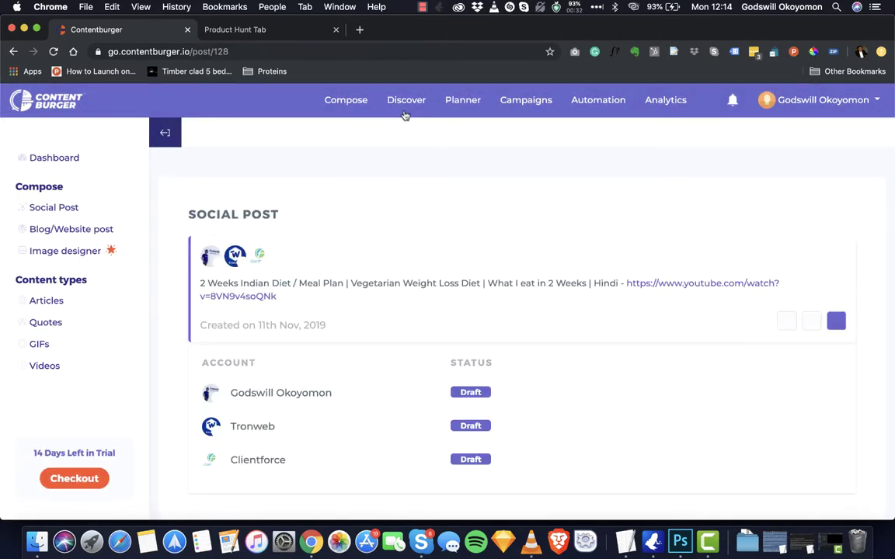
Step: Look over the content types available for discovery and the kinds of content that can be composed
{"action": "left_click", "coordinate": [405, 114]}
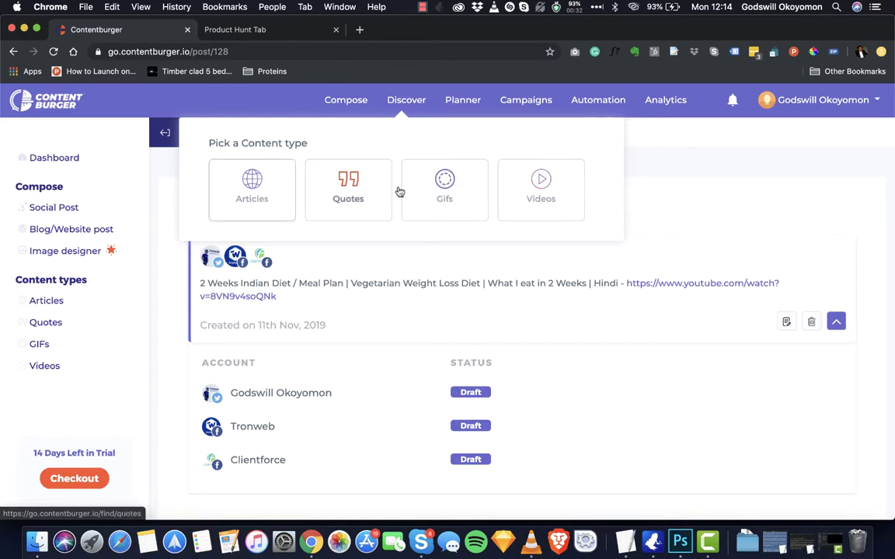
{"action": "left_click", "coordinate": [651, 155]}
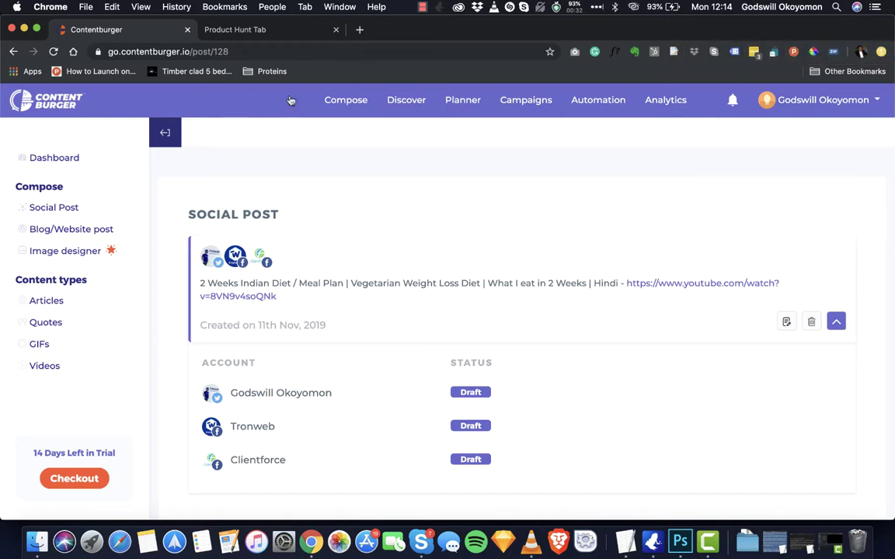
{"action": "left_click", "coordinate": [350, 105]}
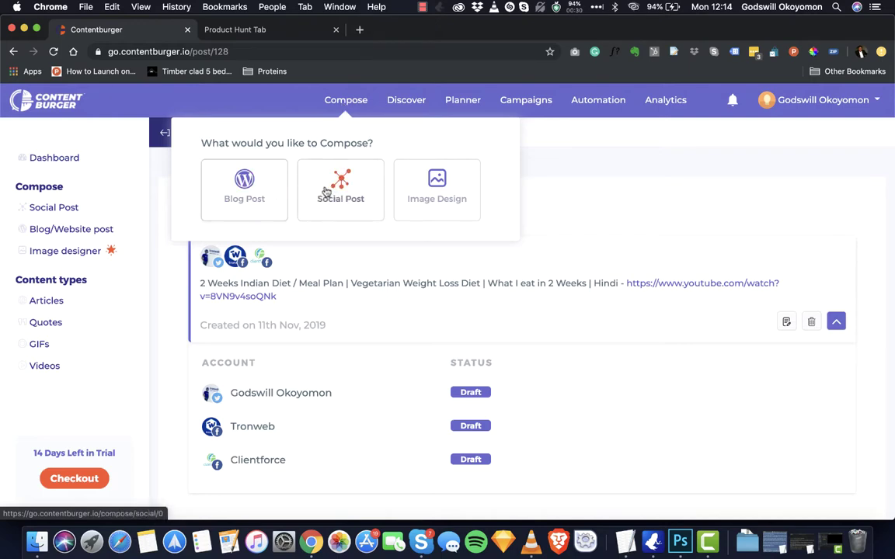
Step: Start composing a new blog post and dismiss the editor's welcome introduction
{"action": "left_click", "coordinate": [253, 203]}
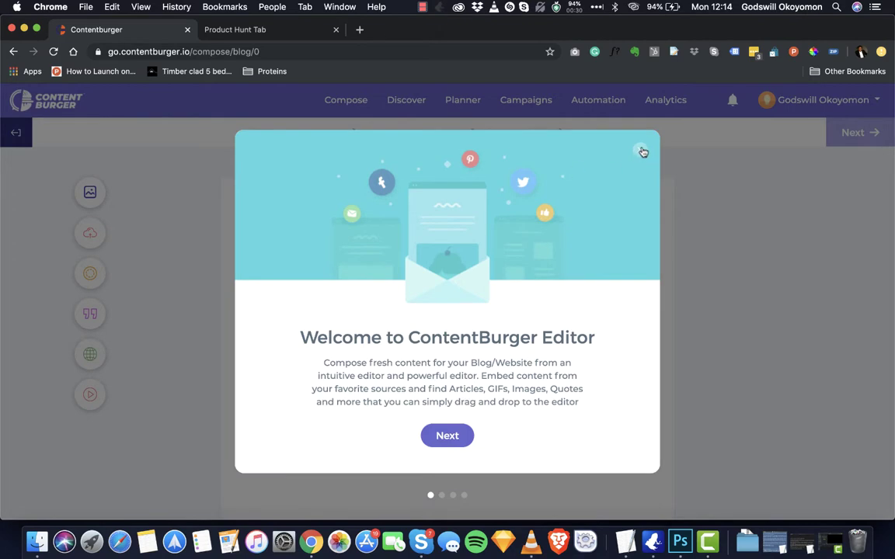
{"action": "left_click", "coordinate": [640, 149]}
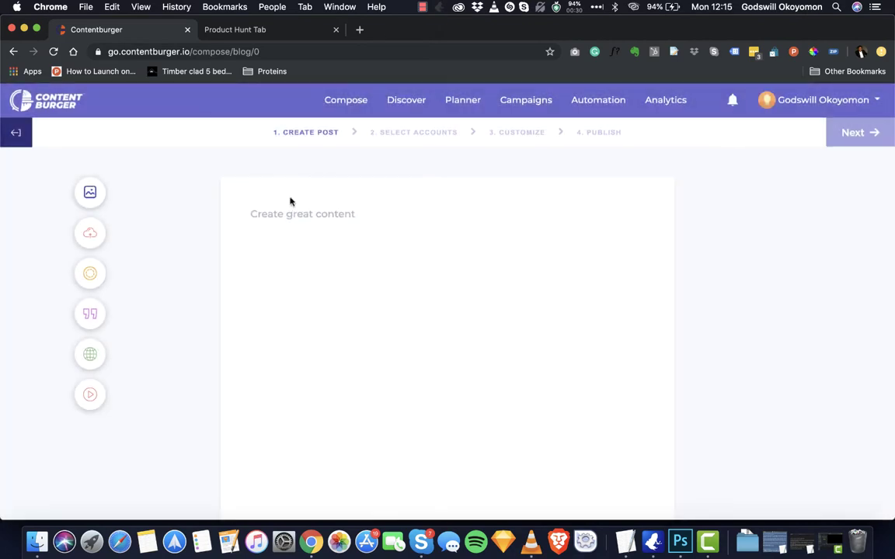
Step: Look through the blog editor's content sources: images, articles, videos, quotes, GIFs and uploads
{"action": "left_click", "coordinate": [88, 190]}
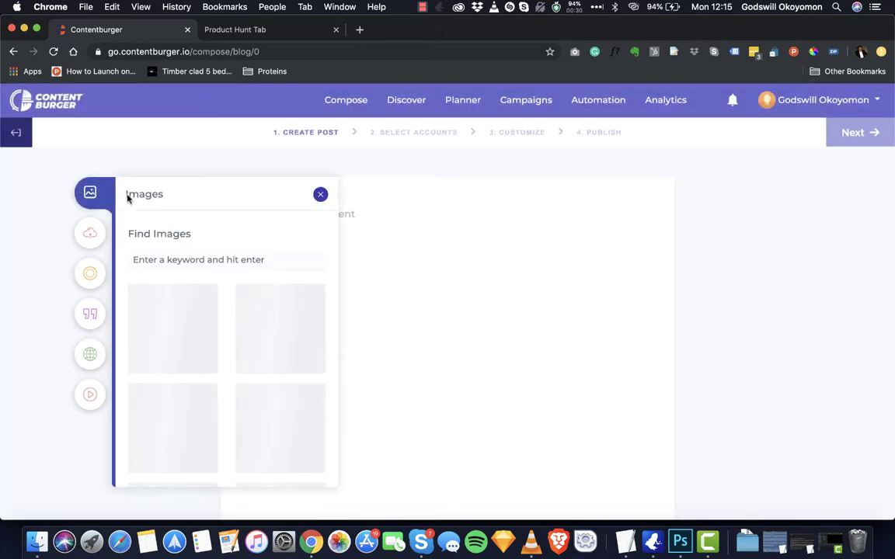
{"action": "left_click", "coordinate": [91, 356]}
{"action": "scroll", "coordinate": [210, 350], "scroll_direction": "down", "scroll_amount": 2}
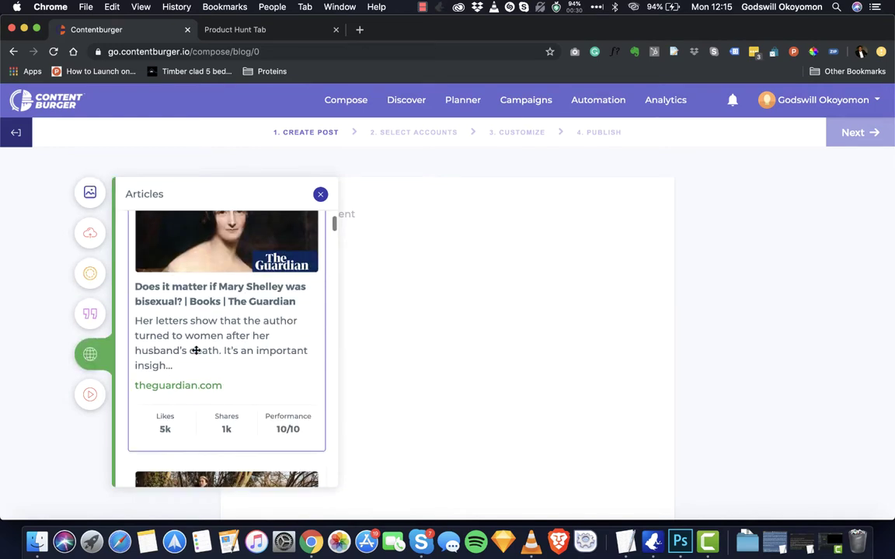
{"action": "left_click", "coordinate": [90, 397]}
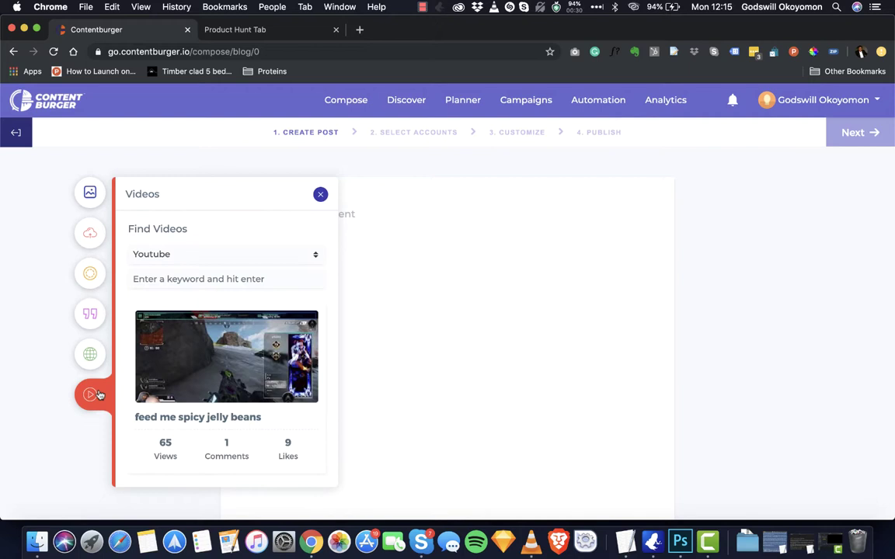
{"action": "left_click", "coordinate": [91, 316]}
{"action": "left_click", "coordinate": [90, 273]}
{"action": "left_click", "coordinate": [88, 233]}
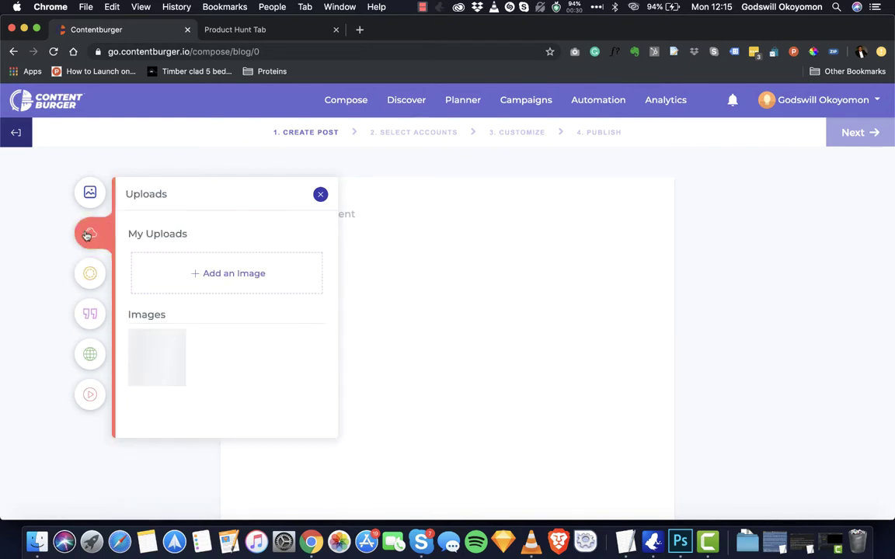
{"action": "left_click", "coordinate": [90, 193]}
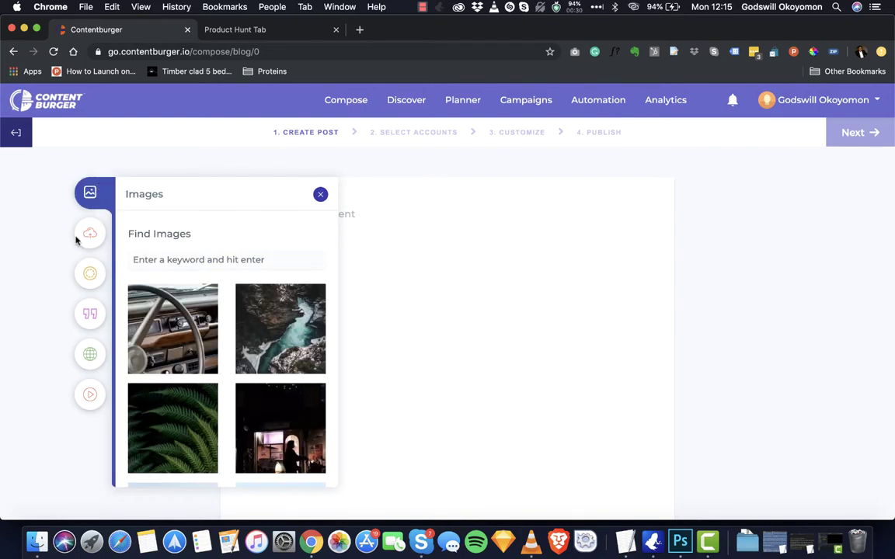
{"action": "left_click", "coordinate": [320, 194]}
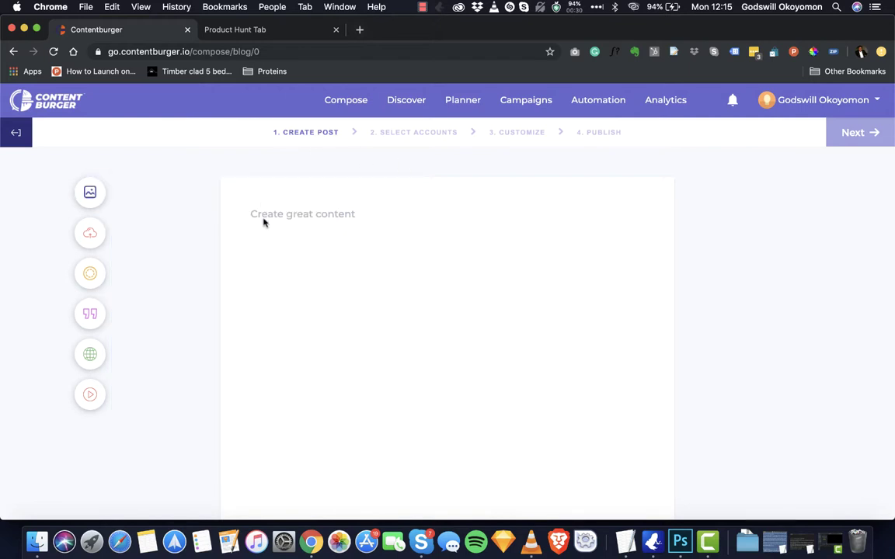
{"action": "left_click", "coordinate": [89, 357]}
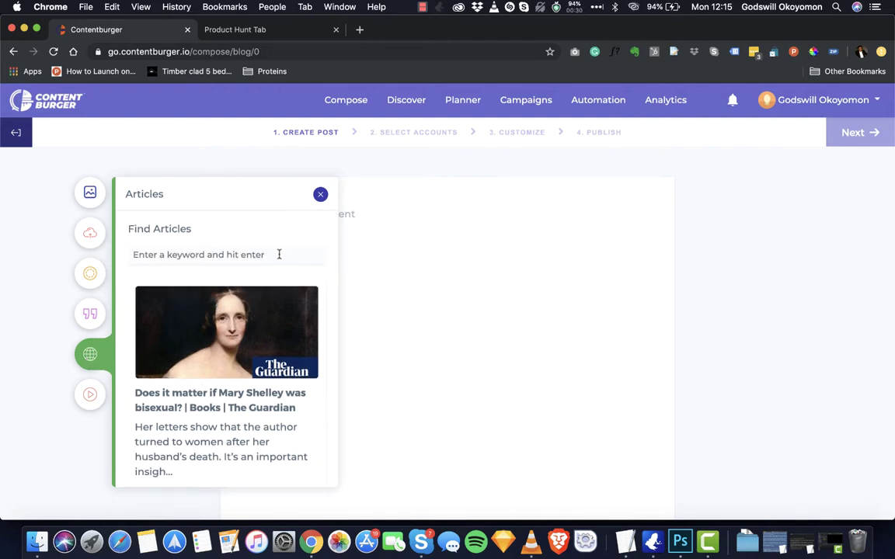
{"action": "left_click", "coordinate": [321, 195]}
Step: Write "This is a test" in the blog post and insert the runnersworld.com article on running and early death
{"action": "type", "text": "The "}
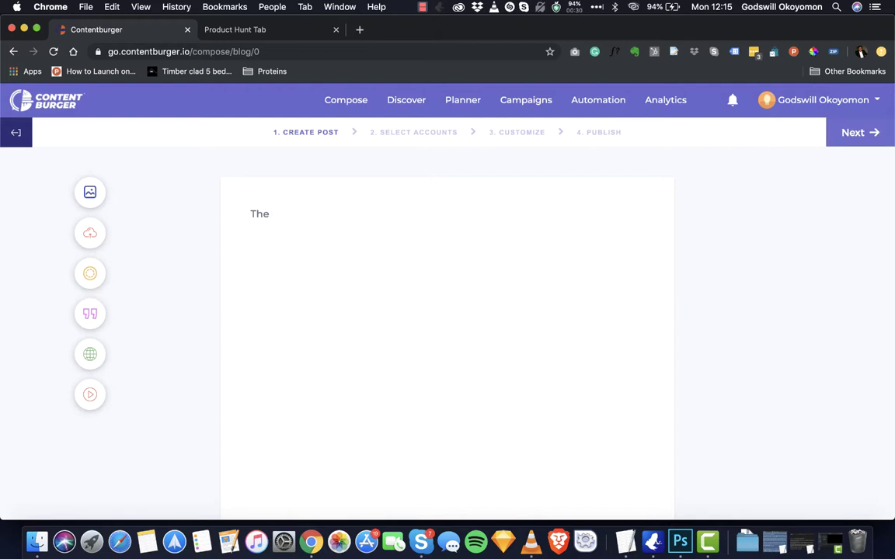
{"action": "type", "text": "the es teh"}
{"action": "left_click", "coordinate": [90, 354]}
{"action": "scroll", "coordinate": [231, 351], "scroll_direction": "down", "scroll_amount": 5}
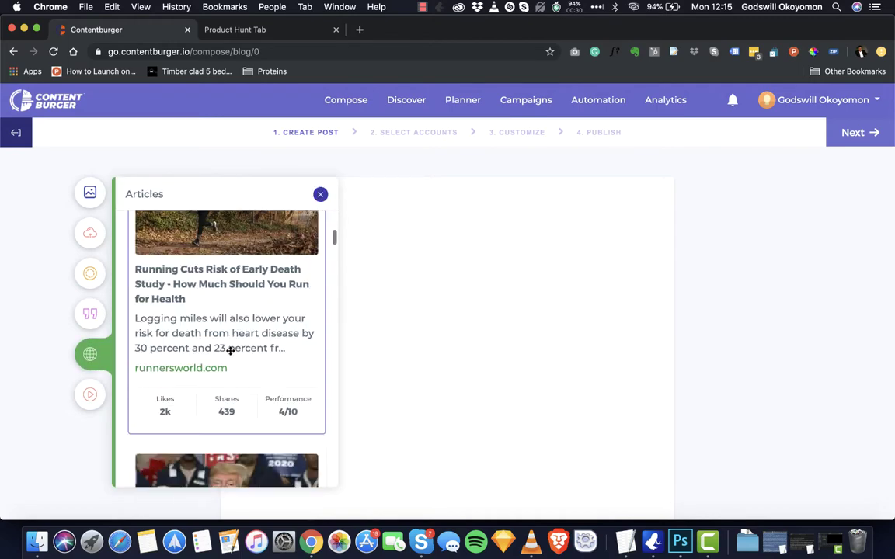
{"action": "scroll", "coordinate": [230, 351], "scroll_direction": "up", "scroll_amount": 1}
{"action": "left_click_drag", "start_coordinate": [230, 352], "coordinate": [497, 214]}
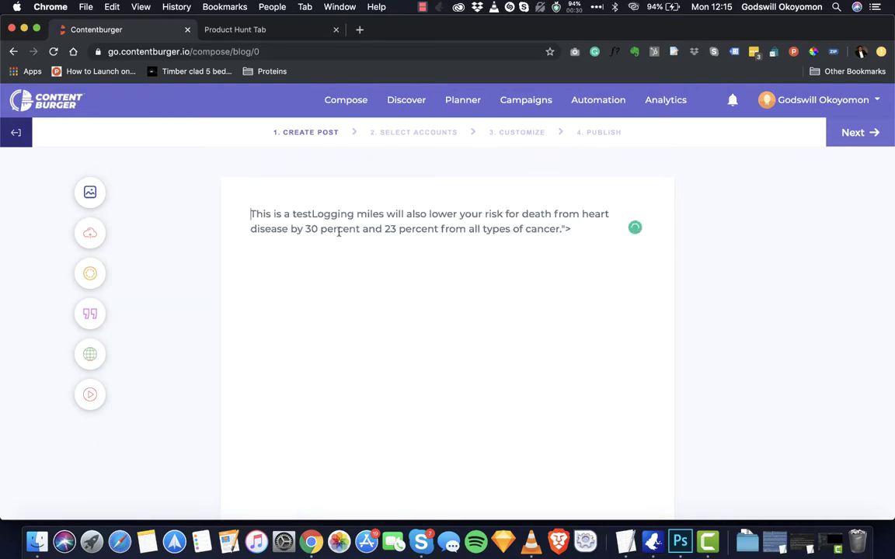
Step: Add the foxnews.com Trump impeachment article and the article about the first female English authors to the blog post
{"action": "left_click", "coordinate": [90, 354]}
{"action": "scroll", "coordinate": [217, 333], "scroll_direction": "down", "scroll_amount": 3}
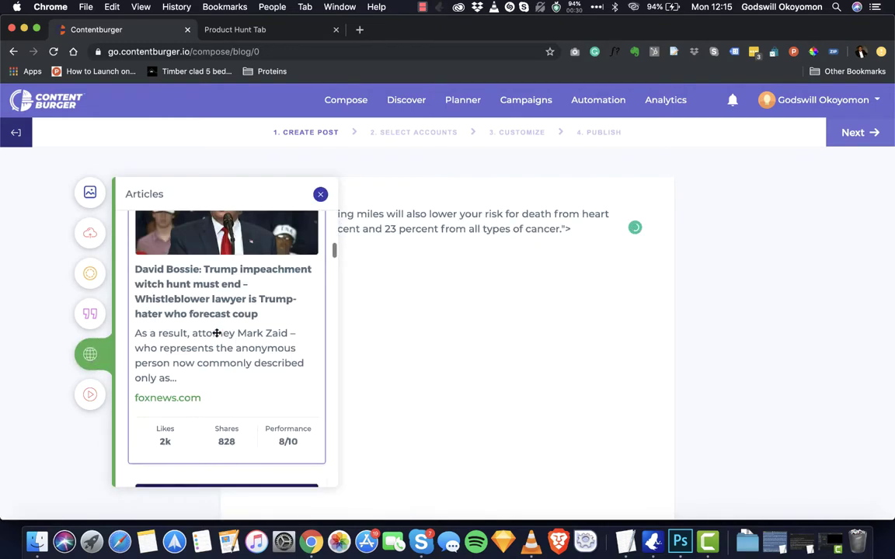
{"action": "left_click_drag", "start_coordinate": [209, 348], "coordinate": [528, 223]}
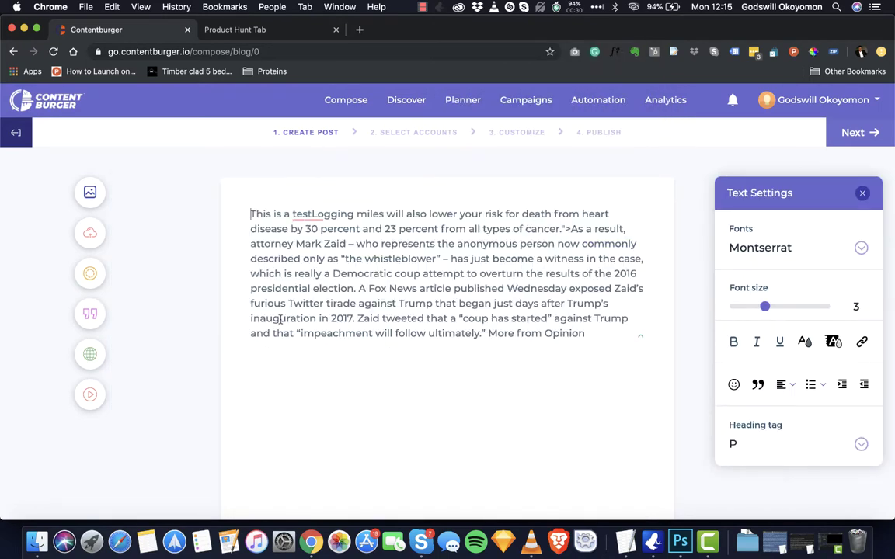
{"action": "left_click", "coordinate": [92, 359]}
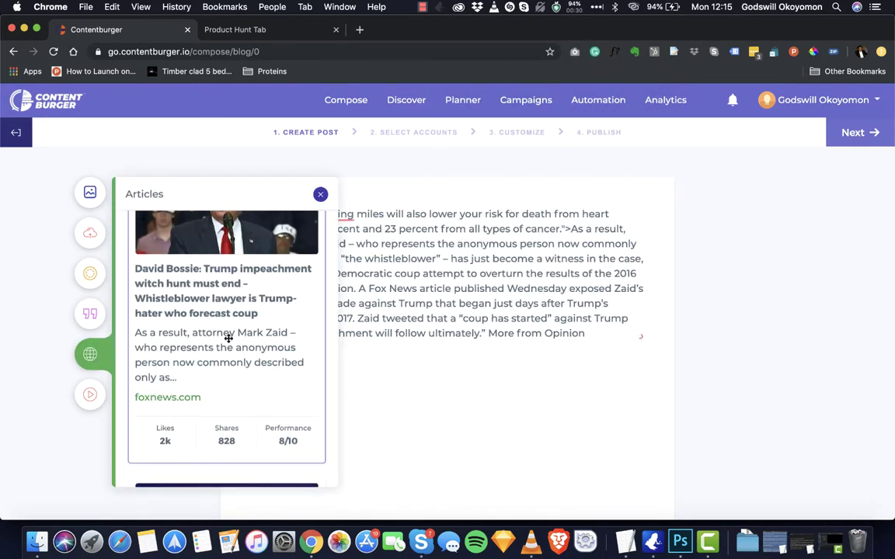
{"action": "scroll", "coordinate": [225, 338], "scroll_direction": "down", "scroll_amount": 10}
{"action": "left_click_drag", "start_coordinate": [230, 337], "coordinate": [602, 212]}
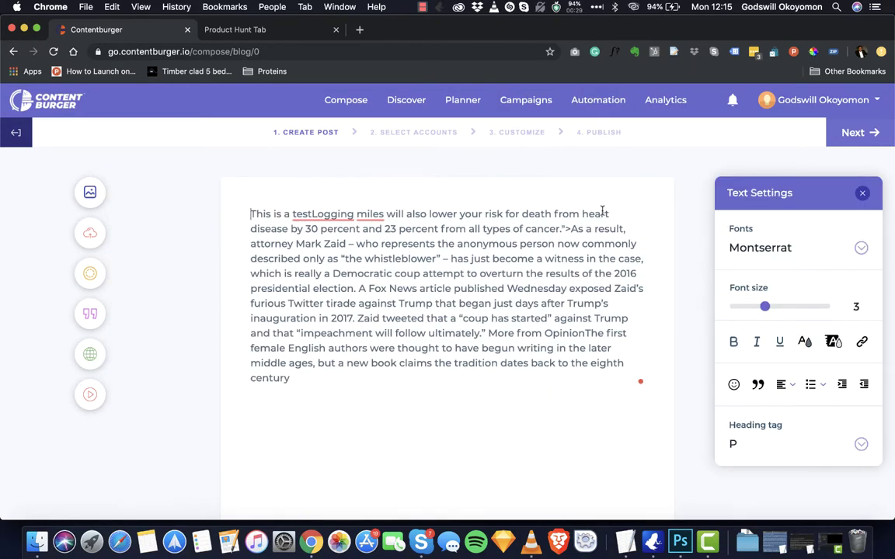
Step: Glance at the available videos and add the express.co.uk Rome earthquake article to the blog post
{"action": "left_click", "coordinate": [91, 394]}
{"action": "scroll", "coordinate": [186, 326], "scroll_direction": "down", "scroll_amount": 3}
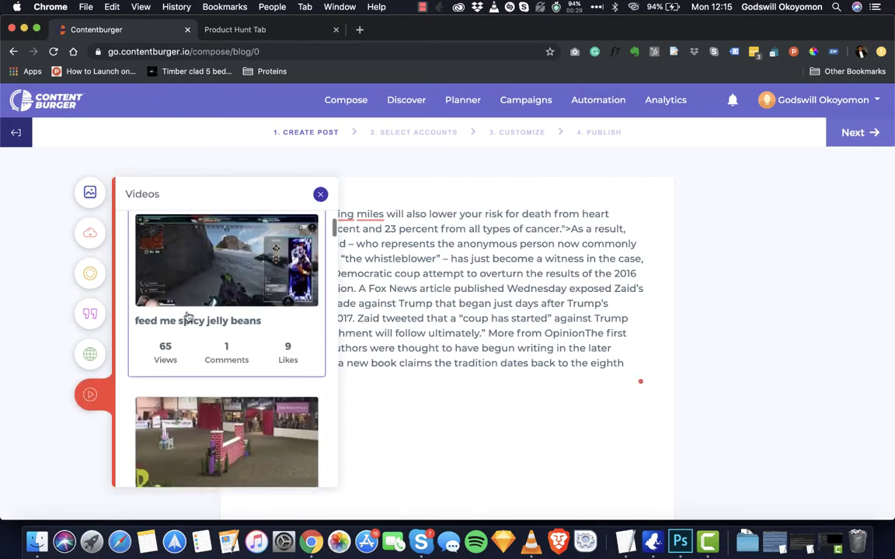
{"action": "scroll", "coordinate": [129, 334], "scroll_direction": "up", "scroll_amount": 3}
{"action": "left_click", "coordinate": [90, 354]}
{"action": "scroll", "coordinate": [230, 342], "scroll_direction": "down", "scroll_amount": 10}
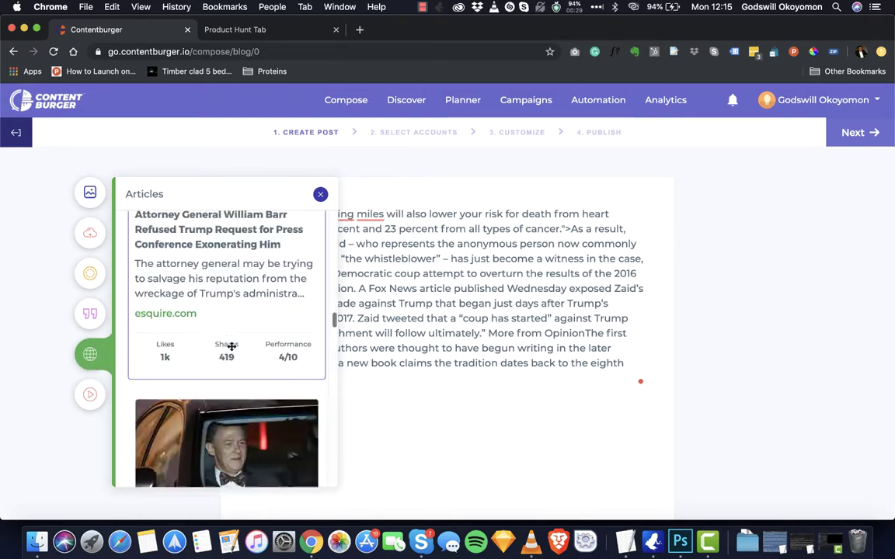
{"action": "scroll", "coordinate": [232, 346], "scroll_direction": "down", "scroll_amount": 3}
{"action": "left_click_drag", "start_coordinate": [235, 319], "coordinate": [518, 229]}
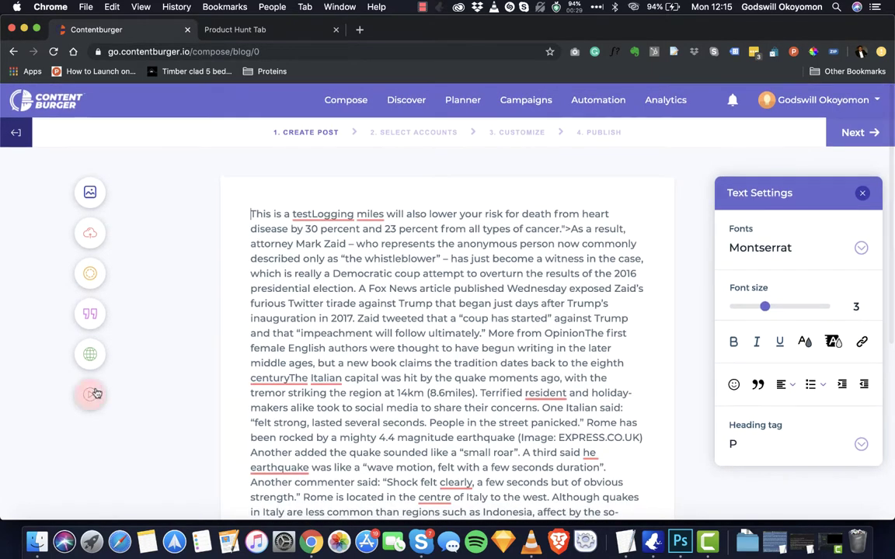
Step: Delete the entire contents of the blog post
{"action": "left_click", "coordinate": [92, 366]}
{"action": "left_click", "coordinate": [625, 238]}
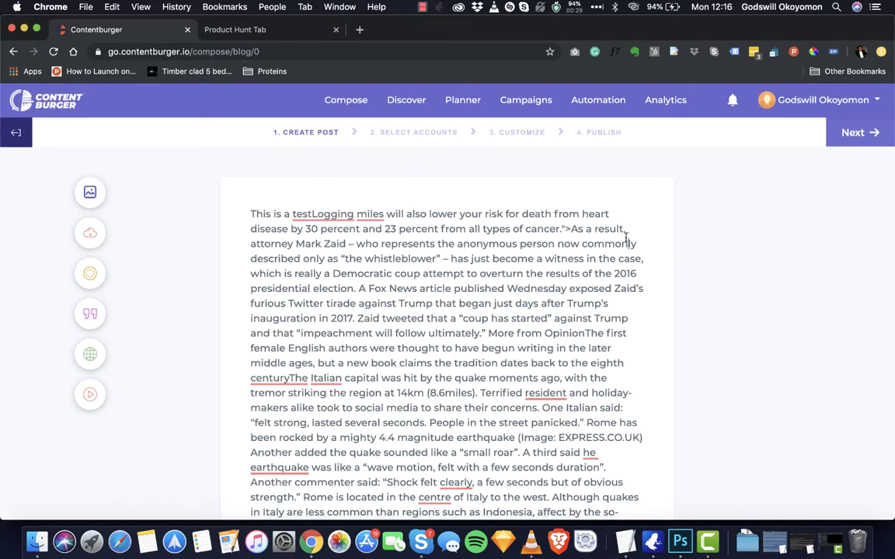
{"action": "key", "text": "super+a"}
{"action": "key", "text": "BackSpace"}
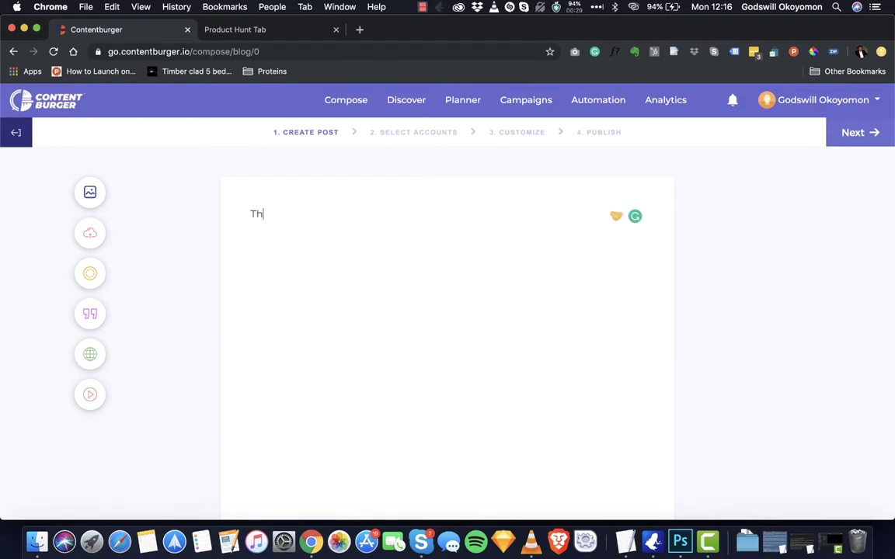
Step: Write "This is a test" in the blog post and insert the express.co.uk Rome earthquake article after it
{"action": "type", "text": "This is t"}
{"action": "type", "text": "est"}
{"action": "left_click", "coordinate": [87, 396]}
{"action": "left_click", "coordinate": [90, 354]}
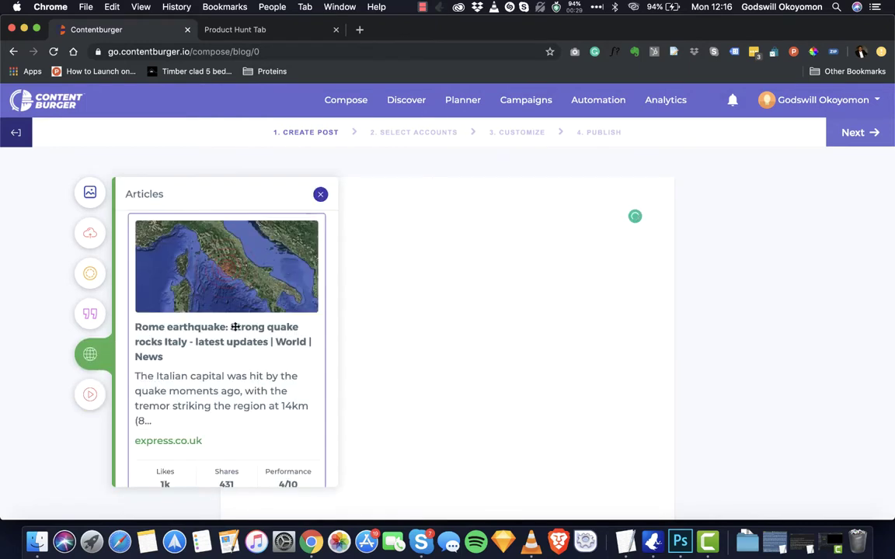
{"action": "scroll", "coordinate": [225, 318], "scroll_direction": "down", "scroll_amount": 5}
{"action": "left_click_drag", "start_coordinate": [234, 320], "coordinate": [469, 216]}
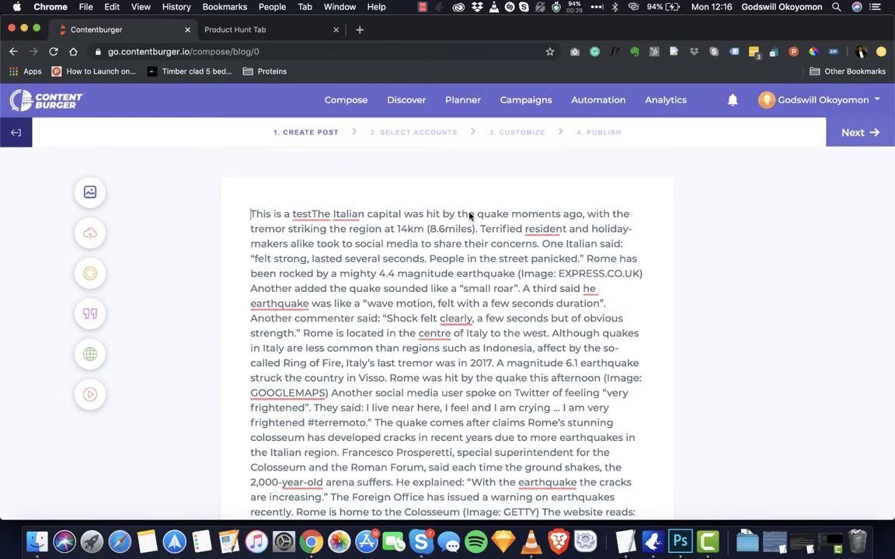
Step: Break the opening text after "(8.6miles)." into its own paragraph and format it bold at font size 5
{"action": "left_click", "coordinate": [481, 228]}
{"action": "key", "text": "Return"}
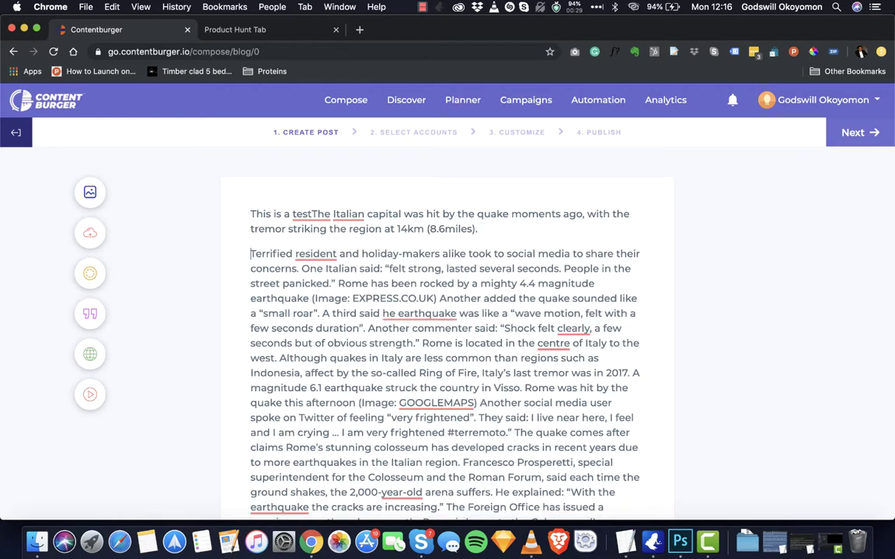
{"action": "left_click_drag", "start_coordinate": [478, 229], "coordinate": [247, 210]}
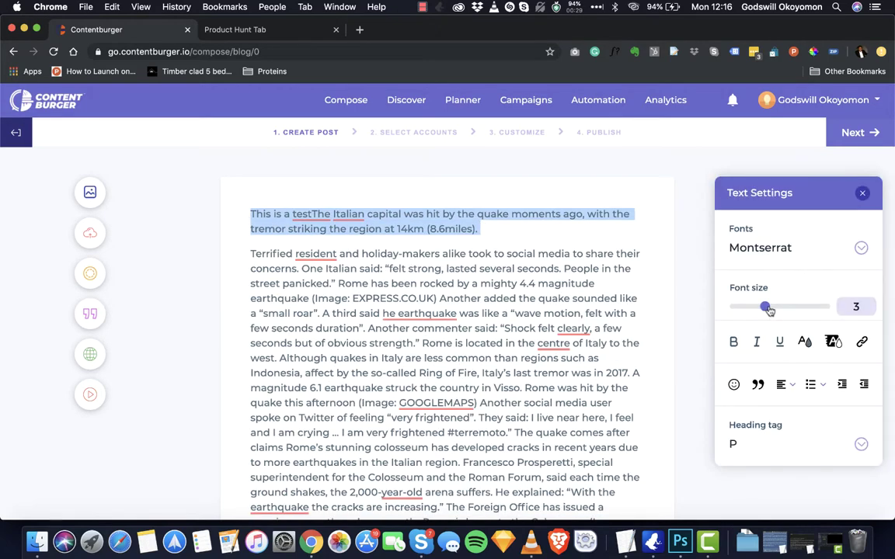
{"action": "left_click_drag", "start_coordinate": [767, 309], "coordinate": [792, 307]}
{"action": "left_click", "coordinate": [734, 341]}
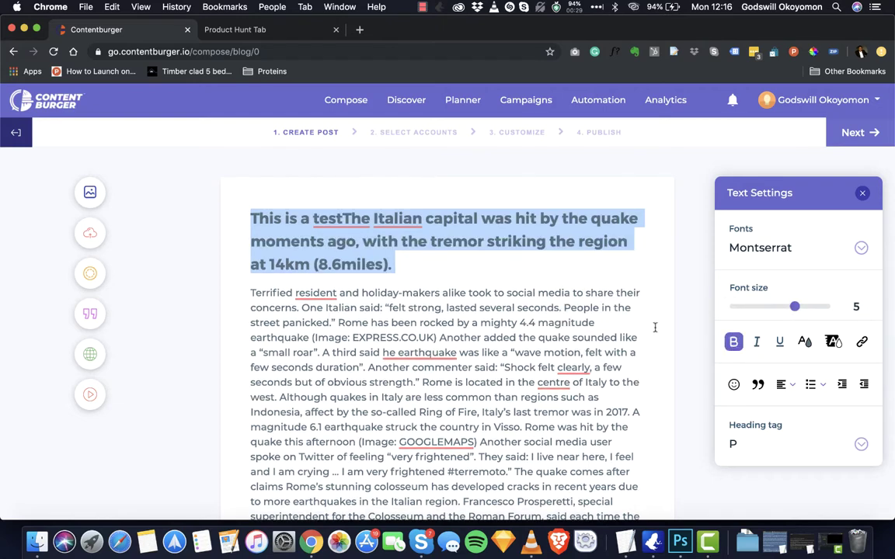
Step: Add a blank line below the heading, search images for "italy" and insert the coastal village photo there
{"action": "left_click", "coordinate": [464, 260]}
{"action": "key", "text": "Return"}
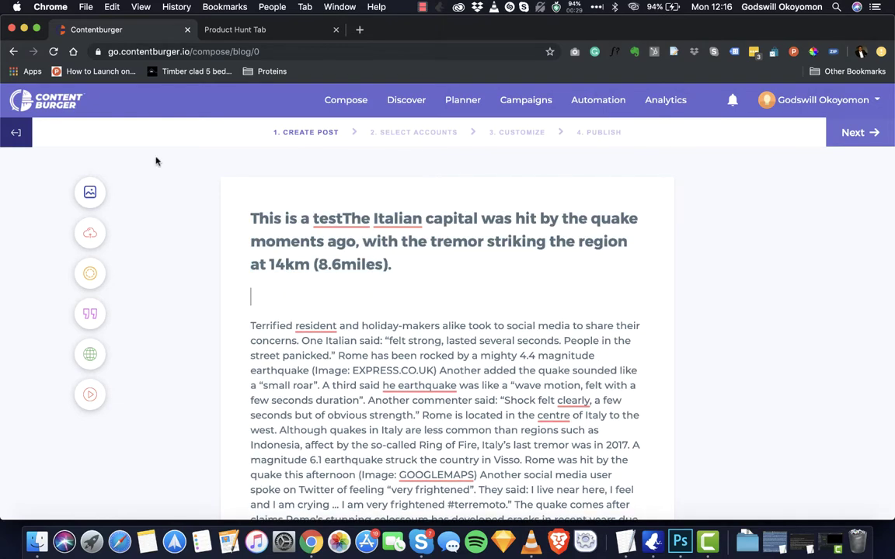
{"action": "left_click", "coordinate": [88, 191]}
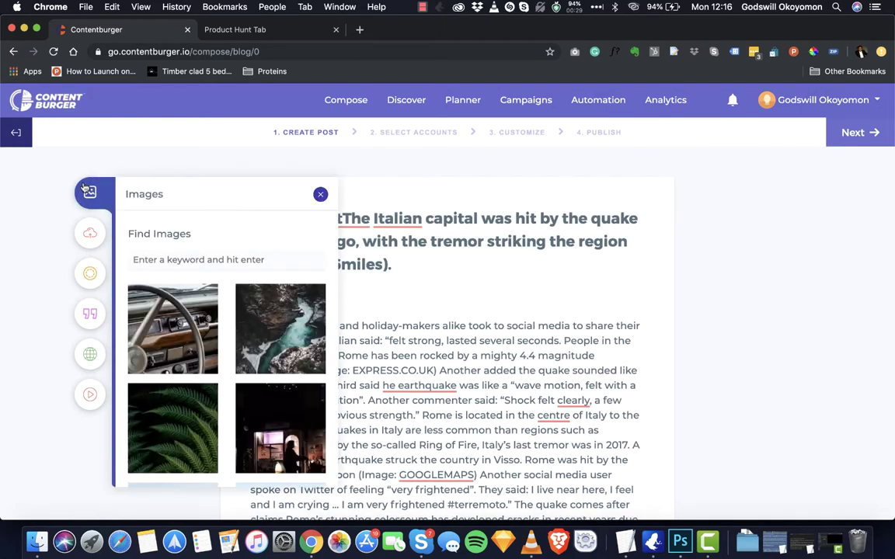
{"action": "left_click", "coordinate": [184, 259]}
{"action": "type", "text": "italy"}
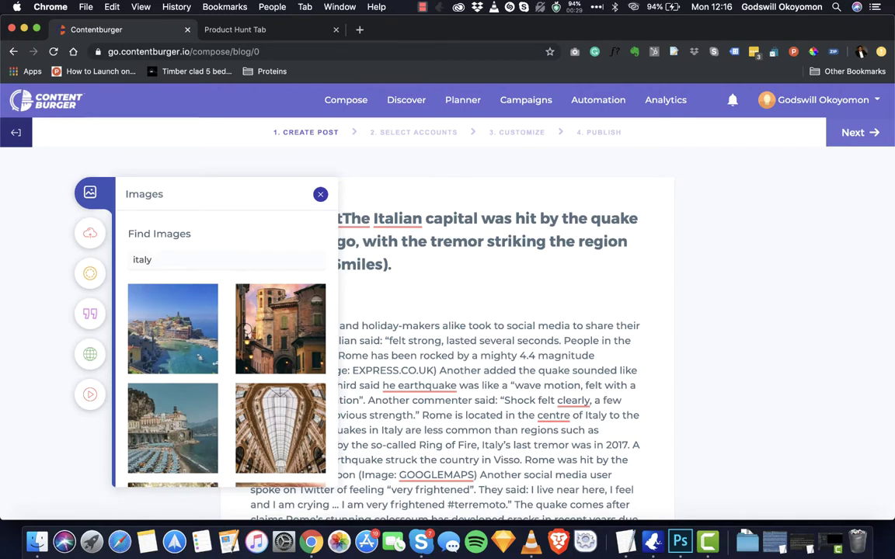
{"action": "left_click_drag", "start_coordinate": [161, 305], "coordinate": [431, 304]}
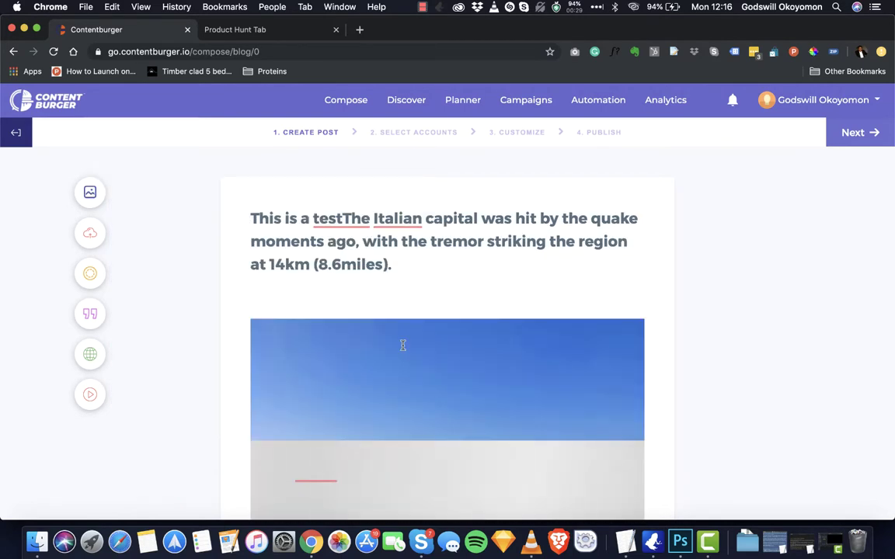
Step: Start a new paragraph before "Rome has been rocked" in the text below the photo
{"action": "scroll", "coordinate": [402, 345], "scroll_direction": "down", "scroll_amount": 5}
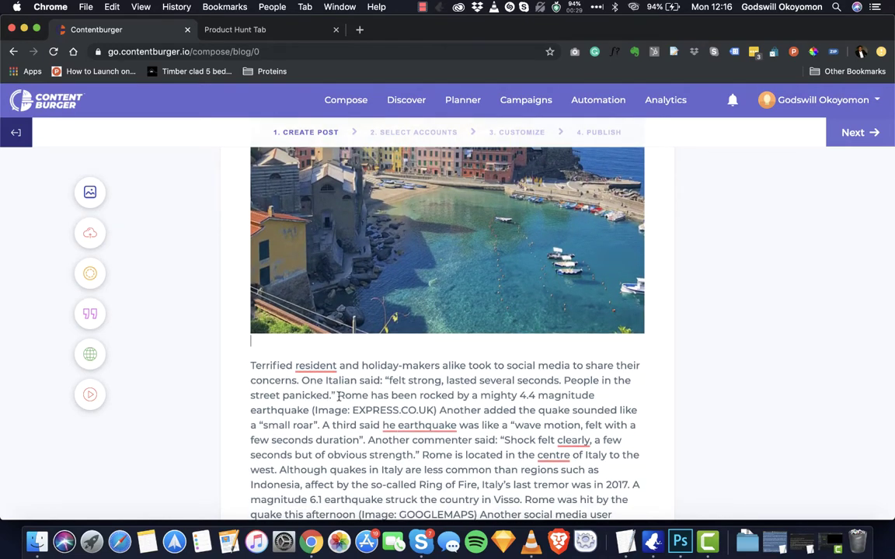
{"action": "left_click", "coordinate": [337, 397]}
{"action": "key", "text": "Return"}
Step: Increase the indent of the "Terrified resident" paragraph and highlight its text in yellow F8E71C
{"action": "triple_click", "coordinate": [356, 381]}
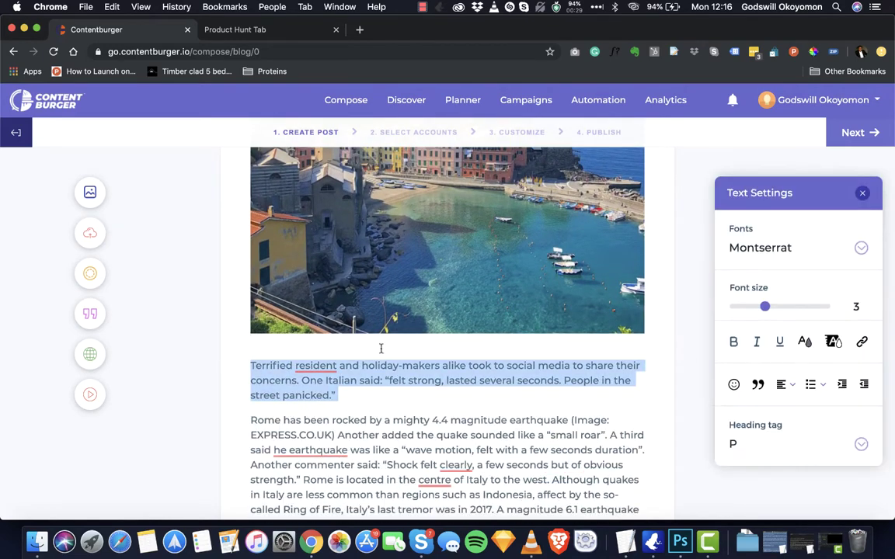
{"action": "left_click", "coordinate": [843, 373]}
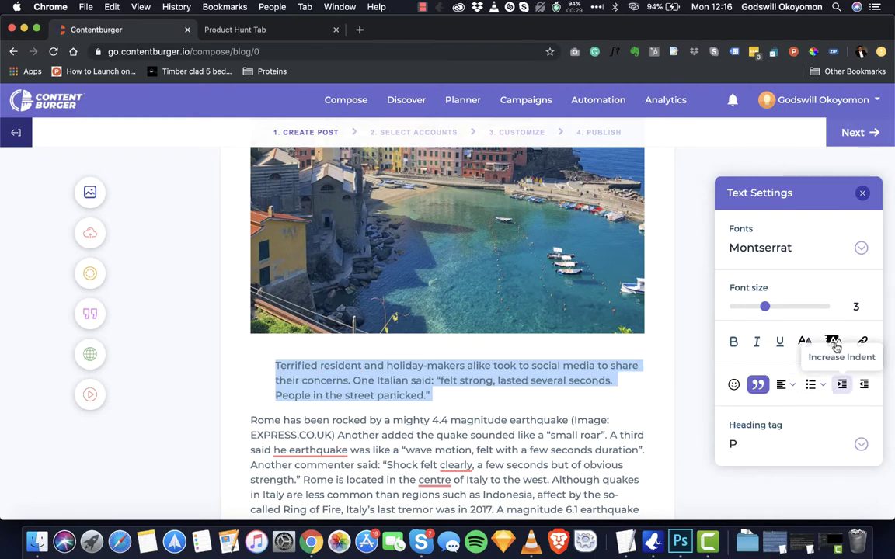
{"action": "left_click", "coordinate": [833, 343]}
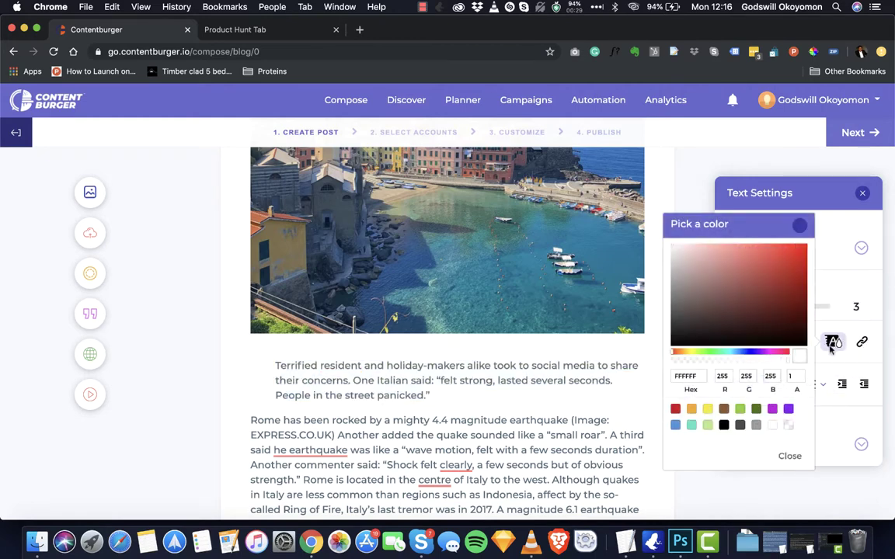
{"action": "left_click", "coordinate": [707, 409]}
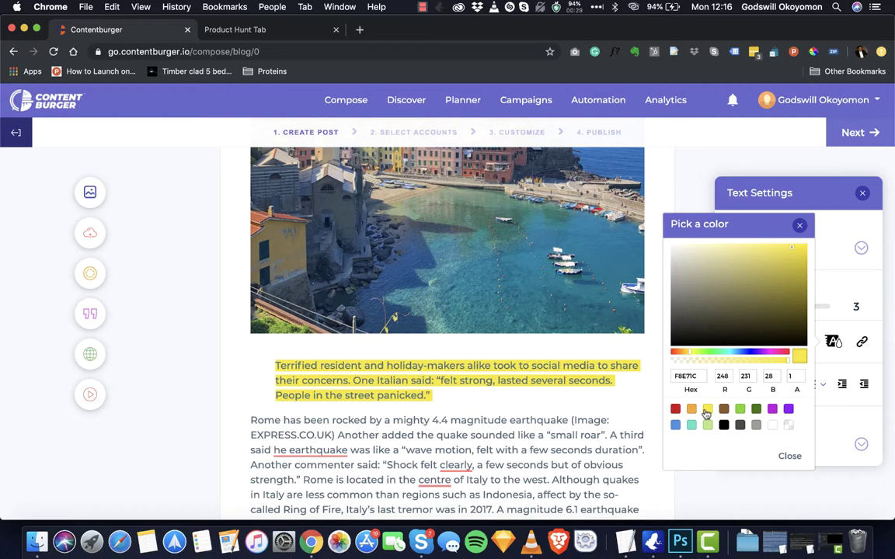
Step: Split the text after "small roar" into a separate paragraph, leaving a blank line between the two parts
{"action": "left_click", "coordinate": [459, 401]}
{"action": "scroll", "coordinate": [589, 343], "scroll_direction": "down", "scroll_amount": 2}
{"action": "left_click", "coordinate": [610, 354]}
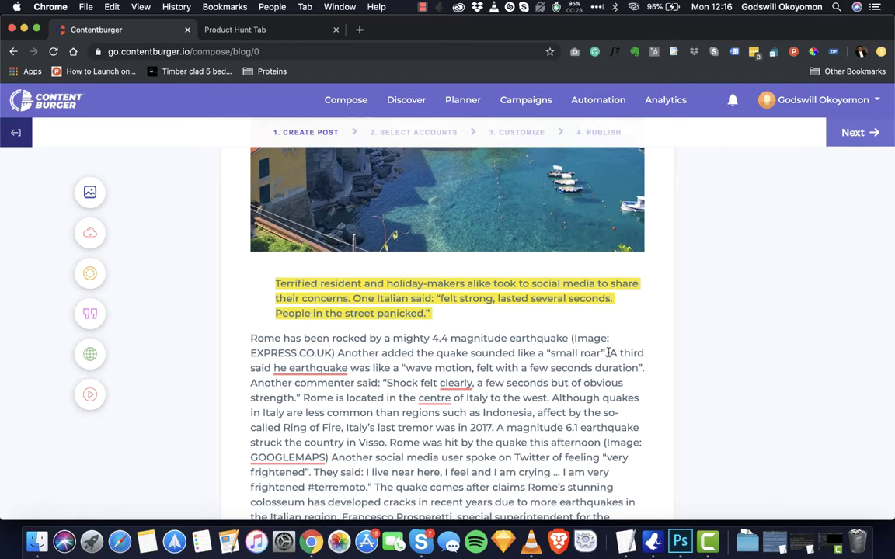
{"action": "key", "text": "Return"}
{"action": "key", "text": "Return"}
Step: Search YouTube videos for "rome" and insert "ROME, ITALY: My Sister Joins the Trip!" on the blank line below the "small roar" paragraph
{"action": "left_click", "coordinate": [89, 394]}
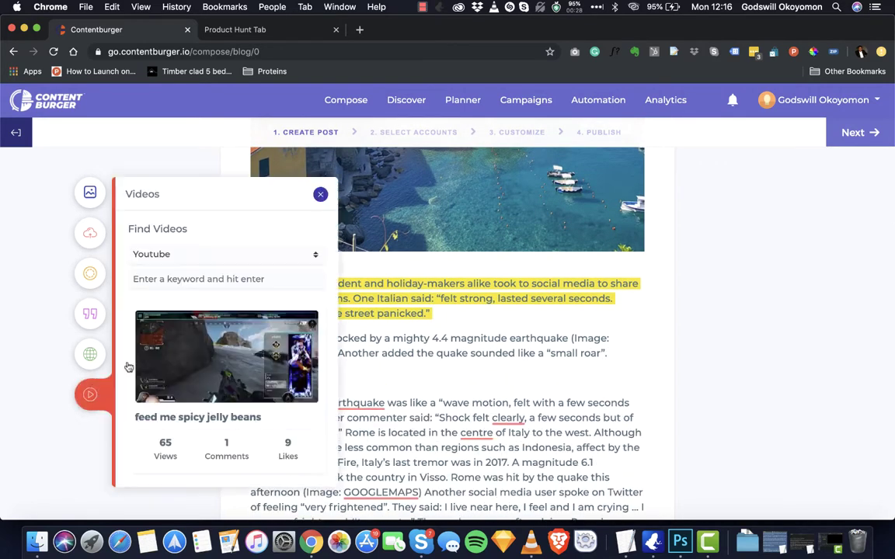
{"action": "left_click", "coordinate": [178, 279]}
{"action": "type", "text": "ita"}
{"action": "key", "text": "BackSpace"}
{"action": "key", "text": "BackSpace"}
{"action": "key", "text": "BackSpace"}
{"action": "type", "text": "rome"}
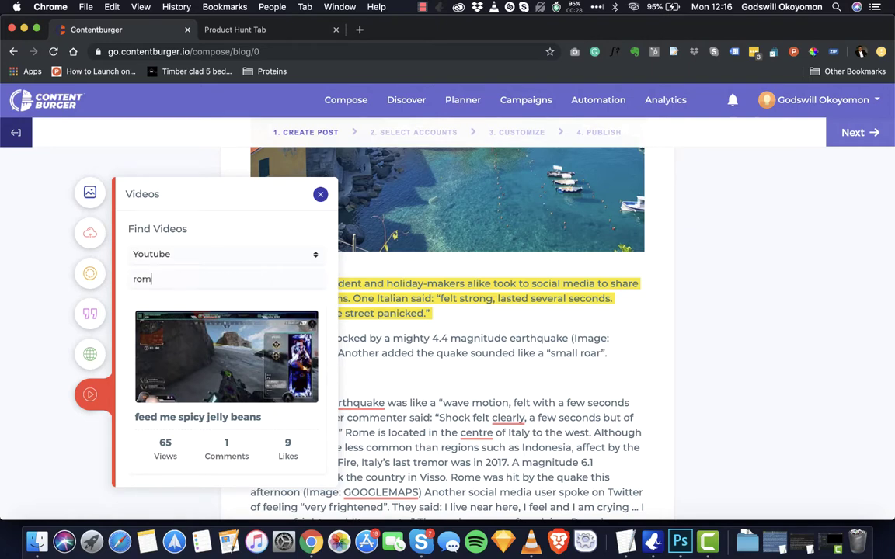
{"action": "key", "text": "Return"}
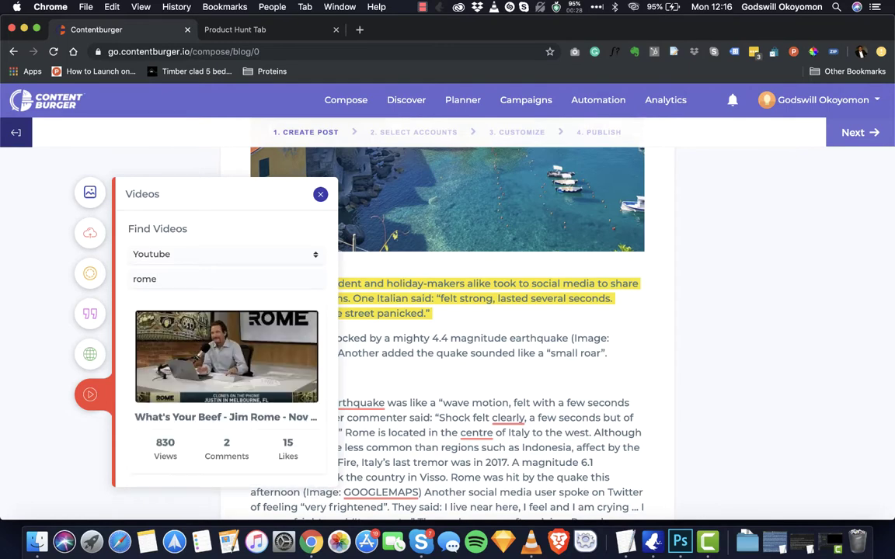
{"action": "scroll", "coordinate": [235, 428], "scroll_direction": "down", "scroll_amount": 5}
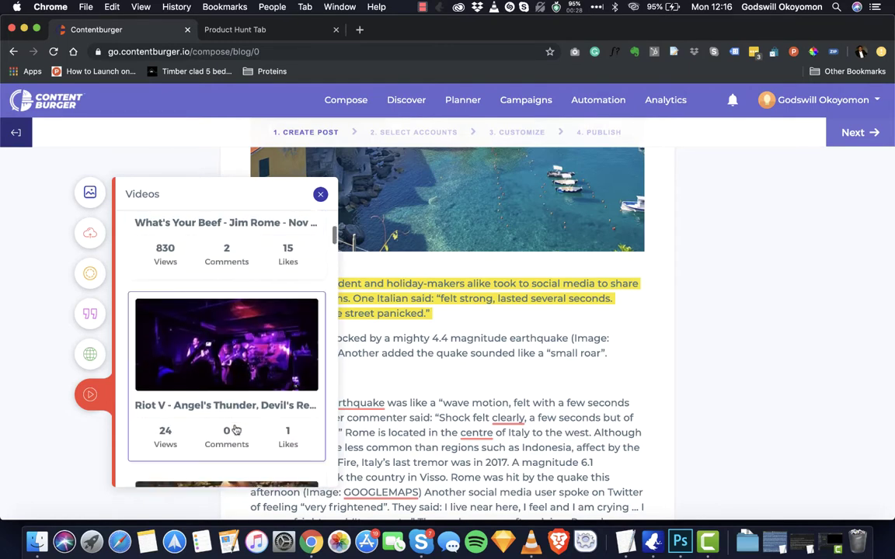
{"action": "scroll", "coordinate": [235, 429], "scroll_direction": "down", "scroll_amount": 6}
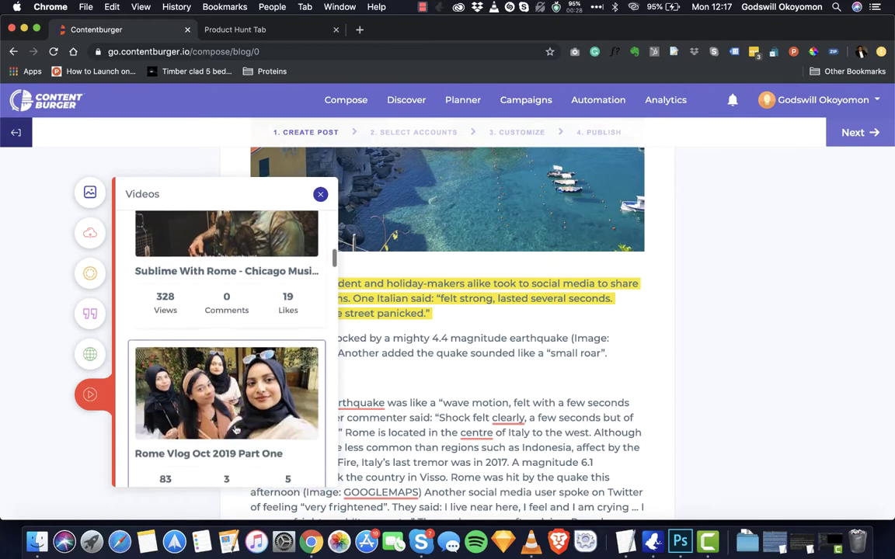
{"action": "scroll", "coordinate": [233, 388], "scroll_direction": "down", "scroll_amount": 3}
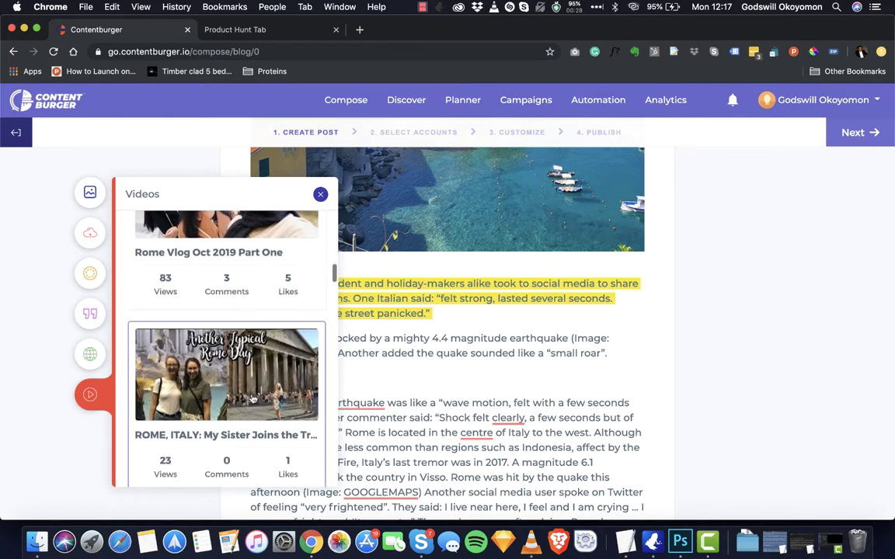
{"action": "left_click_drag", "start_coordinate": [201, 339], "coordinate": [410, 409]}
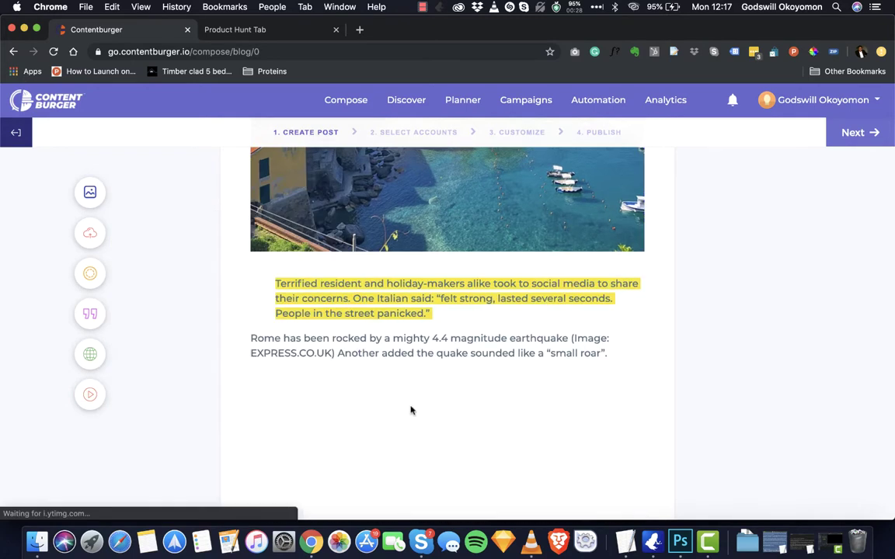
Step: Delete the video's description text below its "ROME, ITALY: My Sister Joins the Trip!" heading, keeping the heading
{"action": "scroll", "coordinate": [408, 412], "scroll_direction": "down", "scroll_amount": 3}
{"action": "scroll", "coordinate": [535, 355], "scroll_direction": "down", "scroll_amount": 2}
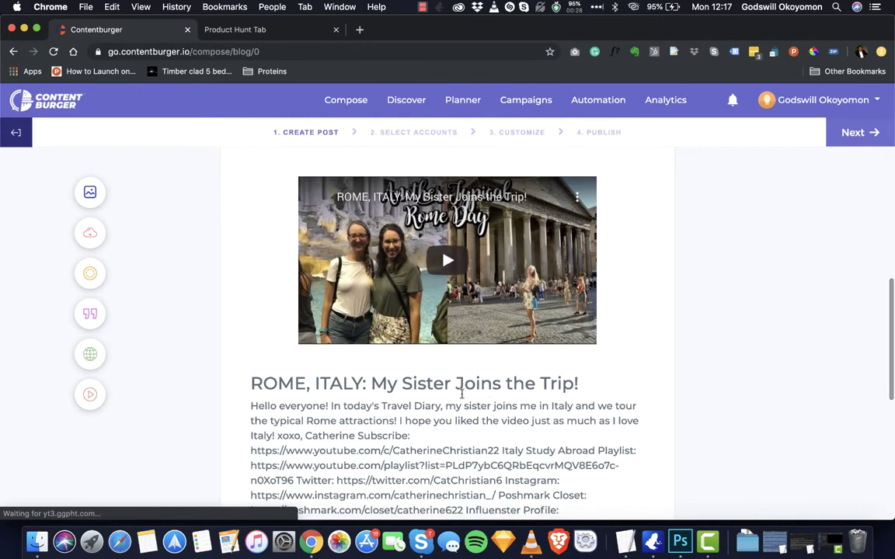
{"action": "scroll", "coordinate": [466, 385], "scroll_direction": "down", "scroll_amount": 2}
{"action": "left_click_drag", "start_coordinate": [477, 455], "coordinate": [247, 327]}
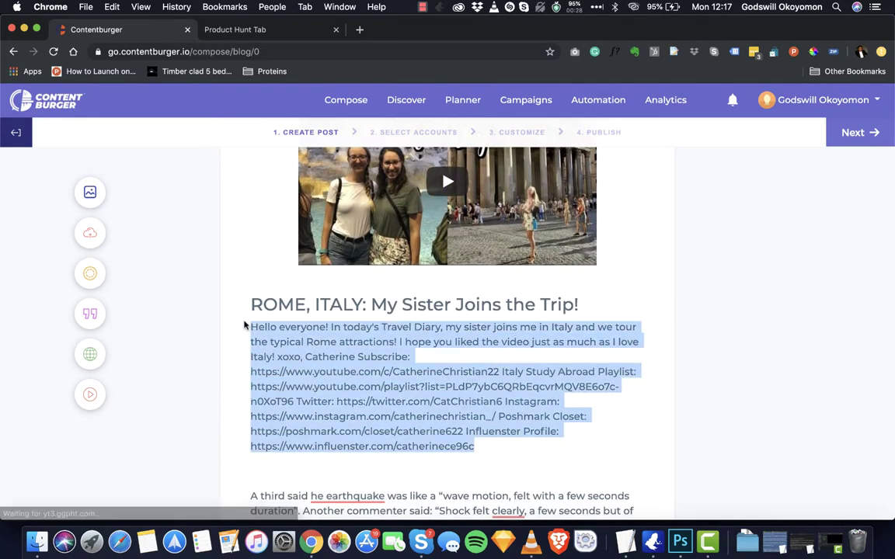
{"action": "key", "text": "BackSpace"}
{"action": "scroll", "coordinate": [339, 327], "scroll_direction": "up", "scroll_amount": 6}
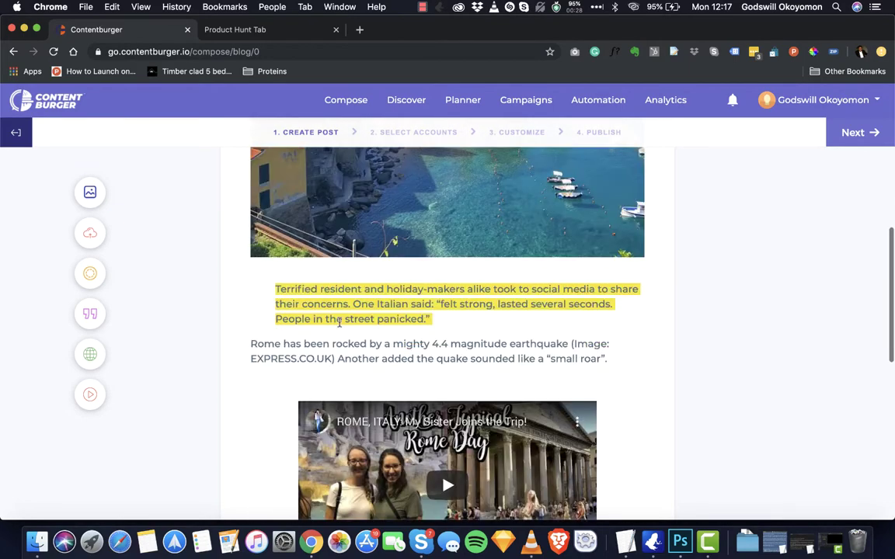
Step: Start a new paragraph before "Although quakes in Italy" in the text below the video heading
{"action": "scroll", "coordinate": [430, 356], "scroll_direction": "down", "scroll_amount": 3}
{"action": "scroll", "coordinate": [473, 295], "scroll_direction": "down", "scroll_amount": 5}
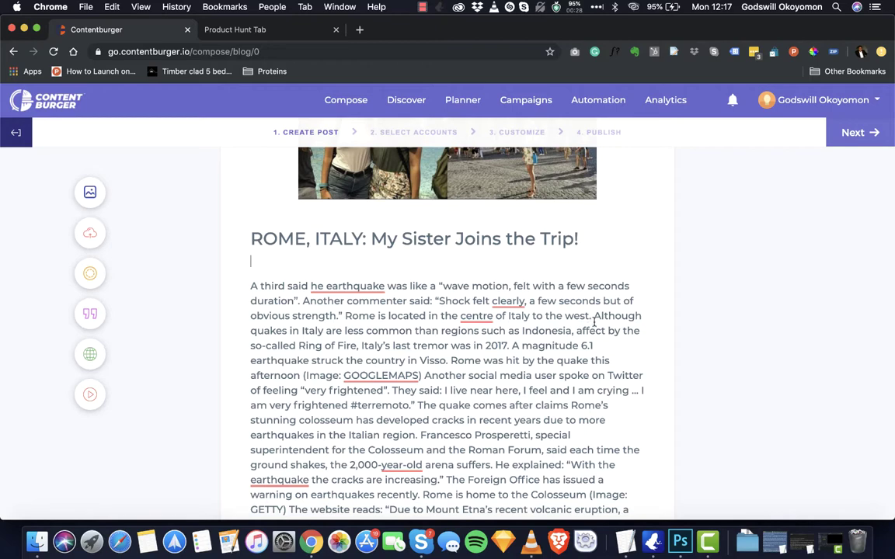
{"action": "left_click", "coordinate": [593, 316]}
{"action": "key", "text": "Return"}
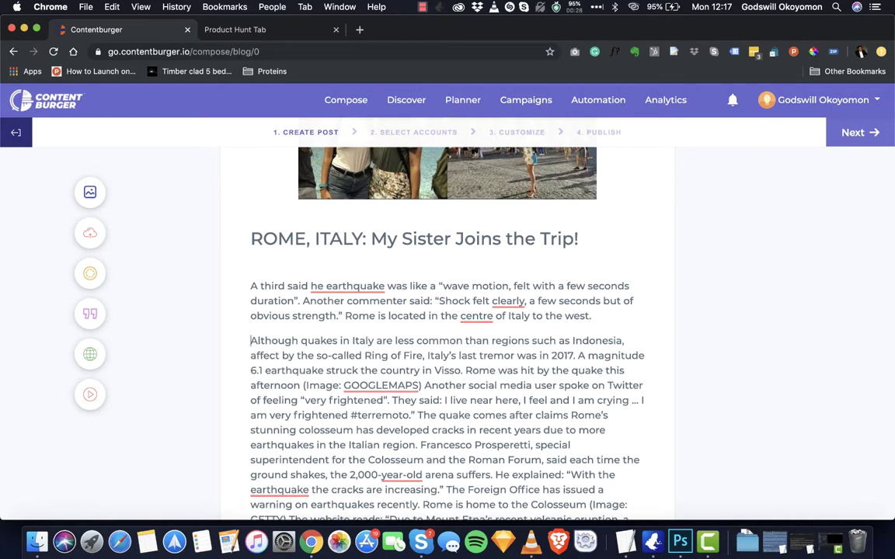
Step: Search the quotes library for "da vinci"
{"action": "left_click", "coordinate": [90, 314]}
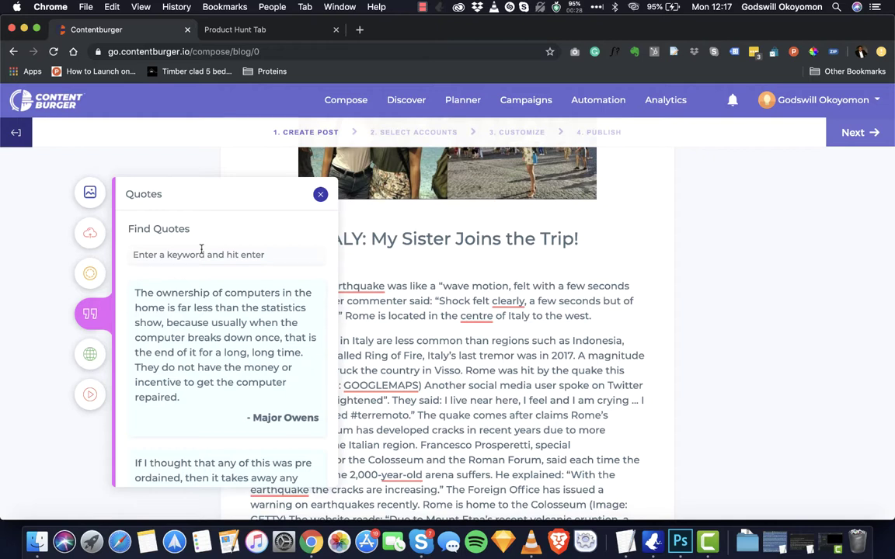
{"action": "type", "text": "p"}
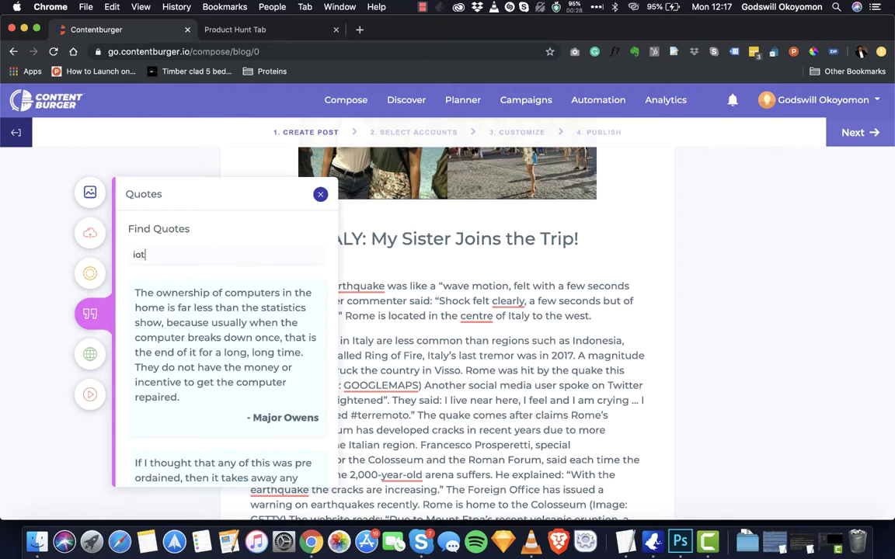
{"action": "key", "text": "BackSpace"}
{"action": "key", "text": "BackSpace"}
{"action": "key", "text": "BackSpace"}
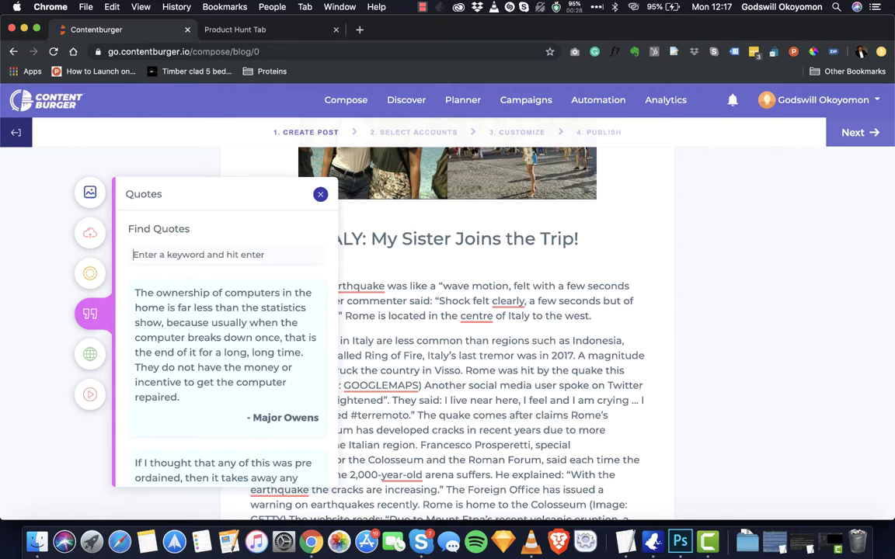
{"action": "type", "text": "da vinci"}
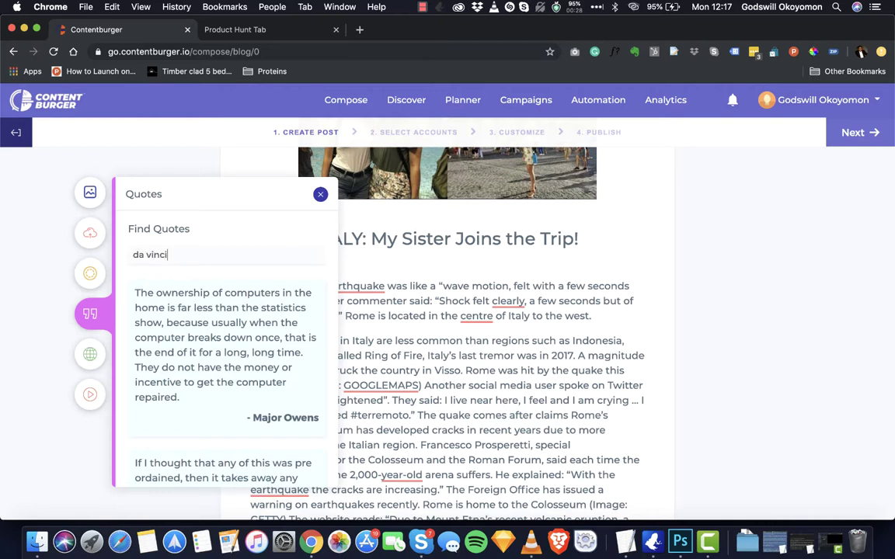
{"action": "key", "text": "Return"}
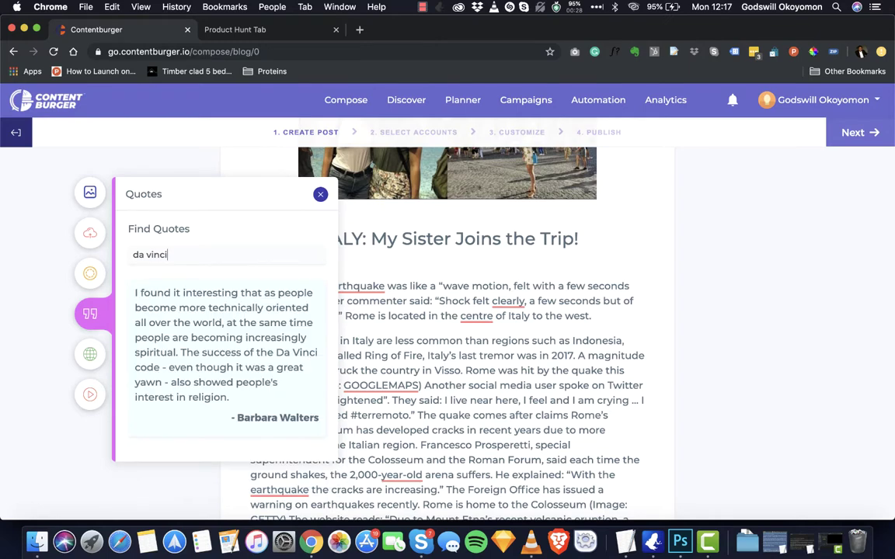
Step: Add a blank line after "of Italy to the west." and insert the Barbara Walters quote about the Da Vinci code there
{"action": "left_click", "coordinate": [593, 316]}
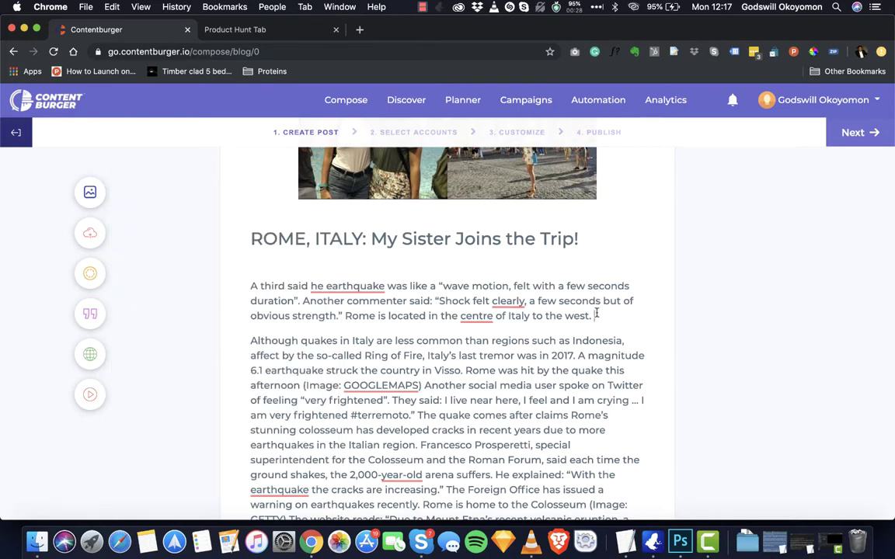
{"action": "key", "text": "Return"}
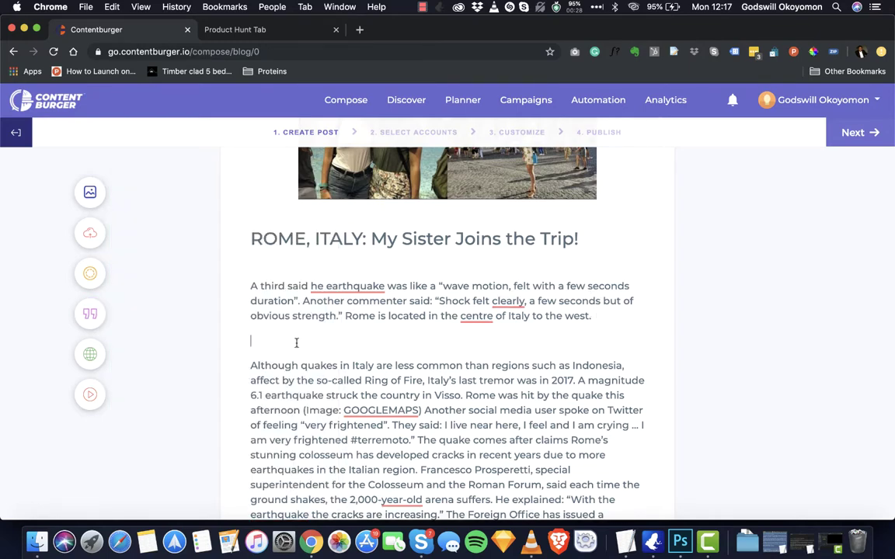
{"action": "left_click", "coordinate": [90, 314]}
{"action": "left_click_drag", "start_coordinate": [176, 316], "coordinate": [491, 349]}
Step: Break the text after "earthquakes in the Italian region." into a new paragraph with a blank line in between
{"action": "scroll", "coordinate": [388, 365], "scroll_direction": "down", "scroll_amount": 3}
{"action": "scroll", "coordinate": [562, 323], "scroll_direction": "down", "scroll_amount": 4}
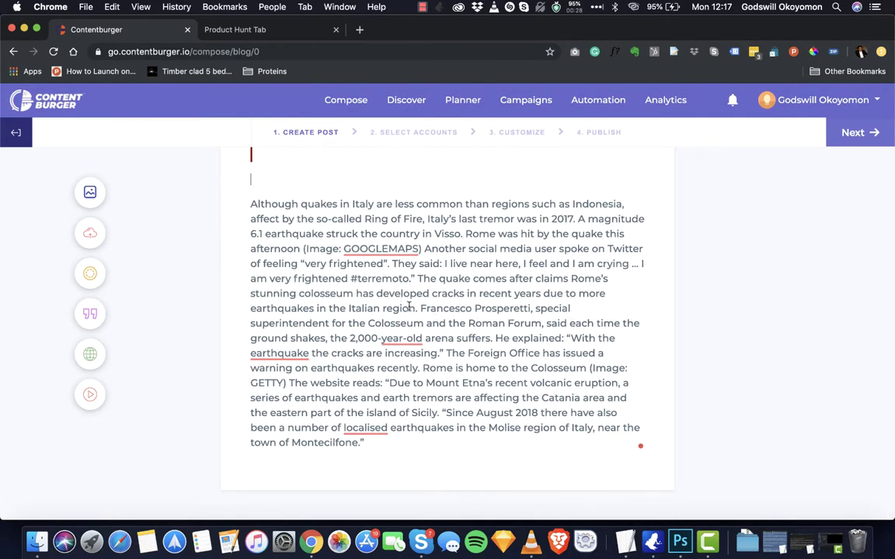
{"action": "left_click", "coordinate": [420, 308]}
{"action": "key", "text": "Return"}
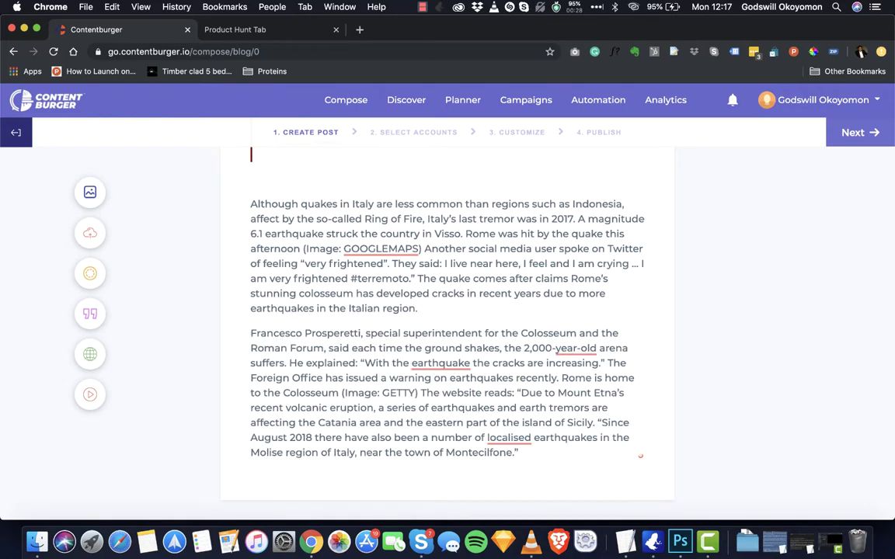
{"action": "key", "text": "Return"}
Step: Search GIFs for "wow" and insert the GIF of the astonished man in a white shirt and tie on the blank line
{"action": "left_click", "coordinate": [89, 313]}
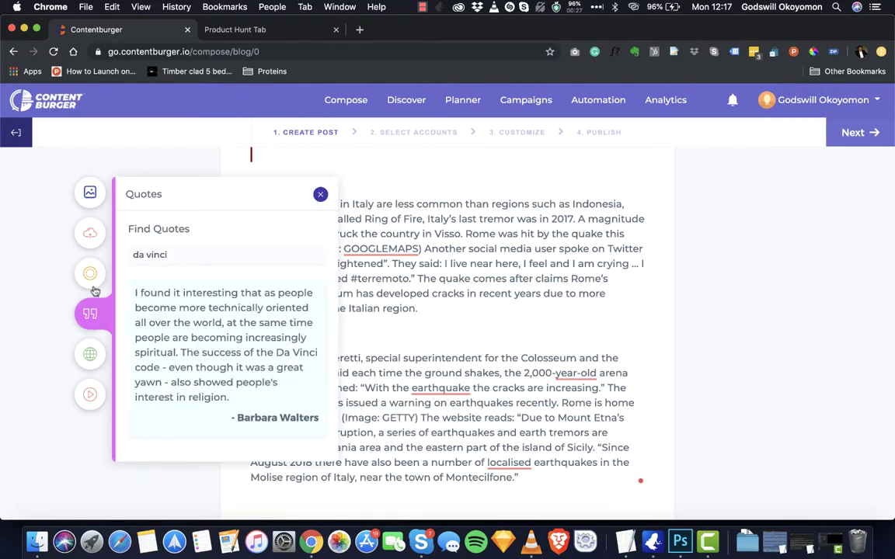
{"action": "left_click", "coordinate": [89, 274]}
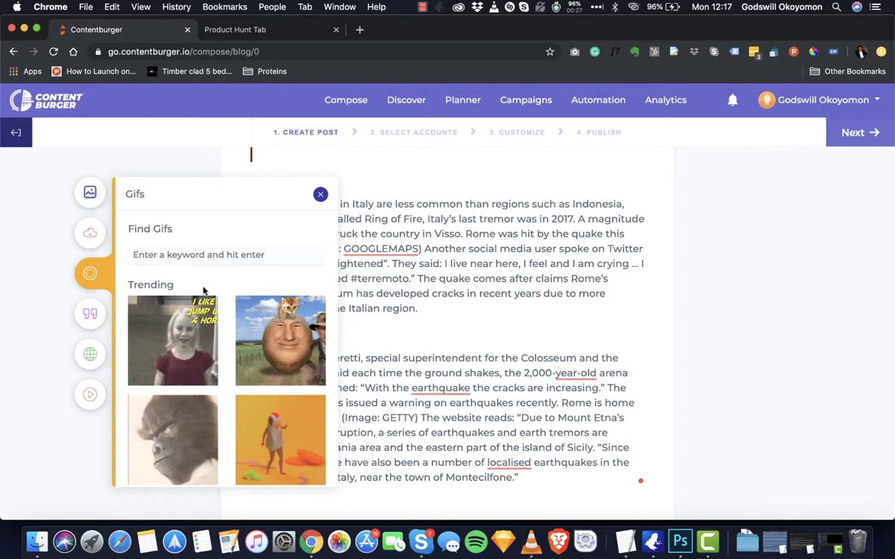
{"action": "left_click", "coordinate": [217, 249]}
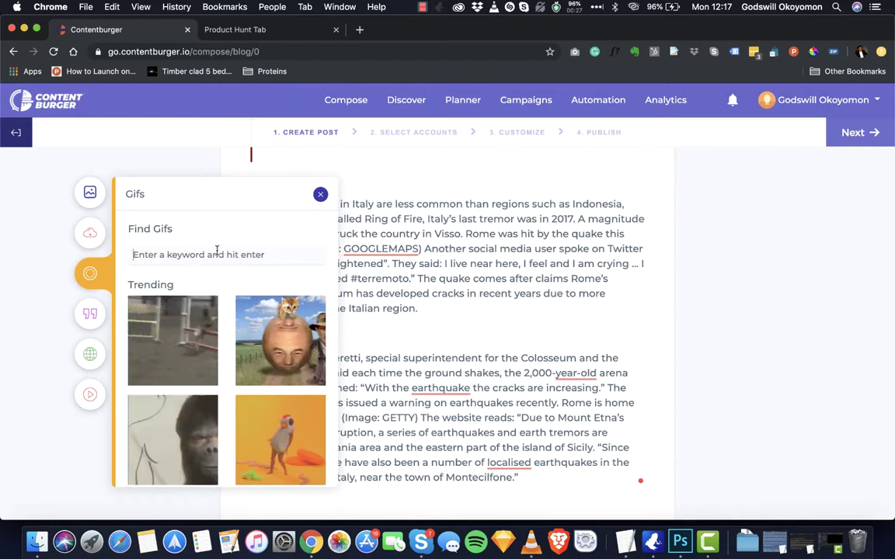
{"action": "type", "text": "wow"}
{"action": "key", "text": "Return"}
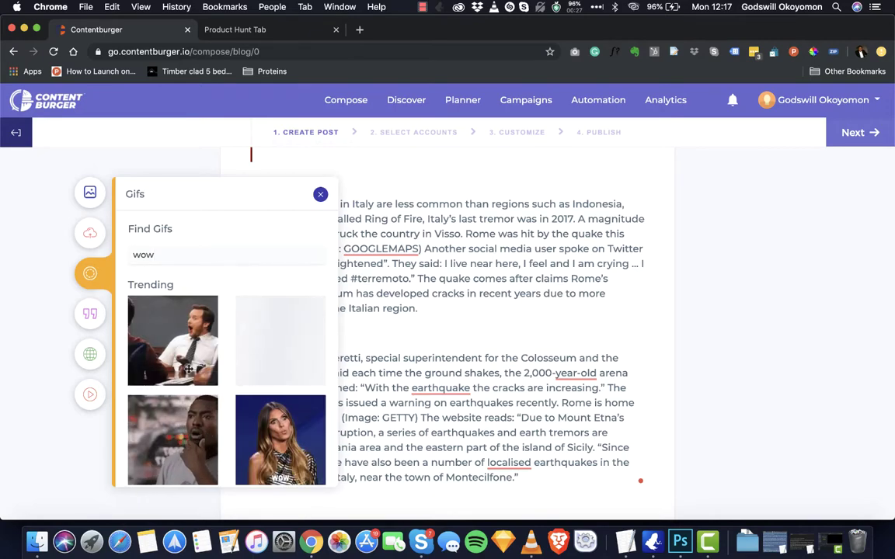
{"action": "left_click_drag", "start_coordinate": [188, 369], "coordinate": [477, 338]}
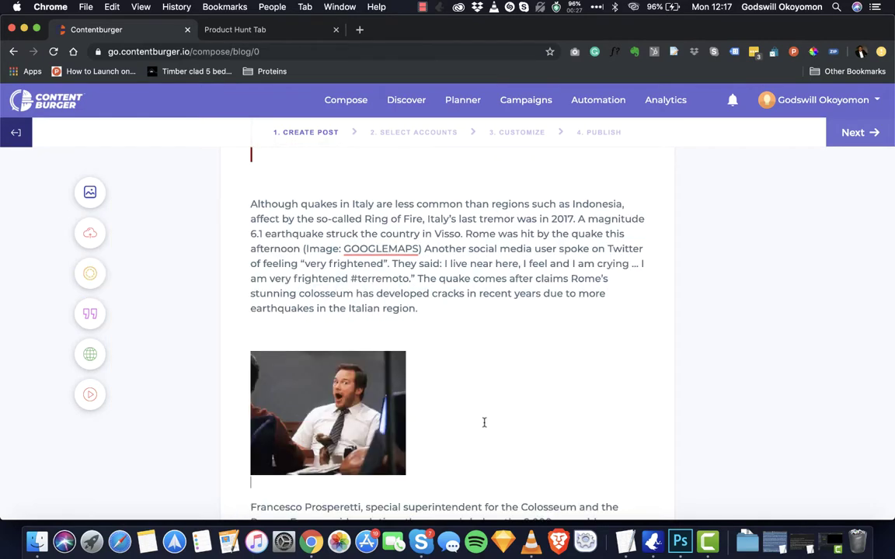
Step: Make the "ROME, ITALY: My Sister Joins the Trip!" heading below the video bold
{"action": "scroll", "coordinate": [484, 422], "scroll_direction": "down", "scroll_amount": 5}
{"action": "scroll", "coordinate": [516, 305], "scroll_direction": "up", "scroll_amount": 15}
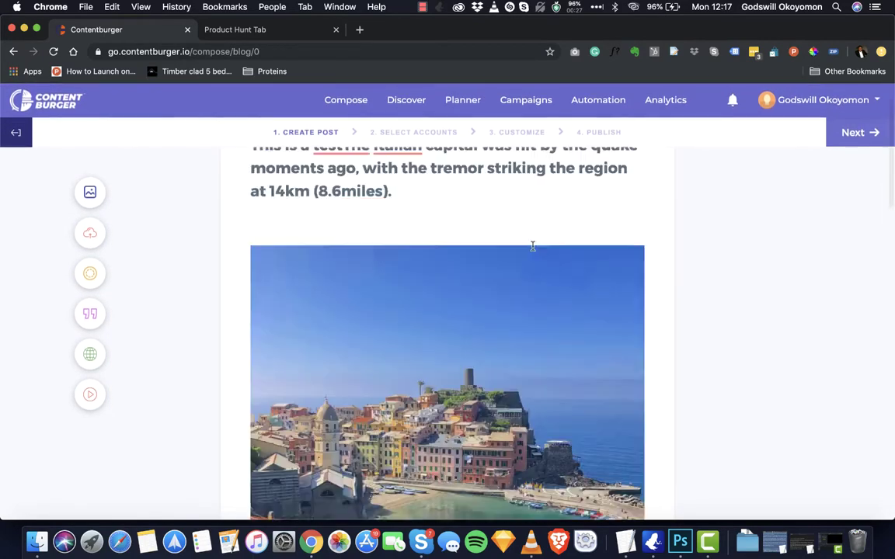
{"action": "scroll", "coordinate": [533, 246], "scroll_direction": "down", "scroll_amount": 15}
{"action": "scroll", "coordinate": [532, 246], "scroll_direction": "up", "scroll_amount": 3}
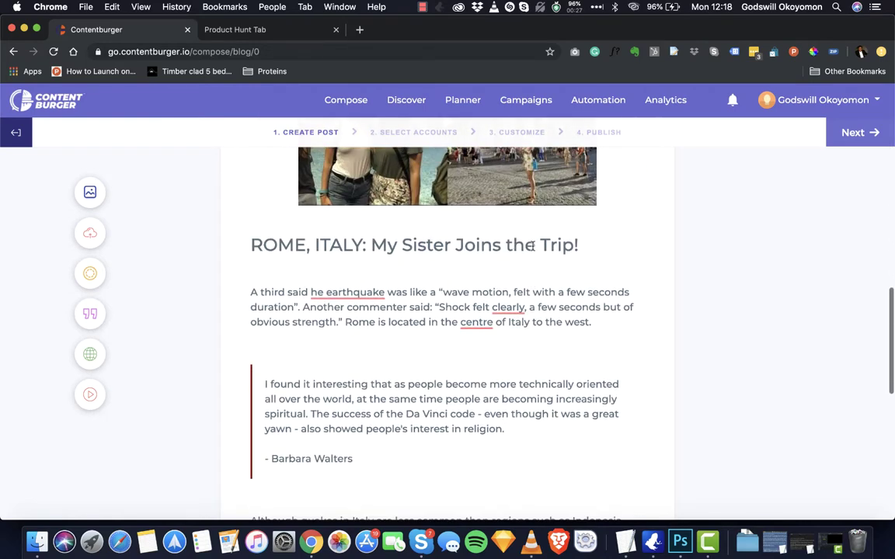
{"action": "triple_click", "coordinate": [437, 254]}
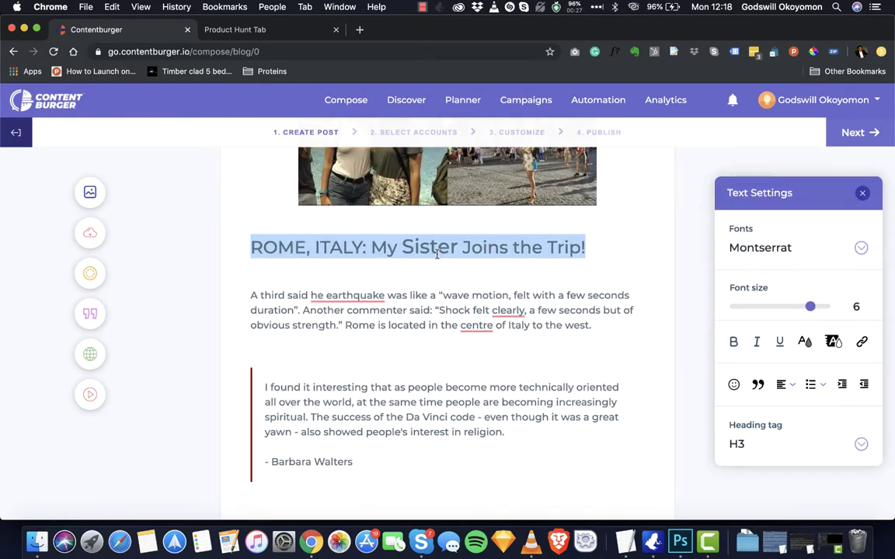
{"action": "left_click", "coordinate": [733, 341]}
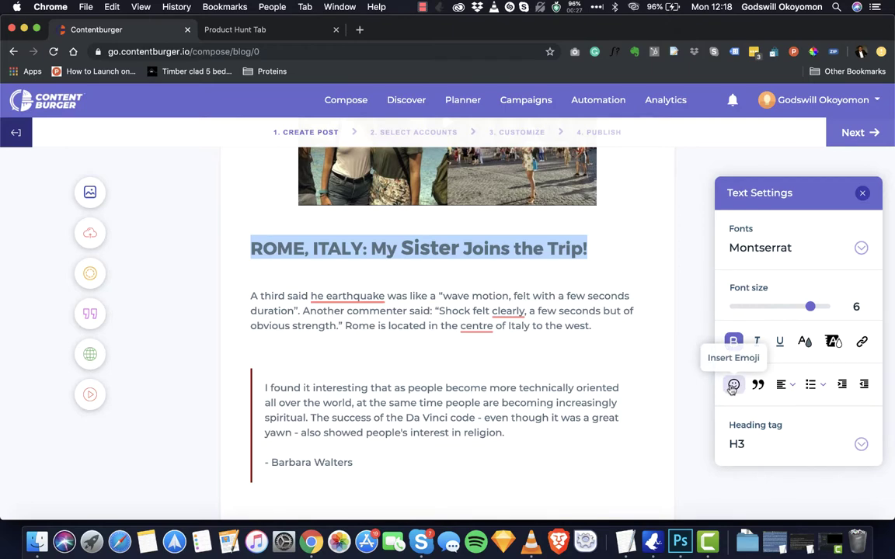
{"action": "left_click", "coordinate": [794, 247]}
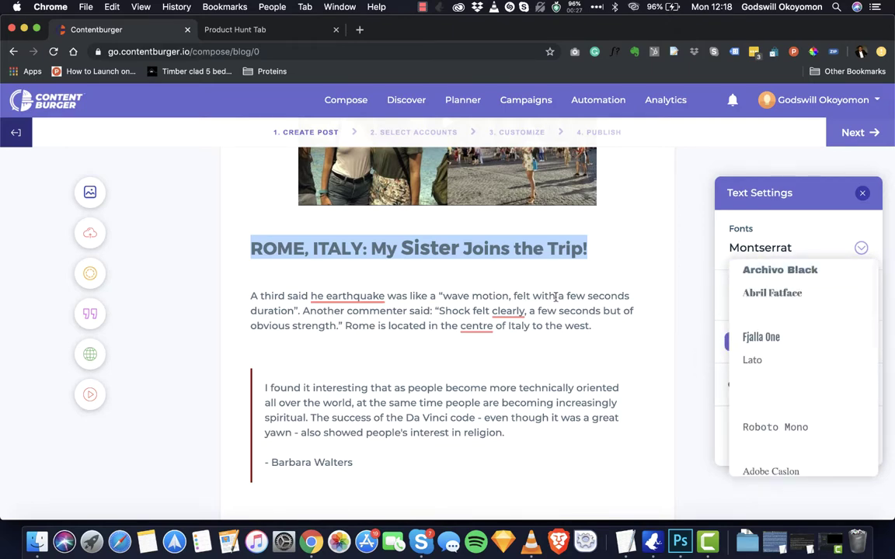
{"action": "left_click", "coordinate": [505, 379]}
Step: Proceed to the account selection stage and look over the primary blog and secondary channel options
{"action": "scroll", "coordinate": [506, 379], "scroll_direction": "down", "scroll_amount": 10}
{"action": "scroll", "coordinate": [506, 379], "scroll_direction": "up", "scroll_amount": 5}
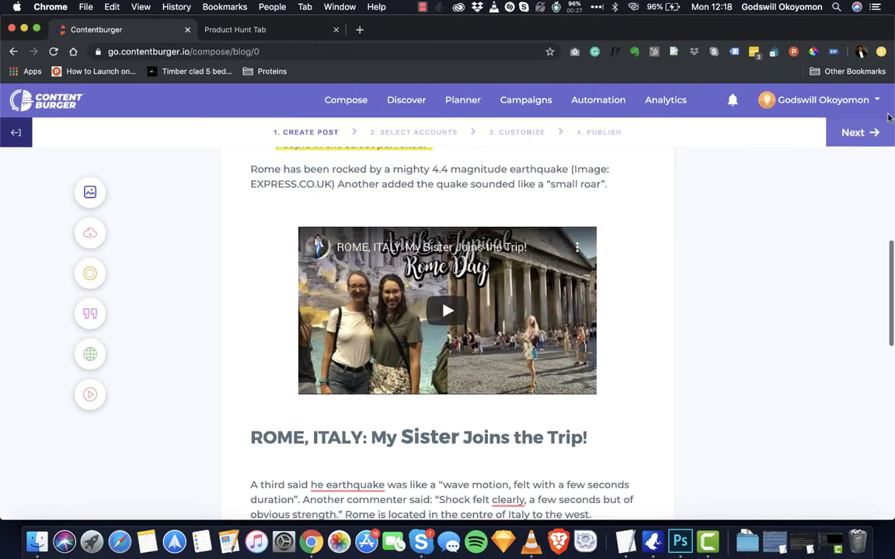
{"action": "left_click", "coordinate": [872, 133]}
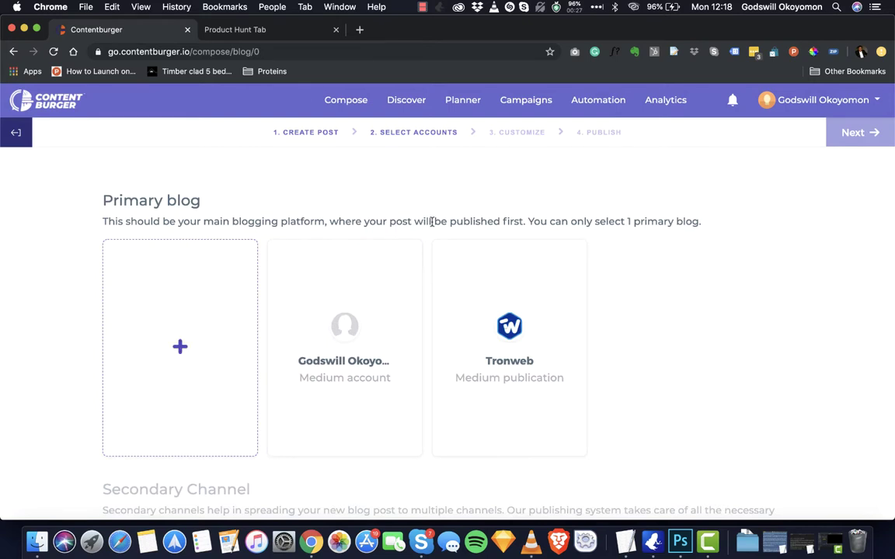
{"action": "scroll", "coordinate": [259, 353], "scroll_direction": "down", "scroll_amount": 3}
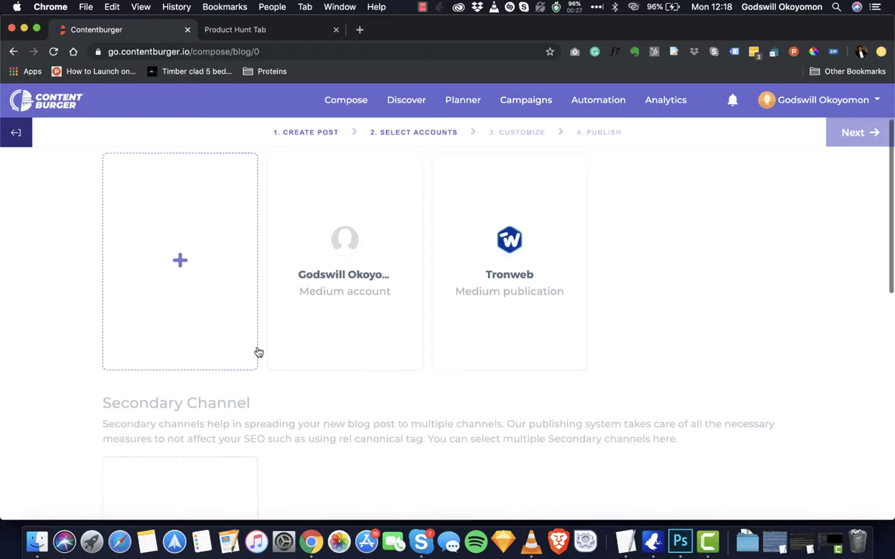
Step: Select the personal Medium account as the primary blog
{"action": "scroll", "coordinate": [259, 353], "scroll_direction": "up", "scroll_amount": 3}
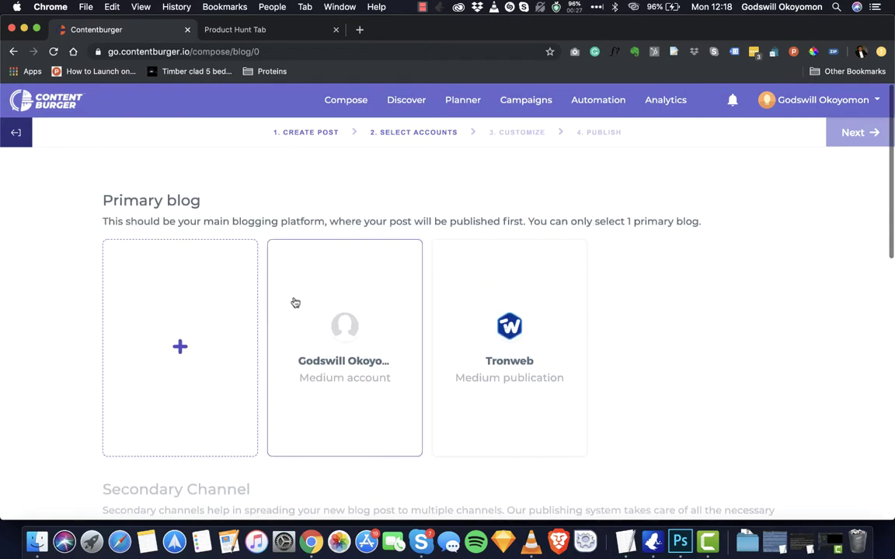
{"action": "left_click", "coordinate": [338, 311]}
{"action": "scroll", "coordinate": [338, 312], "scroll_direction": "down", "scroll_amount": 9}
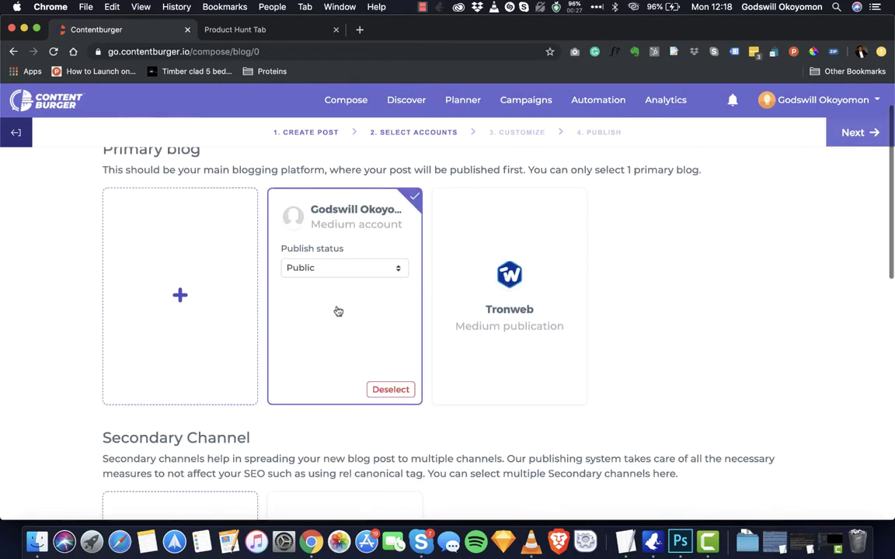
{"action": "scroll", "coordinate": [526, 356], "scroll_direction": "up", "scroll_amount": 8}
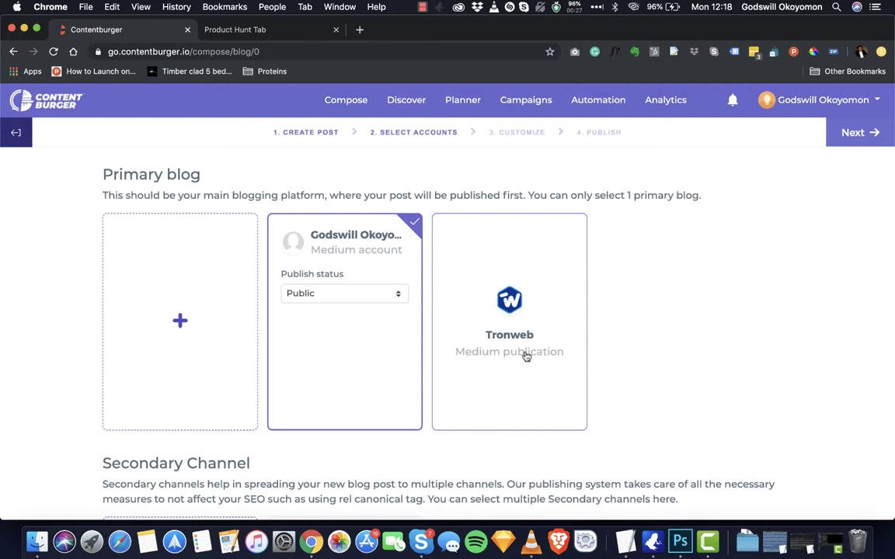
{"action": "scroll", "coordinate": [526, 355], "scroll_direction": "down", "scroll_amount": 5}
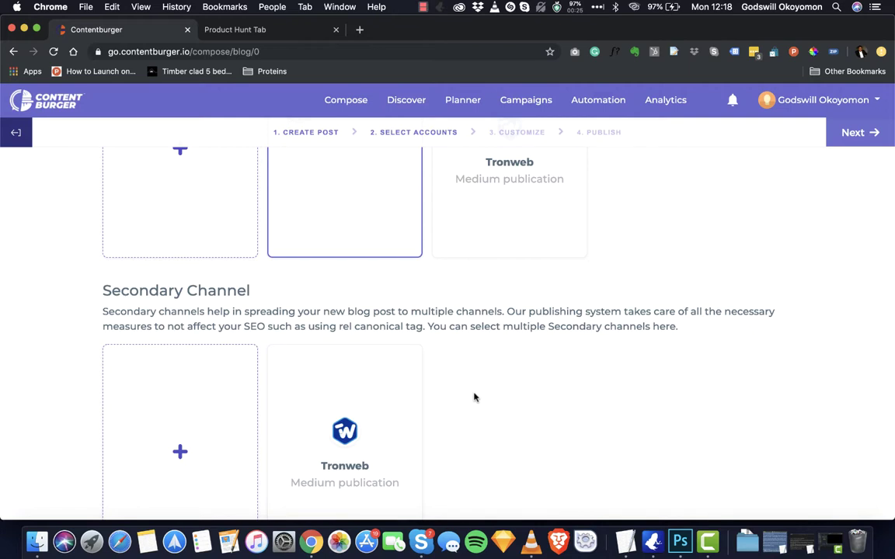
{"action": "scroll", "coordinate": [274, 320], "scroll_direction": "up", "scroll_amount": 5}
Step: Select the Tronweb Medium publication as the secondary channel and view its publish status options, keeping Public
{"action": "scroll", "coordinate": [559, 306], "scroll_direction": "down", "scroll_amount": 6}
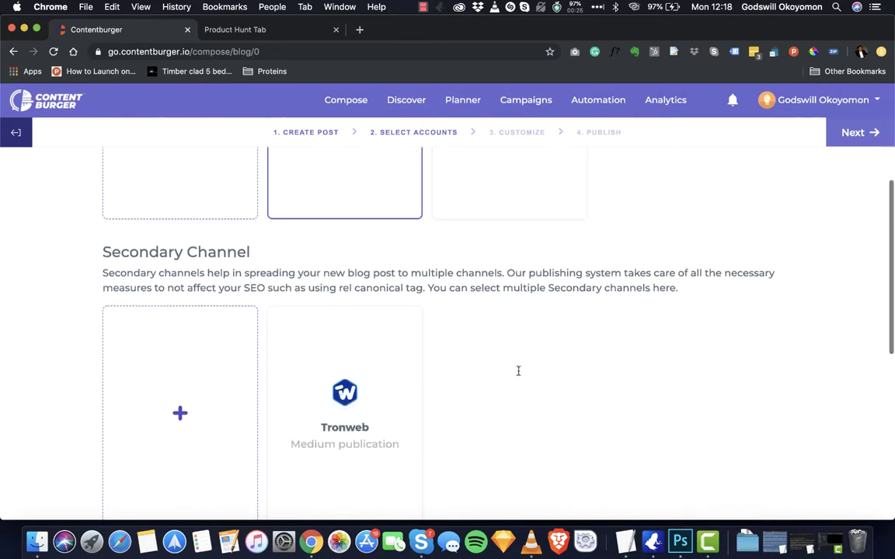
{"action": "scroll", "coordinate": [518, 371], "scroll_direction": "down", "scroll_amount": 1}
{"action": "scroll", "coordinate": [339, 377], "scroll_direction": "up", "scroll_amount": 4}
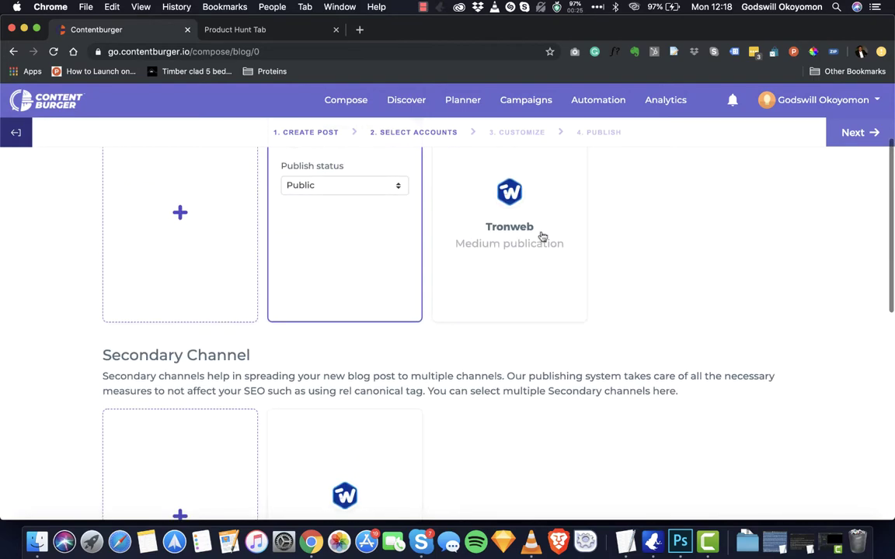
{"action": "scroll", "coordinate": [360, 231], "scroll_direction": "up", "scroll_amount": 2}
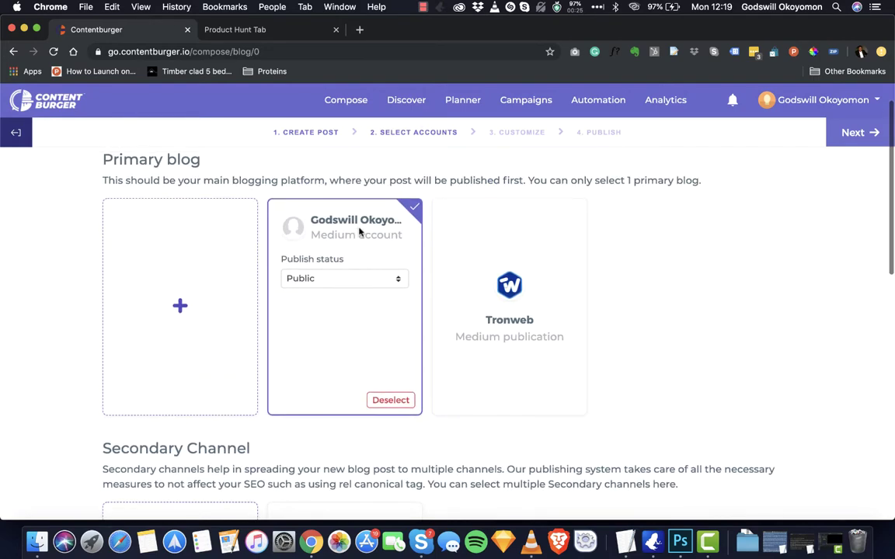
{"action": "scroll", "coordinate": [360, 231], "scroll_direction": "down", "scroll_amount": 4}
{"action": "scroll", "coordinate": [289, 467], "scroll_direction": "down", "scroll_amount": 4}
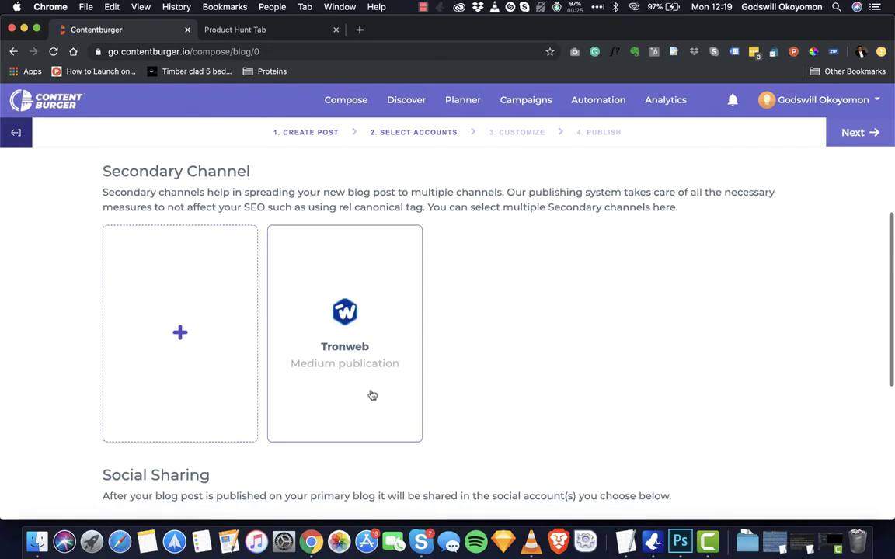
{"action": "left_click", "coordinate": [349, 327]}
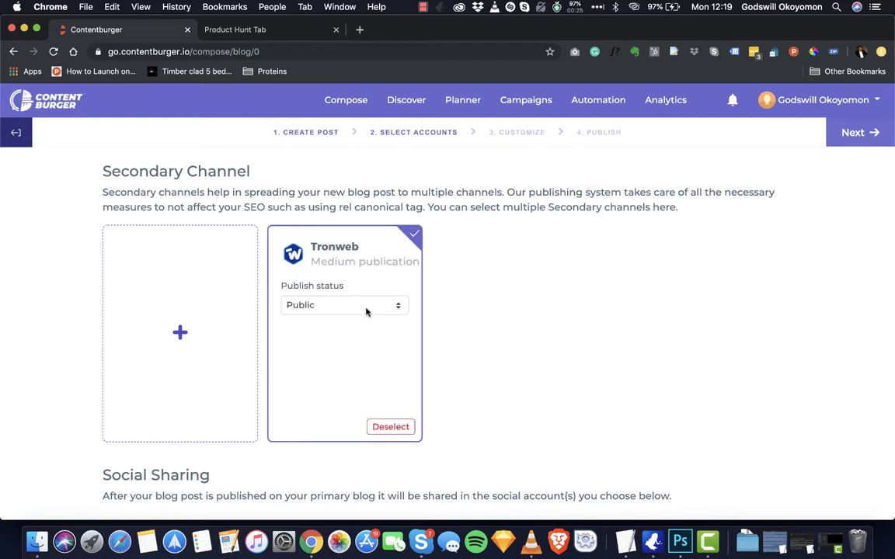
{"action": "left_click", "coordinate": [363, 311]}
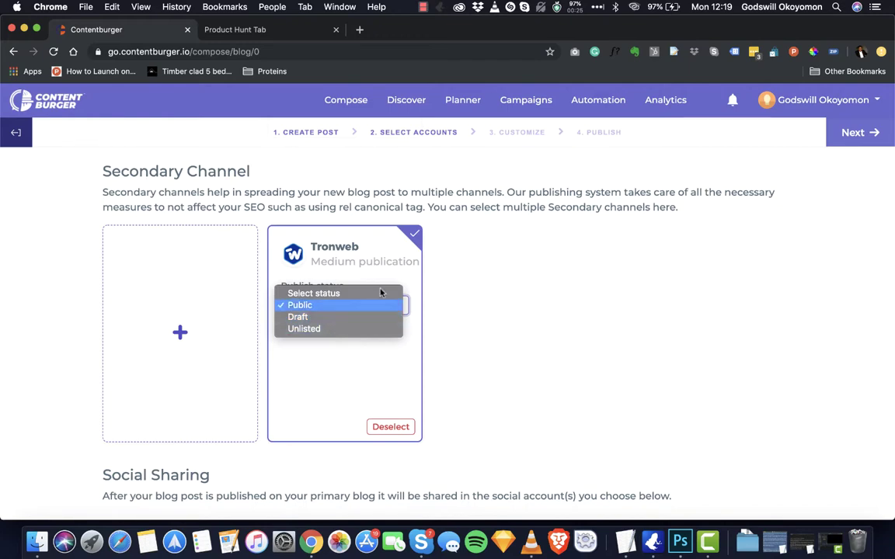
{"action": "left_click", "coordinate": [286, 375]}
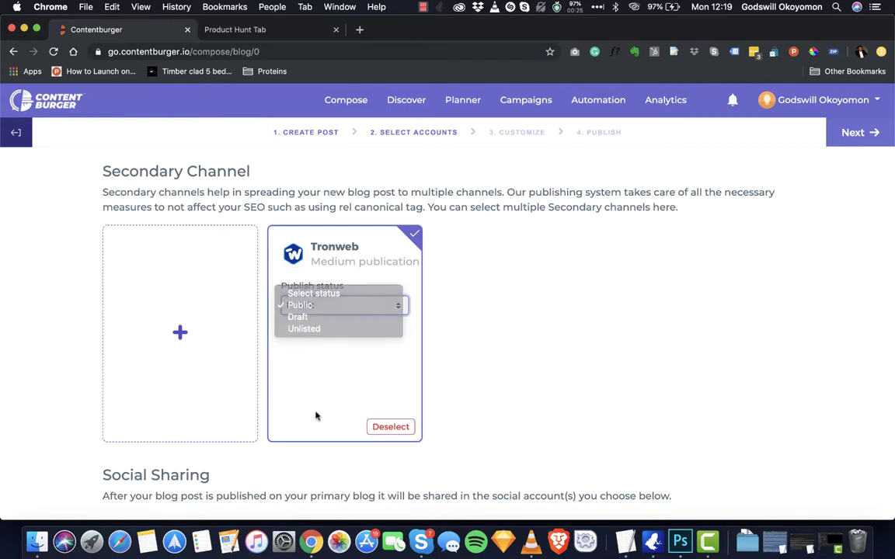
Step: View the platforms available for connecting another secondary channel and look over the social sharing accounts
{"action": "left_click", "coordinate": [180, 334]}
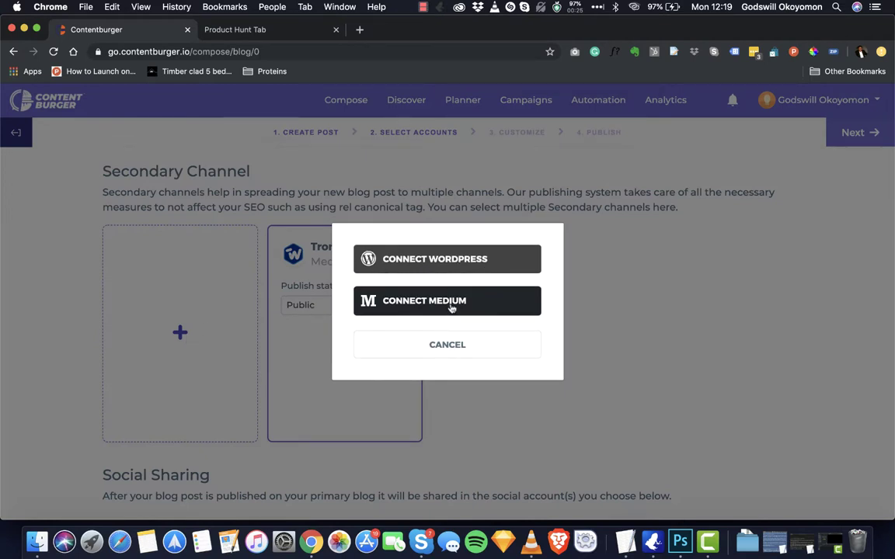
{"action": "left_click", "coordinate": [451, 348]}
{"action": "scroll", "coordinate": [458, 404], "scroll_direction": "down", "scroll_amount": 5}
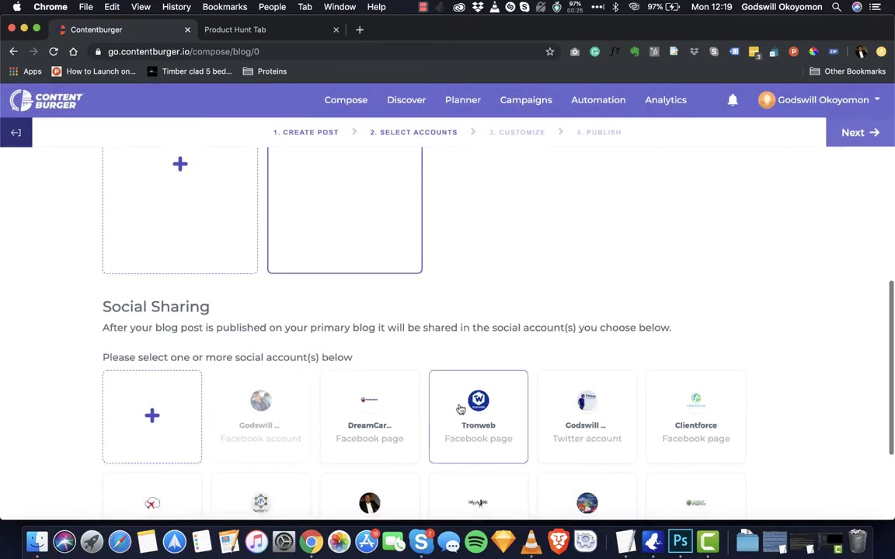
{"action": "scroll", "coordinate": [460, 409], "scroll_direction": "down", "scroll_amount": 2}
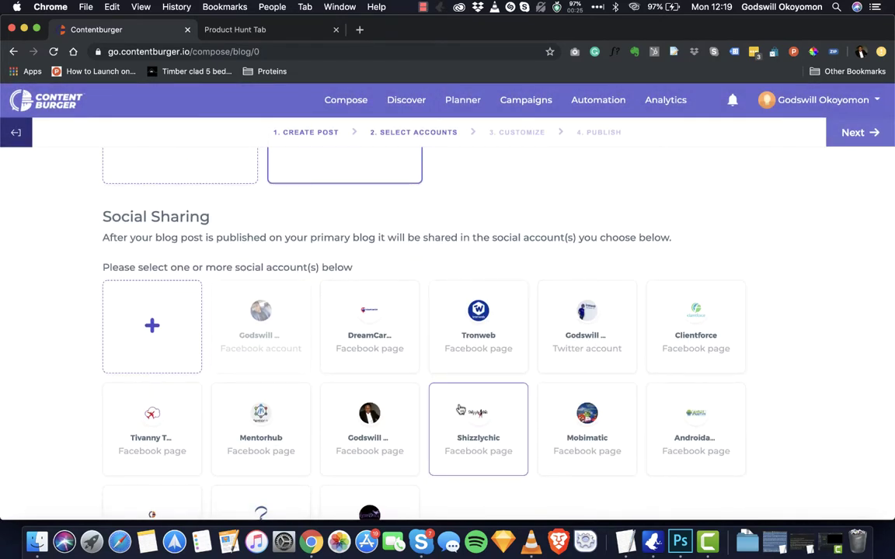
{"action": "scroll", "coordinate": [460, 410], "scroll_direction": "up", "scroll_amount": 5}
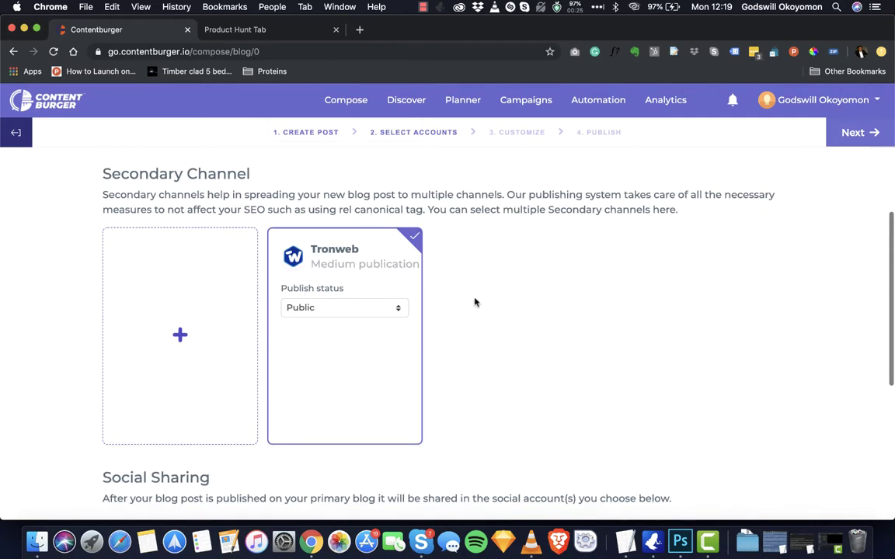
{"action": "scroll", "coordinate": [488, 340], "scroll_direction": "down", "scroll_amount": 3}
{"action": "scroll", "coordinate": [488, 341], "scroll_direction": "down", "scroll_amount": 2}
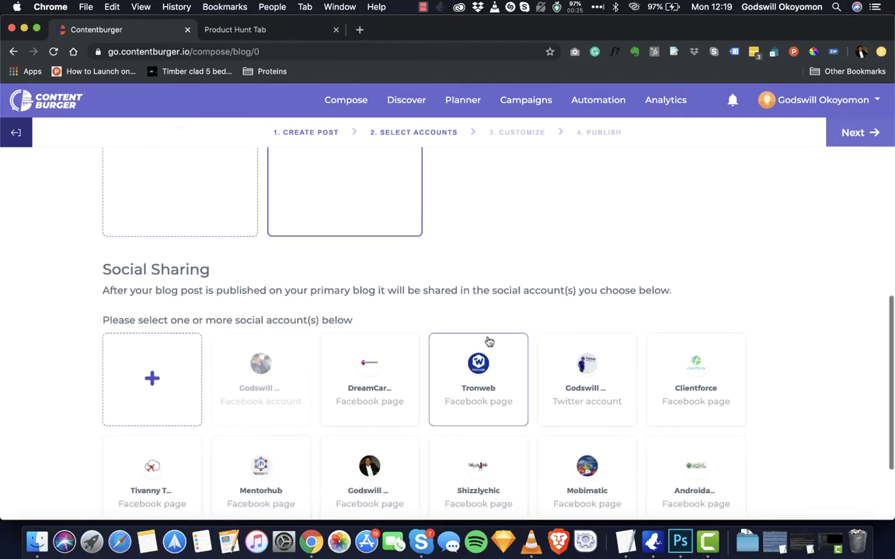
{"action": "scroll", "coordinate": [488, 340], "scroll_direction": "down", "scroll_amount": 1}
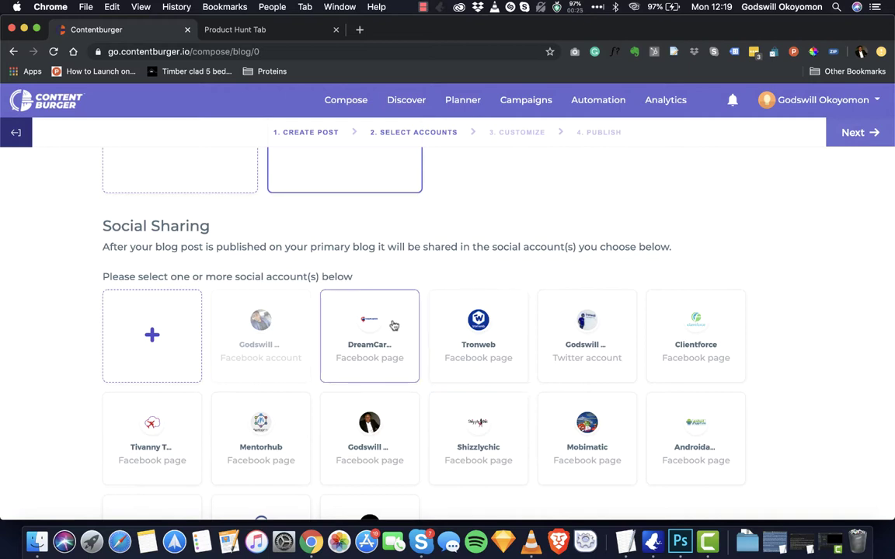
Step: Select the Tronweb, Clientforce and Androidapptuts Facebook pages and the personal Twitter account for social sharing
{"action": "left_click", "coordinate": [442, 300]}
{"action": "left_click", "coordinate": [581, 319]}
{"action": "left_click", "coordinate": [666, 321]}
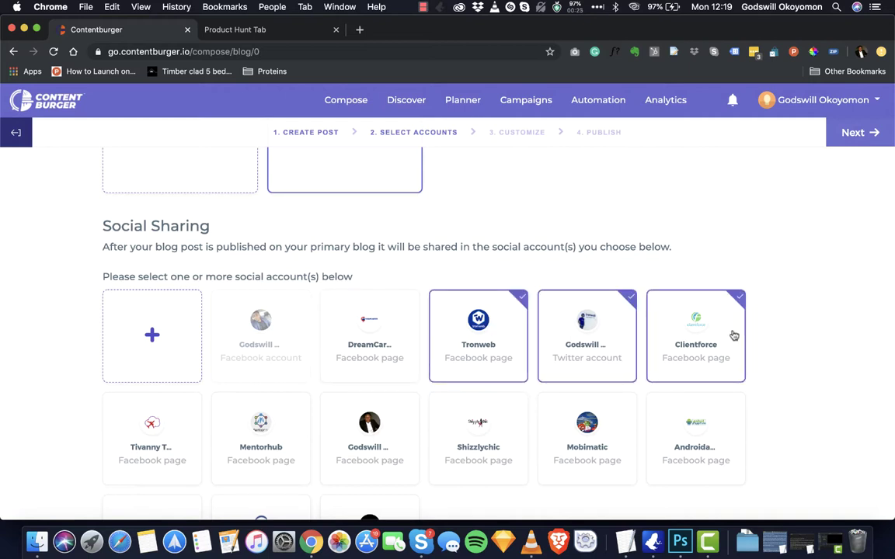
{"action": "left_click", "coordinate": [692, 412]}
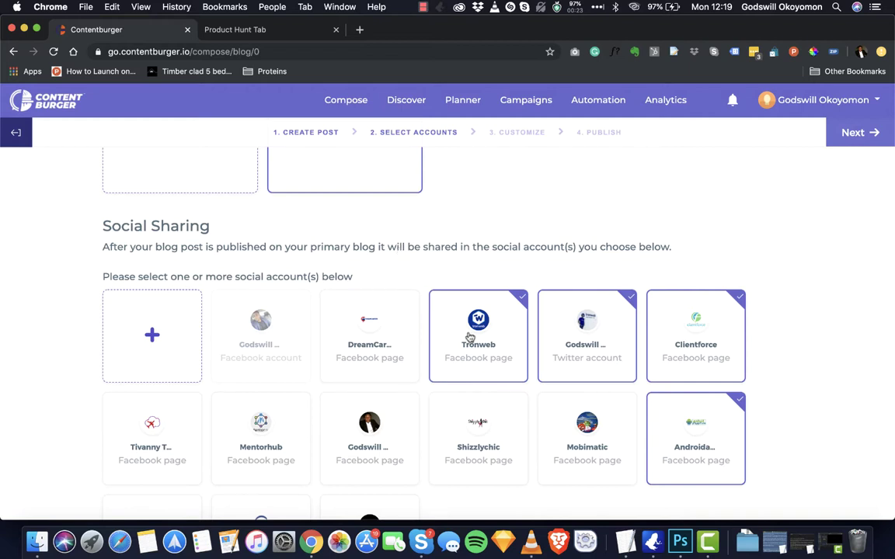
{"action": "scroll", "coordinate": [470, 335], "scroll_direction": "down", "scroll_amount": 2}
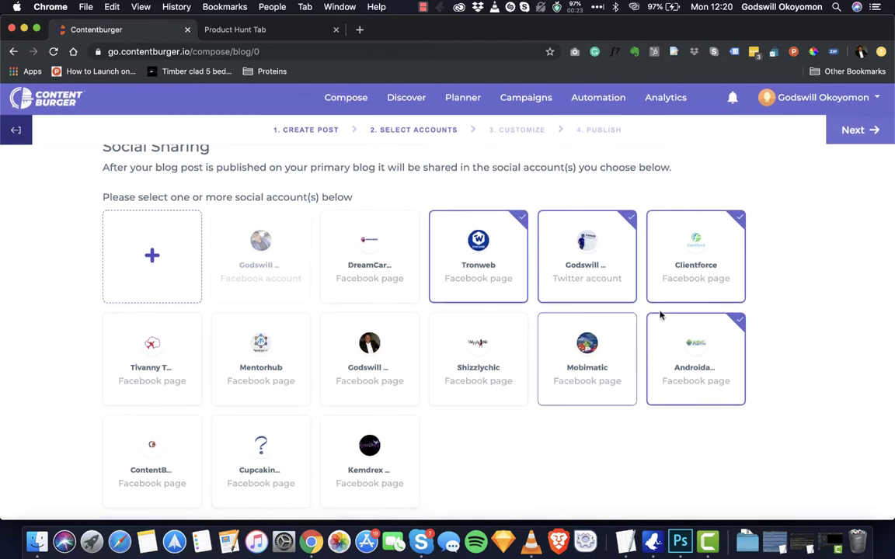
{"action": "left_click", "coordinate": [133, 265]}
{"action": "left_click", "coordinate": [416, 385]}
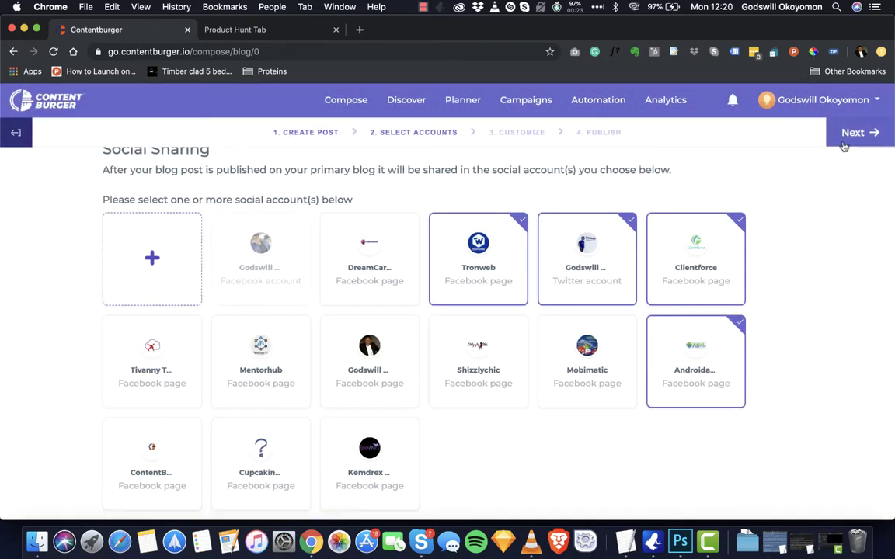
Step: Proceed to the customization stage and review the blog post version for the primary channel
{"action": "left_click", "coordinate": [876, 133]}
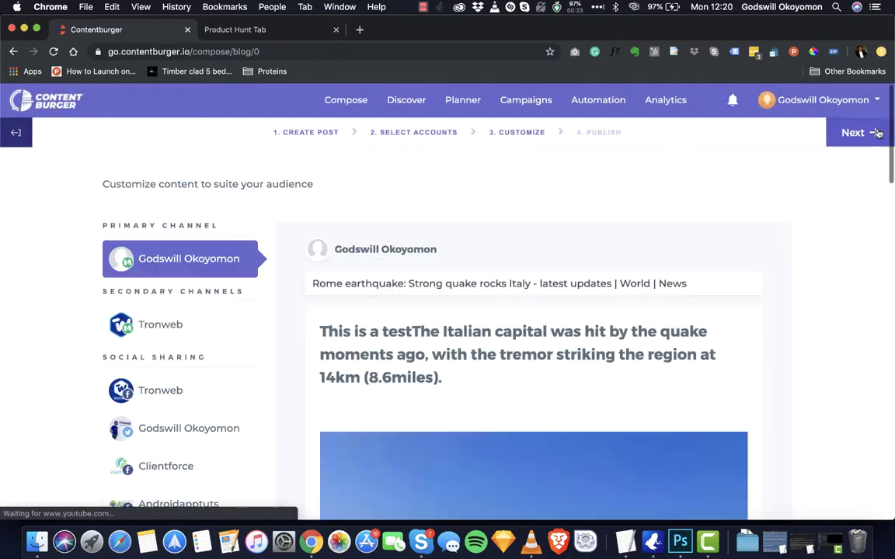
{"action": "scroll", "coordinate": [561, 212], "scroll_direction": "down", "scroll_amount": 2}
{"action": "scroll", "coordinate": [498, 300], "scroll_direction": "down", "scroll_amount": 3}
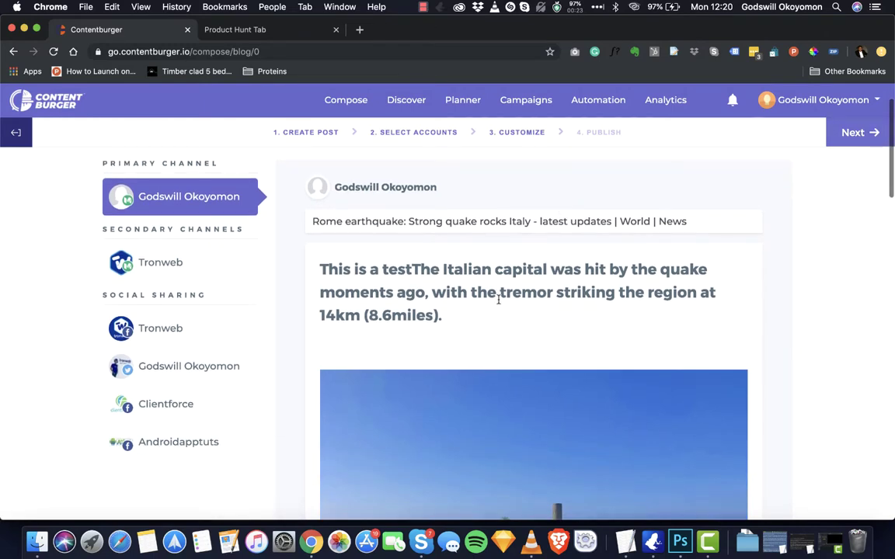
{"action": "scroll", "coordinate": [501, 301], "scroll_direction": "up", "scroll_amount": 5}
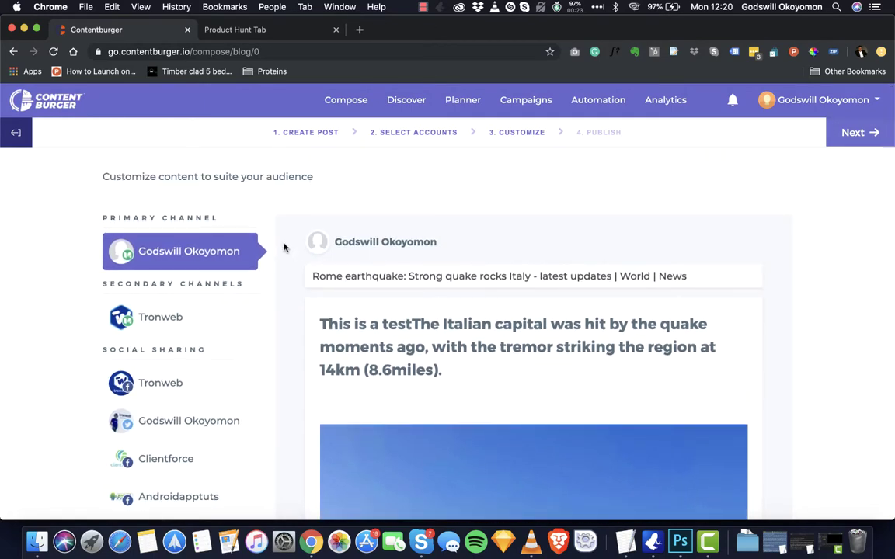
{"action": "scroll", "coordinate": [527, 323], "scroll_direction": "down", "scroll_amount": 8}
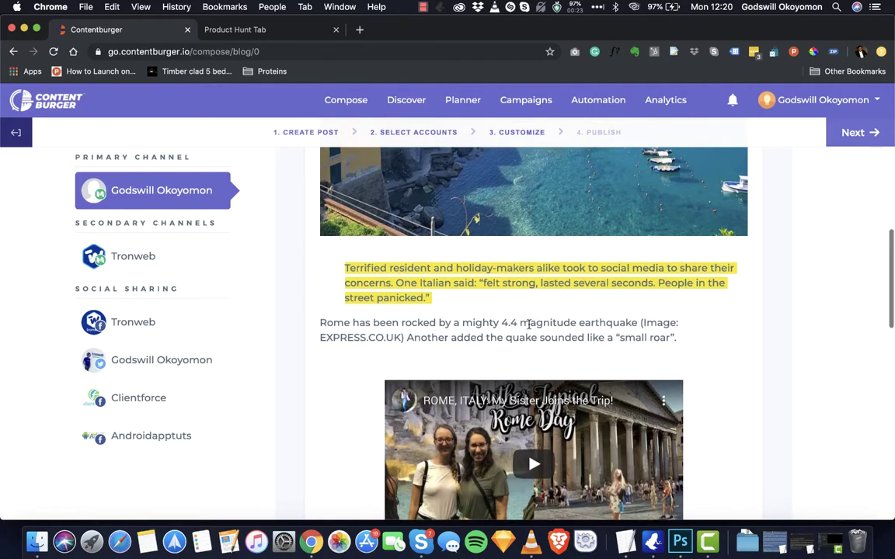
{"action": "scroll", "coordinate": [544, 303], "scroll_direction": "up", "scroll_amount": 10}
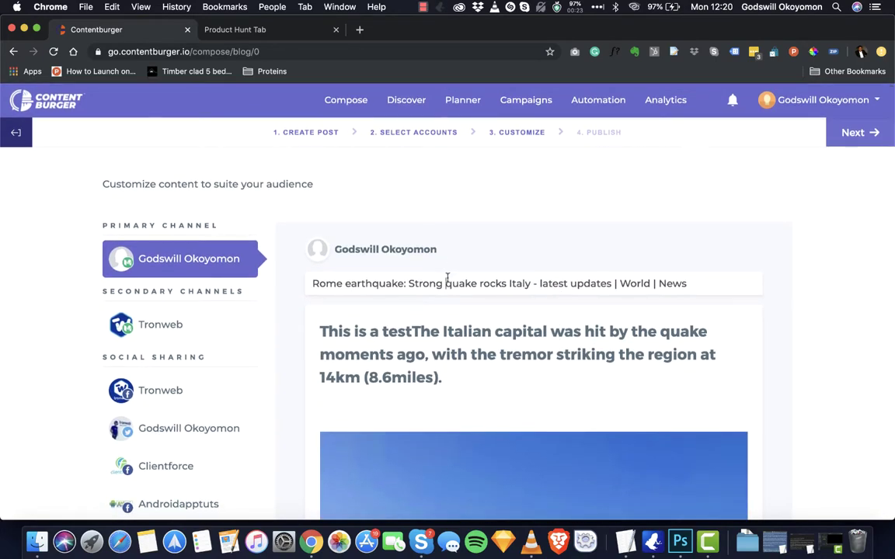
Step: Review the Tronweb secondary channel's post and the share text of each selected social account
{"action": "left_click", "coordinate": [200, 332]}
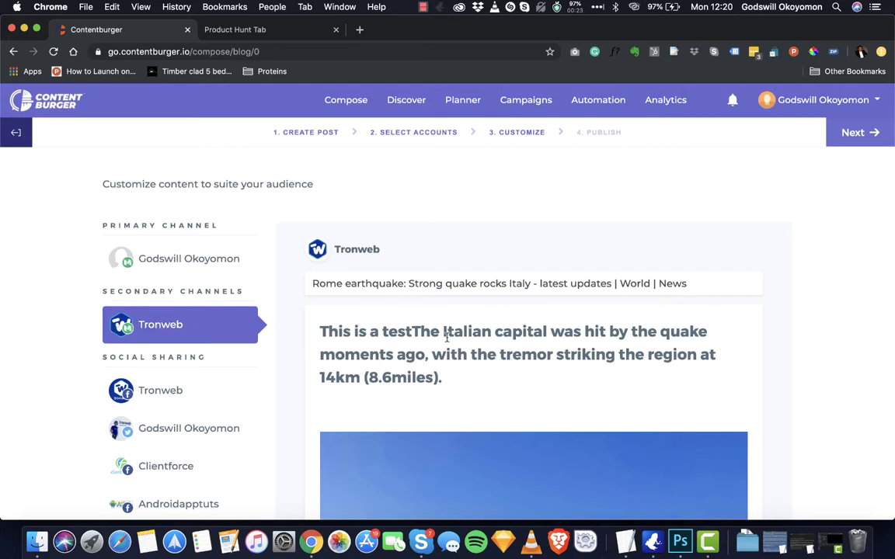
{"action": "scroll", "coordinate": [447, 335], "scroll_direction": "down", "scroll_amount": 10}
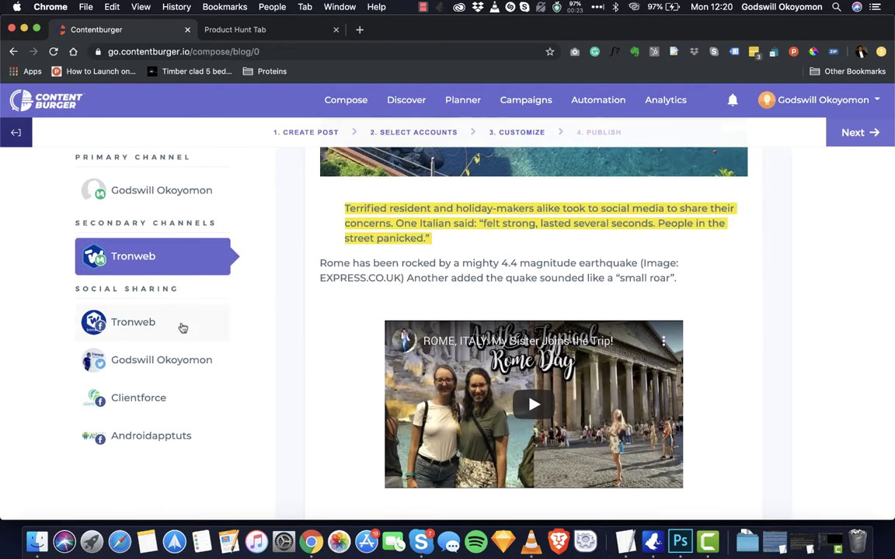
{"action": "left_click", "coordinate": [183, 328]}
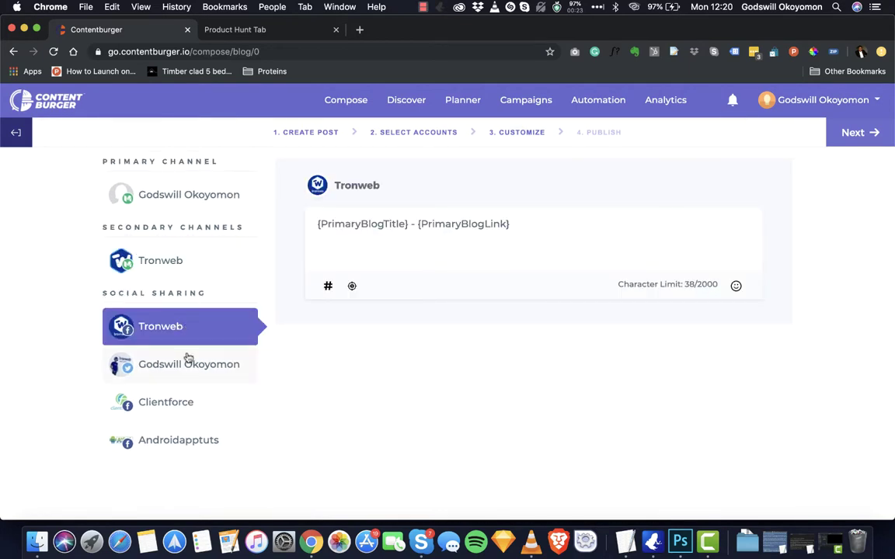
{"action": "left_click", "coordinate": [188, 359]}
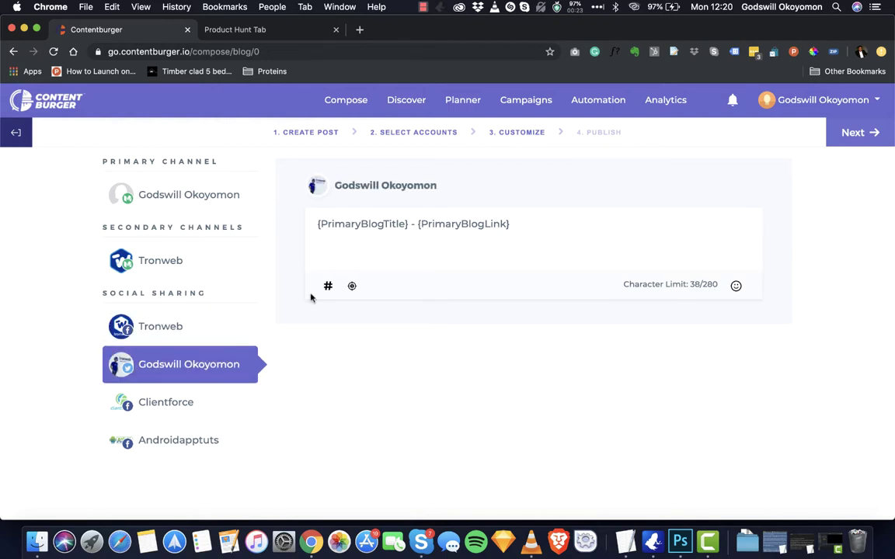
{"action": "left_click", "coordinate": [170, 411]}
{"action": "left_click", "coordinate": [179, 439]}
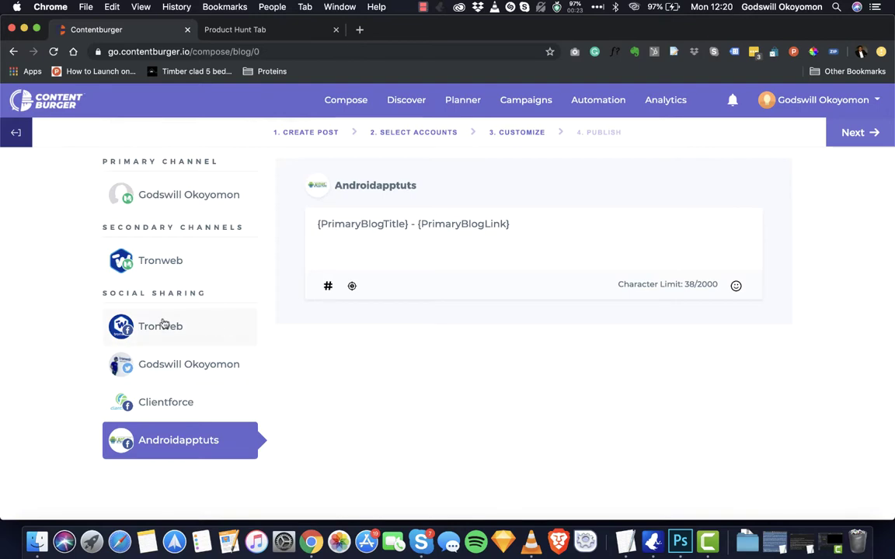
{"action": "left_click", "coordinate": [163, 325]}
{"action": "scroll", "coordinate": [233, 257], "scroll_direction": "up", "scroll_amount": 3}
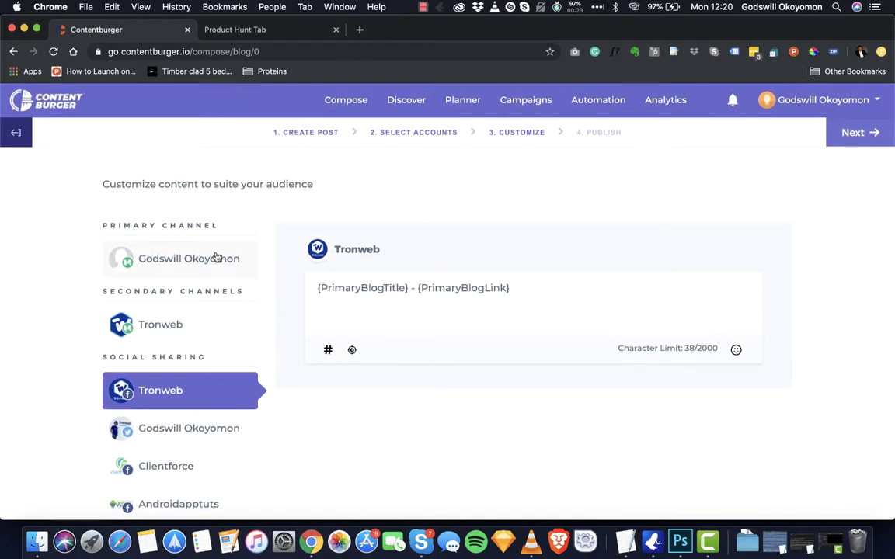
Step: Return to the primary channel's version of the post and proceed to the publishing stage
{"action": "left_click", "coordinate": [216, 258]}
{"action": "scroll", "coordinate": [417, 342], "scroll_direction": "down", "scroll_amount": 2}
{"action": "scroll", "coordinate": [419, 366], "scroll_direction": "up", "scroll_amount": 3}
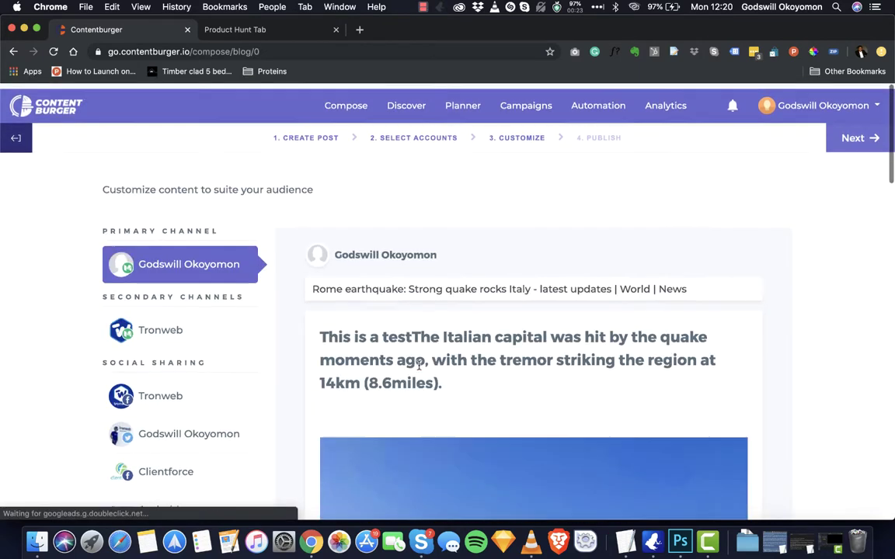
{"action": "scroll", "coordinate": [420, 364], "scroll_direction": "down", "scroll_amount": 1}
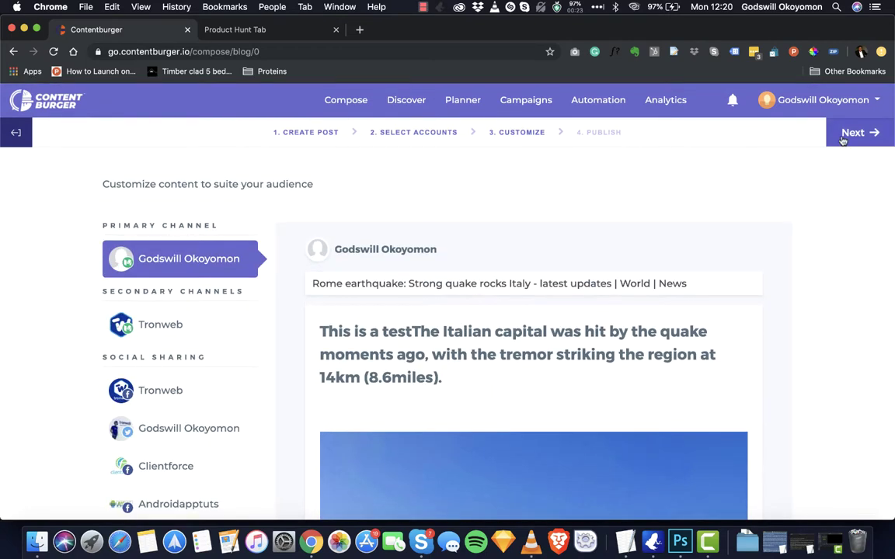
{"action": "left_click", "coordinate": [852, 133]}
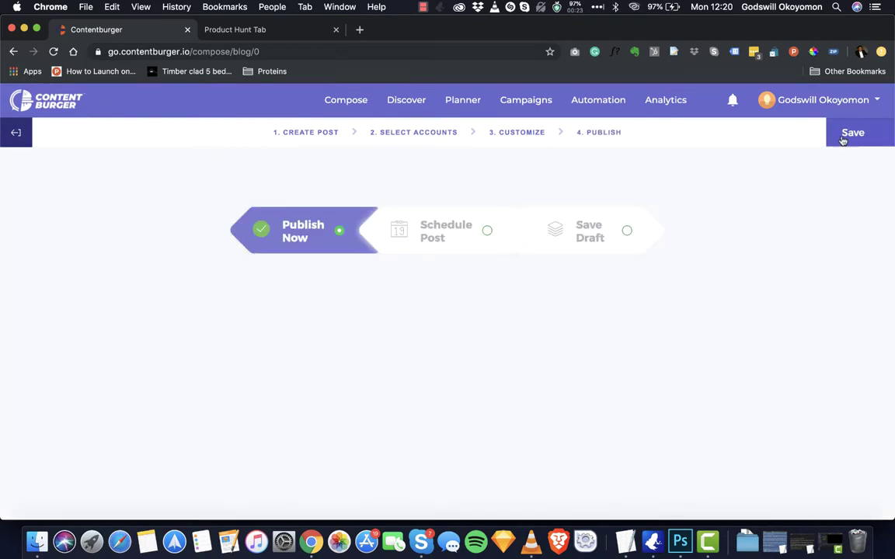
Step: Save the blog post as a draft and review the status of its channels and social sharing accounts
{"action": "left_click", "coordinate": [459, 246]}
{"action": "left_click", "coordinate": [602, 237]}
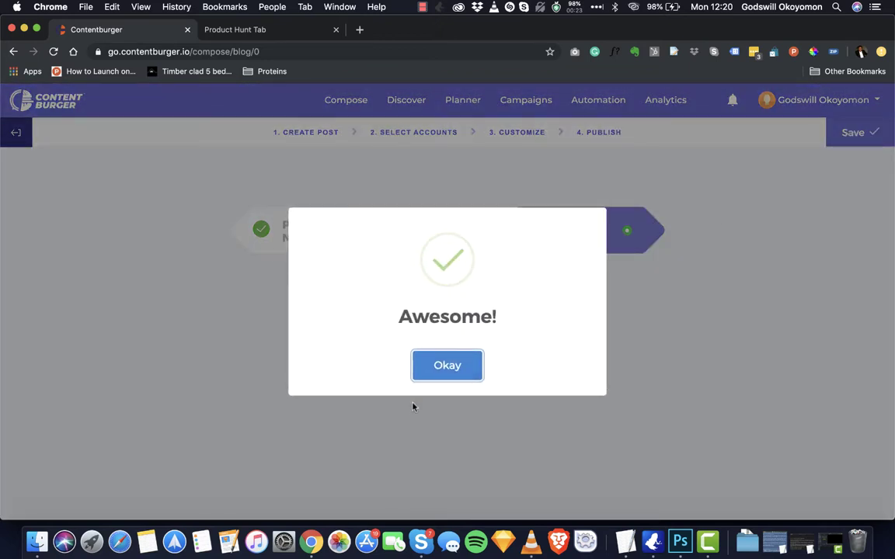
{"action": "left_click", "coordinate": [460, 366]}
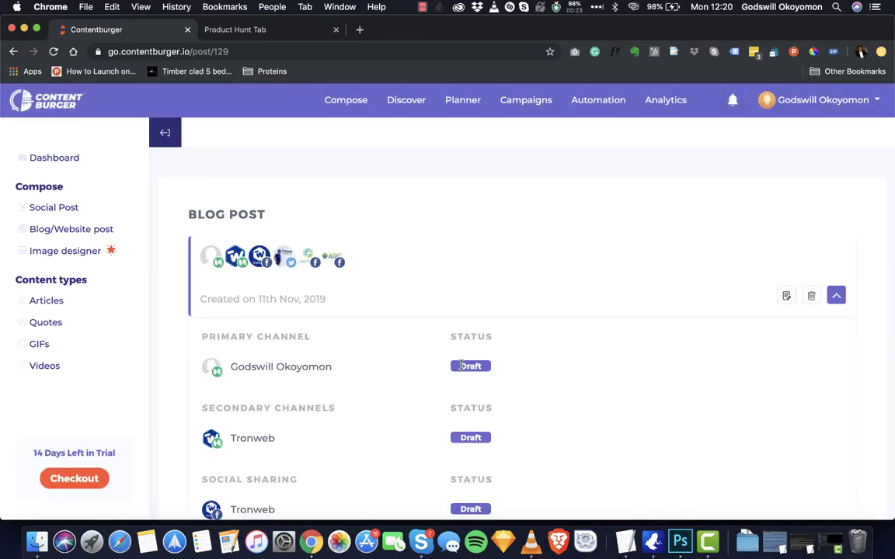
{"action": "scroll", "coordinate": [350, 337], "scroll_direction": "down", "scroll_amount": 4}
{"action": "scroll", "coordinate": [350, 337], "scroll_direction": "up", "scroll_amount": 3}
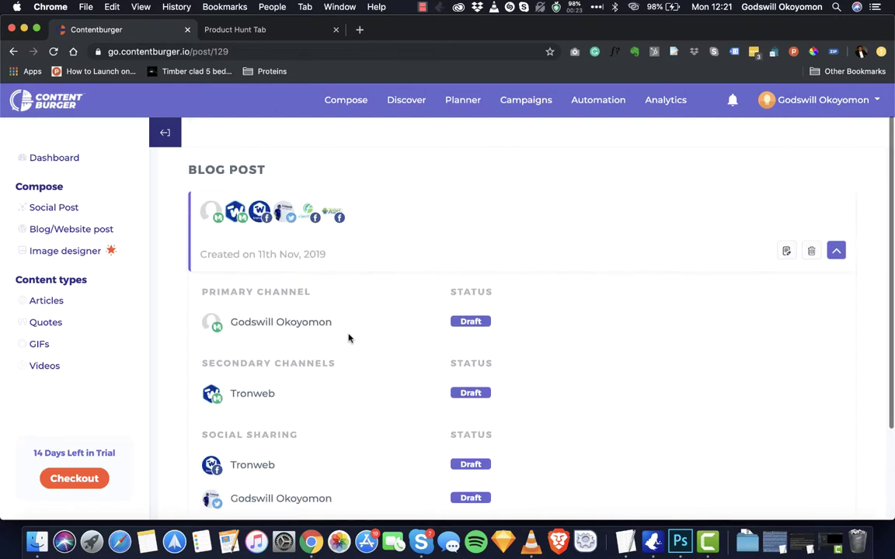
{"action": "scroll", "coordinate": [303, 308], "scroll_direction": "down", "scroll_amount": 3}
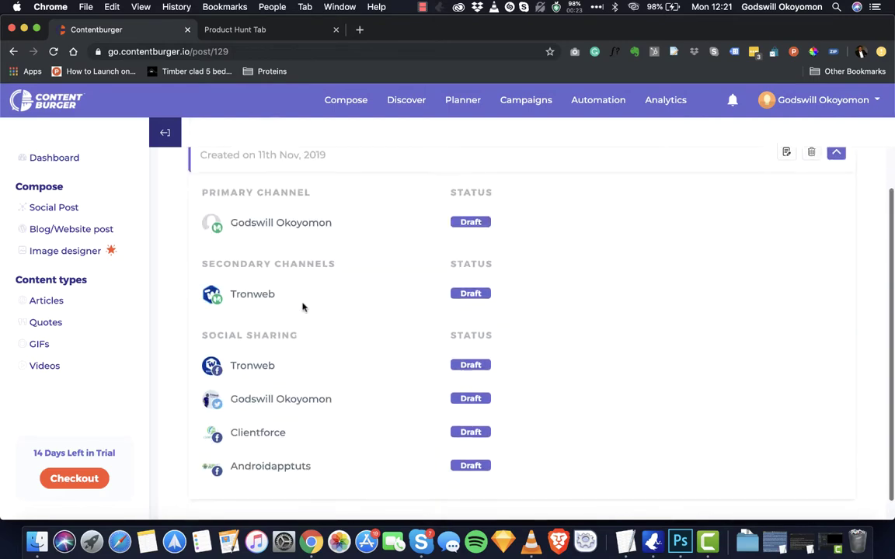
{"action": "scroll", "coordinate": [303, 308], "scroll_direction": "down", "scroll_amount": 1}
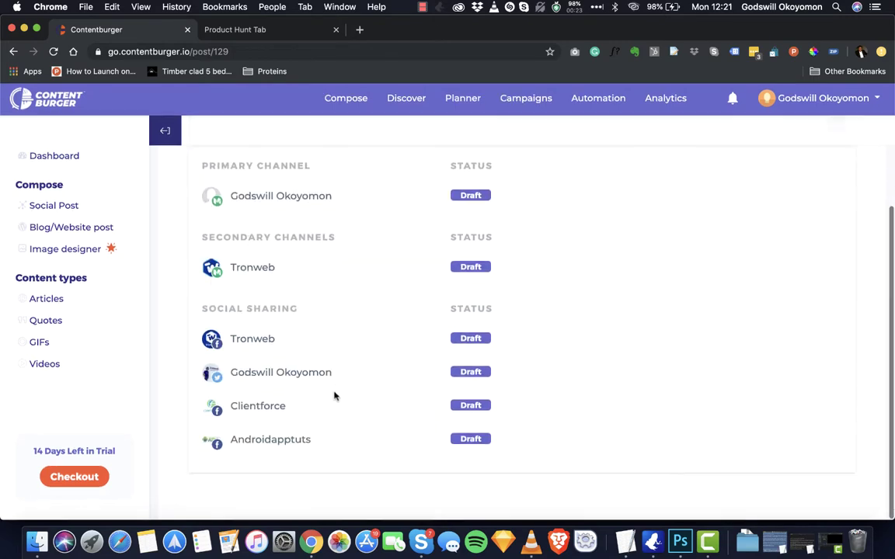
{"action": "scroll", "coordinate": [385, 320], "scroll_direction": "up", "scroll_amount": 5}
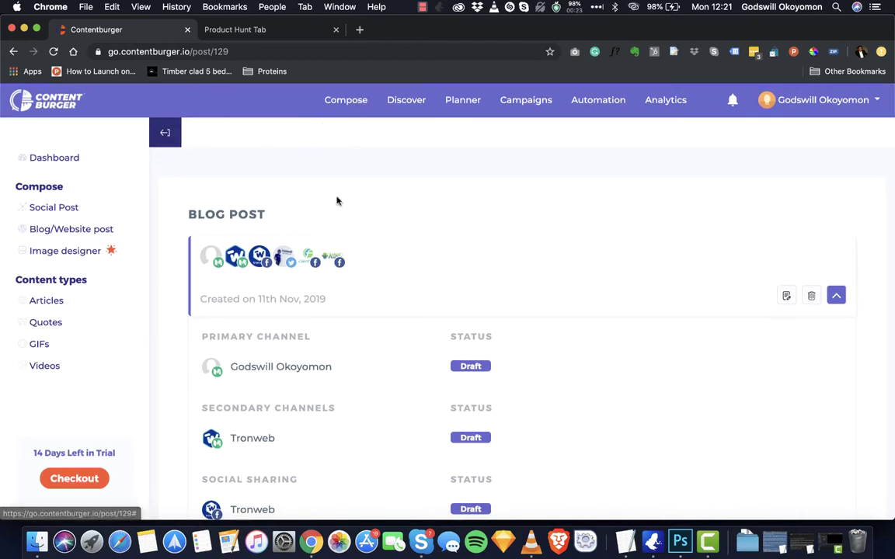
Step: Start composing a new social post, dismiss the welcome introduction, and look over the image and upload sources
{"action": "left_click", "coordinate": [351, 105]}
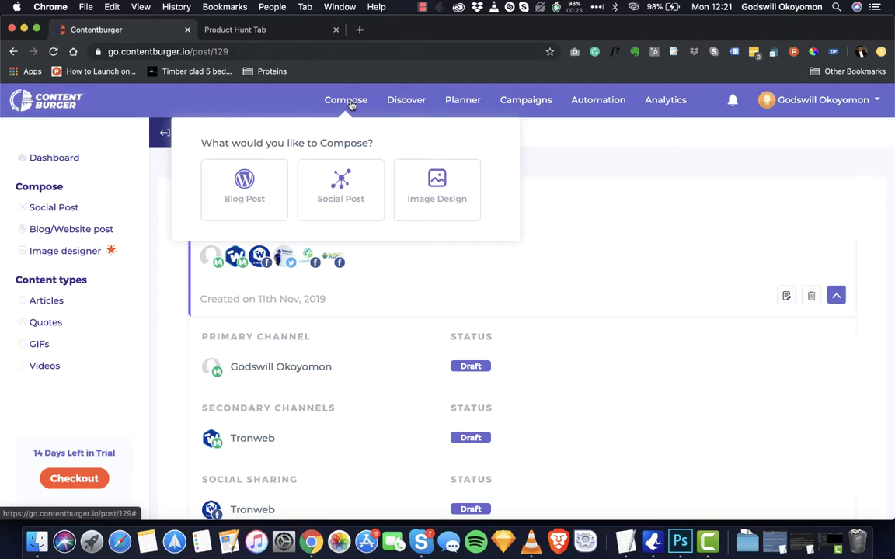
{"action": "left_click", "coordinate": [331, 191]}
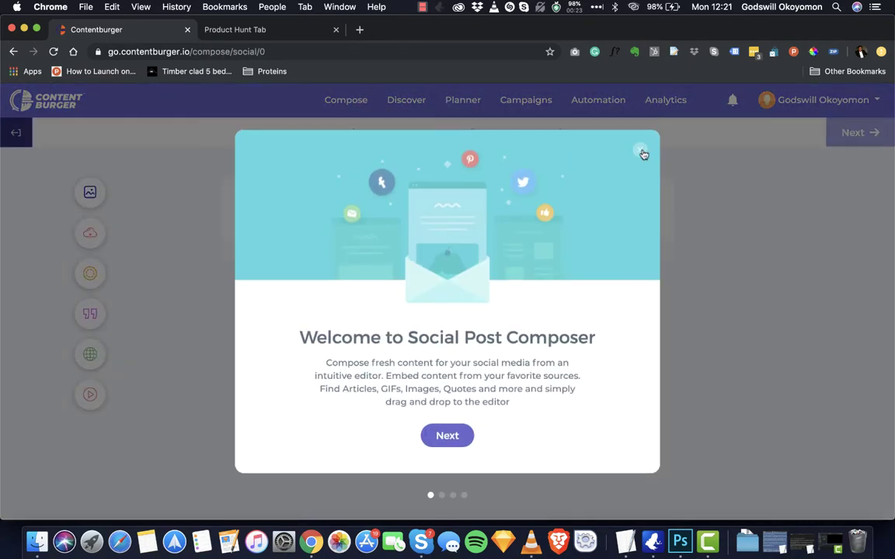
{"action": "left_click", "coordinate": [642, 152]}
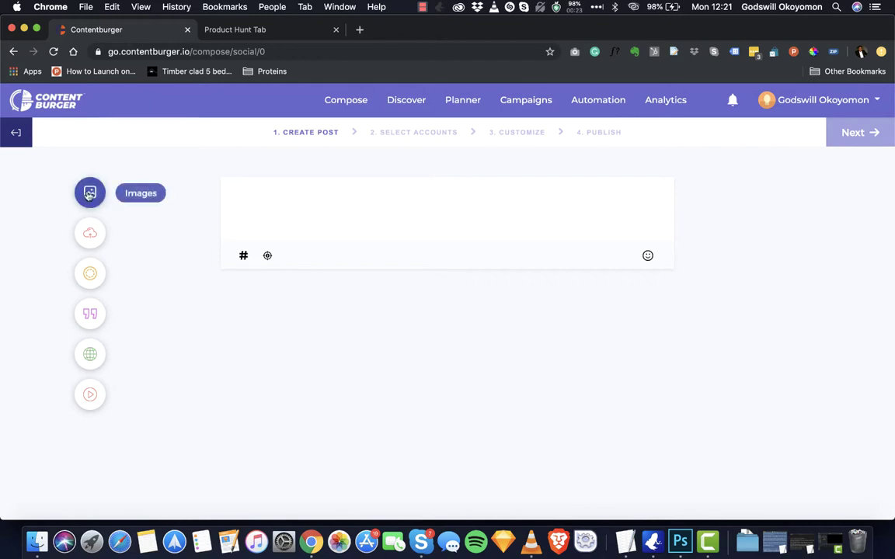
{"action": "left_click", "coordinate": [90, 192]}
{"action": "left_click", "coordinate": [89, 232]}
{"action": "left_click", "coordinate": [418, 260]}
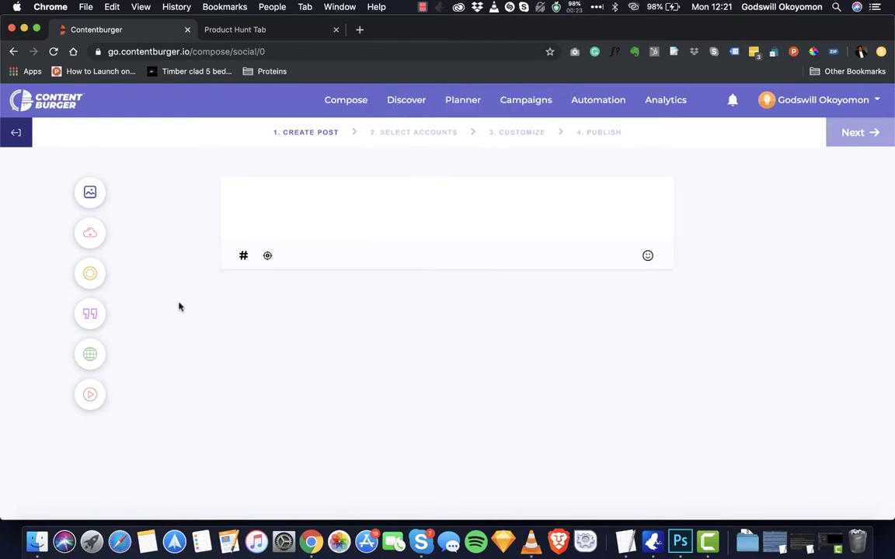
Step: Insert the Guardian article about Mary Shelley into the social post
{"action": "left_click", "coordinate": [89, 354]}
{"action": "left_click_drag", "start_coordinate": [210, 342], "coordinate": [498, 226]}
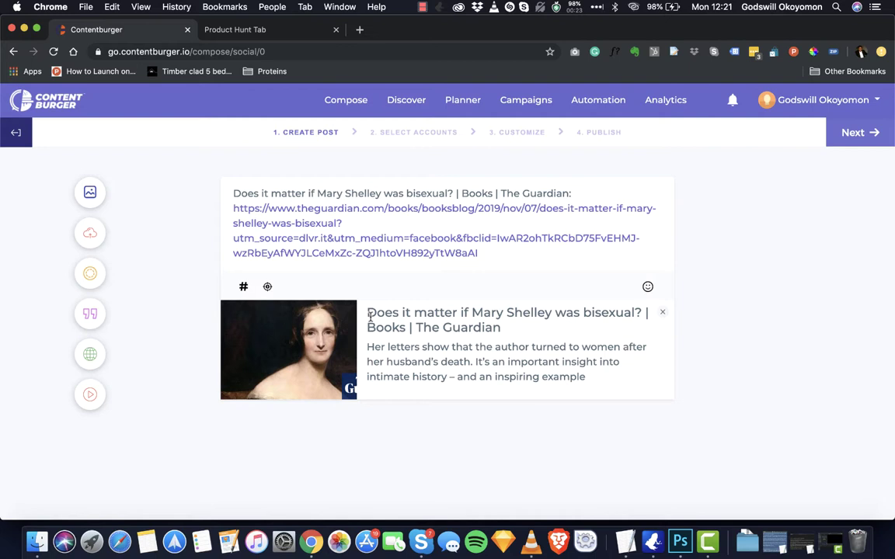
Step: Search the articles for "business" and replace the post's content with the CNN article on Hong Kong protests and Disney profits
{"action": "left_click", "coordinate": [89, 355]}
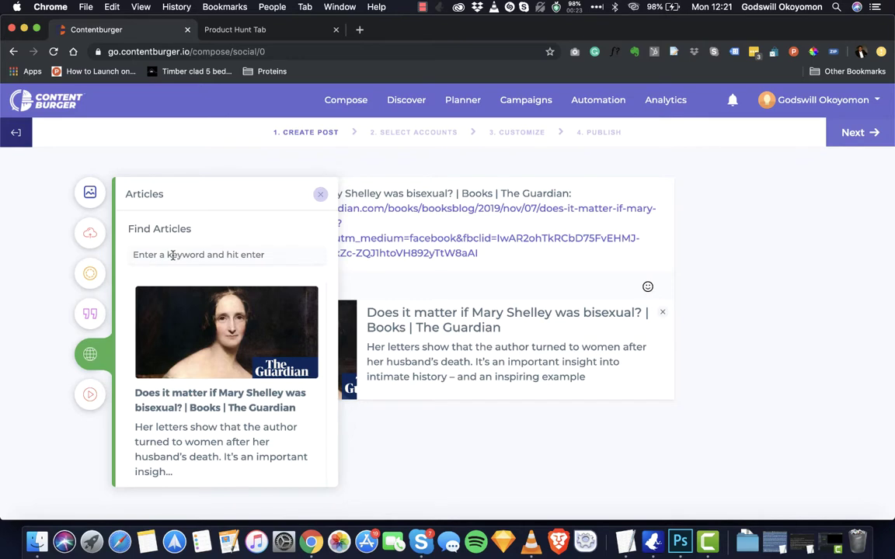
{"action": "type", "text": "business"}
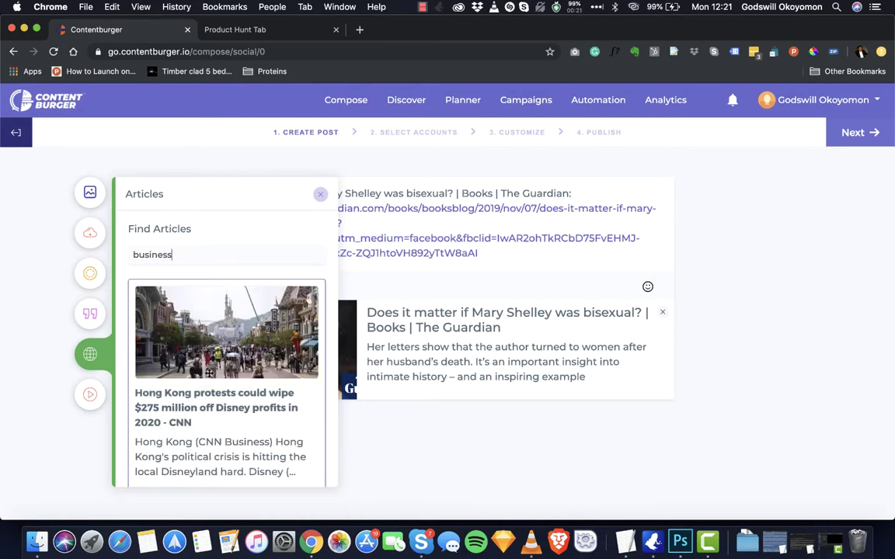
{"action": "left_click_drag", "start_coordinate": [208, 373], "coordinate": [553, 232]}
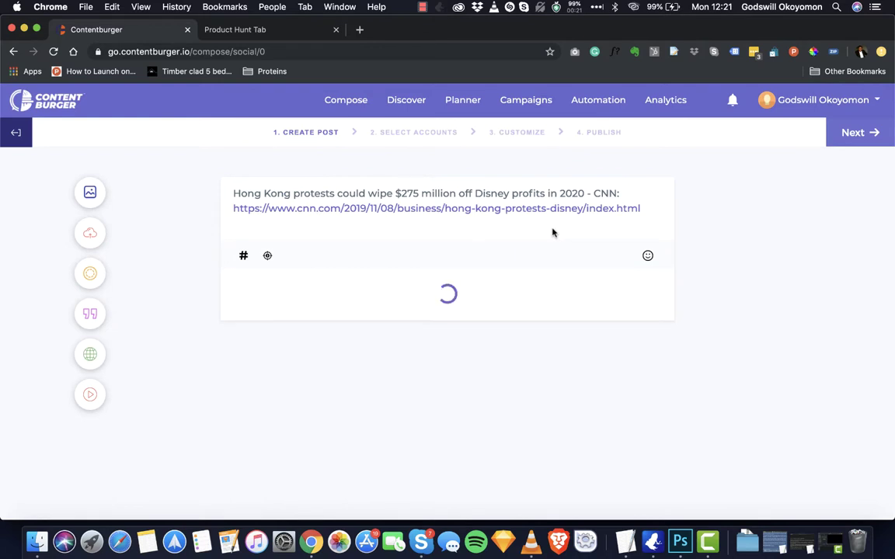
Step: Search the images for "hong kong" and try to add the red-lit night street photo to the post
{"action": "left_click", "coordinate": [90, 192]}
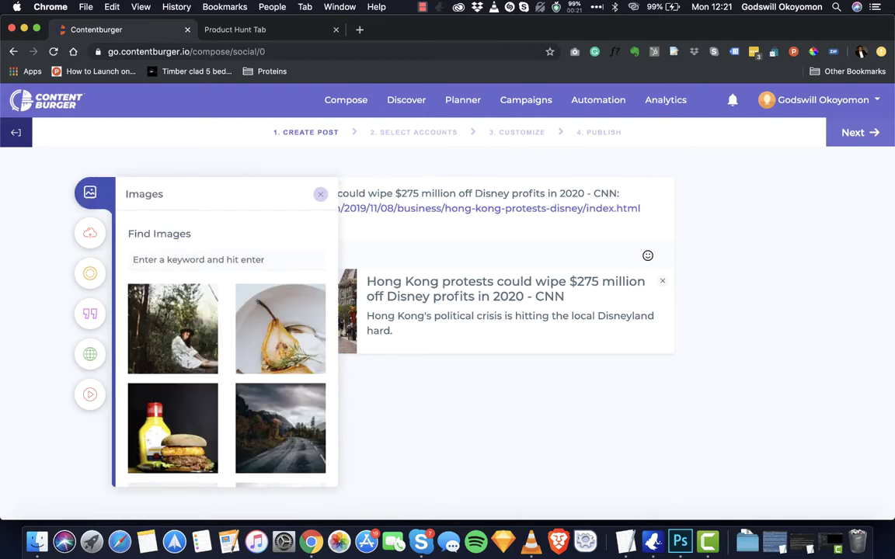
{"action": "type", "text": "hon"}
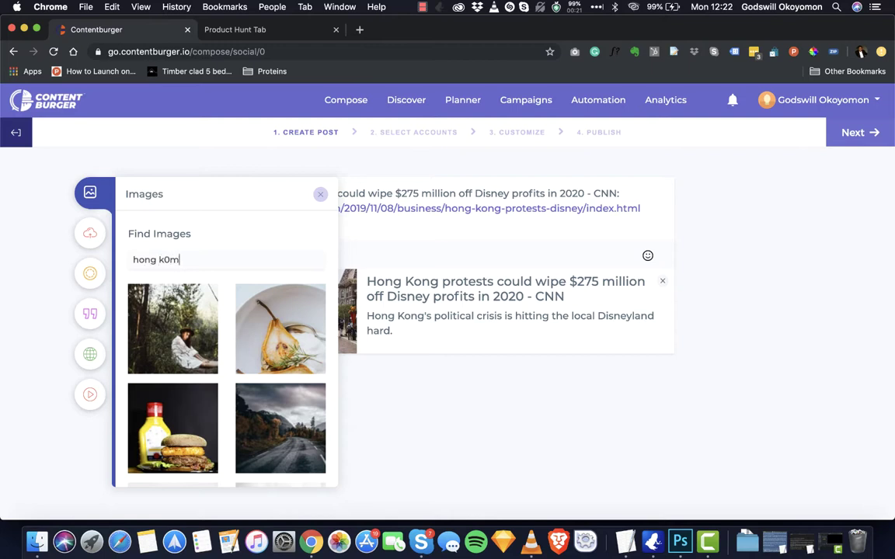
{"action": "type", "text": "g komngg"}
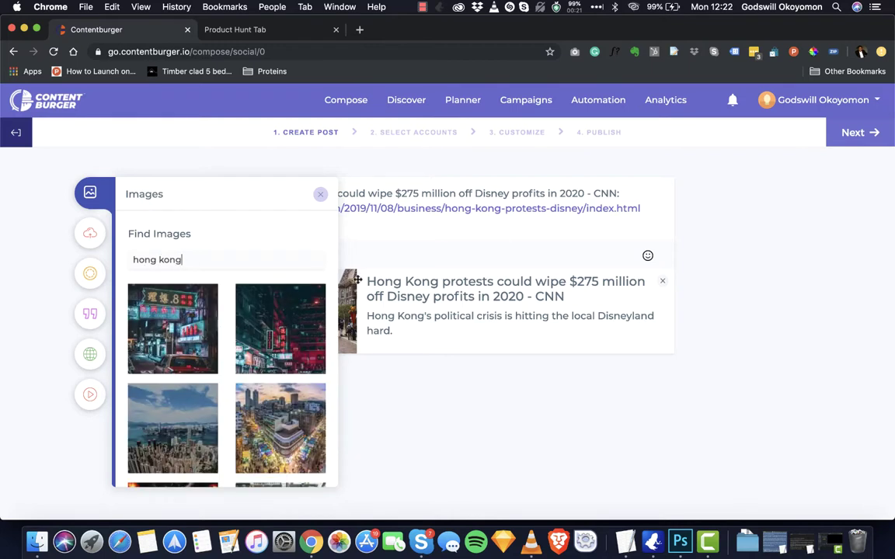
{"action": "scroll", "coordinate": [287, 423], "scroll_direction": "down", "scroll_amount": 3}
{"action": "scroll", "coordinate": [288, 424], "scroll_direction": "up", "scroll_amount": 3}
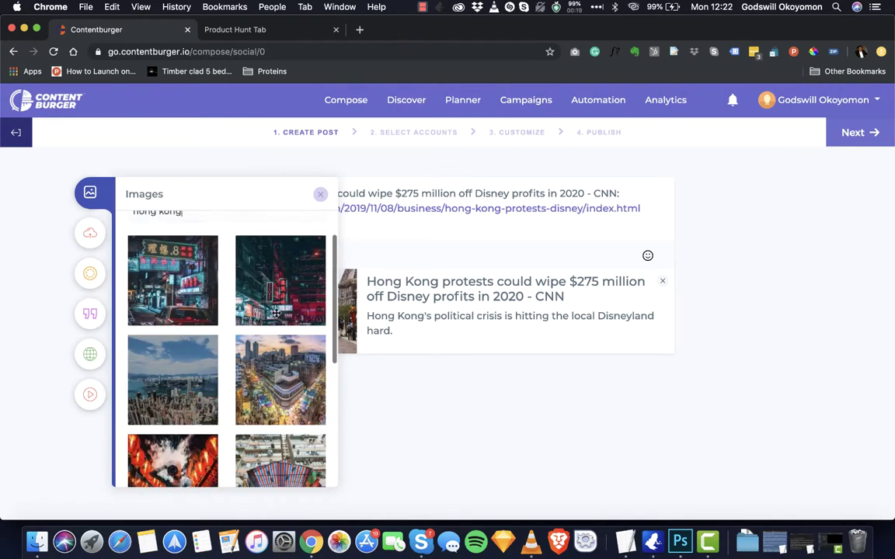
{"action": "left_click_drag", "start_coordinate": [282, 313], "coordinate": [452, 209]}
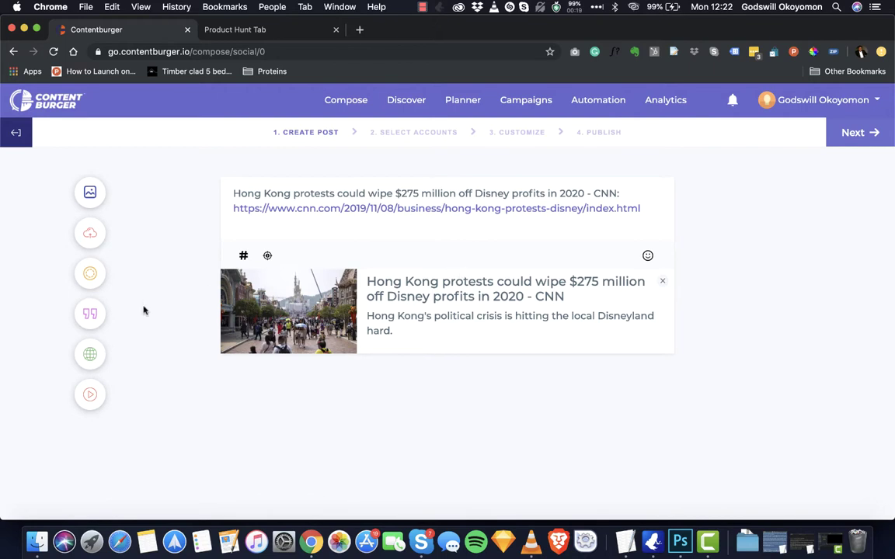
Step: Search the quotes for "power"
{"action": "left_click", "coordinate": [87, 320]}
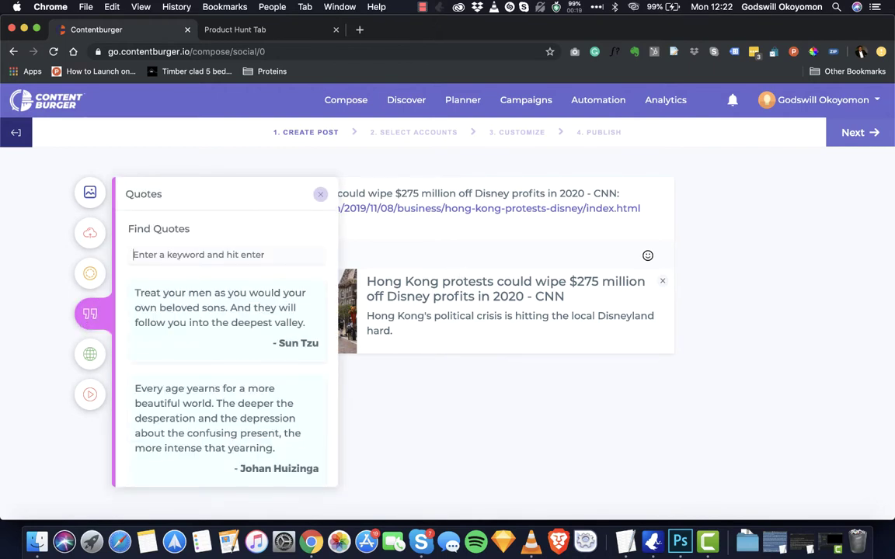
{"action": "type", "text": "power"}
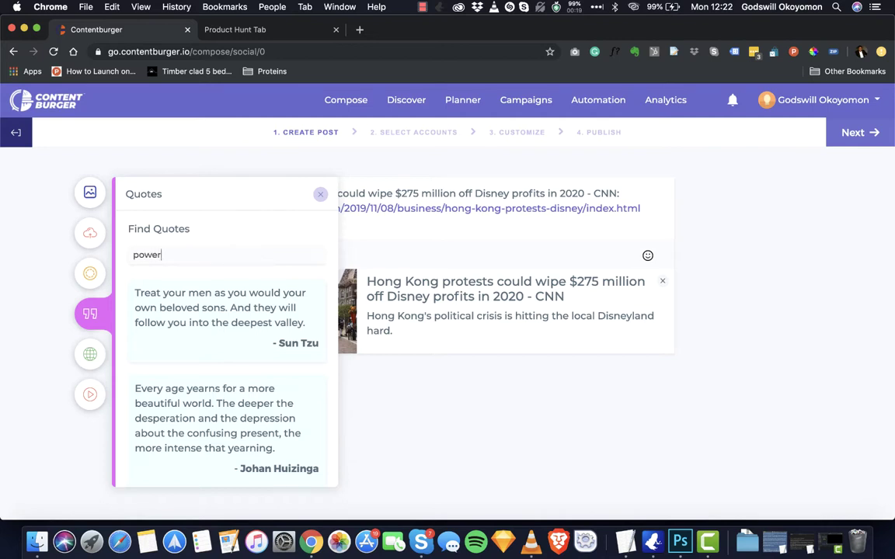
{"action": "key", "text": "Return"}
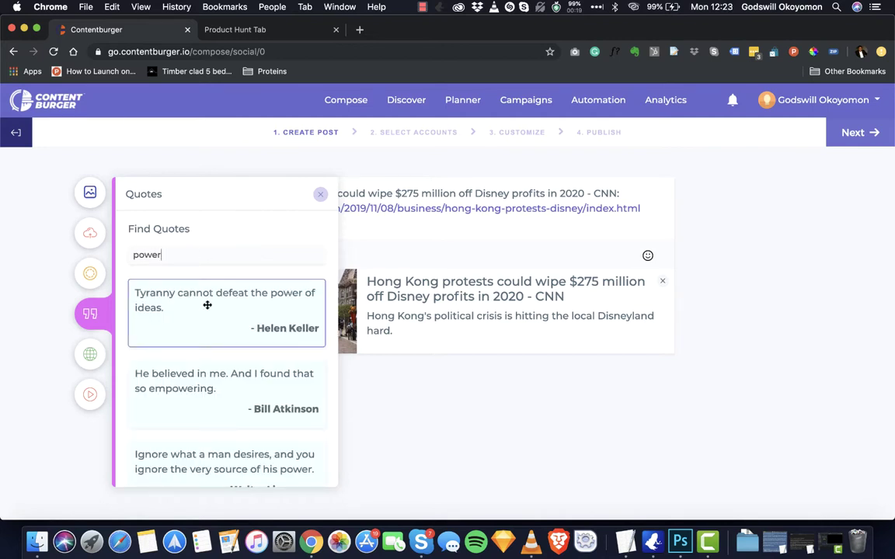
Step: Examine the uploads source by checking the file chooser and previewing the uploaded image without inserting it
{"action": "left_click", "coordinate": [90, 235]}
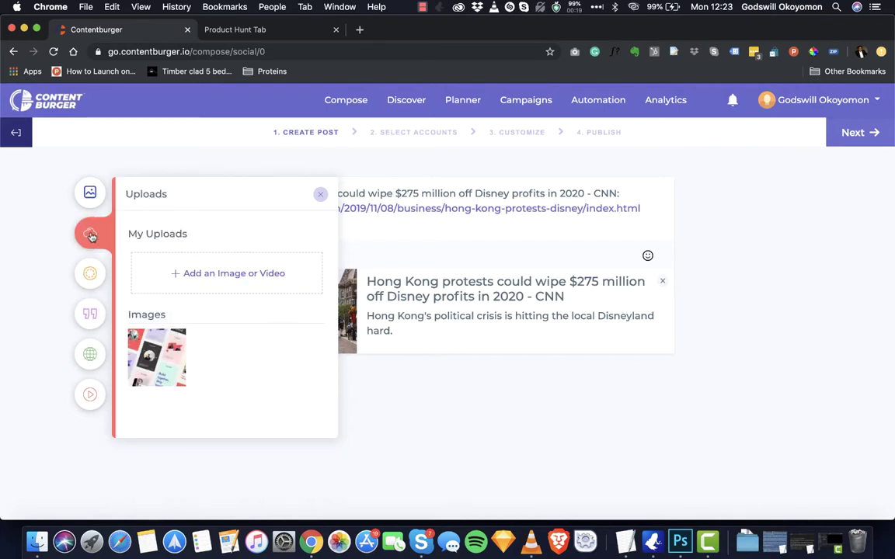
{"action": "left_click", "coordinate": [251, 287]}
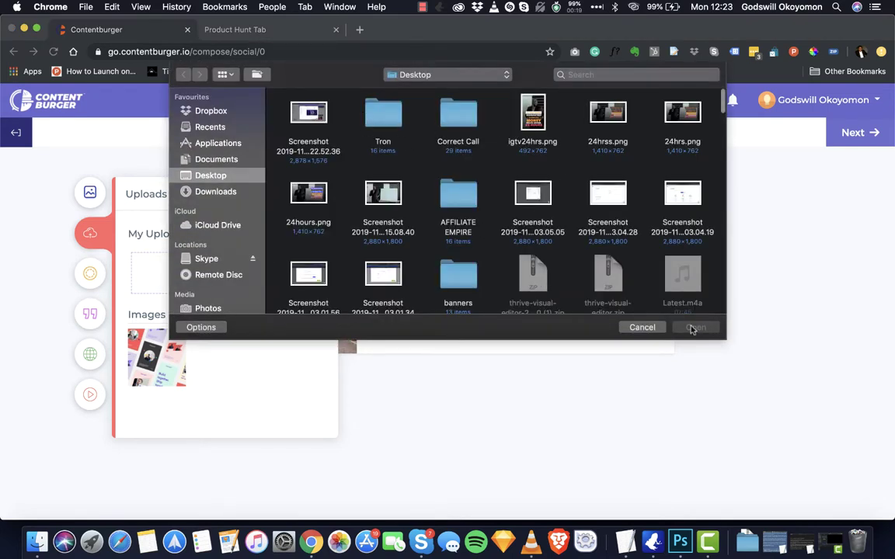
{"action": "left_click", "coordinate": [632, 331]}
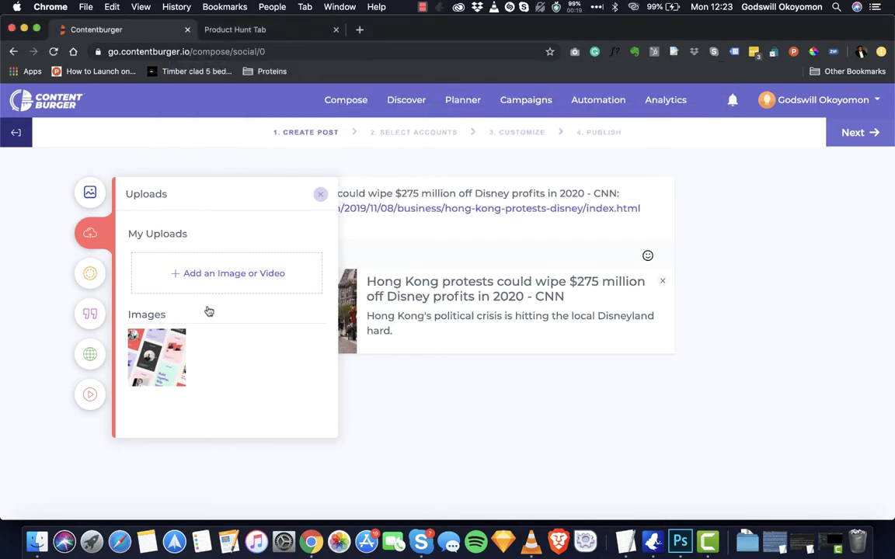
{"action": "left_click", "coordinate": [161, 358]}
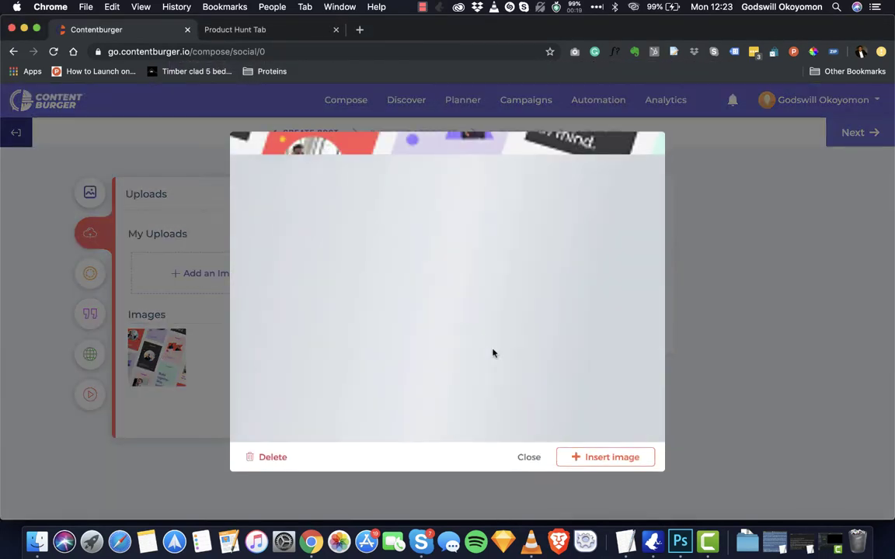
{"action": "left_click", "coordinate": [527, 465]}
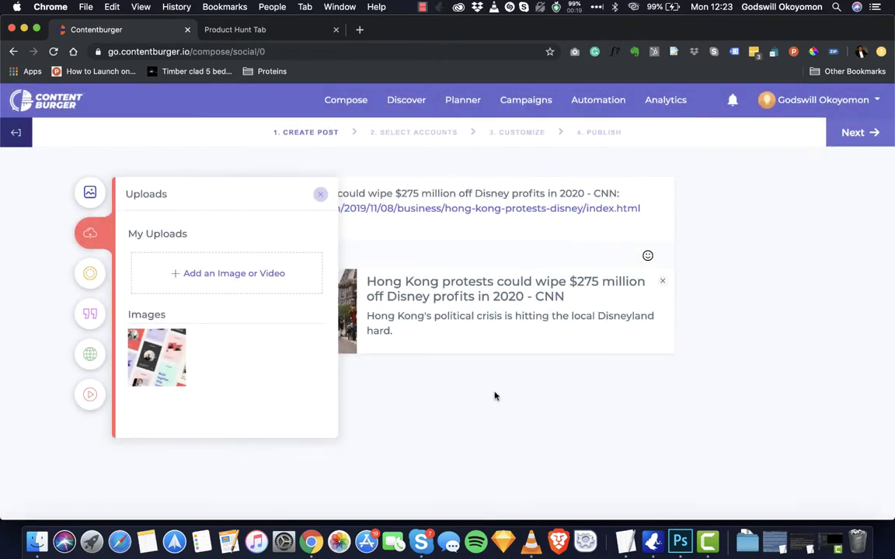
{"action": "left_click", "coordinate": [321, 194]}
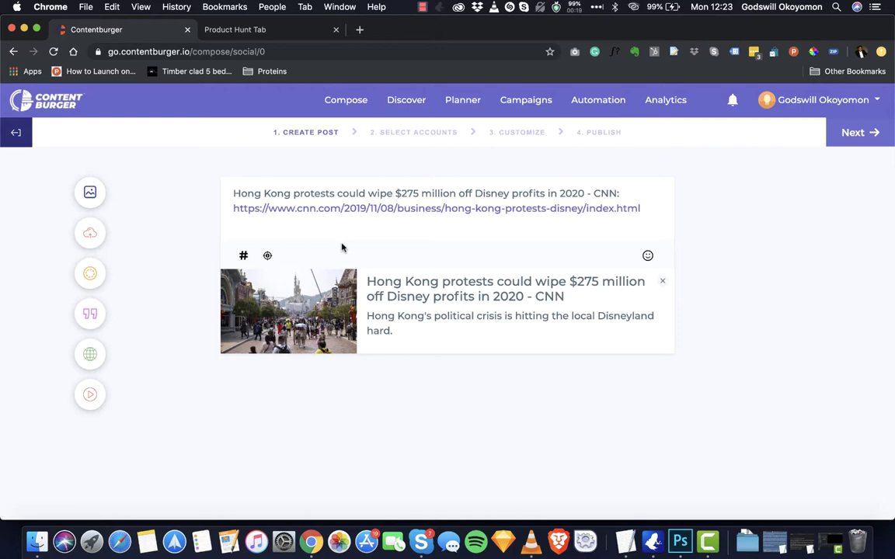
Step: Insert "The - " at the beginning of the social post's text
{"action": "left_click", "coordinate": [234, 194]}
{"action": "type", "text": "The "}
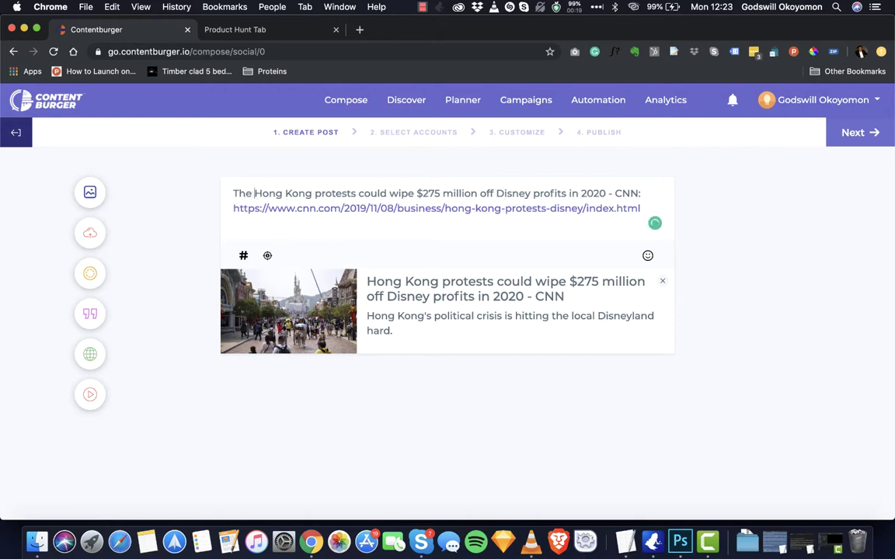
{"action": "type", "text": "-"}
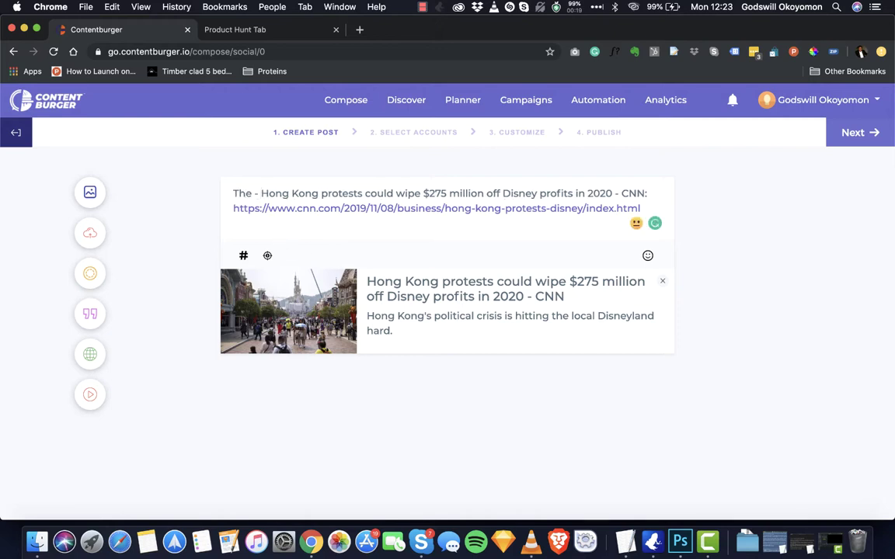
Step: Proceed to account selection and choose the Tronweb and Clientforce Facebook pages and the personal Twitter account
{"action": "left_click", "coordinate": [853, 134]}
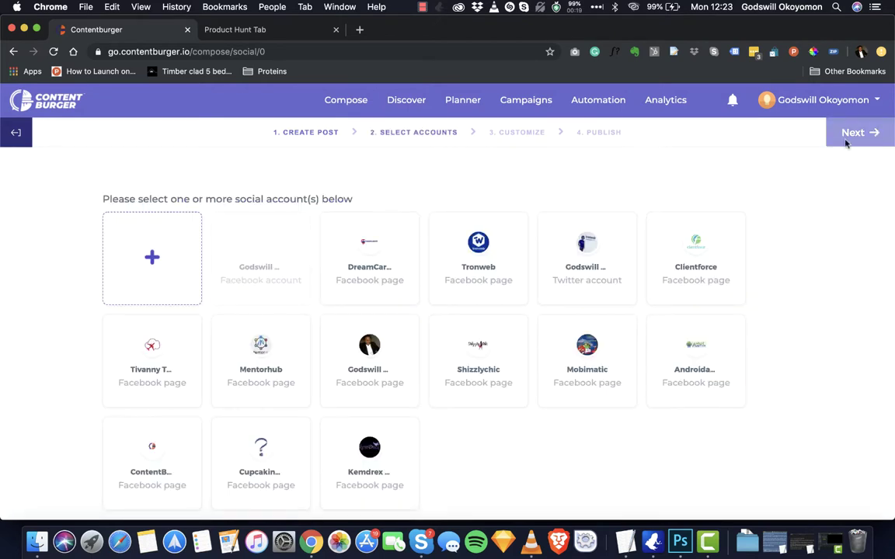
{"action": "left_click", "coordinate": [492, 256]}
{"action": "left_click", "coordinate": [579, 269]}
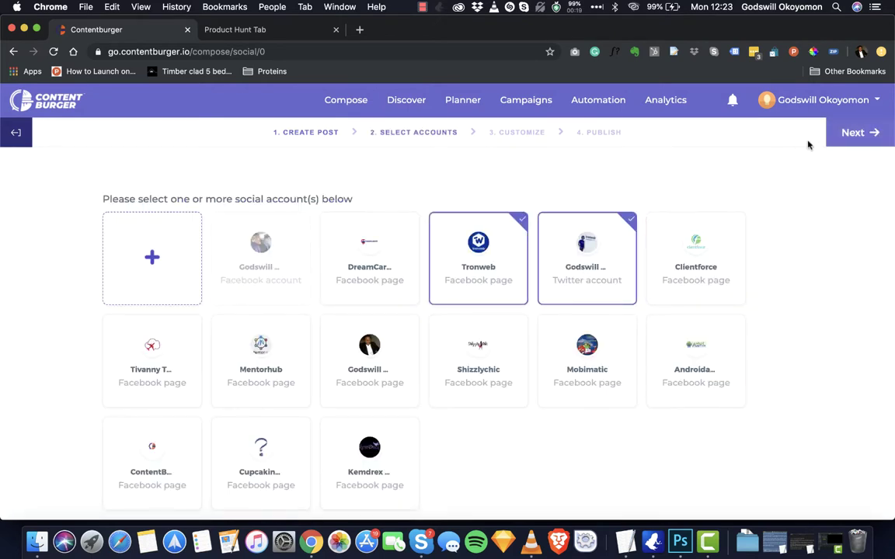
{"action": "left_click", "coordinate": [666, 238]}
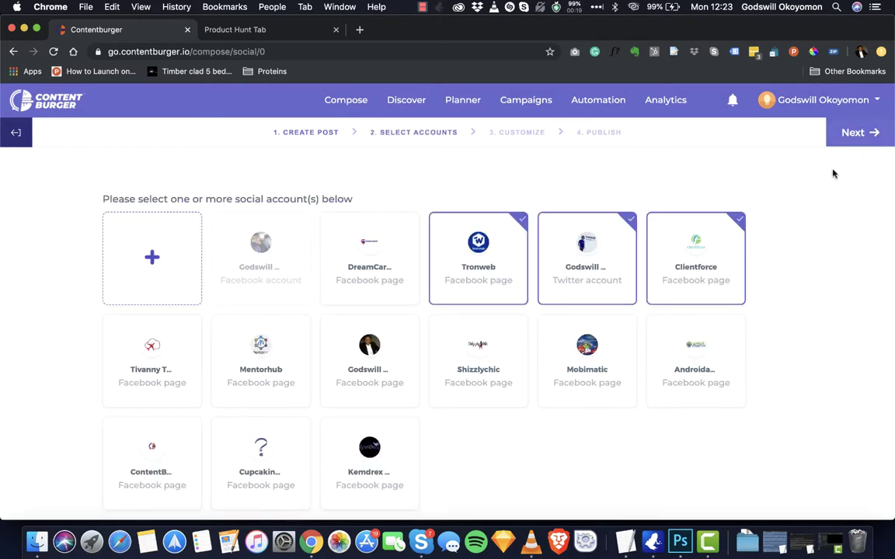
Step: Proceed through the customization stage to publishing and save the social post as a draft
{"action": "left_click", "coordinate": [854, 132]}
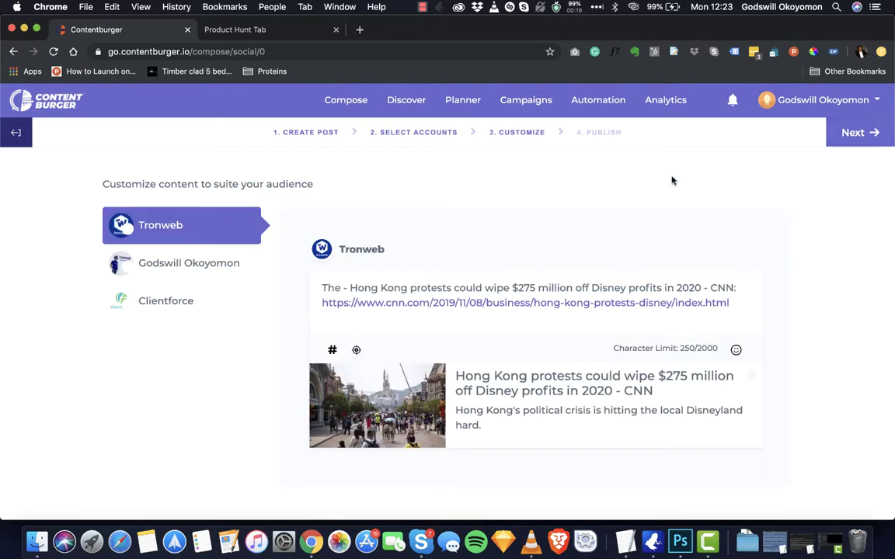
{"action": "left_click", "coordinate": [875, 134]}
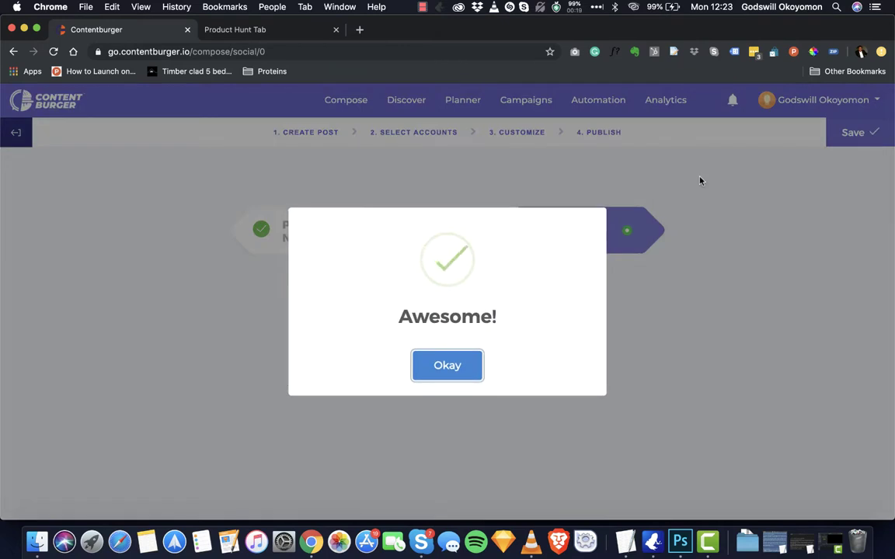
Step: Dismiss the save confirmation and start a new image design from the design overview, skipping the welcome introduction
{"action": "left_click", "coordinate": [448, 365]}
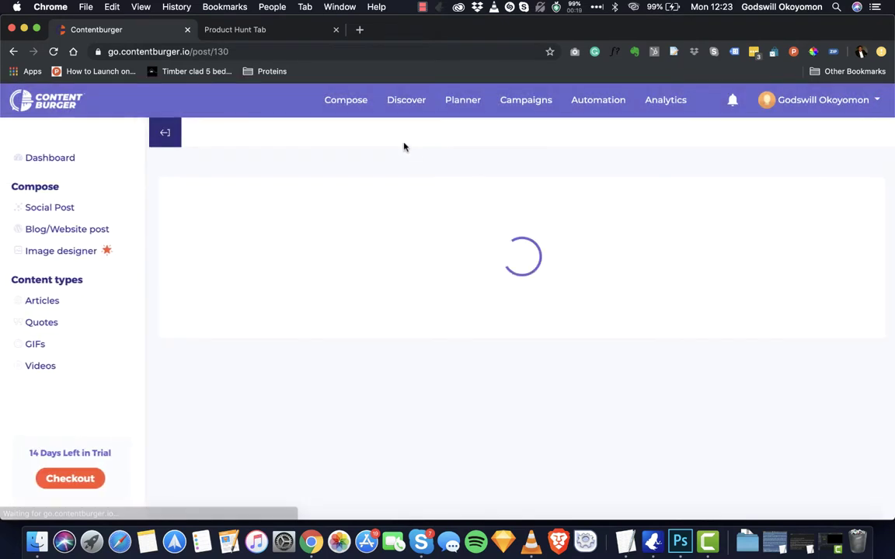
{"action": "left_click", "coordinate": [347, 101]}
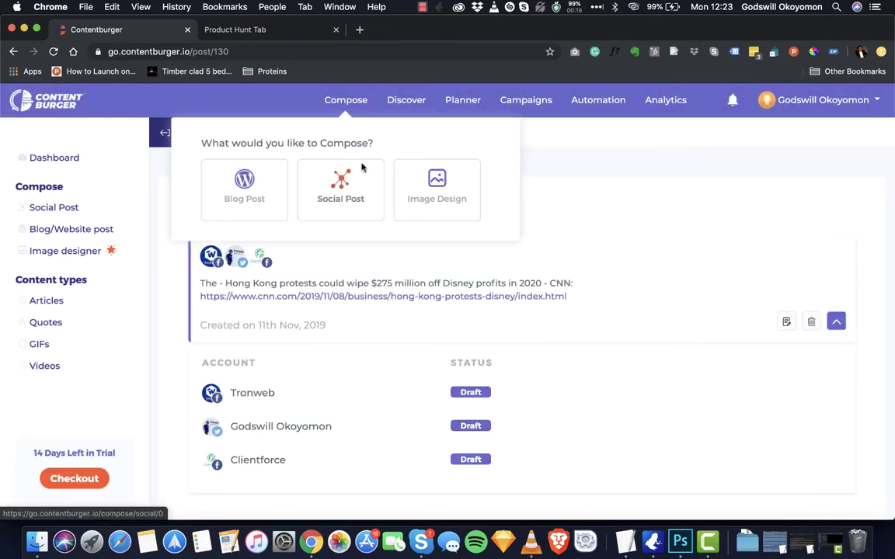
{"action": "left_click", "coordinate": [451, 192]}
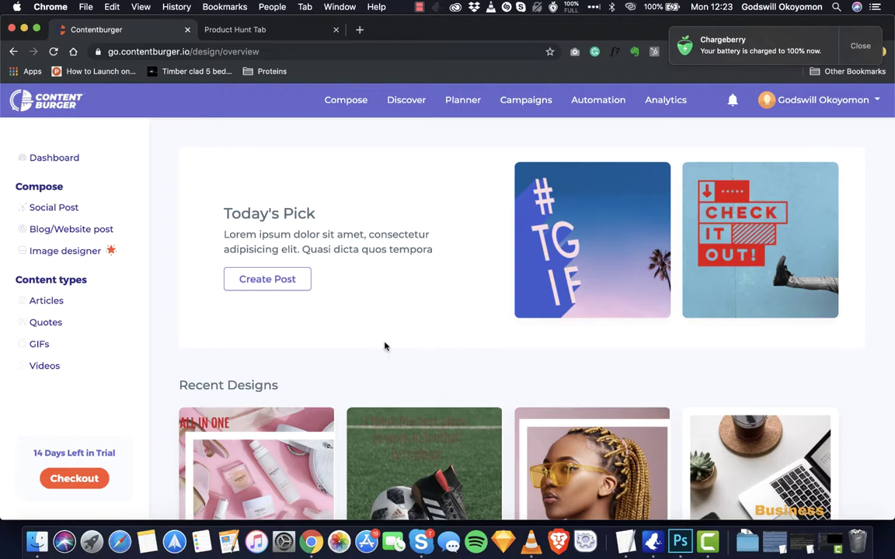
{"action": "scroll", "coordinate": [385, 347], "scroll_direction": "down", "scroll_amount": 5}
{"action": "scroll", "coordinate": [426, 293], "scroll_direction": "up", "scroll_amount": 5}
{"action": "scroll", "coordinate": [426, 294], "scroll_direction": "down", "scroll_amount": 3}
{"action": "scroll", "coordinate": [436, 310], "scroll_direction": "up", "scroll_amount": 3}
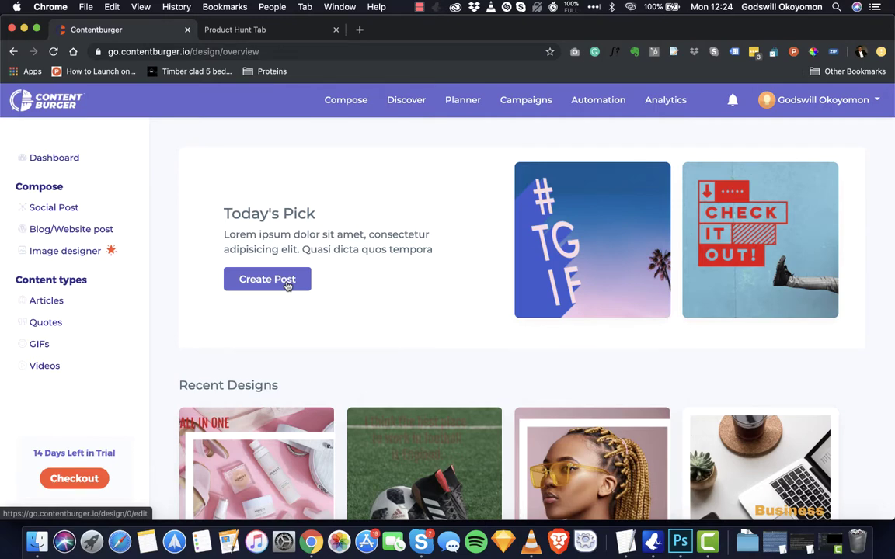
{"action": "left_click", "coordinate": [287, 284]}
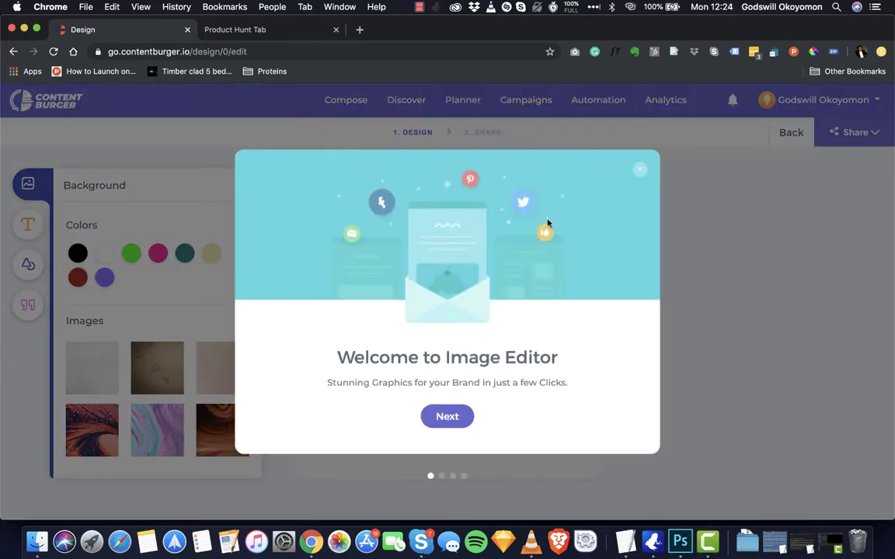
{"action": "left_click", "coordinate": [639, 168]}
Step: Search the background images for "business" and set the photo of the smiling man in an office as the background
{"action": "scroll", "coordinate": [125, 311], "scroll_direction": "down", "scroll_amount": 3}
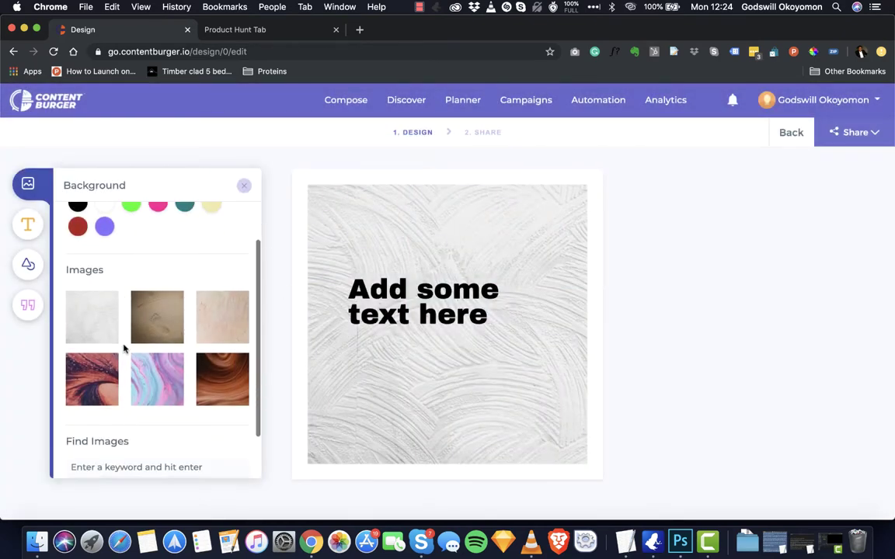
{"action": "scroll", "coordinate": [148, 326], "scroll_direction": "down", "scroll_amount": 3}
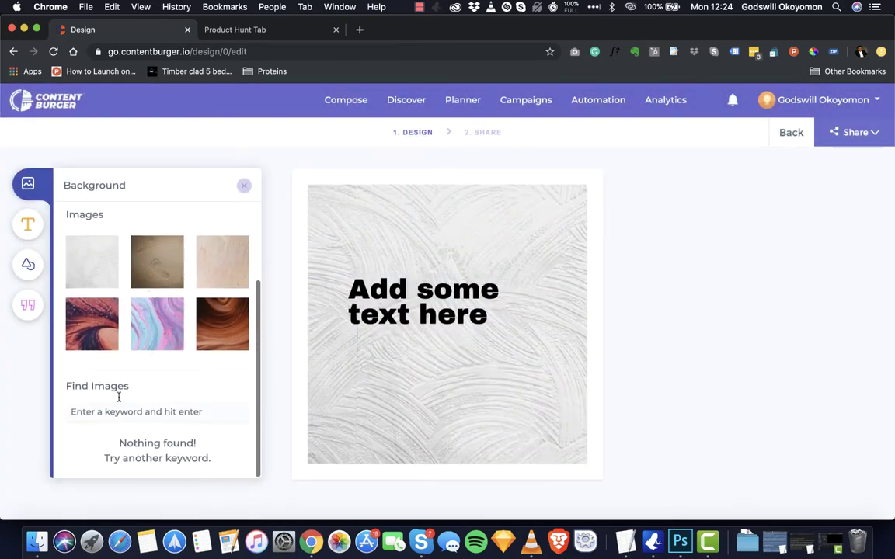
{"action": "key", "text": "Return"}
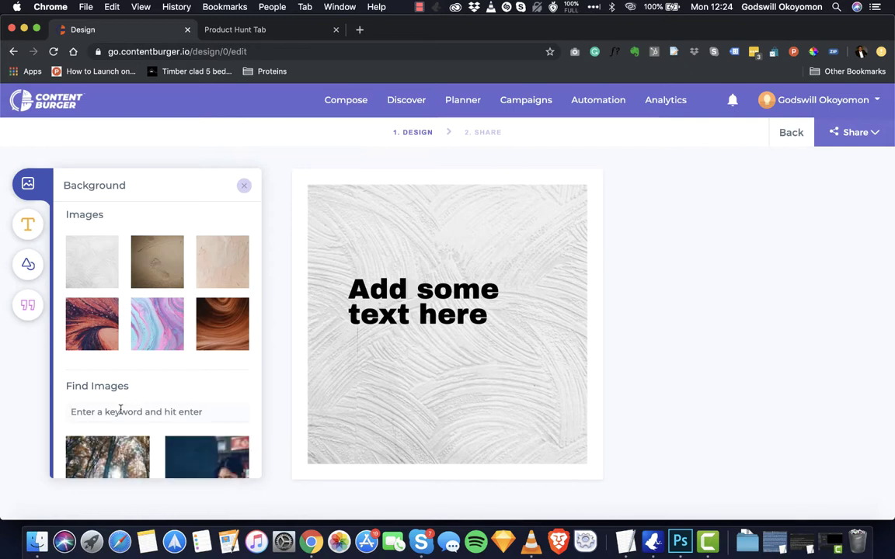
{"action": "type", "text": "business"}
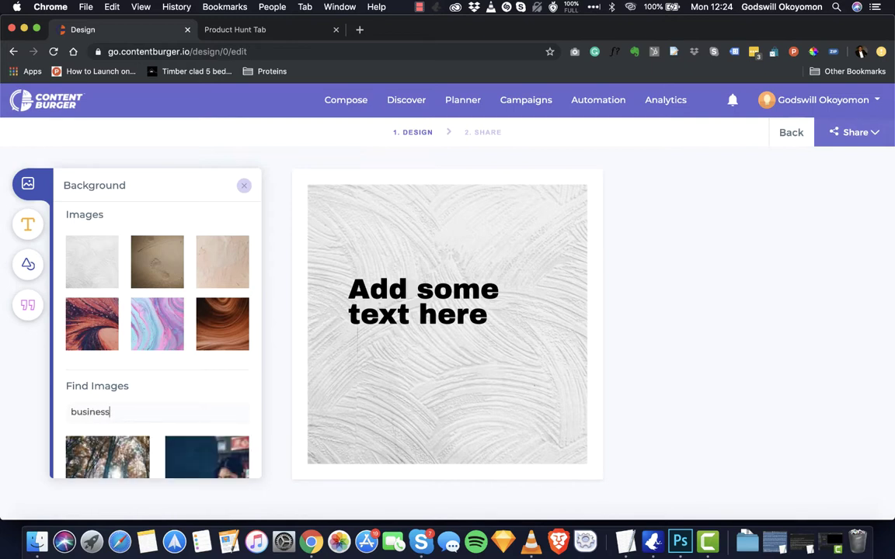
{"action": "key", "text": "Return"}
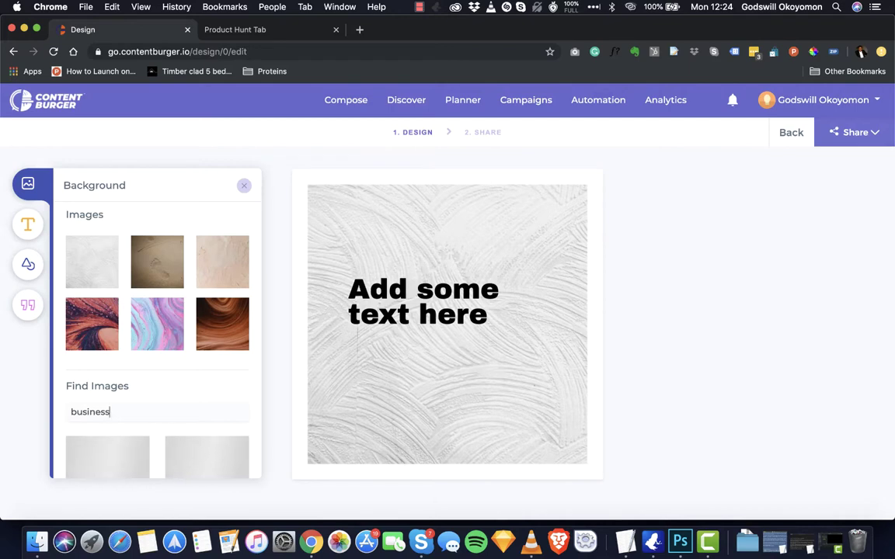
{"action": "scroll", "coordinate": [116, 326], "scroll_direction": "down", "scroll_amount": 3}
{"action": "left_click", "coordinate": [116, 327]}
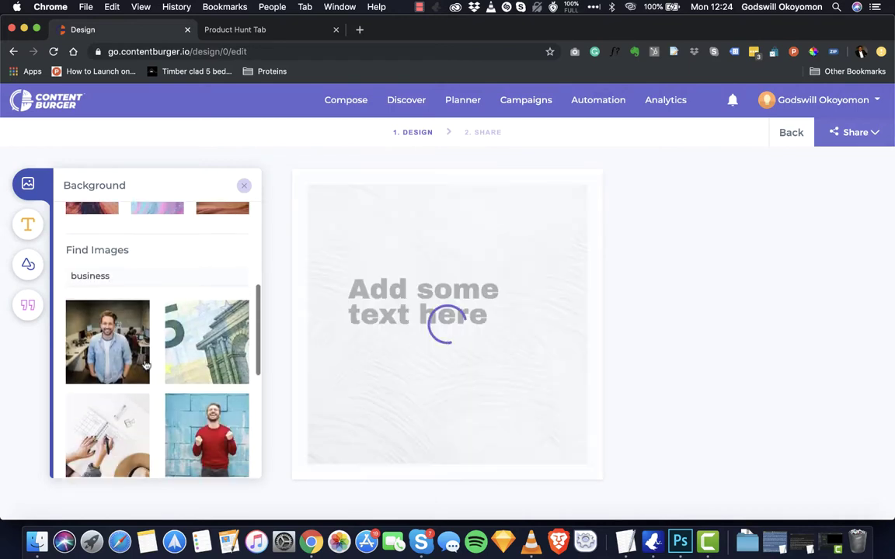
{"action": "scroll", "coordinate": [117, 327], "scroll_direction": "down", "scroll_amount": 1}
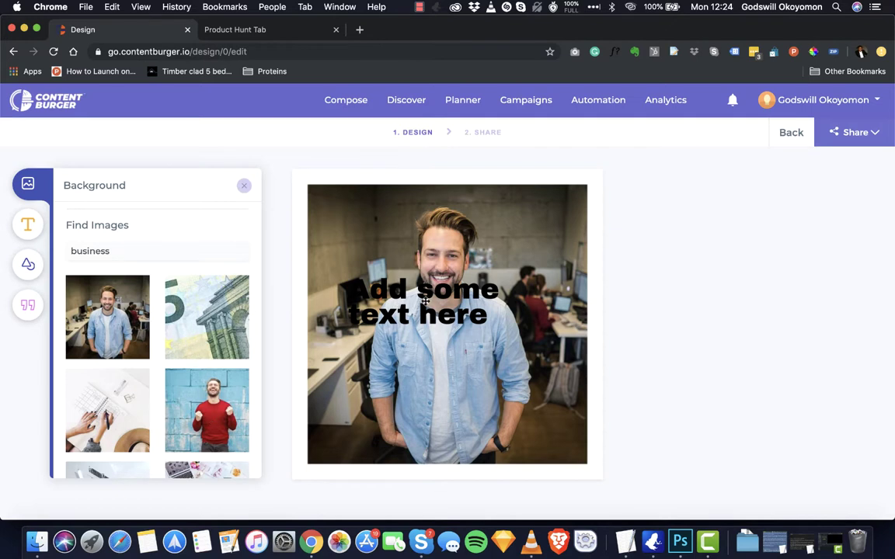
Step: Replace the design's placeholder text with "Business" and move it to the lower-right area of the photo
{"action": "left_click", "coordinate": [412, 292]}
{"action": "left_click", "coordinate": [409, 290]}
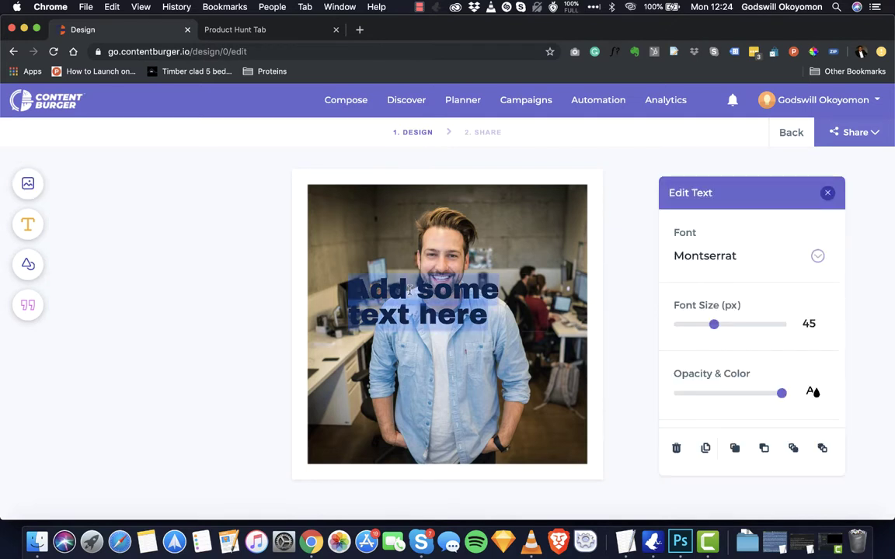
{"action": "type", "text": "Business"}
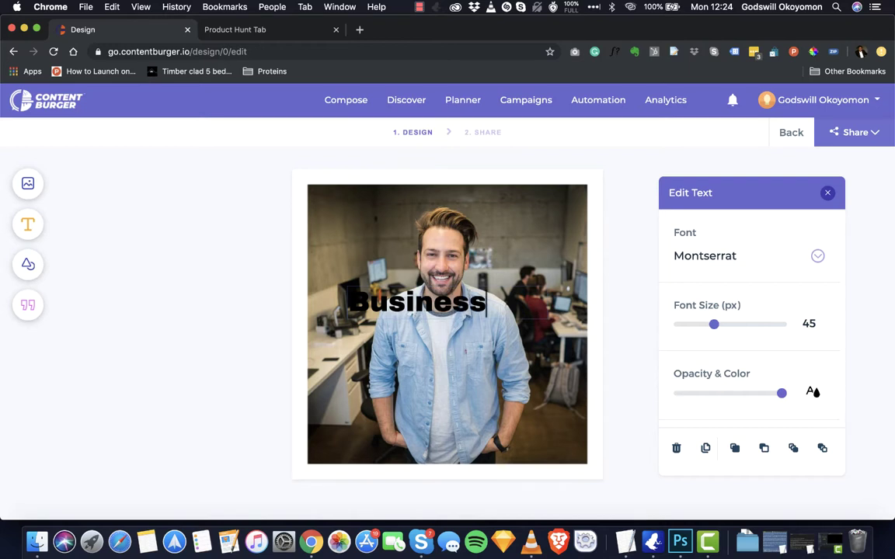
{"action": "left_click_drag", "start_coordinate": [398, 288], "coordinate": [509, 432]}
Step: Change the color of the "Business" text to the orange swatch and keep the text element selected
{"action": "double_click", "coordinate": [509, 432]}
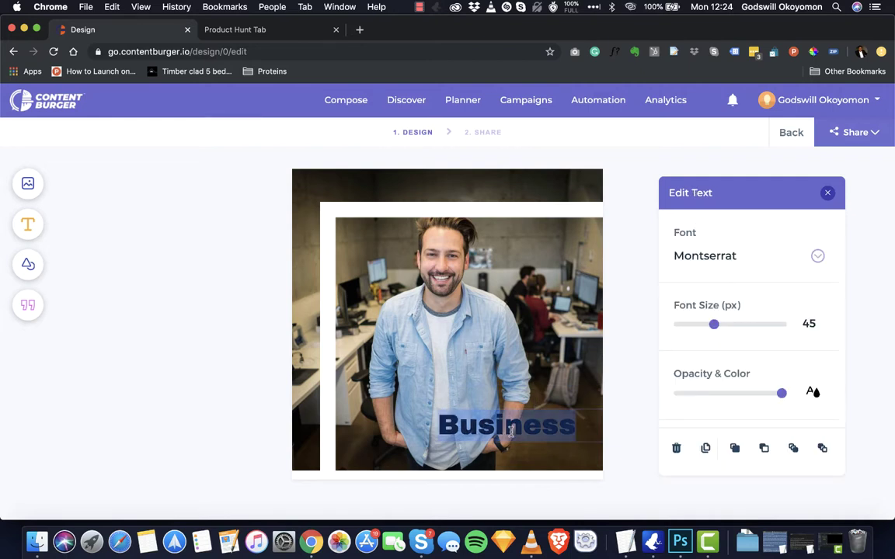
{"action": "left_click", "coordinate": [812, 392]}
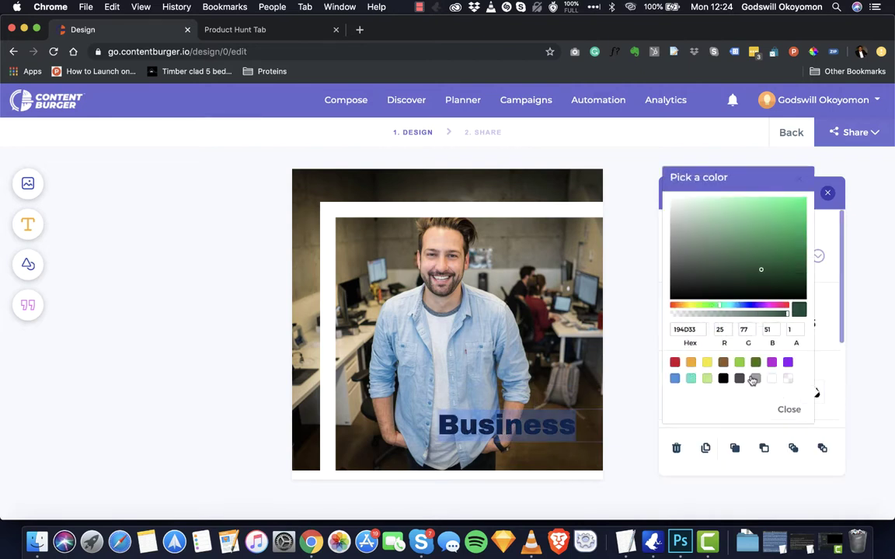
{"action": "left_click", "coordinate": [691, 365]}
{"action": "left_click", "coordinate": [533, 432]}
{"action": "left_click", "coordinate": [538, 426]}
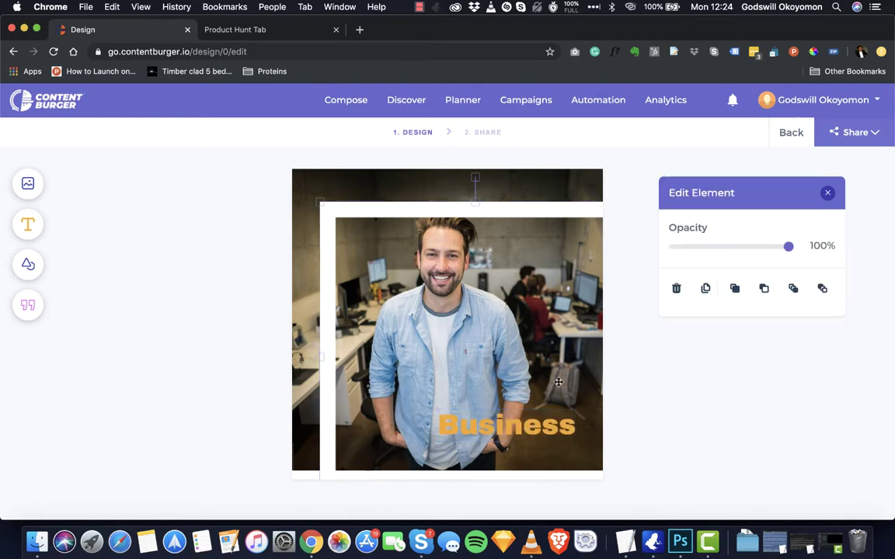
{"action": "left_click", "coordinate": [542, 427]}
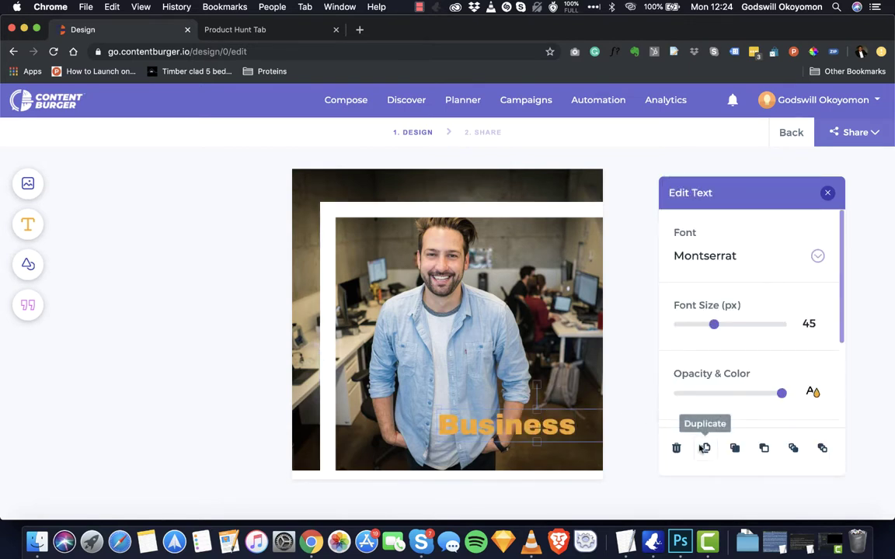
Step: Reopen the background options at the image search
{"action": "left_click", "coordinate": [28, 184]}
{"action": "scroll", "coordinate": [148, 311], "scroll_direction": "down", "scroll_amount": 5}
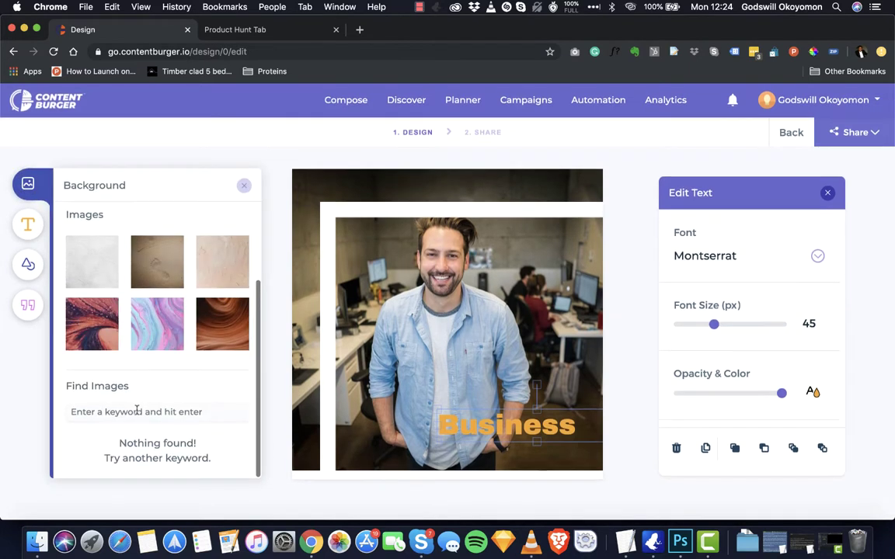
{"action": "left_click", "coordinate": [123, 410]}
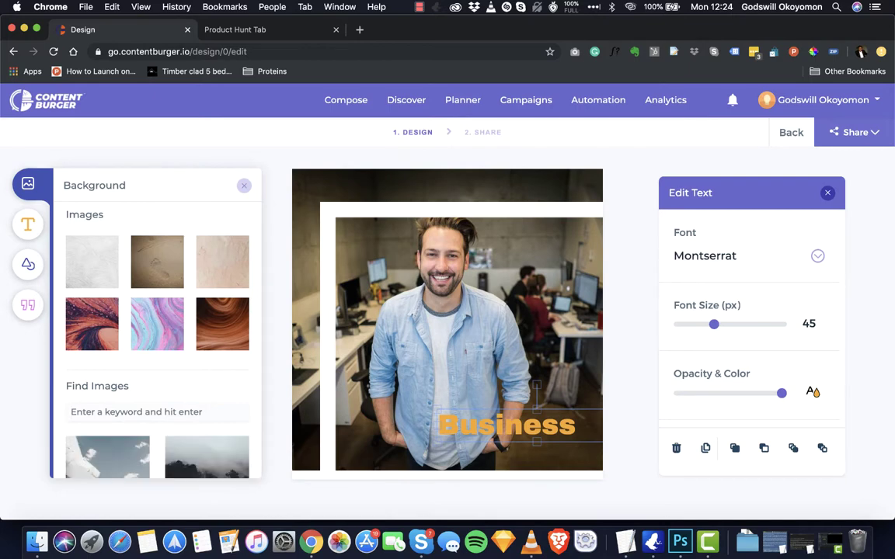
{"action": "scroll", "coordinate": [124, 374], "scroll_direction": "down", "scroll_amount": 5}
{"action": "scroll", "coordinate": [124, 374], "scroll_direction": "up", "scroll_amount": 3}
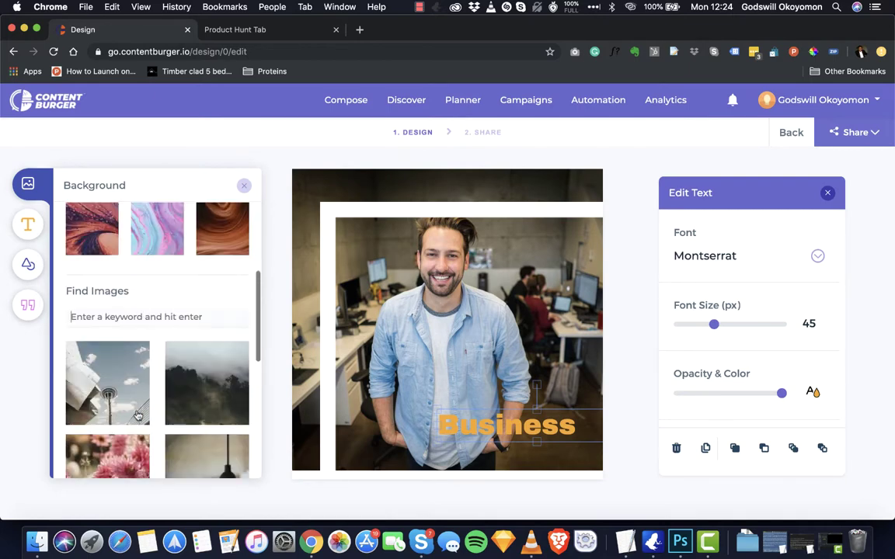
{"action": "left_click", "coordinate": [28, 223]}
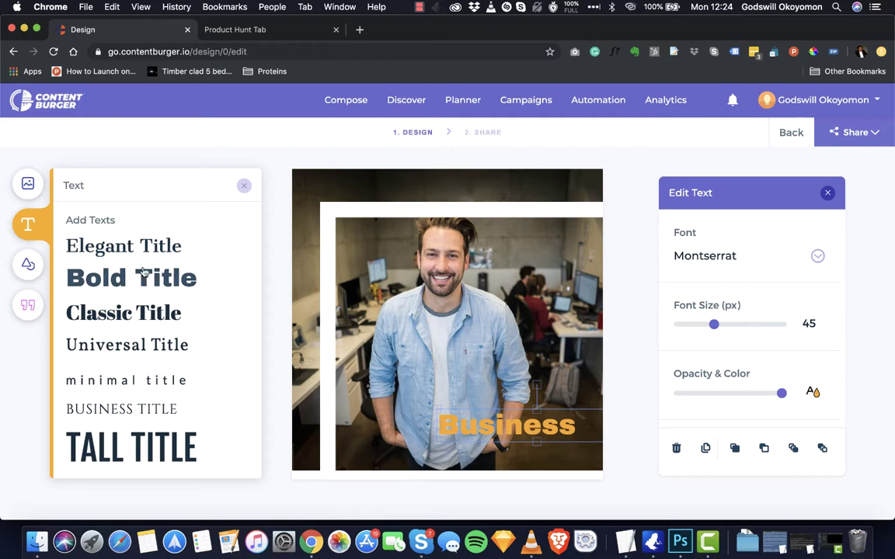
{"action": "left_click", "coordinate": [28, 264]}
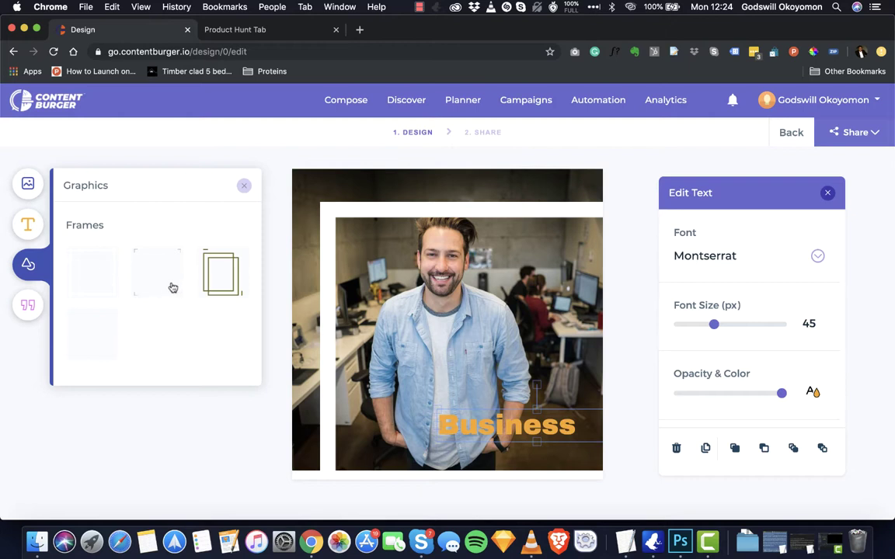
Step: Find quotes about success and add "Success doesn't come to you... you go to it." to the design
{"action": "left_click", "coordinate": [36, 305]}
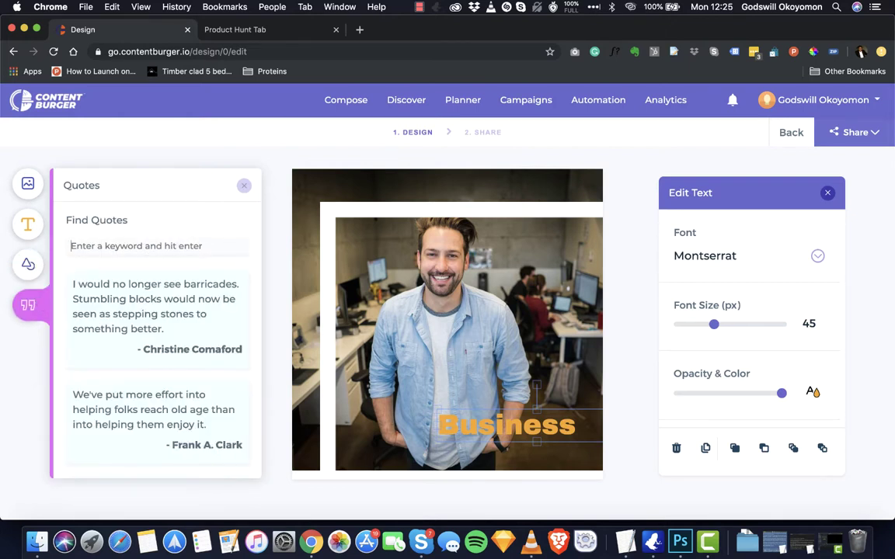
{"action": "type", "text": "succe"}
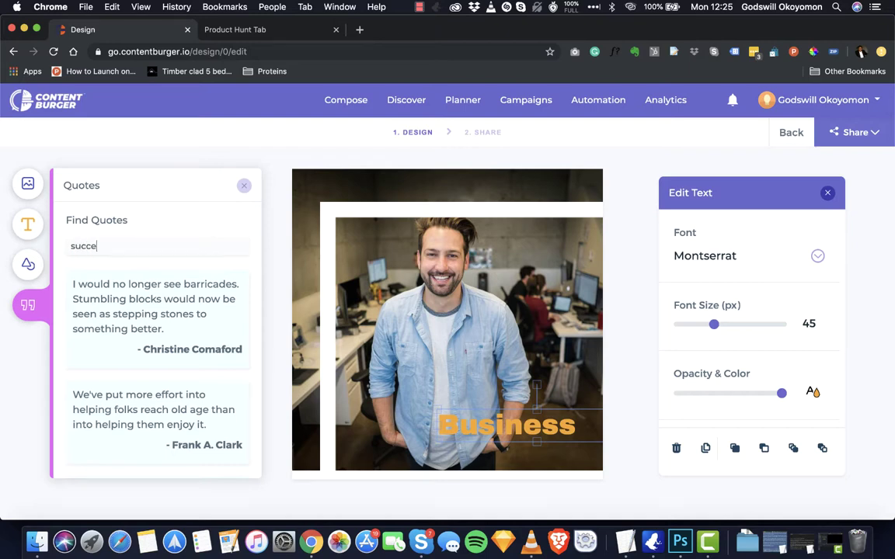
{"action": "scroll", "coordinate": [142, 312], "scroll_direction": "down", "scroll_amount": 5}
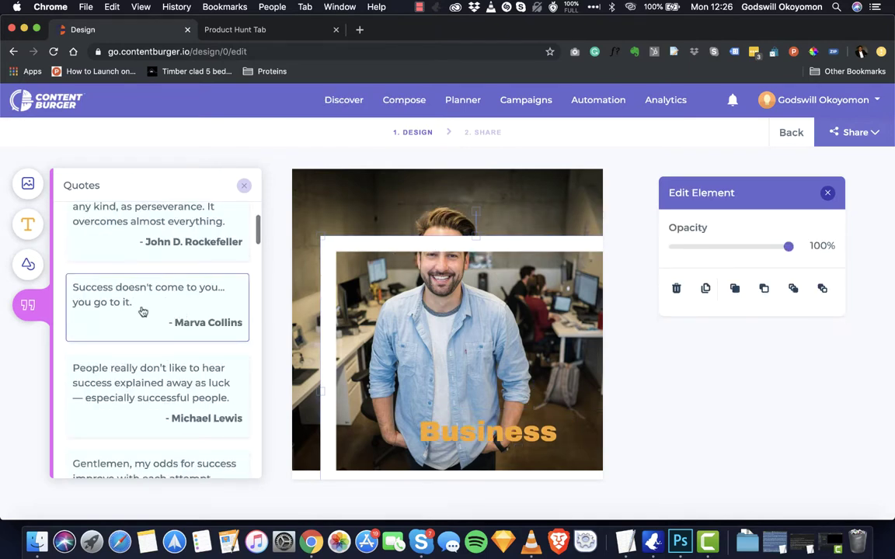
{"action": "left_click", "coordinate": [142, 311]}
Step: Move the added quote down to the middle of the photo and set its font to Fjalla One
{"action": "left_click", "coordinate": [494, 192]}
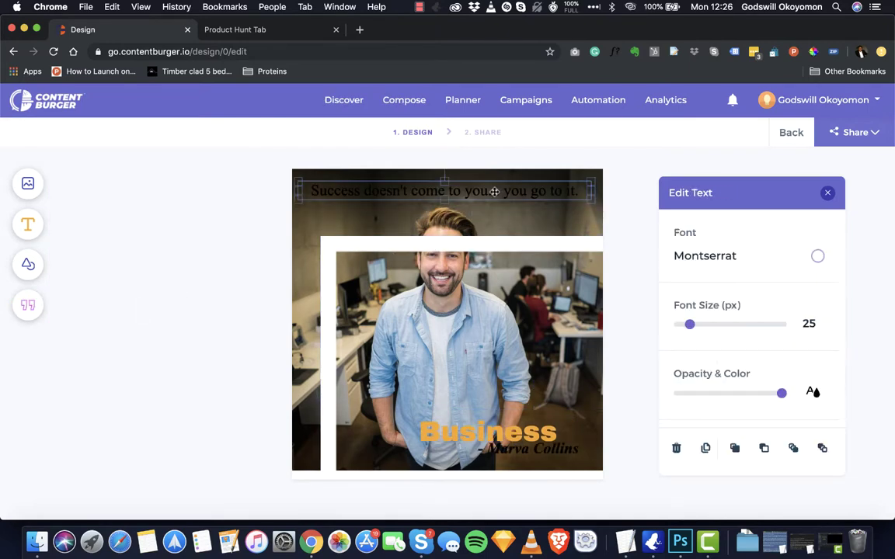
{"action": "left_click_drag", "start_coordinate": [494, 192], "coordinate": [495, 310]}
{"action": "double_click", "coordinate": [497, 306]}
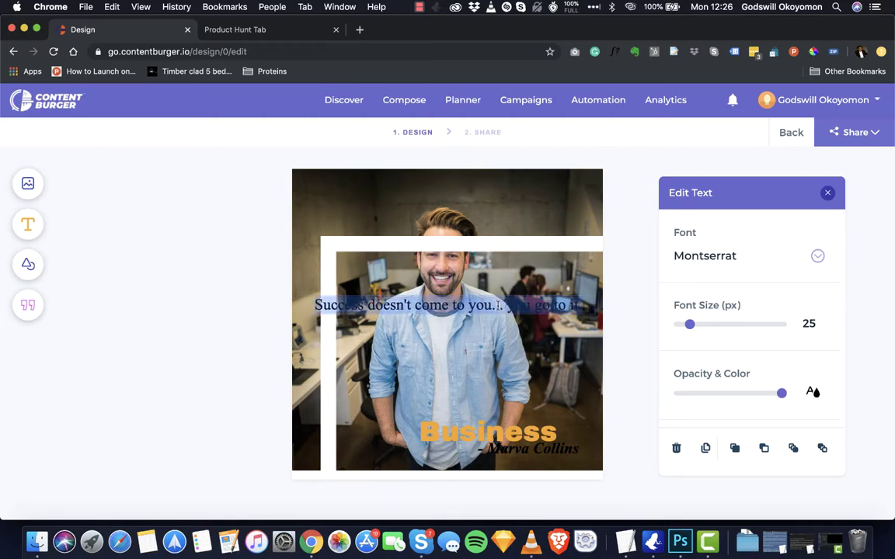
{"action": "left_click", "coordinate": [728, 254]}
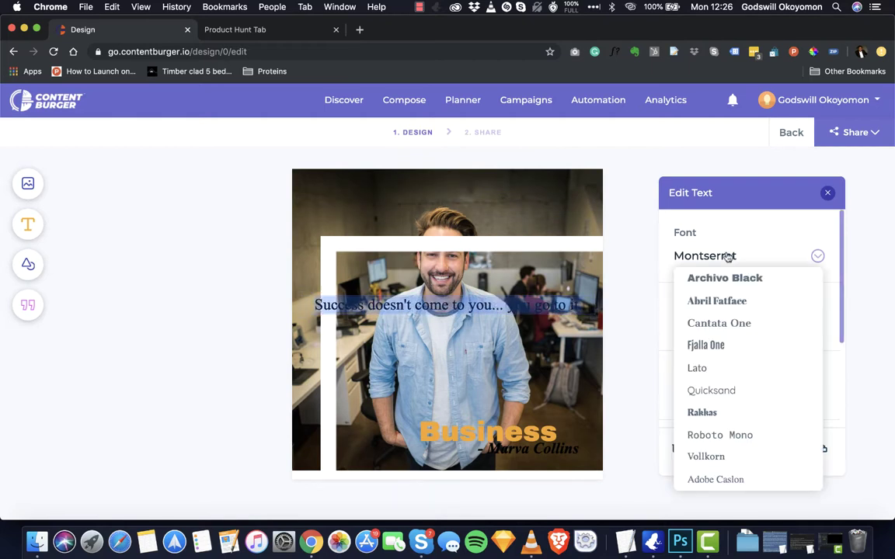
{"action": "left_click", "coordinate": [735, 345]}
{"action": "left_click", "coordinate": [501, 304]}
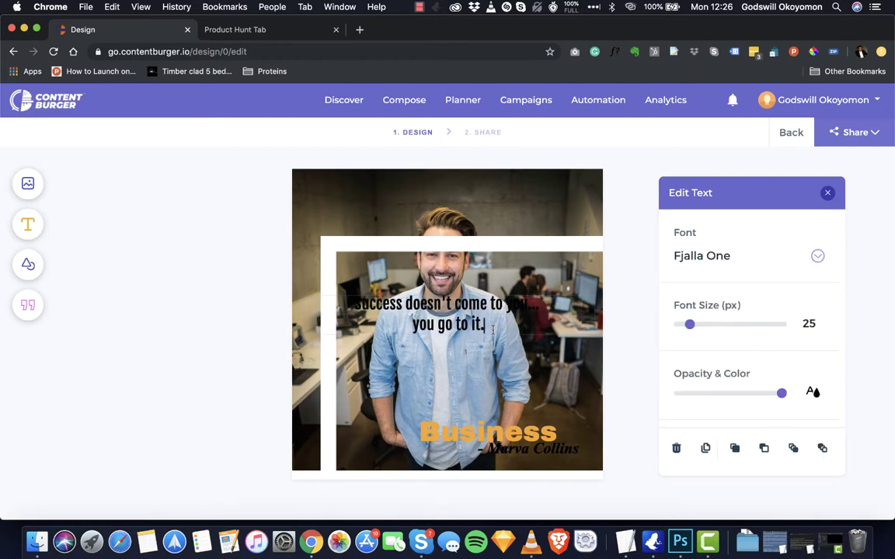
Step: Enlarge the whole quote to 48 px and break its first line before "to you..."
{"action": "left_click_drag", "start_coordinate": [495, 321], "coordinate": [311, 265]}
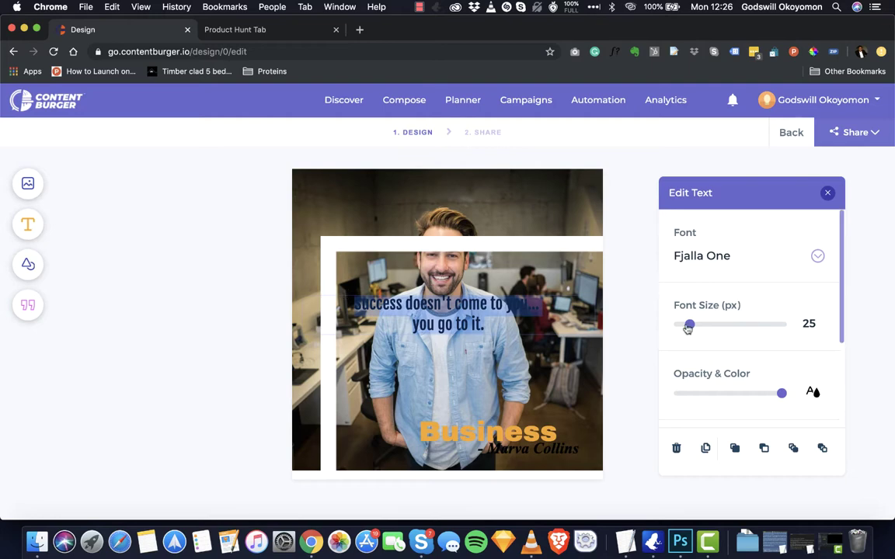
{"action": "left_click_drag", "start_coordinate": [689, 324], "coordinate": [730, 330]}
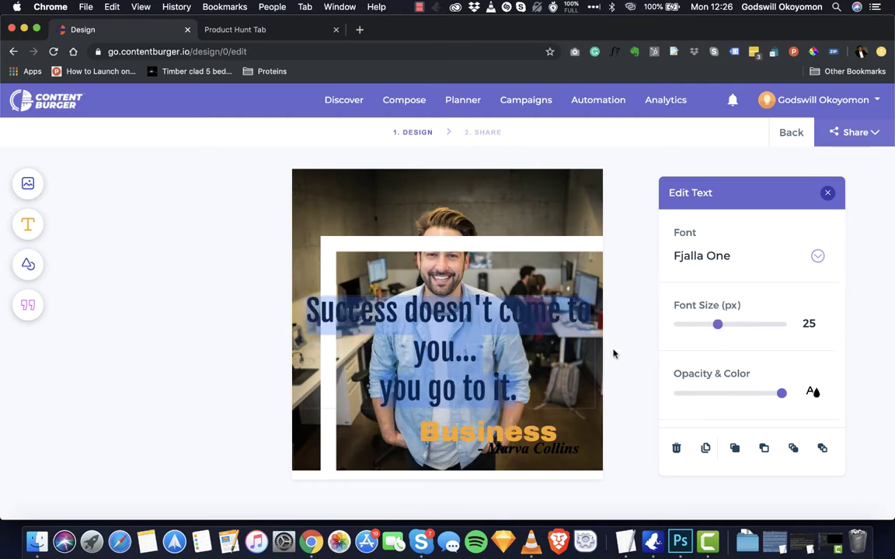
{"action": "left_click", "coordinate": [509, 310]}
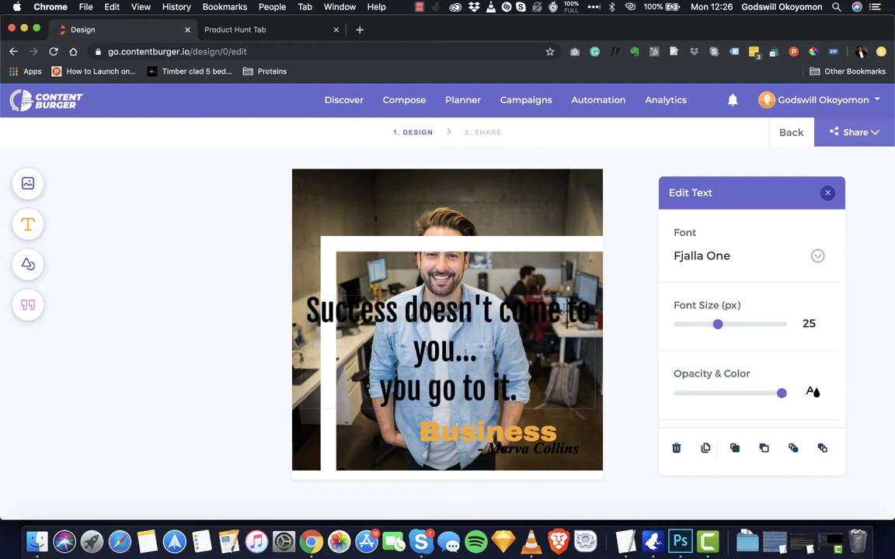
{"action": "key", "text": "Return"}
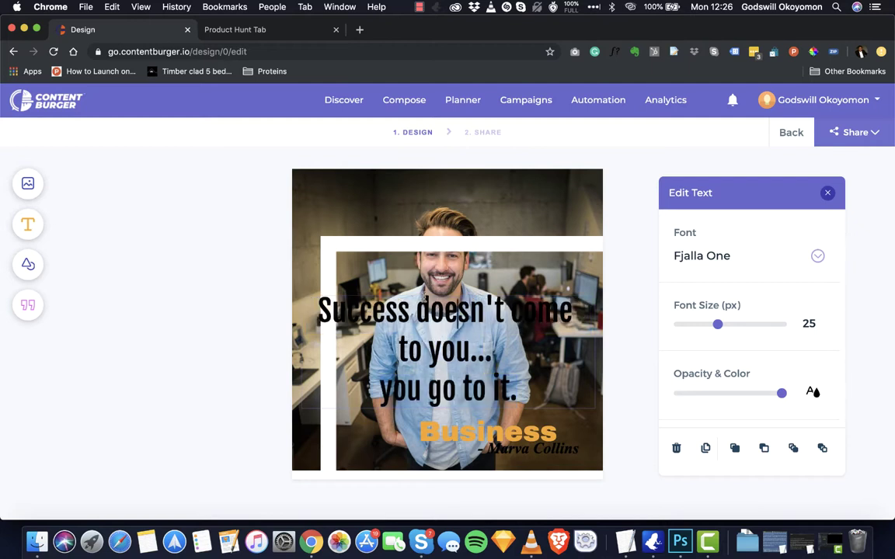
Step: Move the white frame up and to the left over the photo, and shift the quote slightly upward
{"action": "left_click", "coordinate": [430, 309]}
{"action": "left_click_drag", "start_coordinate": [421, 243], "coordinate": [391, 184]}
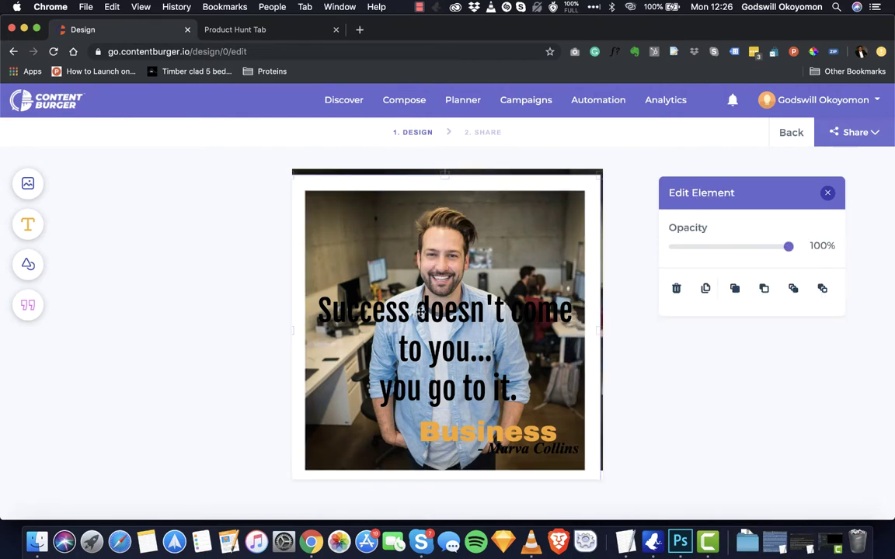
{"action": "left_click", "coordinate": [418, 310]}
{"action": "left_click_drag", "start_coordinate": [419, 311], "coordinate": [420, 285]}
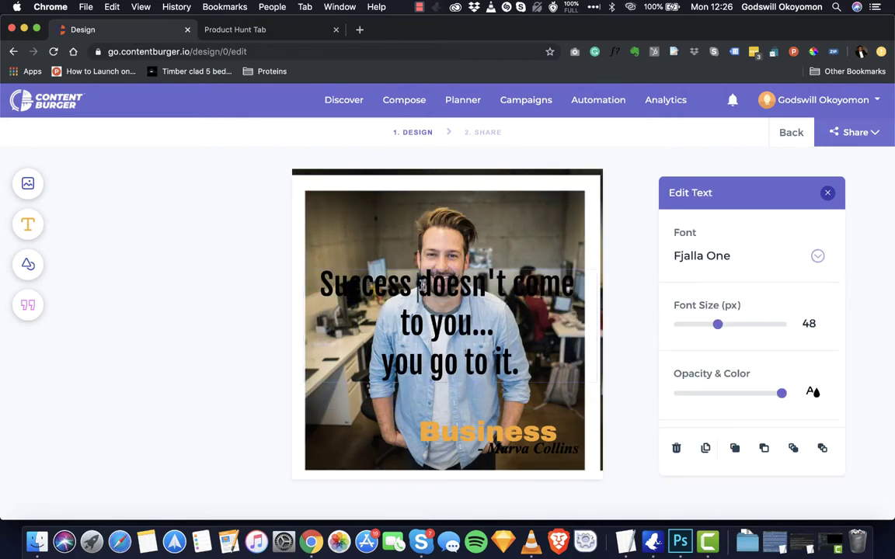
Step: Color the entire quote orange (F5A623)
{"action": "double_click", "coordinate": [420, 285]}
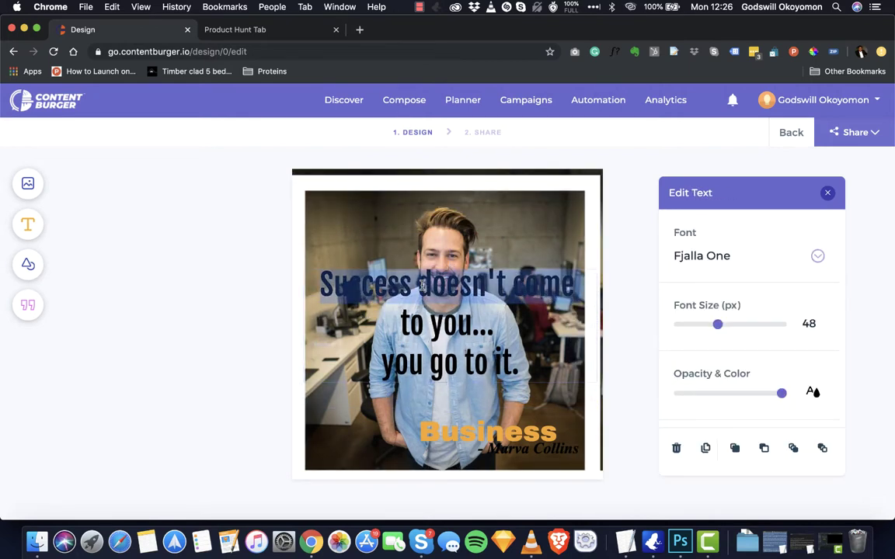
{"action": "left_click", "coordinate": [814, 390]}
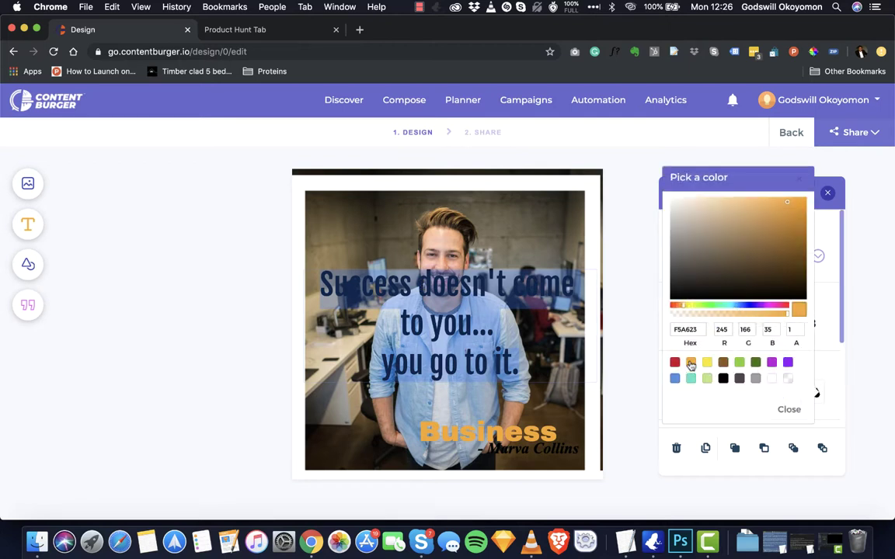
{"action": "left_click", "coordinate": [690, 364]}
{"action": "left_click", "coordinate": [529, 352]}
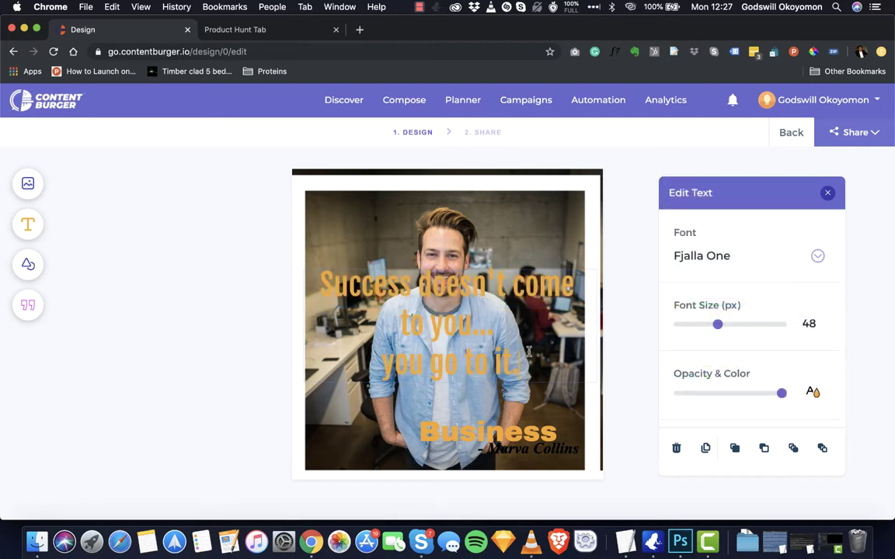
Step: Recolor the entire quote dark green (417505)
{"action": "double_click", "coordinate": [477, 318]}
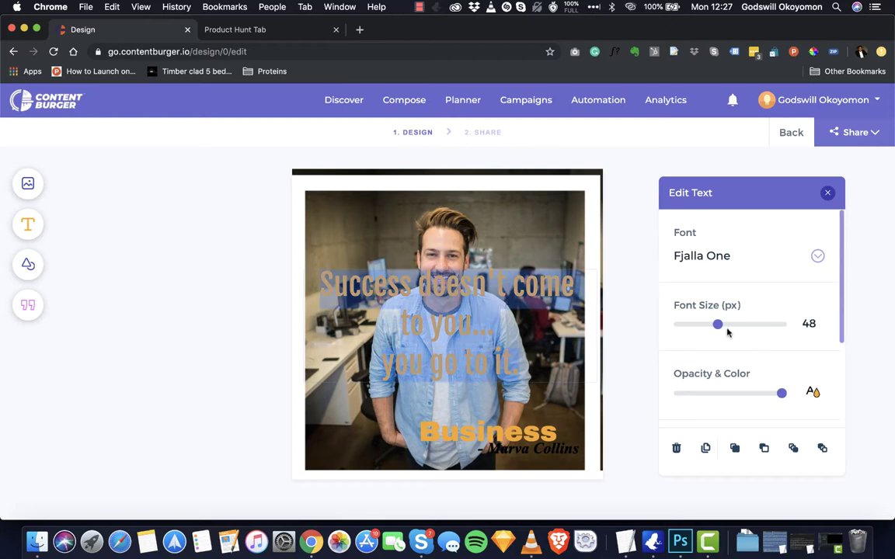
{"action": "left_click", "coordinate": [811, 394]}
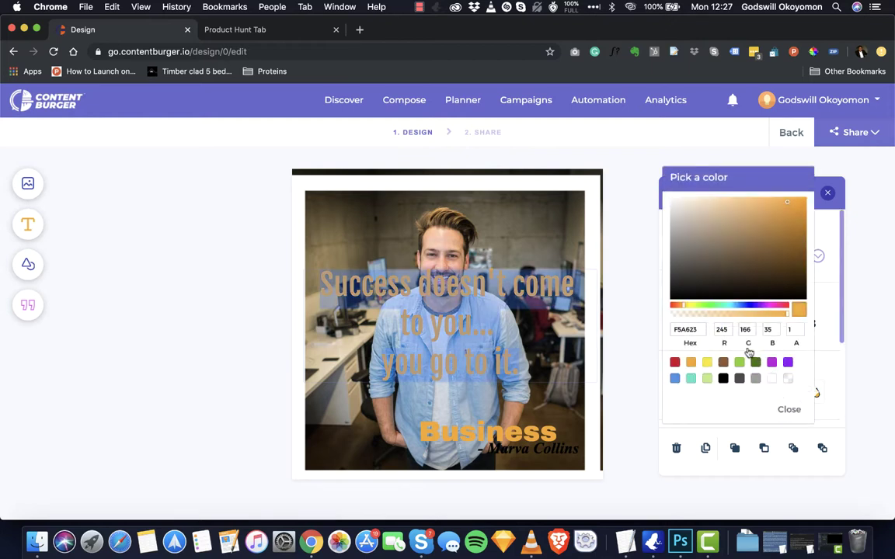
{"action": "left_click", "coordinate": [681, 331]}
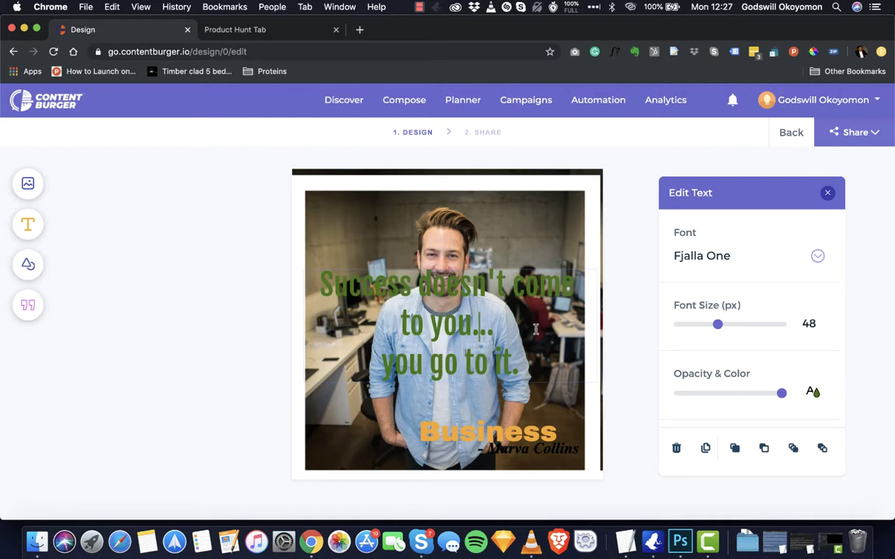
Step: Change the entire quote's color to the lighter of the two purple swatches
{"action": "left_click", "coordinate": [813, 393]}
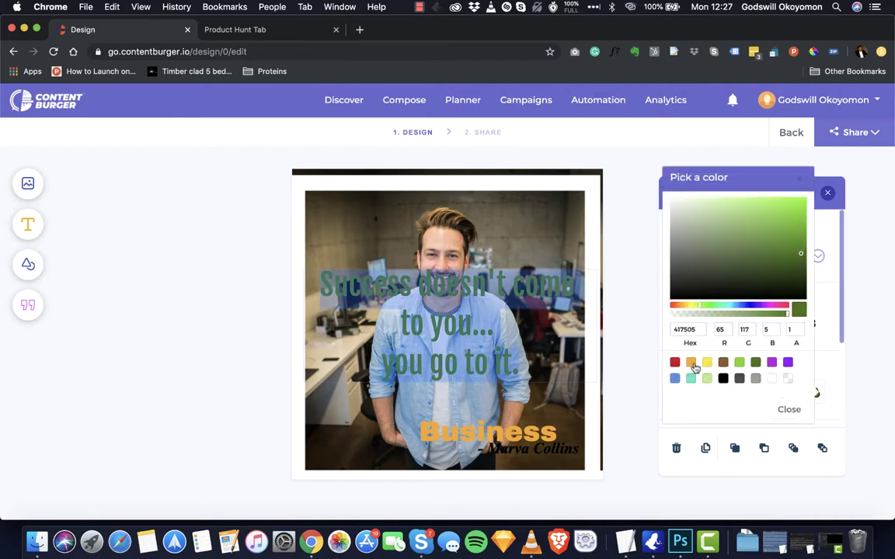
{"action": "left_click", "coordinate": [771, 363]}
{"action": "left_click", "coordinate": [353, 441]}
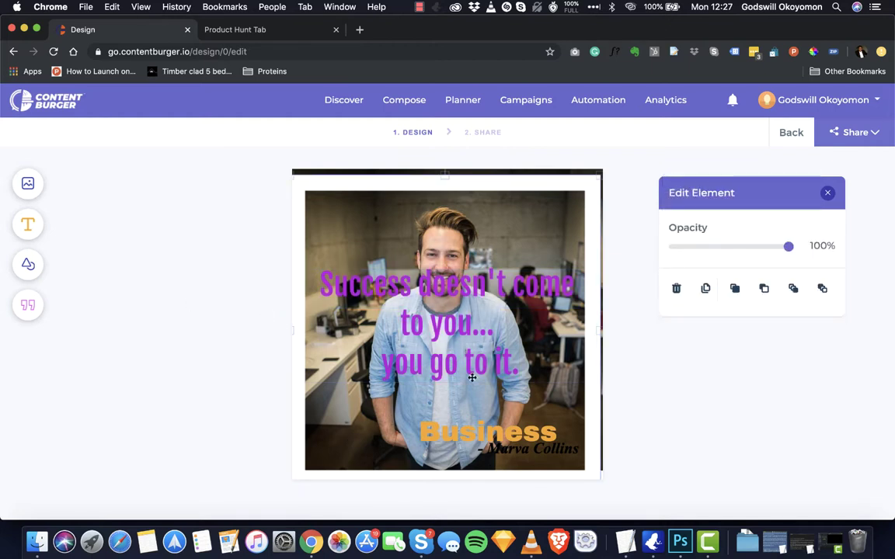
Step: Align the white frame with the canvas edges and reduce its opacity to roughly a third
{"action": "left_click", "coordinate": [448, 301]}
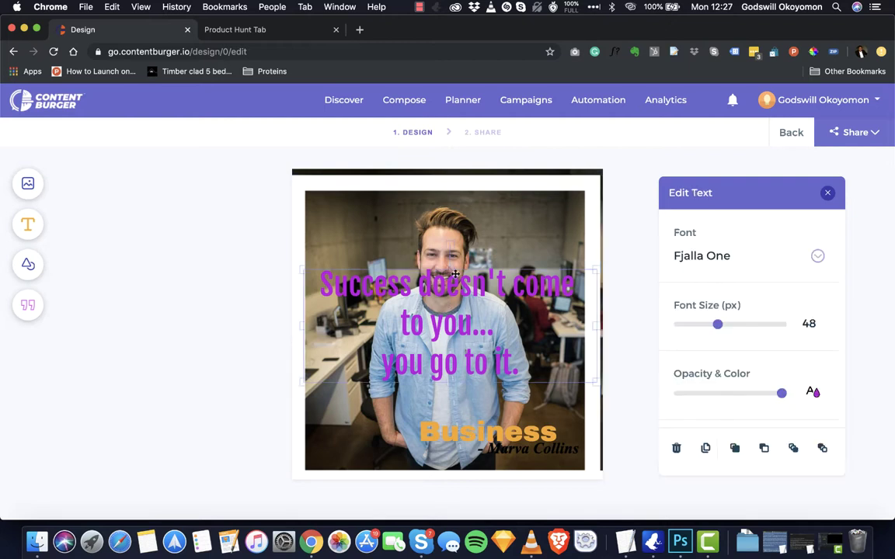
{"action": "left_click", "coordinate": [432, 224]}
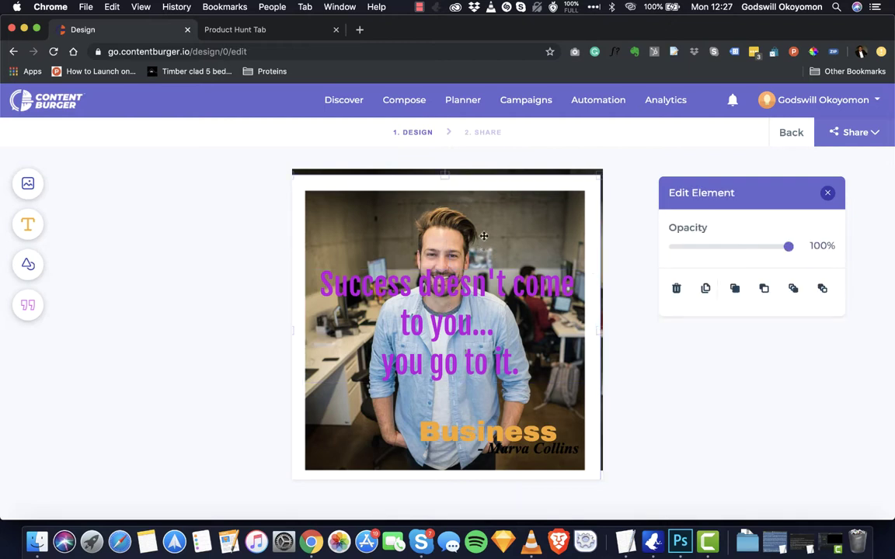
{"action": "left_click_drag", "start_coordinate": [509, 183], "coordinate": [488, 182]}
{"action": "left_click", "coordinate": [492, 180]}
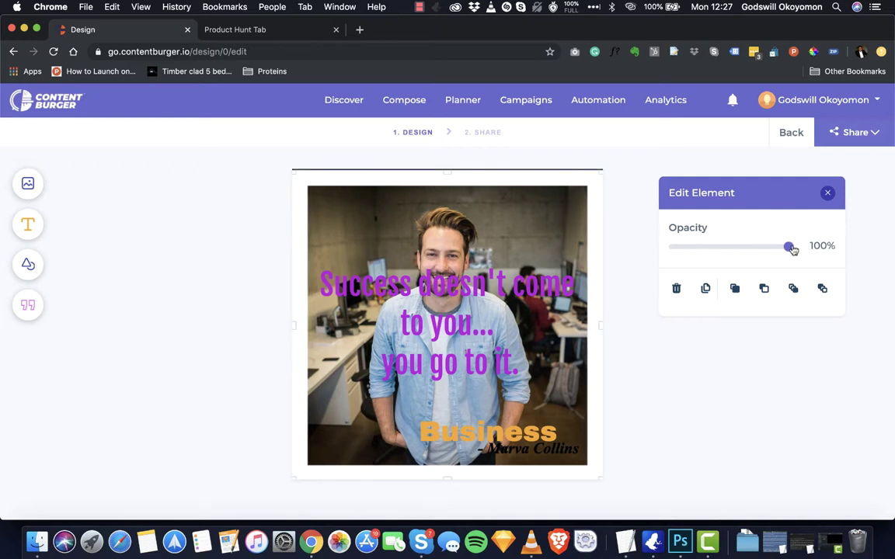
{"action": "left_click_drag", "start_coordinate": [789, 247], "coordinate": [708, 248]}
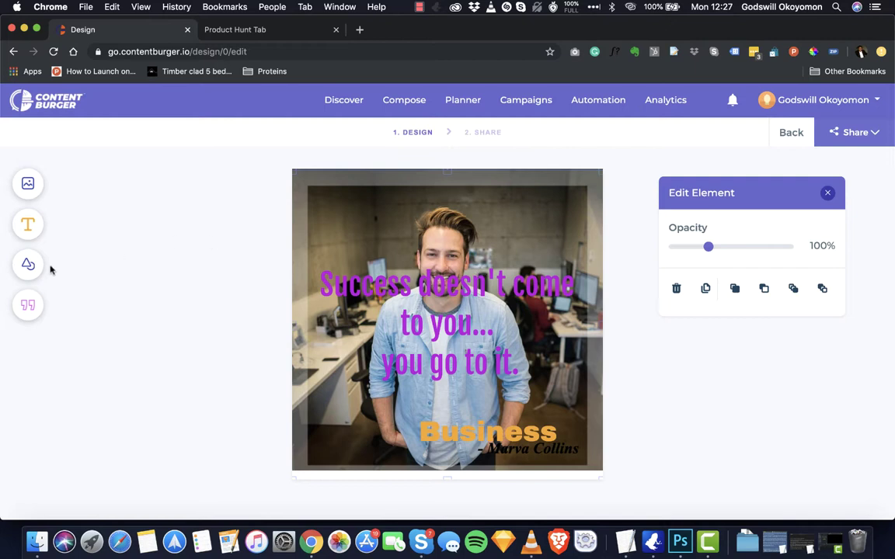
{"action": "left_click", "coordinate": [25, 254]}
{"action": "left_click", "coordinate": [28, 224]}
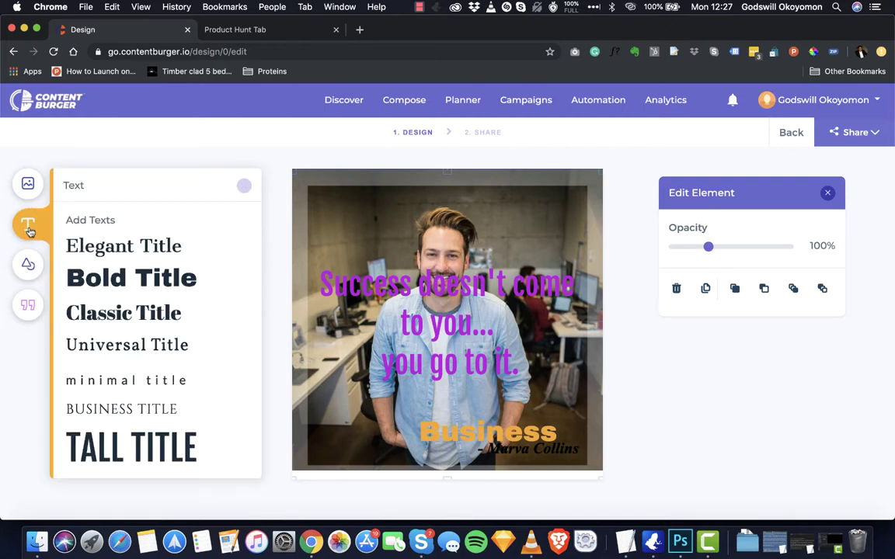
{"action": "left_click", "coordinate": [244, 185]}
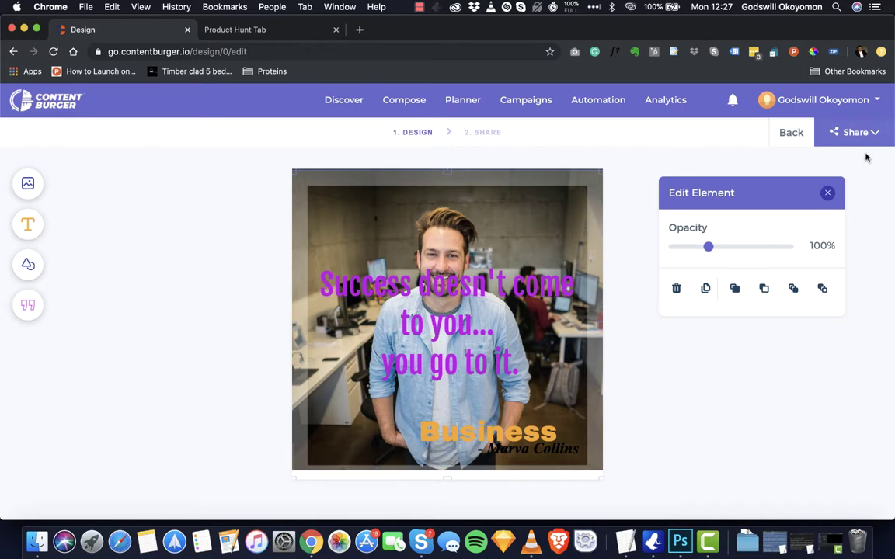
Step: Save the design without sharing it and close the frame's editing options
{"action": "left_click", "coordinate": [854, 132]}
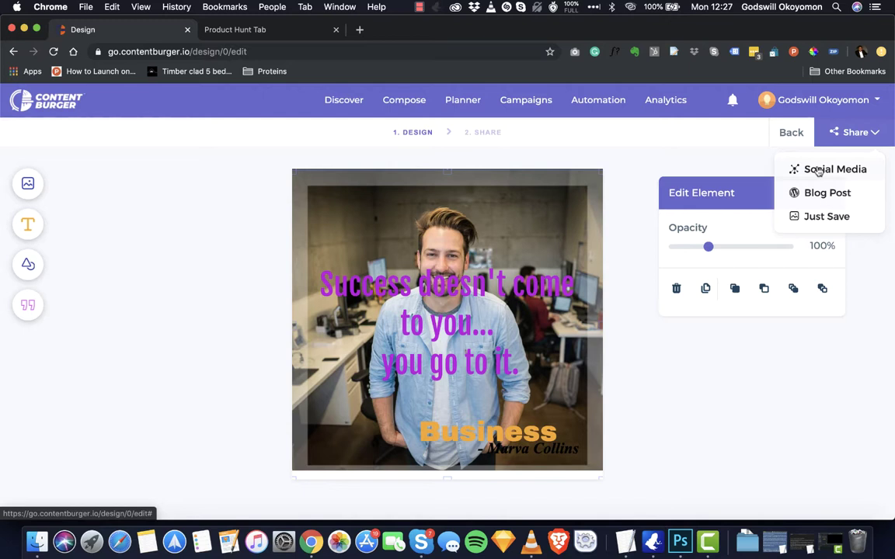
{"action": "left_click", "coordinate": [827, 217]}
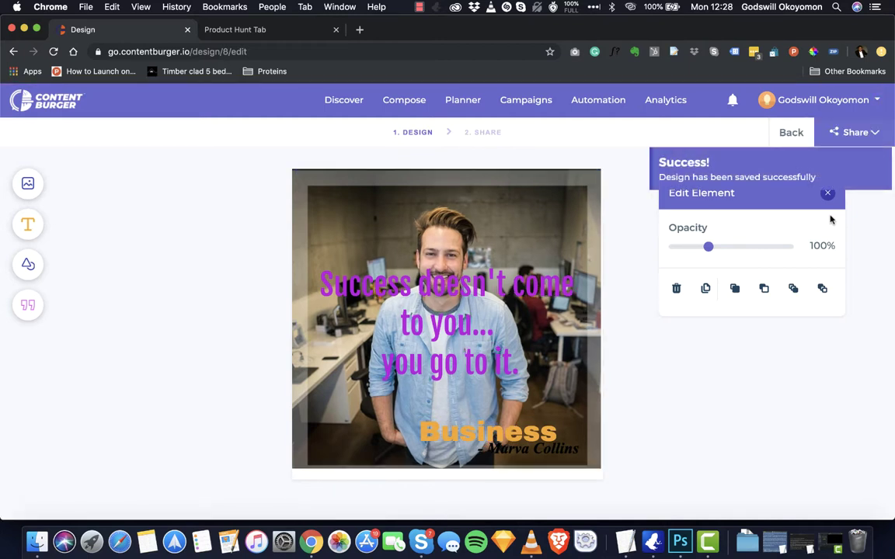
{"action": "left_click", "coordinate": [827, 196]}
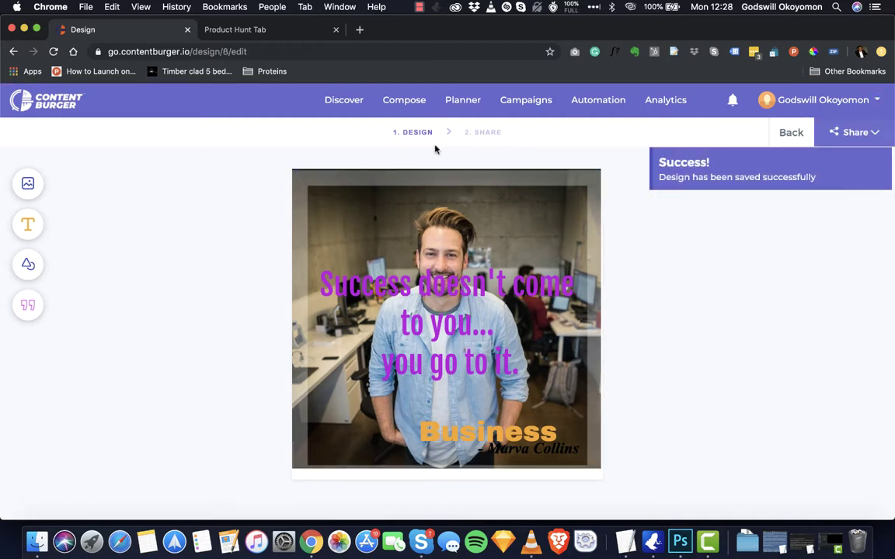
Step: Look at the available compose types, return to the dashboard and dismiss the Learn to Use Contentburger guide
{"action": "left_click", "coordinate": [401, 102]}
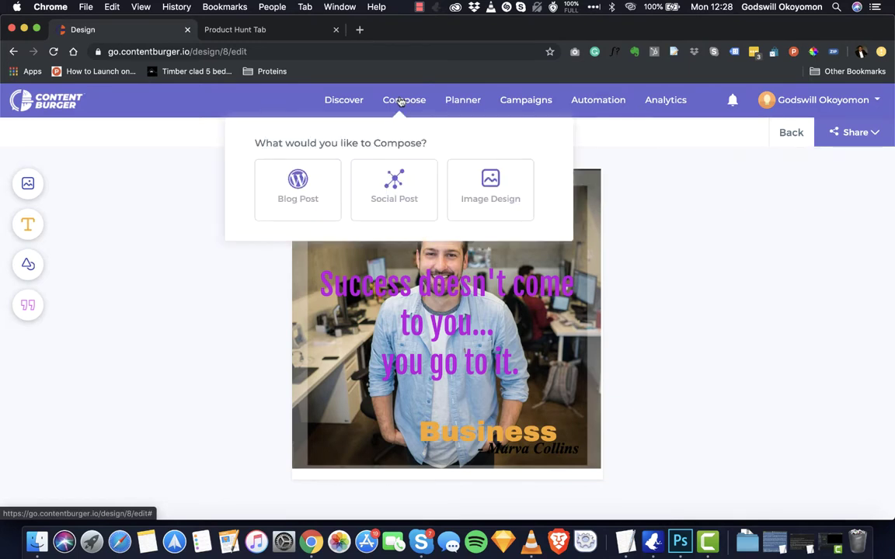
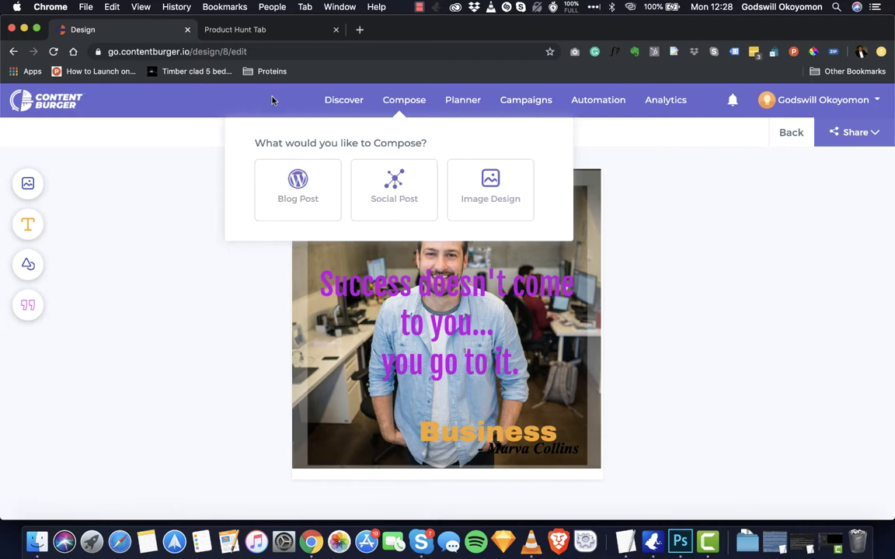
{"action": "left_click", "coordinate": [66, 108]}
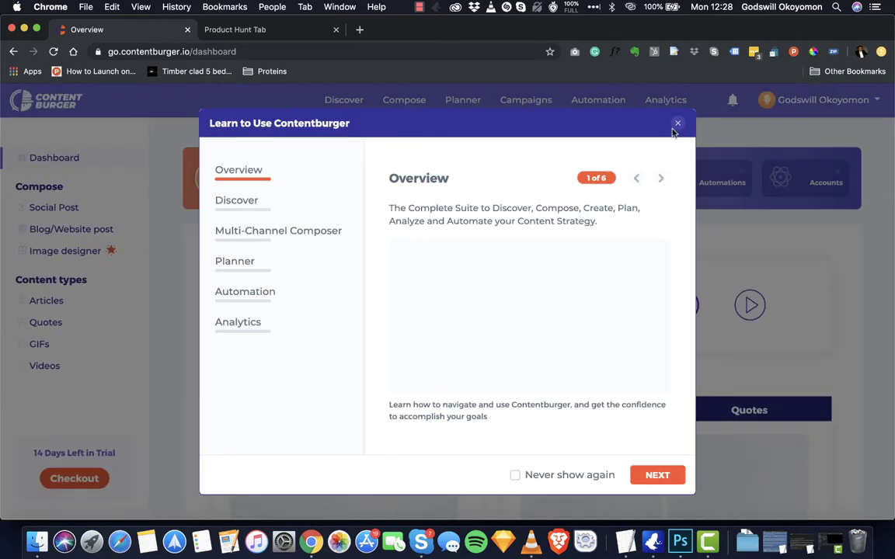
{"action": "left_click", "coordinate": [676, 124]}
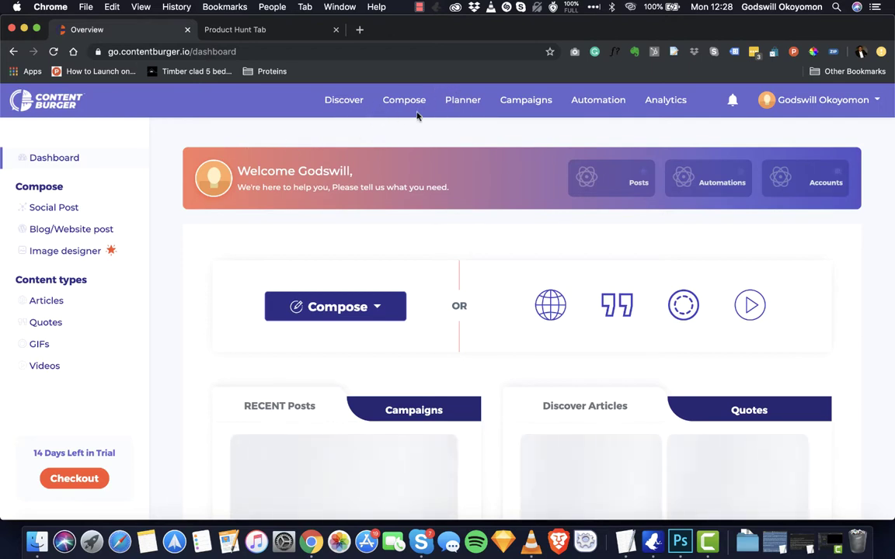
Step: Open the Planner and examine the posts in the November 2019 calendar, including those stacked on the 12th
{"action": "left_click", "coordinate": [469, 103]}
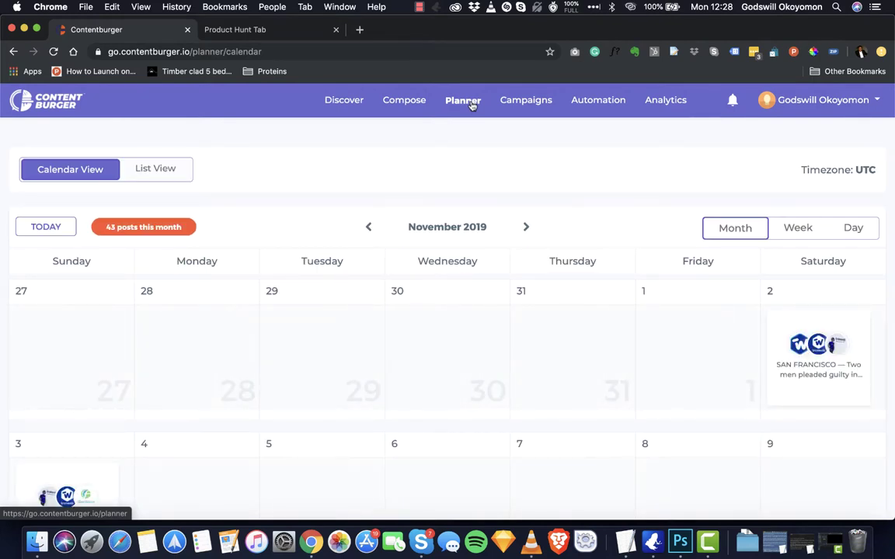
{"action": "scroll", "coordinate": [464, 280], "scroll_direction": "down", "scroll_amount": 5}
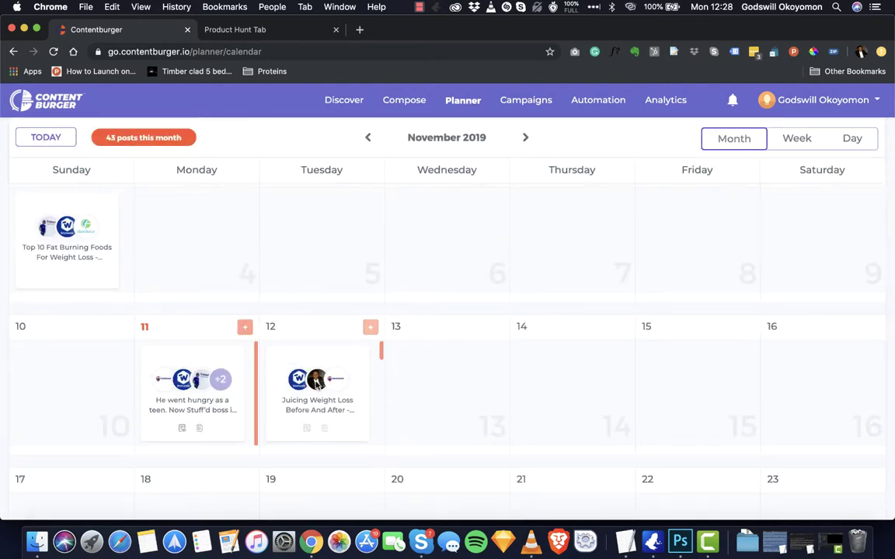
{"action": "scroll", "coordinate": [342, 382], "scroll_direction": "down", "scroll_amount": 5}
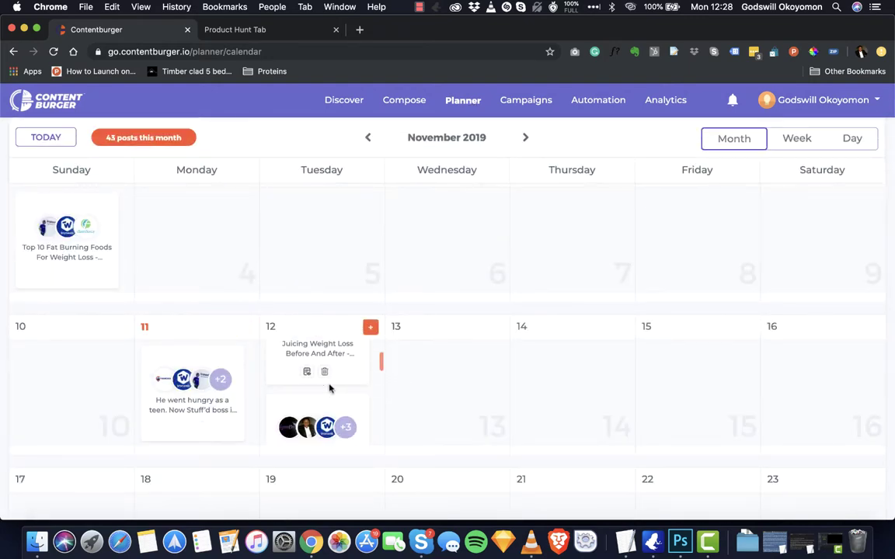
{"action": "scroll", "coordinate": [331, 389], "scroll_direction": "down", "scroll_amount": 3}
{"action": "scroll", "coordinate": [326, 384], "scroll_direction": "up", "scroll_amount": 3}
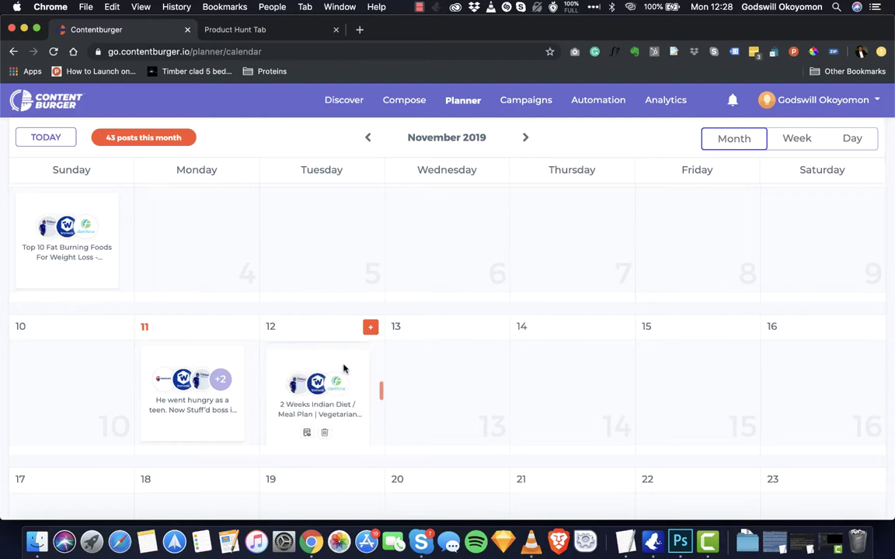
{"action": "scroll", "coordinate": [388, 256], "scroll_direction": "up", "scroll_amount": 3}
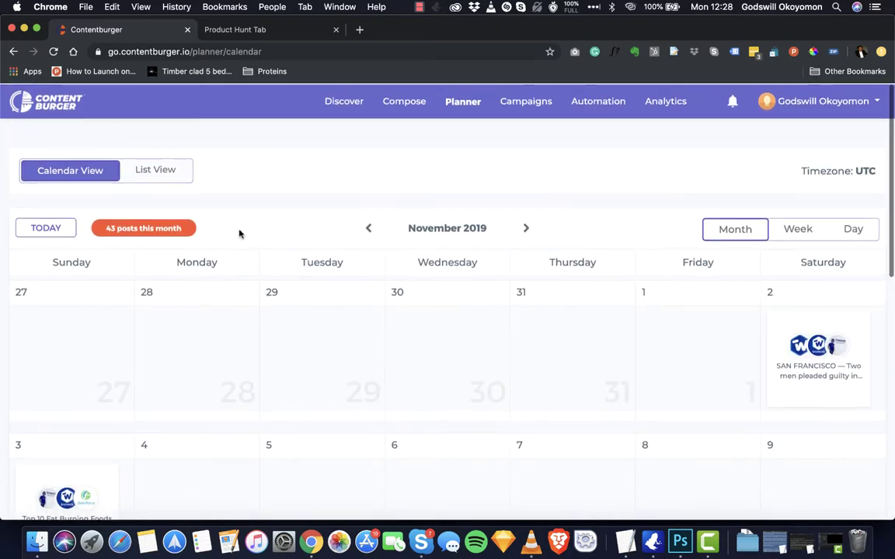
{"action": "scroll", "coordinate": [390, 444], "scroll_direction": "down", "scroll_amount": 5}
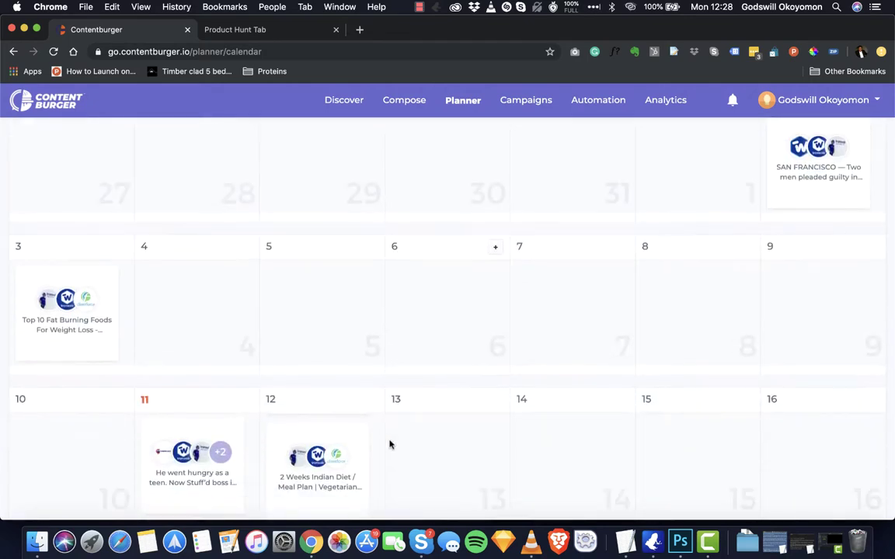
{"action": "scroll", "coordinate": [482, 365], "scroll_direction": "up", "scroll_amount": 5}
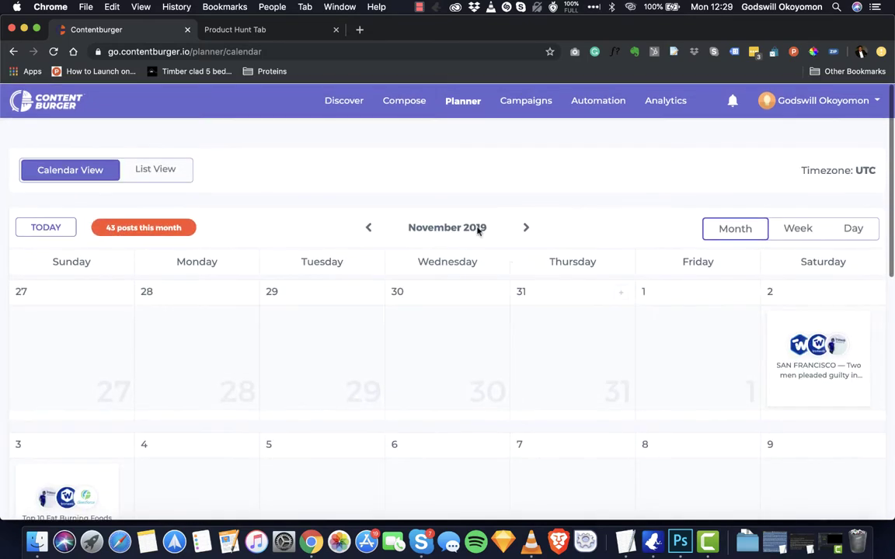
Step: View the planner calendar for December 2019 and switch it to the weekly layout
{"action": "left_click", "coordinate": [524, 227]}
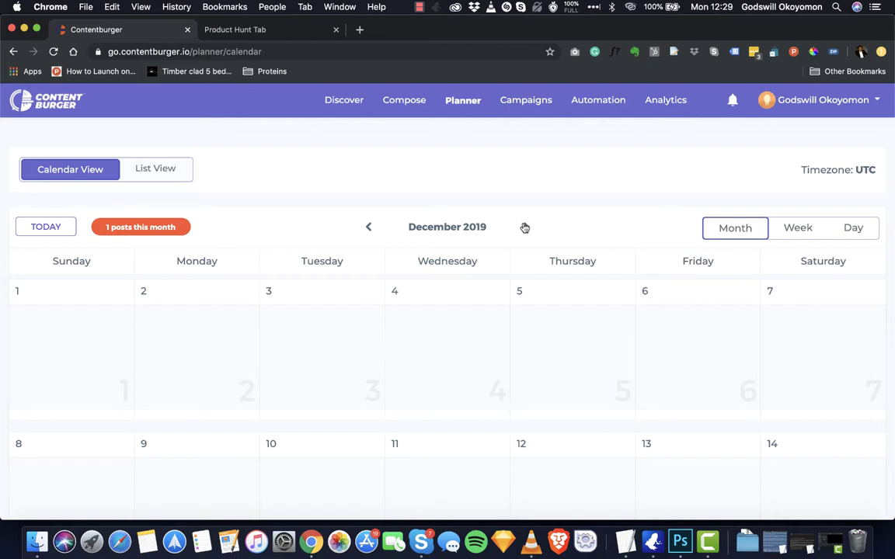
{"action": "left_click", "coordinate": [809, 230]}
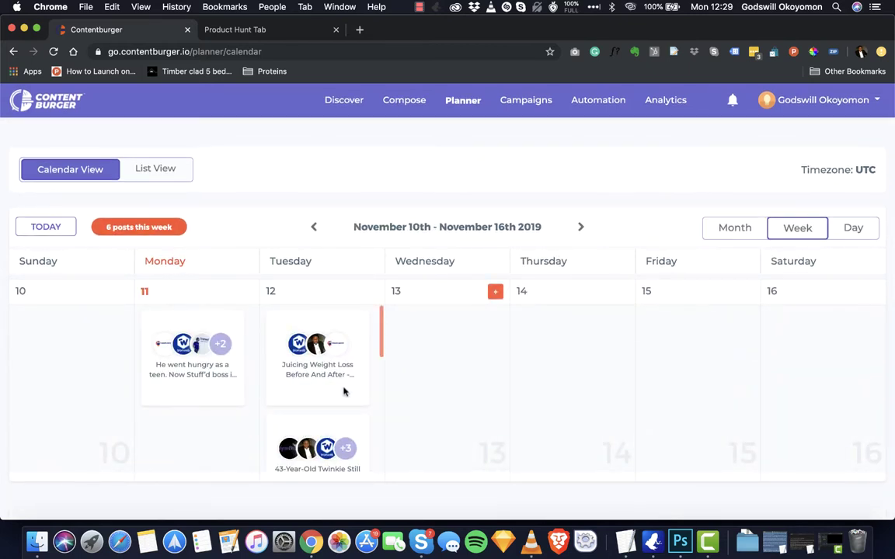
{"action": "scroll", "coordinate": [326, 358], "scroll_direction": "down", "scroll_amount": 3}
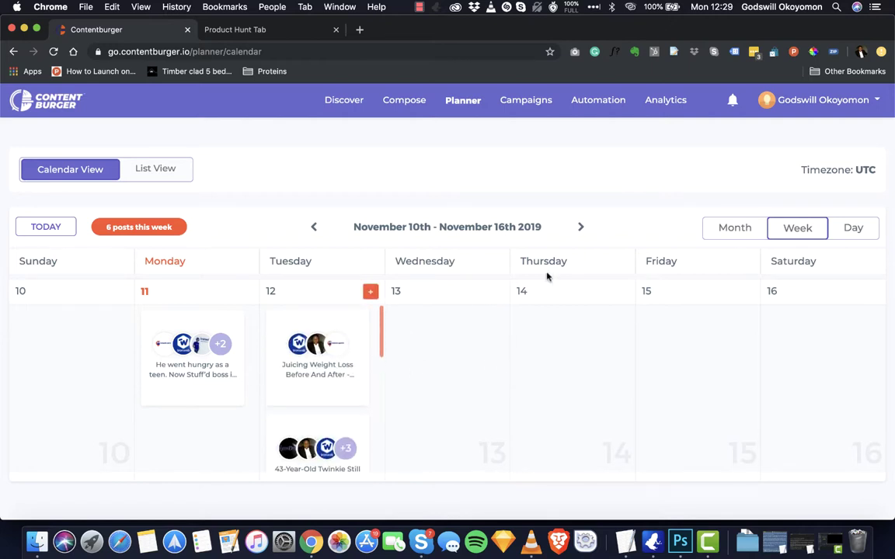
Step: Show the planner by day, examine the hourly slots and go back to November 8th 2019
{"action": "left_click", "coordinate": [854, 227]}
{"action": "scroll", "coordinate": [401, 312], "scroll_direction": "down", "scroll_amount": 5}
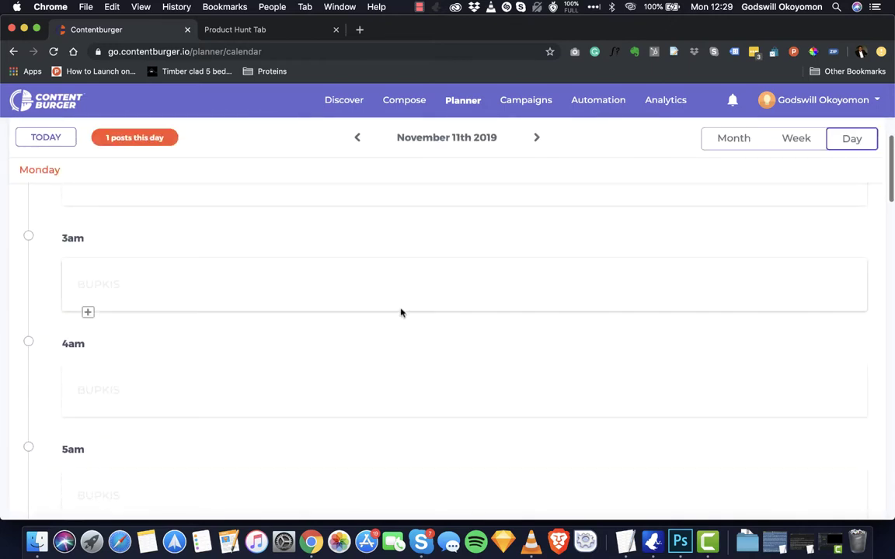
{"action": "scroll", "coordinate": [401, 313], "scroll_direction": "down", "scroll_amount": 2}
{"action": "scroll", "coordinate": [401, 312], "scroll_direction": "up", "scroll_amount": 8}
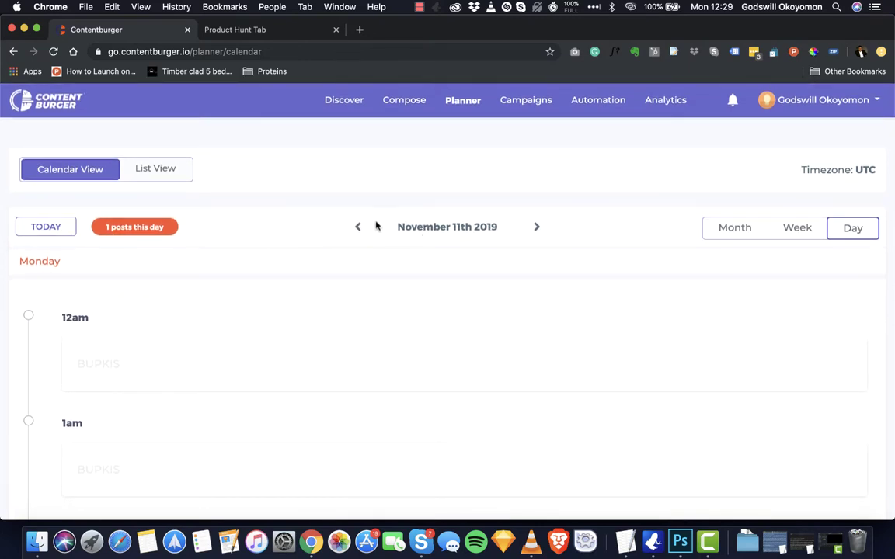
{"action": "left_click", "coordinate": [360, 227]}
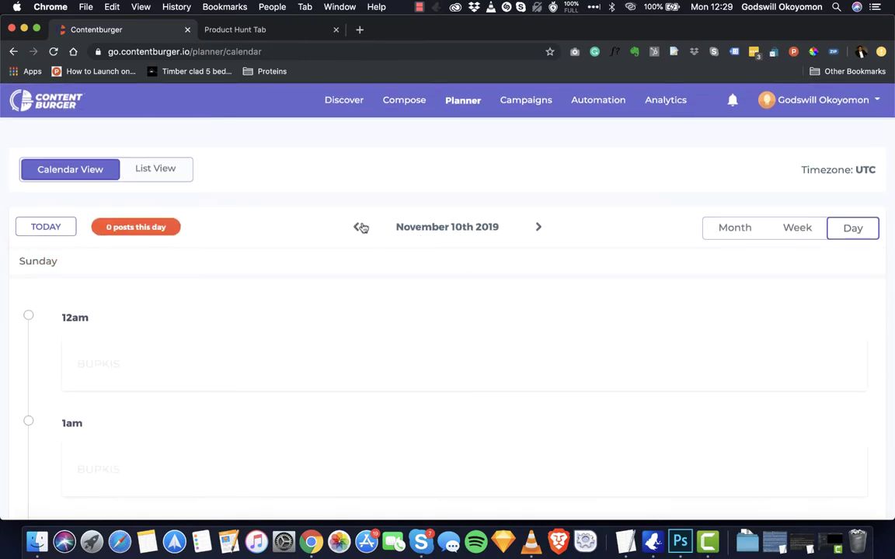
{"action": "left_click", "coordinate": [361, 227]}
{"action": "left_click", "coordinate": [361, 227]}
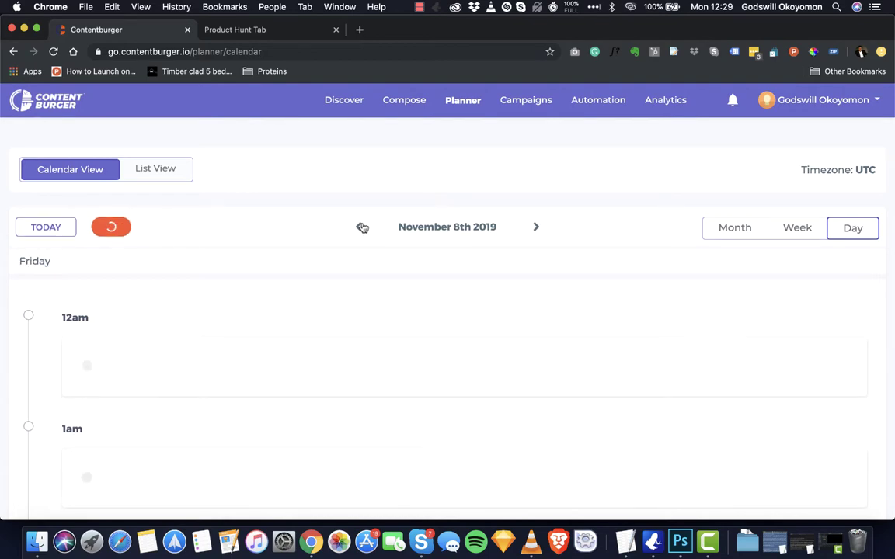
Step: Restore the monthly calendar layout and examine the scheduled and empty days of November 2019
{"action": "left_click", "coordinate": [726, 233]}
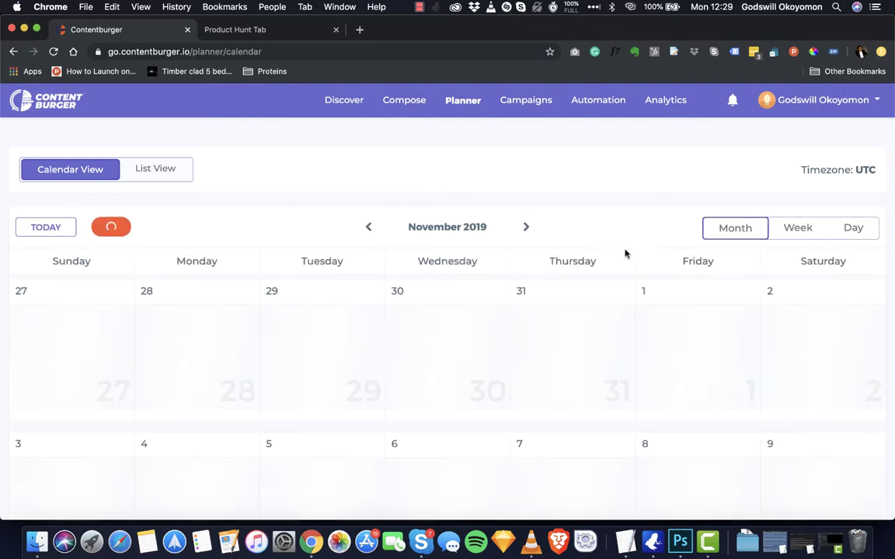
{"action": "scroll", "coordinate": [544, 380], "scroll_direction": "down", "scroll_amount": 5}
{"action": "scroll", "coordinate": [501, 283], "scroll_direction": "up", "scroll_amount": 8}
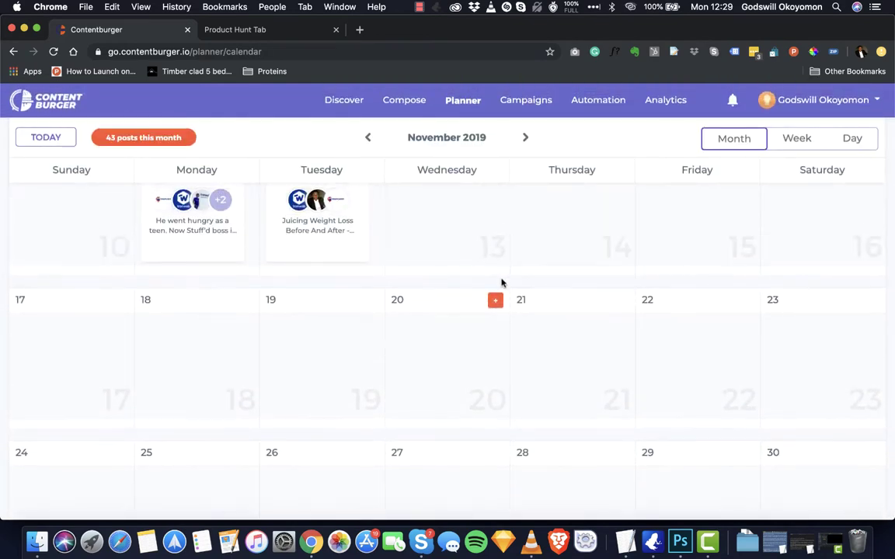
{"action": "scroll", "coordinate": [501, 283], "scroll_direction": "down", "scroll_amount": 8}
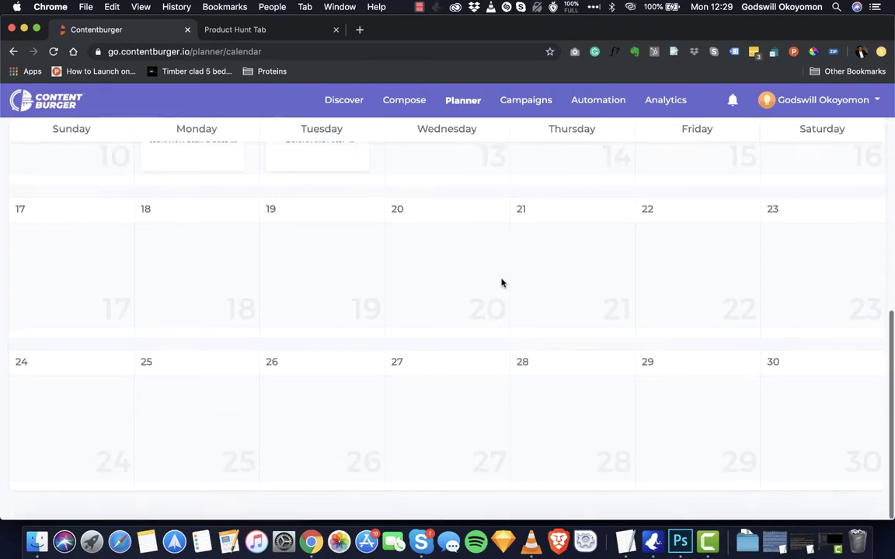
{"action": "scroll", "coordinate": [501, 283], "scroll_direction": "up", "scroll_amount": 3}
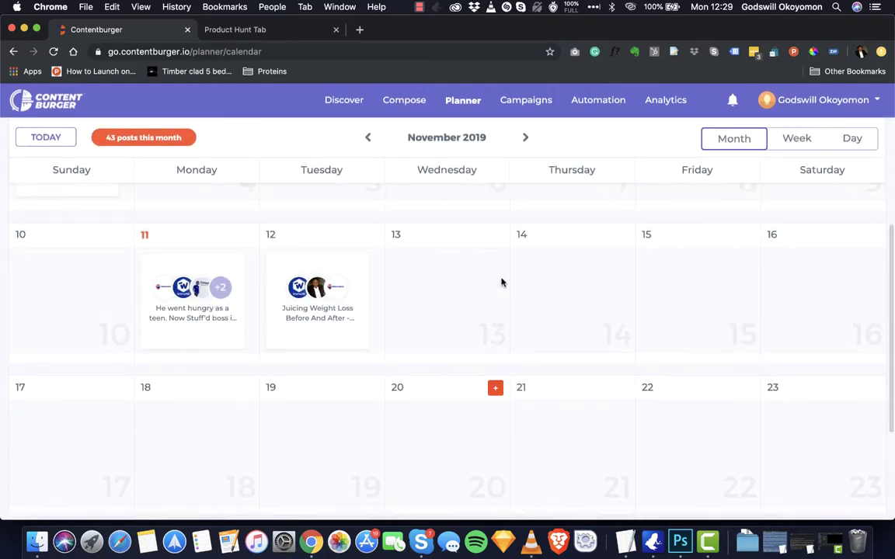
{"action": "scroll", "coordinate": [501, 283], "scroll_direction": "down", "scroll_amount": 2}
{"action": "mouse_move", "coordinate": [501, 283]}
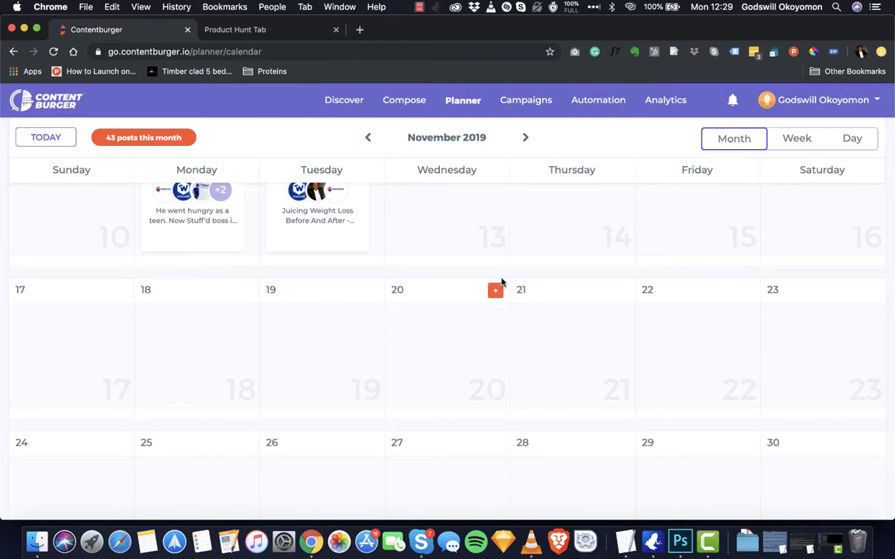
{"action": "mouse_move", "coordinate": [621, 291]}
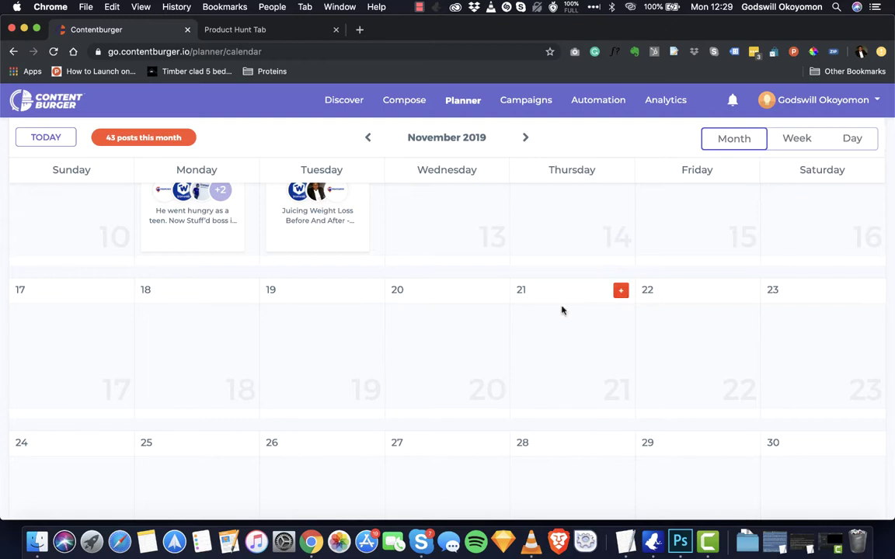
{"action": "scroll", "coordinate": [455, 305], "scroll_direction": "up", "scroll_amount": 2}
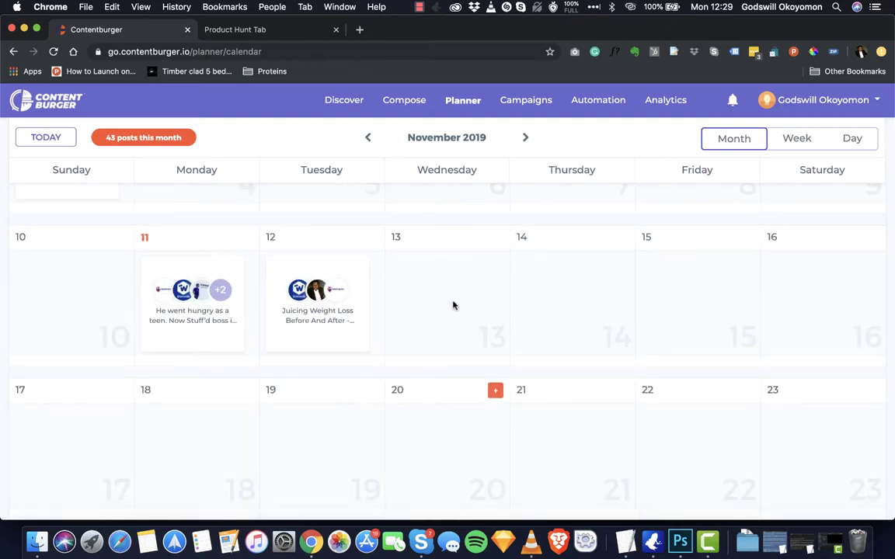
Step: Start a social post for 18 March 2020 from the monthly calendar and dismiss the composer's welcome introduction
{"action": "left_click", "coordinate": [525, 138]}
{"action": "double_click", "coordinate": [528, 138]}
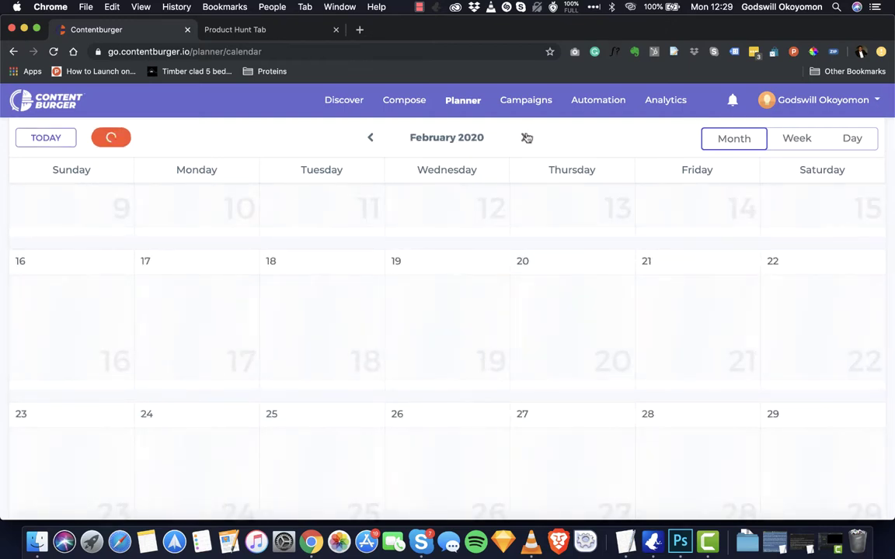
{"action": "left_click", "coordinate": [526, 137]}
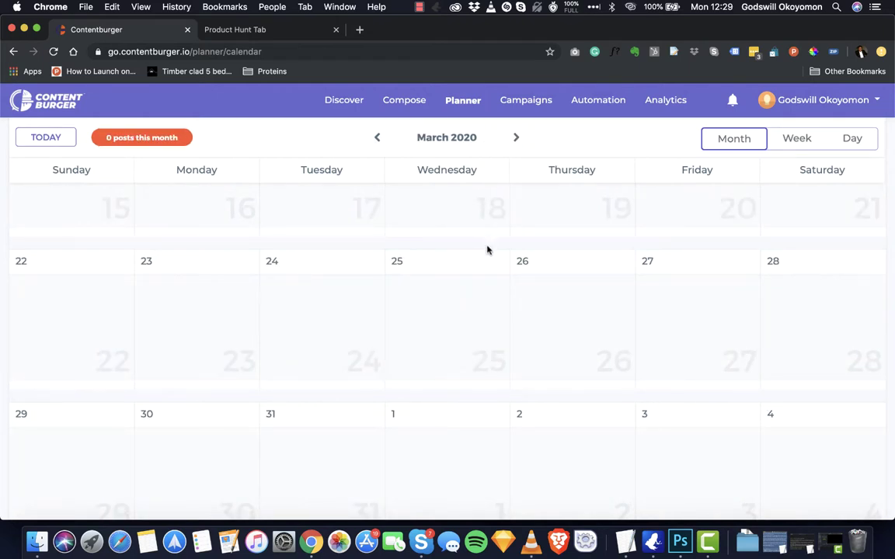
{"action": "scroll", "coordinate": [545, 147], "scroll_direction": "up", "scroll_amount": 3}
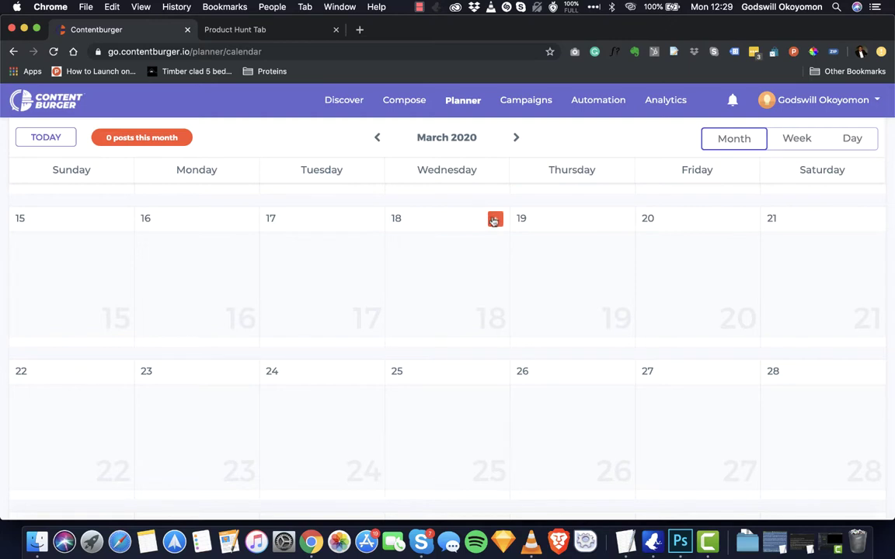
{"action": "left_click", "coordinate": [494, 221]}
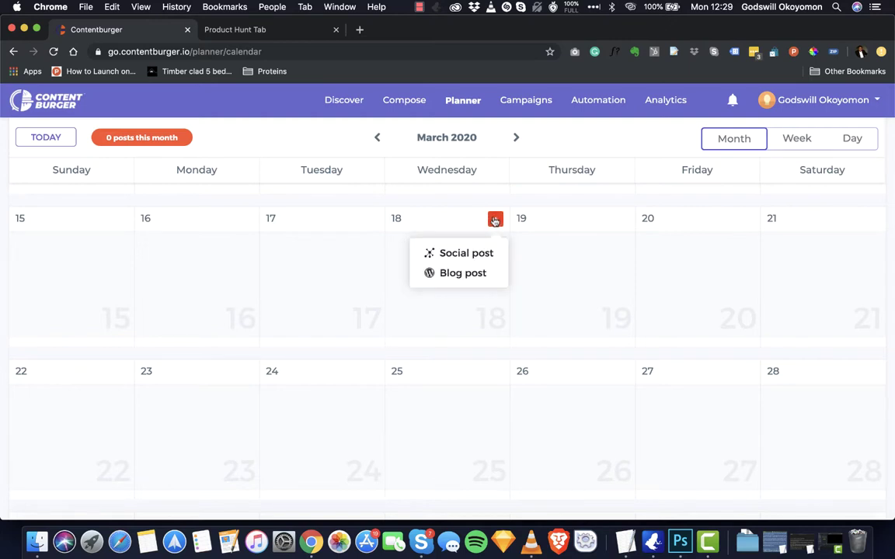
{"action": "left_click", "coordinate": [464, 254]}
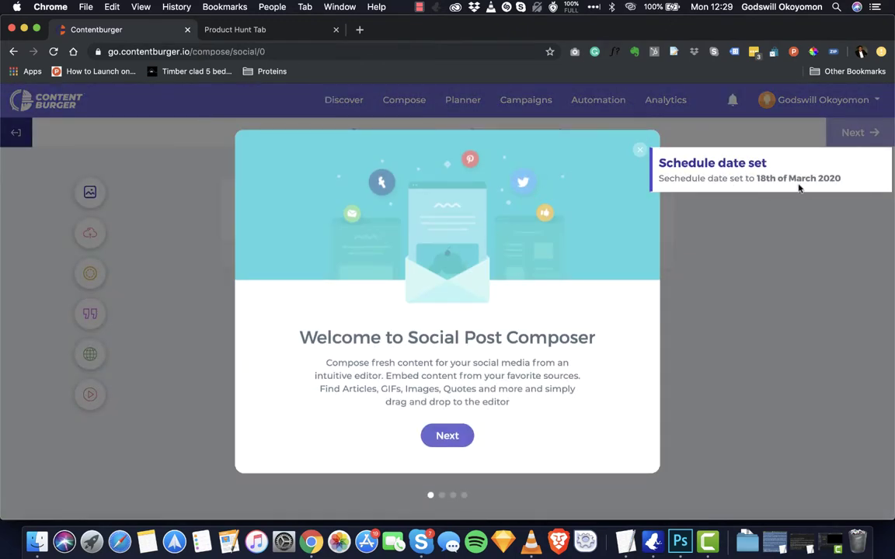
{"action": "left_click", "coordinate": [639, 149]}
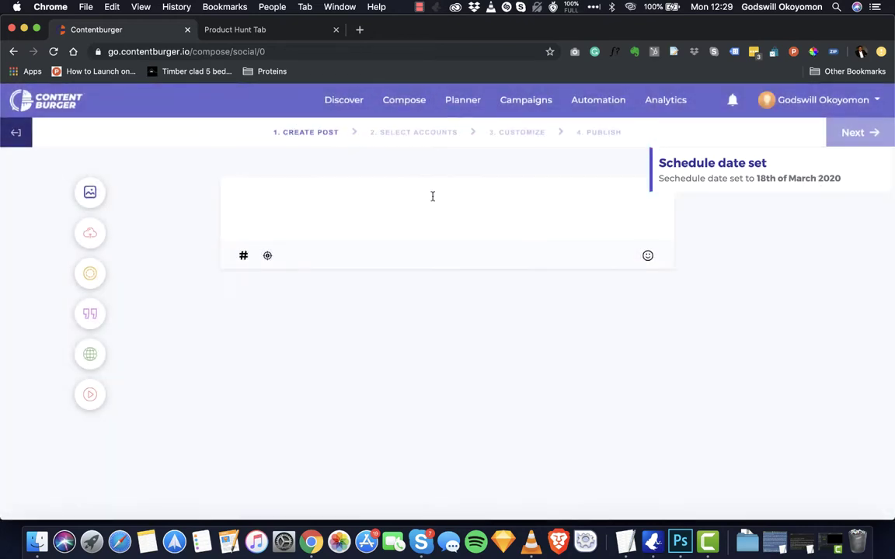
{"action": "left_click", "coordinate": [254, 206]}
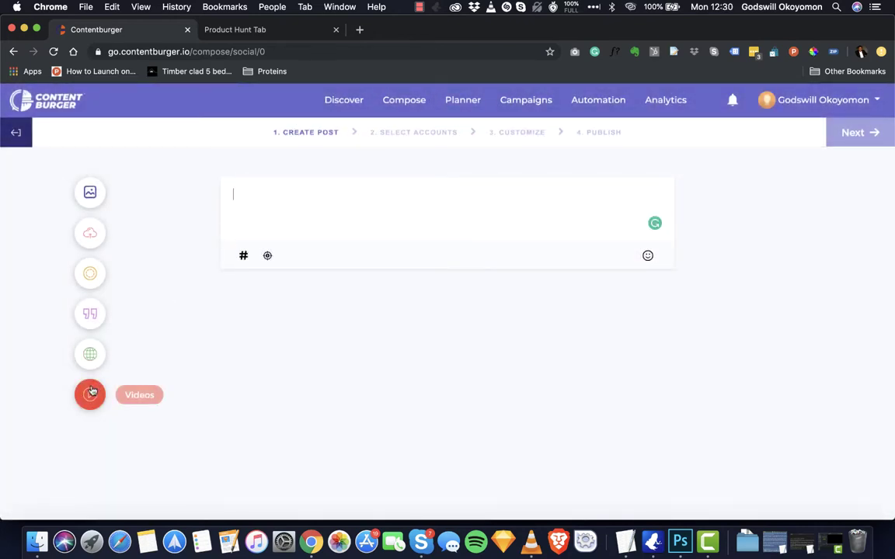
Step: Search the composer's article finder for "food" and close the finder without adding an article
{"action": "left_click", "coordinate": [91, 355]}
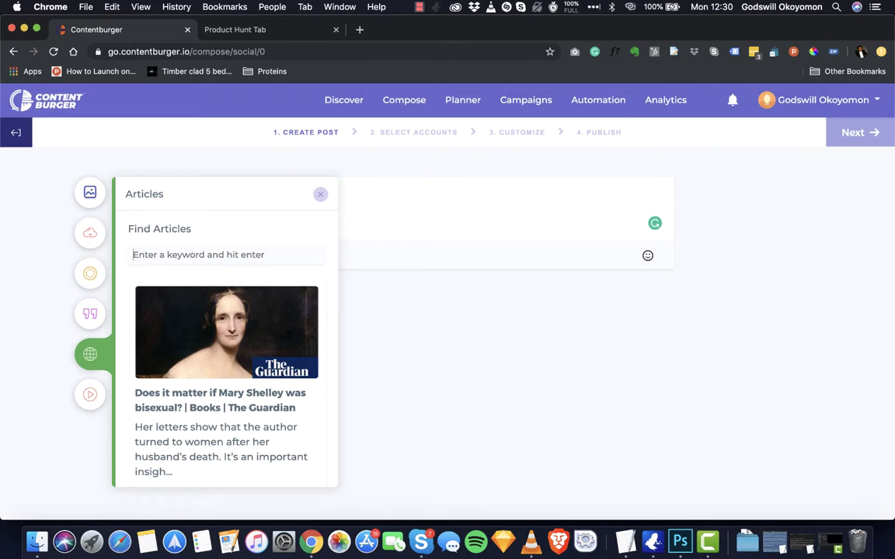
{"action": "type", "text": "food"}
{"action": "key", "text": "Return"}
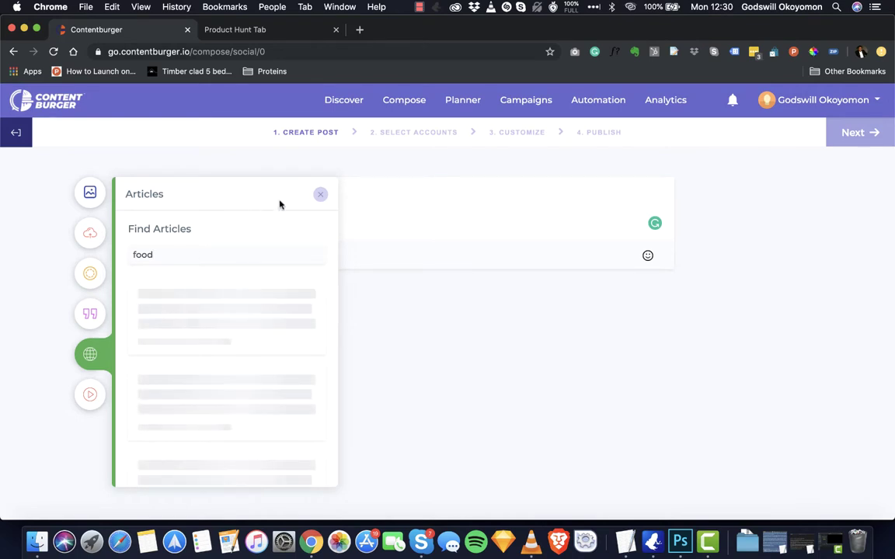
{"action": "left_click", "coordinate": [320, 194]}
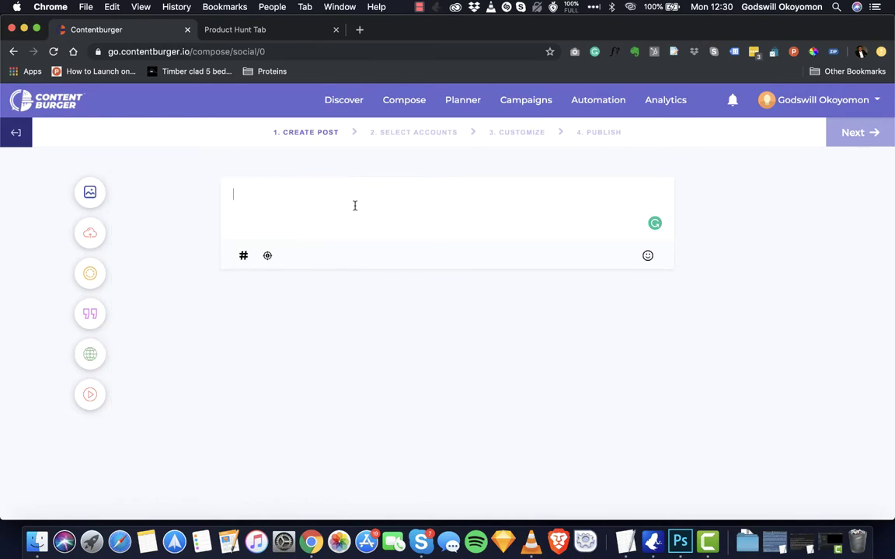
Step: Add the found article about the big four supermarkets slashing prices before Christmas to the social post
{"action": "left_click", "coordinate": [91, 356]}
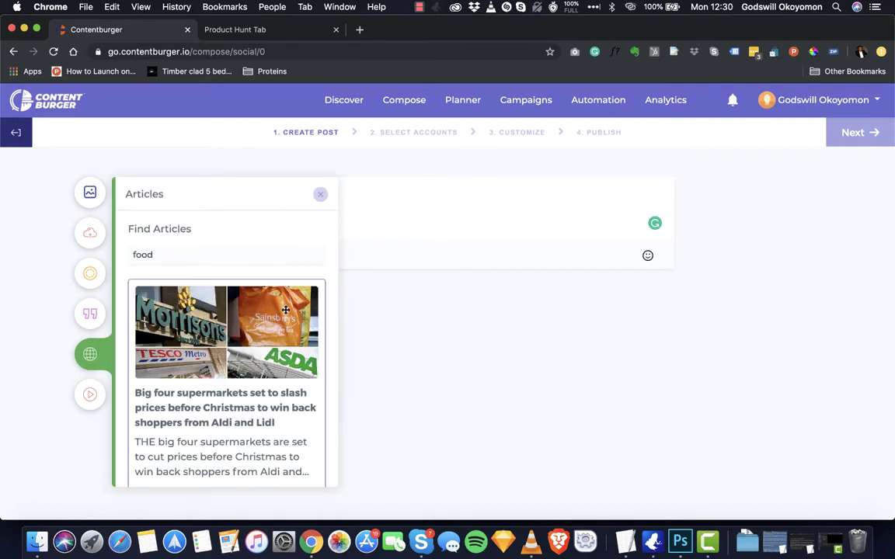
{"action": "left_click_drag", "start_coordinate": [273, 332], "coordinate": [517, 151]}
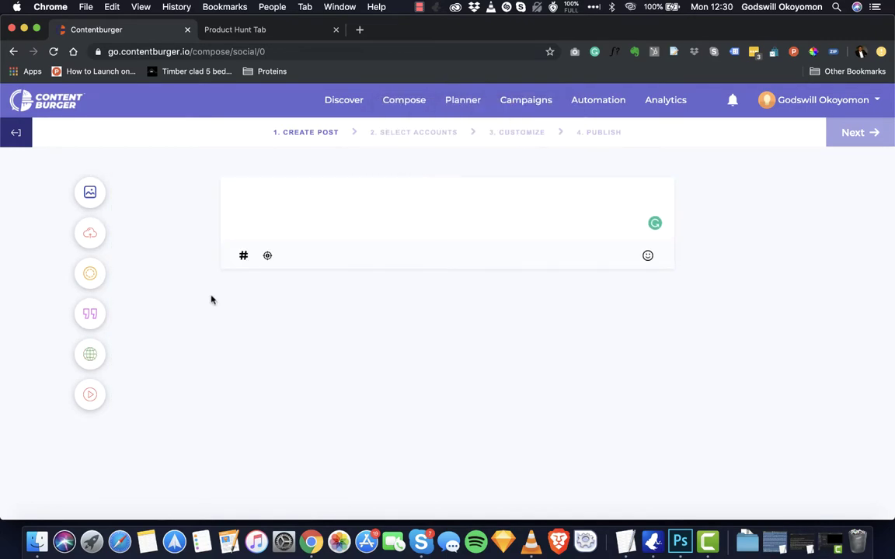
{"action": "left_click", "coordinate": [90, 354]}
{"action": "left_click_drag", "start_coordinate": [214, 319], "coordinate": [503, 214]}
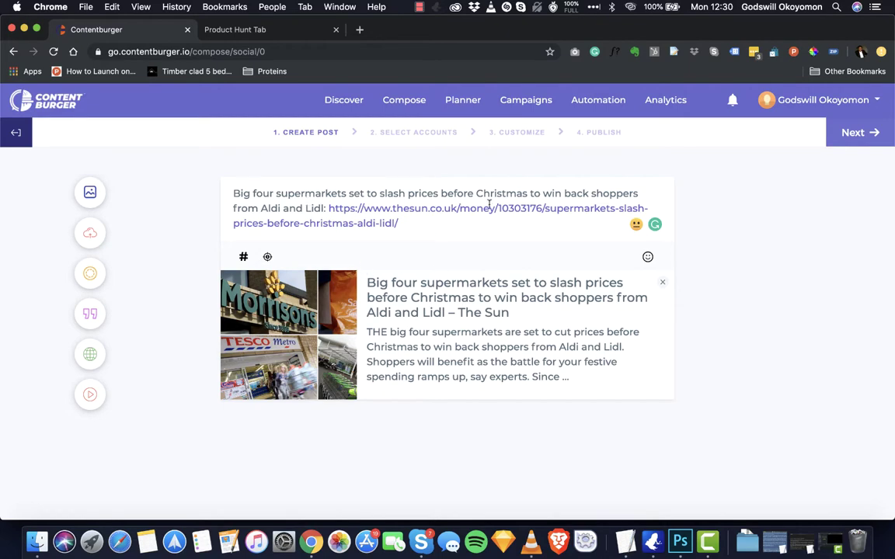
Step: View the post's hashtag options without adding any and continue to the account selection stage
{"action": "left_click", "coordinate": [243, 257]}
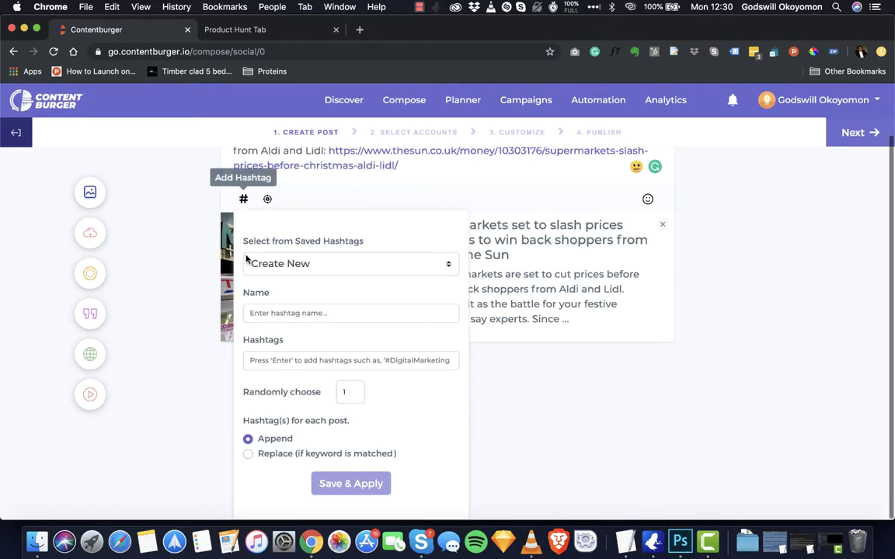
{"action": "left_click", "coordinate": [500, 197]}
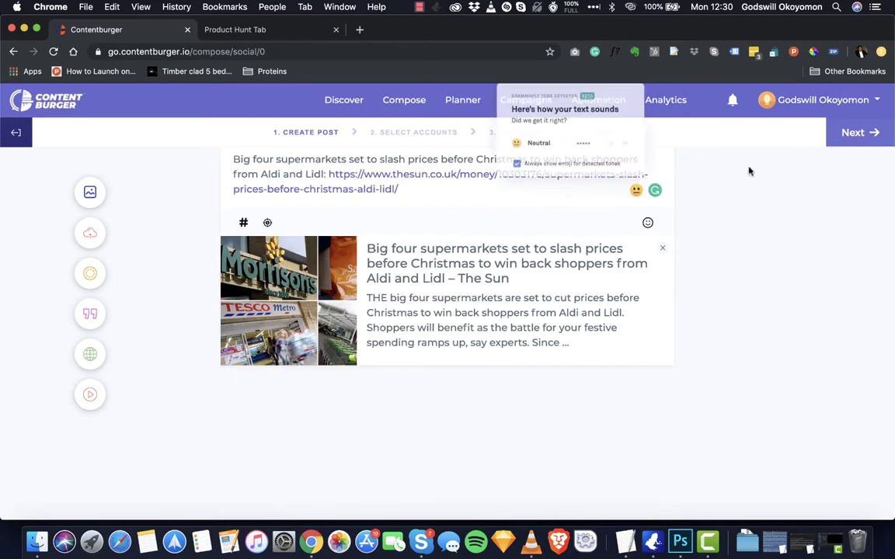
{"action": "left_click", "coordinate": [839, 139]}
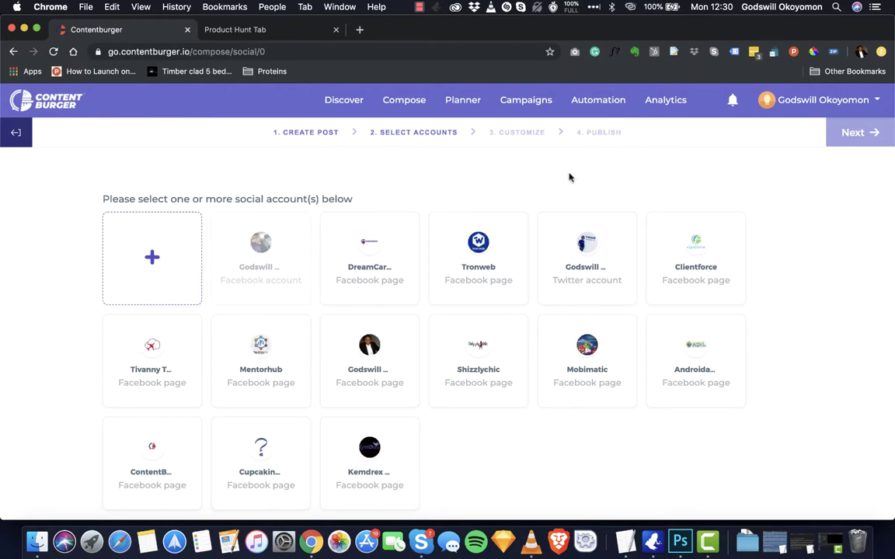
Step: Return to the planner and look over the November 2019 calendar
{"action": "left_click", "coordinate": [462, 98]}
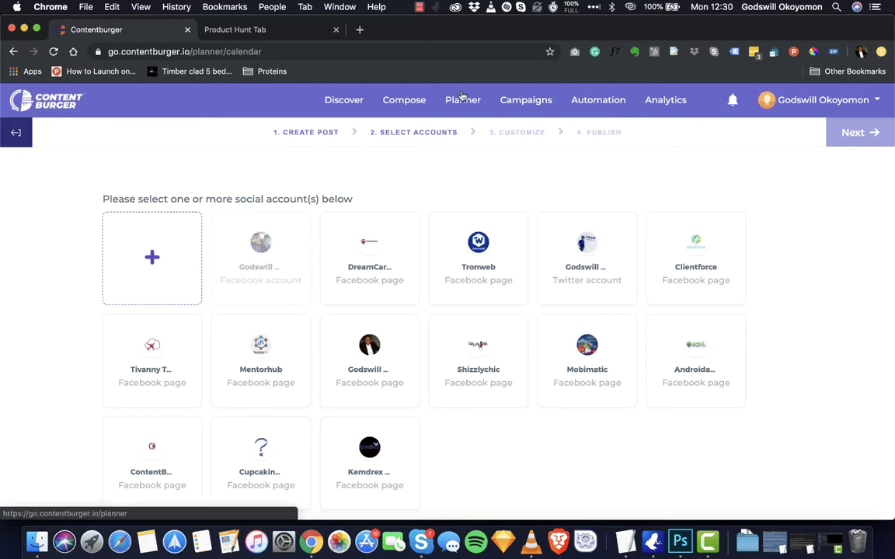
{"action": "scroll", "coordinate": [438, 287], "scroll_direction": "down", "scroll_amount": 2}
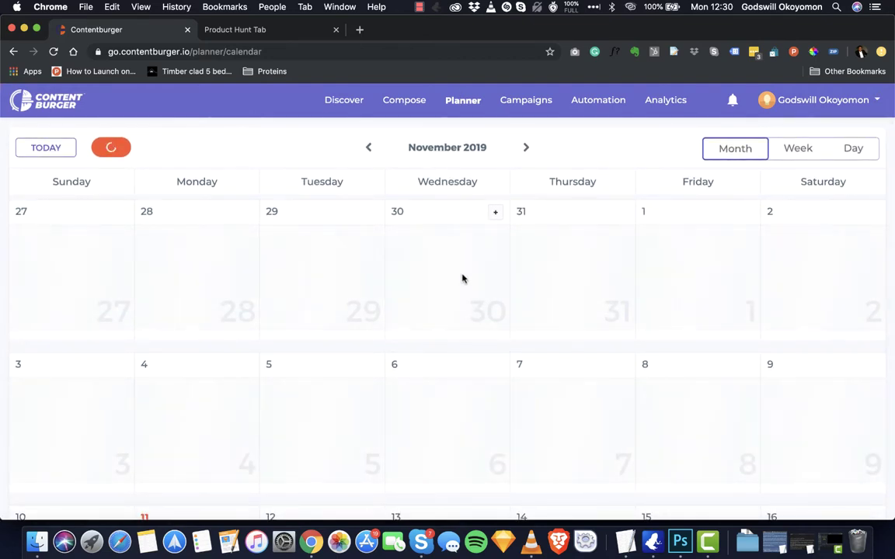
{"action": "scroll", "coordinate": [463, 280], "scroll_direction": "up", "scroll_amount": 2}
Step: Show the campaigns list and start creating a new campaign
{"action": "left_click", "coordinate": [525, 102]}
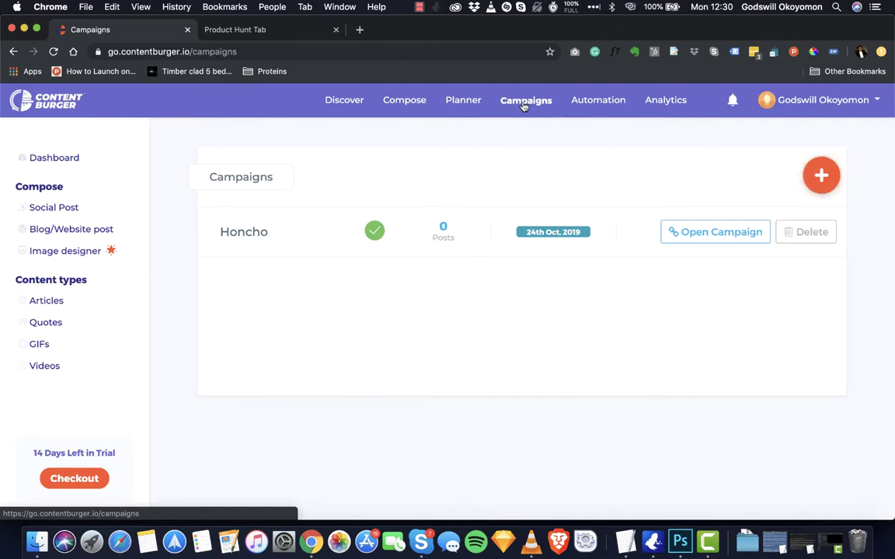
{"action": "left_click", "coordinate": [820, 176]}
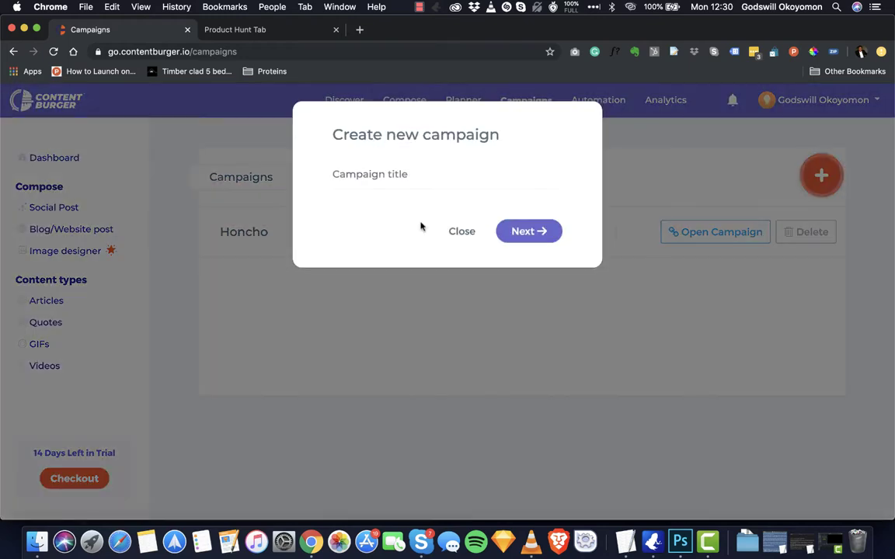
{"action": "left_click", "coordinate": [378, 174]}
{"action": "type", "text": "a"}
{"action": "key", "text": "BackSpace"}
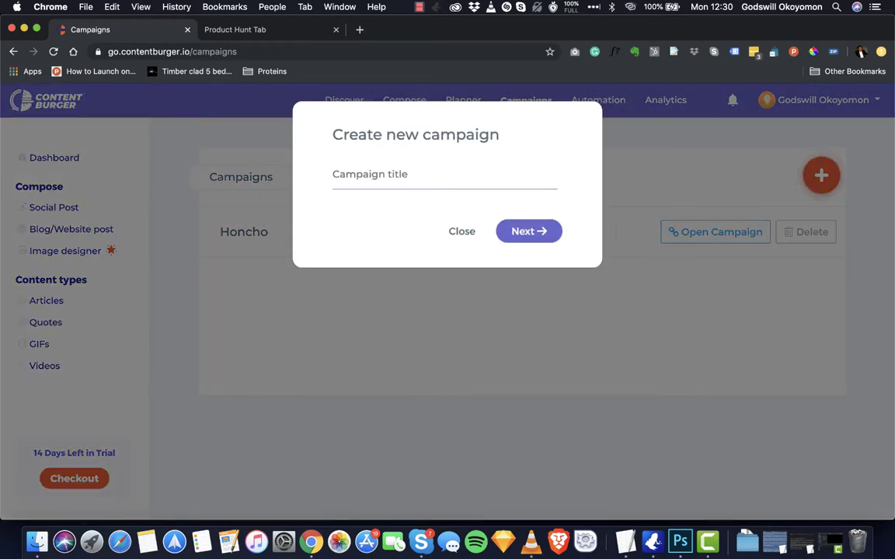
{"action": "type", "text": "Buisnes"}
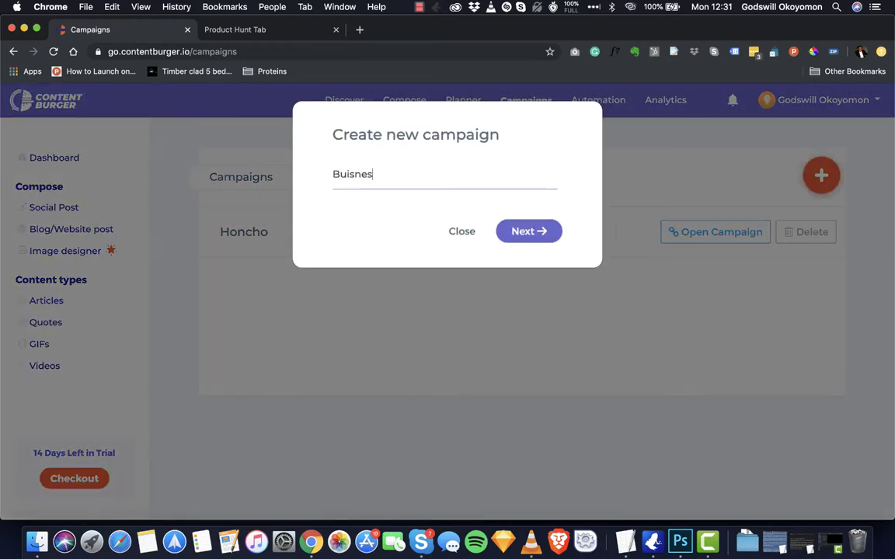
{"action": "key", "text": "BackSpace"}
{"action": "key", "text": "BackSpace"}
{"action": "key", "text": "BackSpace"}
{"action": "key", "text": "BackSpace"}
{"action": "key", "text": "BackSpace"}
{"action": "type", "text": "siness"}
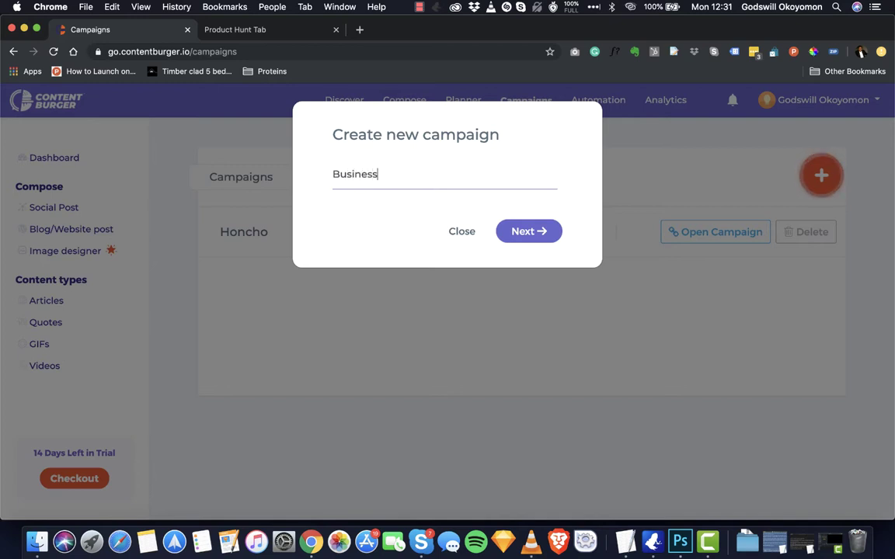
{"action": "key", "text": "BackSpace"}
{"action": "key", "text": "BackSpace"}
{"action": "key", "text": "BackSpace"}
{"action": "key", "text": "BackSpace"}
{"action": "key", "text": "BackSpace"}
{"action": "key", "text": "BackSpace"}
{"action": "key", "text": "BackSpace"}
{"action": "key", "text": "BackSpace"}
Step: Title the new campaign HealthStore and create it
{"action": "type", "text": "H"}
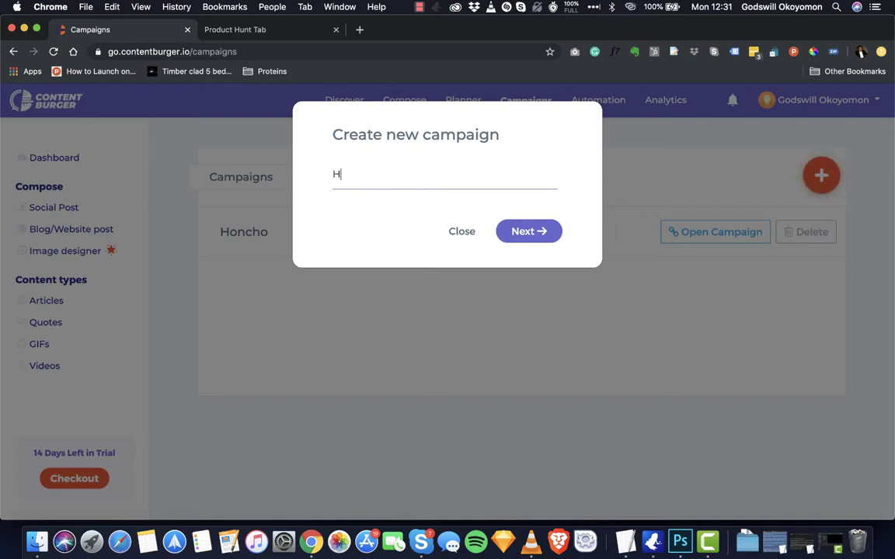
{"action": "type", "text": "elab"}
{"action": "key", "text": "BackSpace"}
{"action": "key", "text": "BackSpace"}
{"action": "type", "text": "thStoir"}
{"action": "left_click", "coordinate": [353, 174]}
{"action": "type", "text": "l"}
{"action": "left_click", "coordinate": [525, 231]}
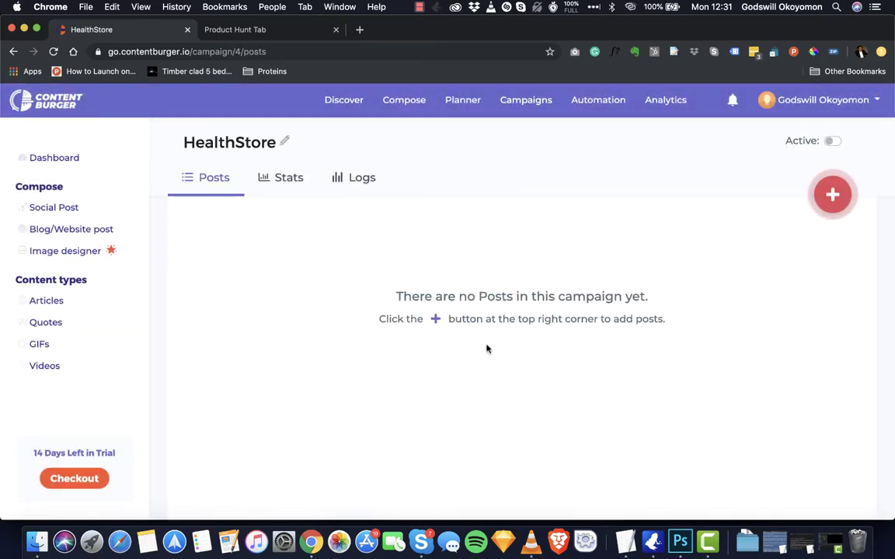
Step: Examine the HealthStore campaign's posts, stats and logs sections and return to its posts
{"action": "scroll", "coordinate": [370, 362], "scroll_direction": "down", "scroll_amount": 1}
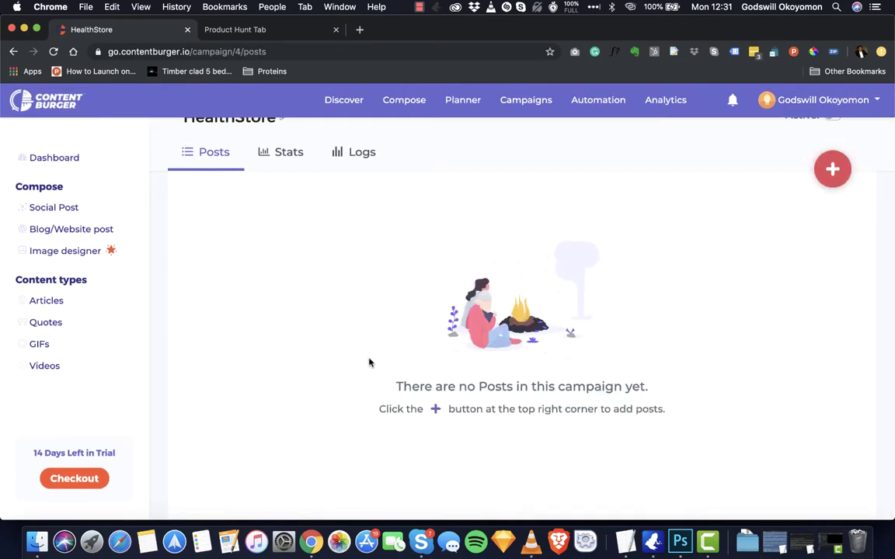
{"action": "scroll", "coordinate": [370, 361], "scroll_direction": "up", "scroll_amount": 1}
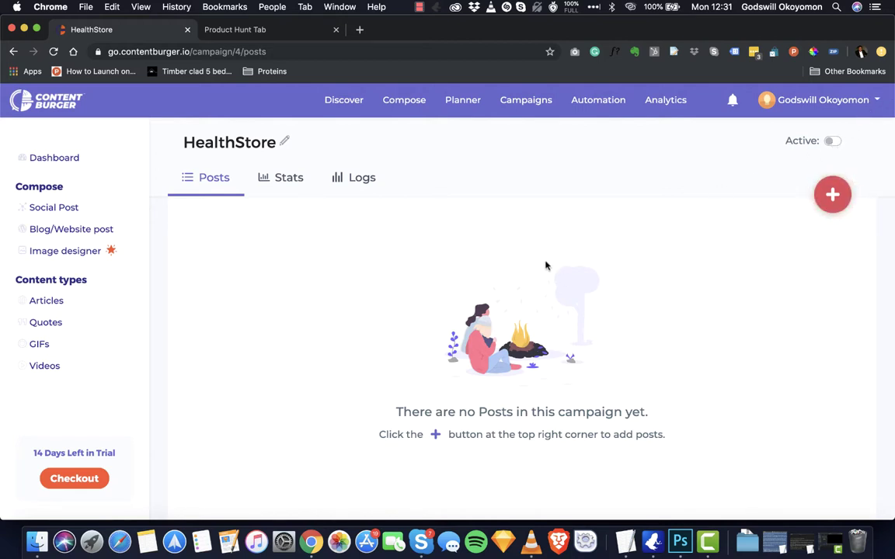
{"action": "scroll", "coordinate": [492, 253], "scroll_direction": "down", "scroll_amount": 1}
{"action": "left_click", "coordinate": [296, 159]}
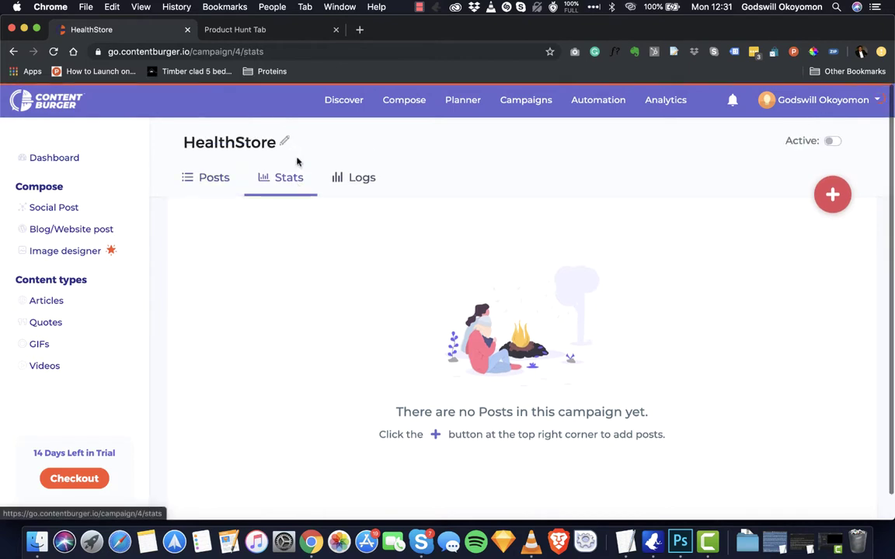
{"action": "left_click", "coordinate": [358, 183]}
{"action": "left_click", "coordinate": [218, 180]}
{"action": "scroll", "coordinate": [386, 319], "scroll_direction": "down", "scroll_amount": 1}
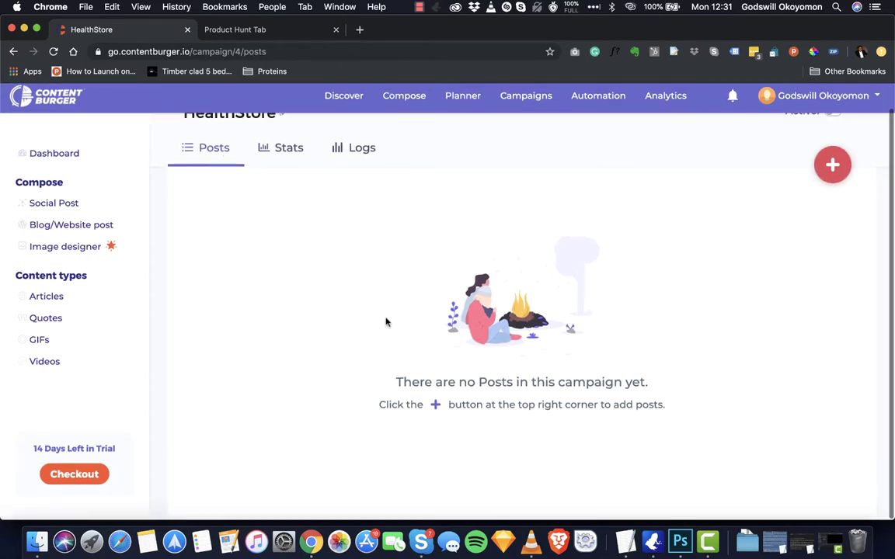
Step: Reveal the options for adding posts to the HealthStore campaign and examine them
{"action": "left_click", "coordinate": [833, 172]}
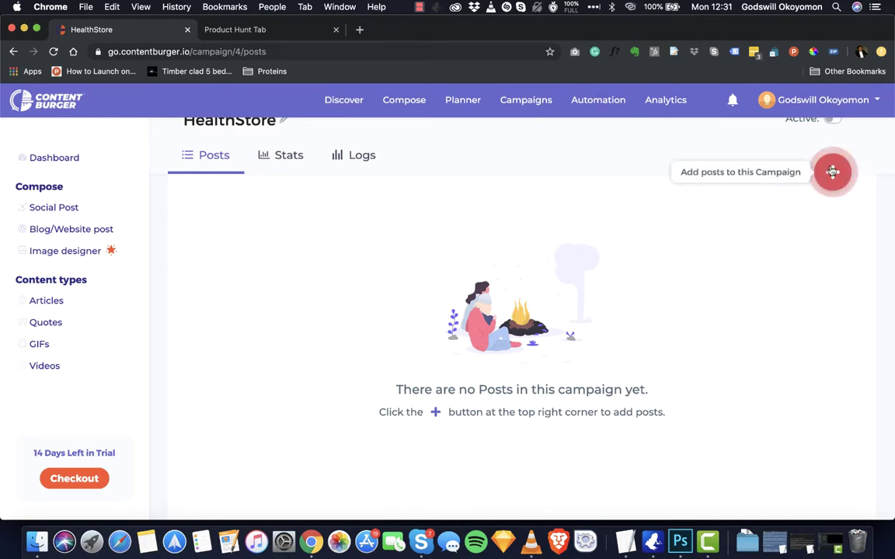
{"action": "left_click", "coordinate": [833, 173]}
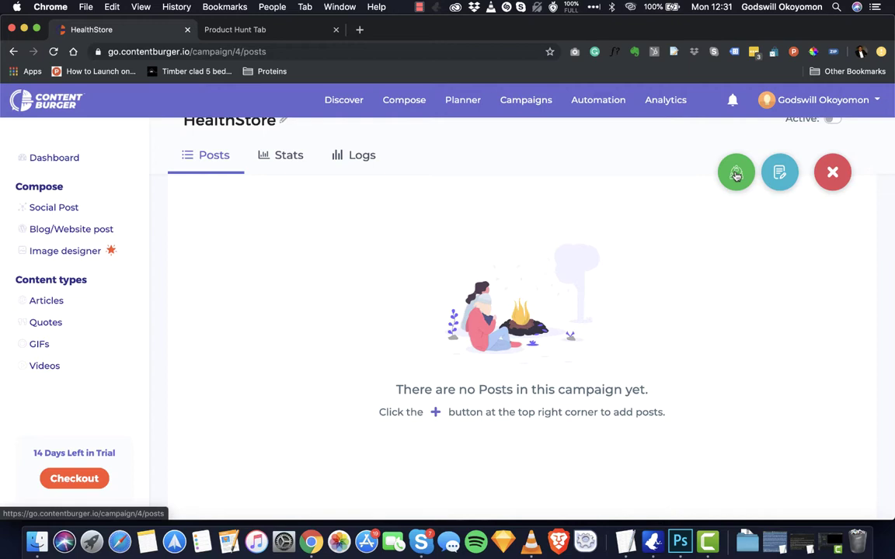
{"action": "scroll", "coordinate": [737, 175], "scroll_direction": "up", "scroll_amount": 1}
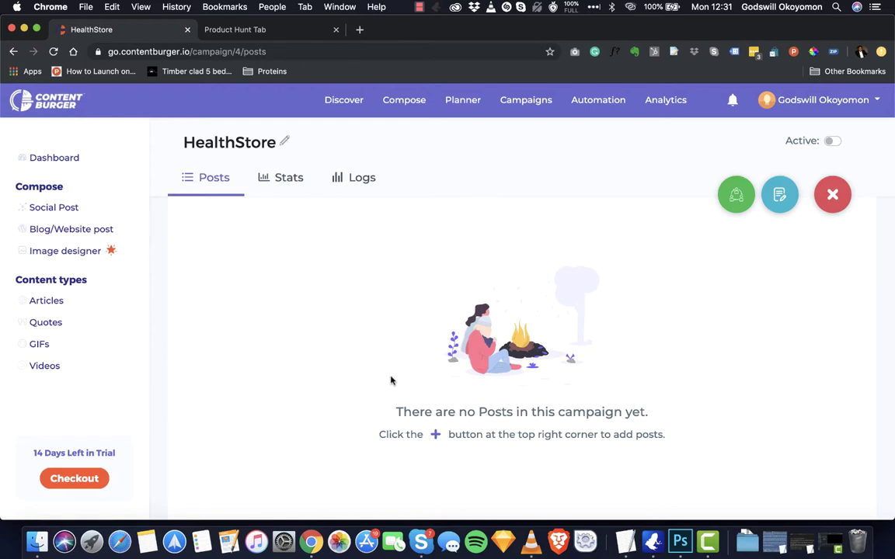
{"action": "scroll", "coordinate": [393, 373], "scroll_direction": "down", "scroll_amount": 1}
{"action": "scroll", "coordinate": [272, 281], "scroll_direction": "up", "scroll_amount": 1}
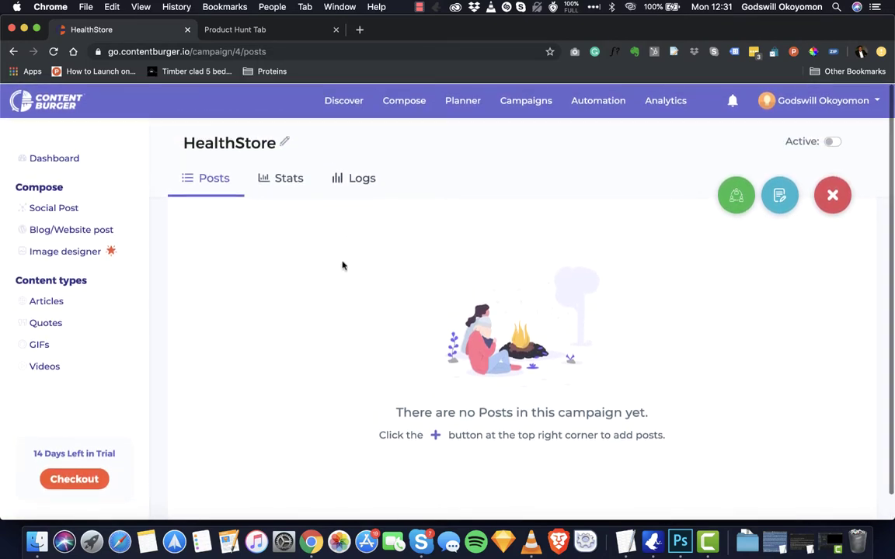
Step: Review the HealthStore campaign's stats and logs once more and go back to its posts
{"action": "left_click", "coordinate": [269, 184]}
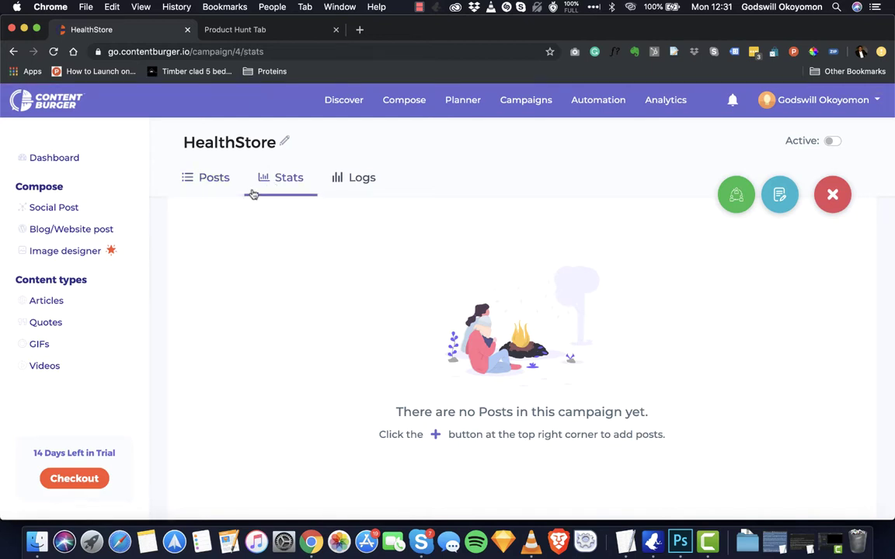
{"action": "left_click", "coordinate": [350, 183]}
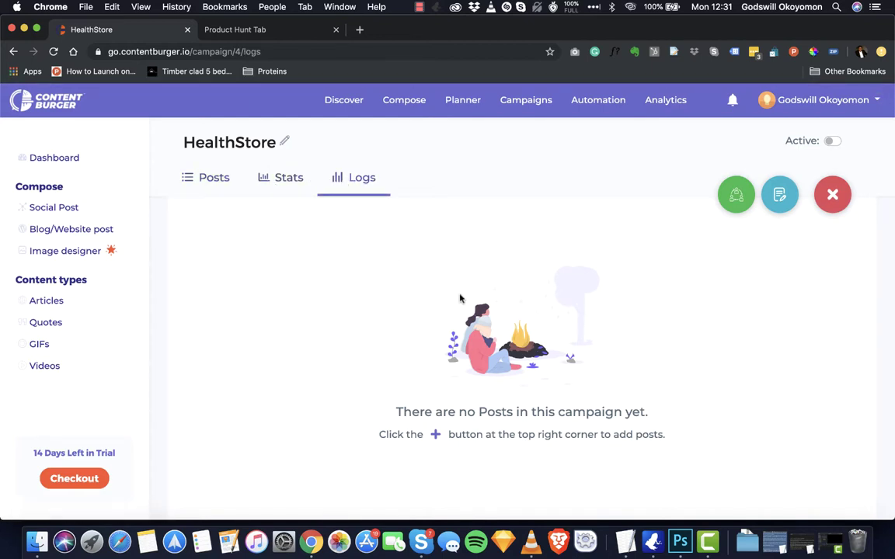
{"action": "left_click", "coordinate": [209, 182]}
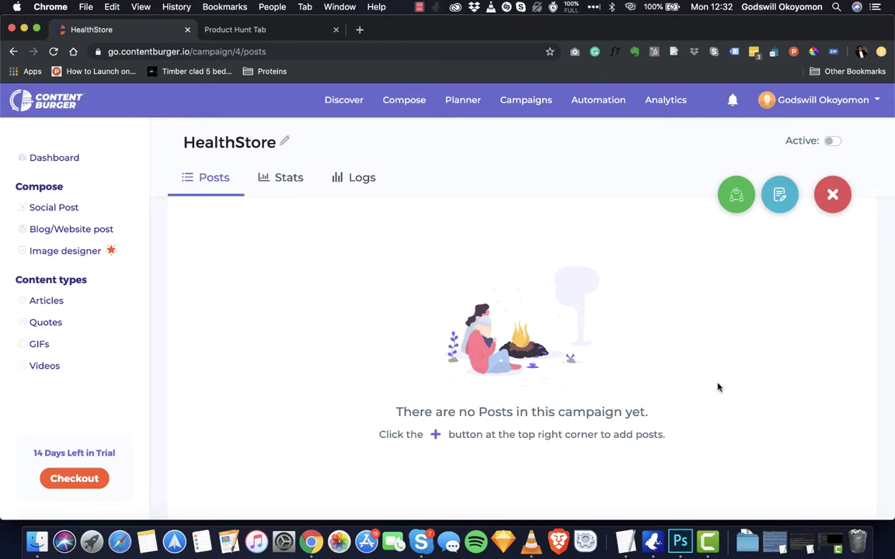
{"action": "scroll", "coordinate": [710, 394], "scroll_direction": "down", "scroll_amount": 1}
{"action": "scroll", "coordinate": [661, 369], "scroll_direction": "up", "scroll_amount": 1}
Step: Open the automations overview and examine the available automation types
{"action": "left_click", "coordinate": [609, 107]}
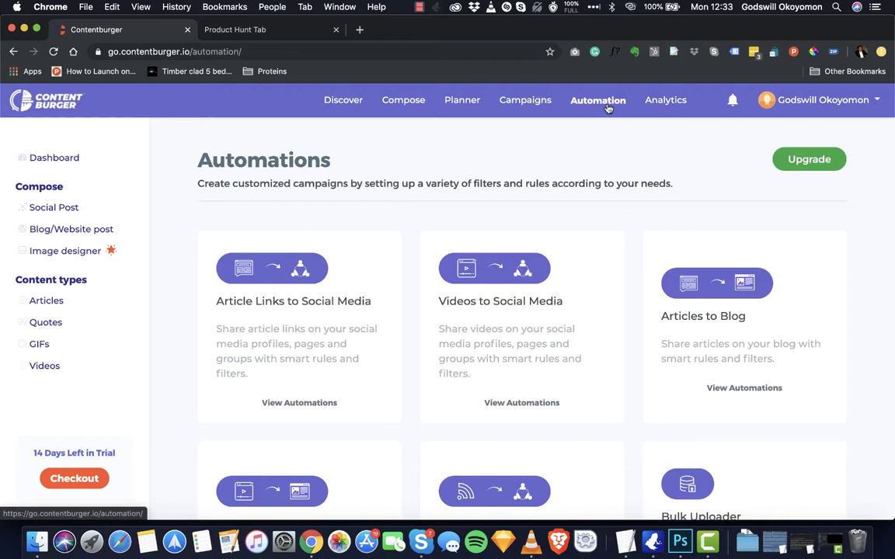
{"action": "scroll", "coordinate": [450, 372], "scroll_direction": "down", "scroll_amount": 2}
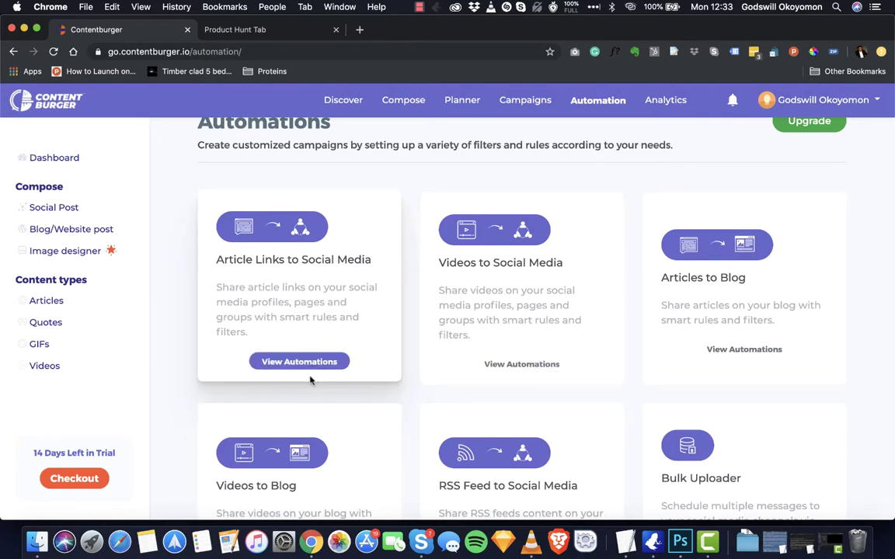
{"action": "scroll", "coordinate": [310, 380], "scroll_direction": "down", "scroll_amount": 1}
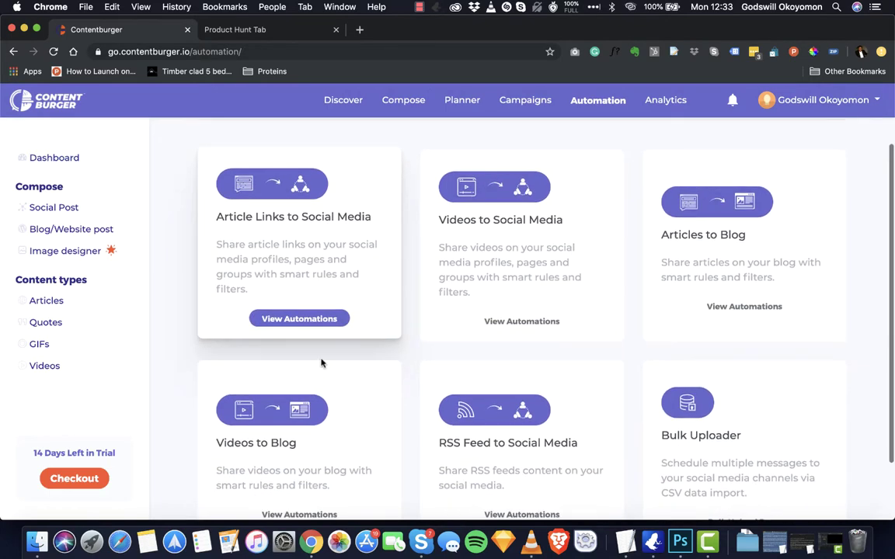
Step: Start a new Articles to Blog automation and name its campaign BlogsAuto
{"action": "left_click", "coordinate": [725, 310]}
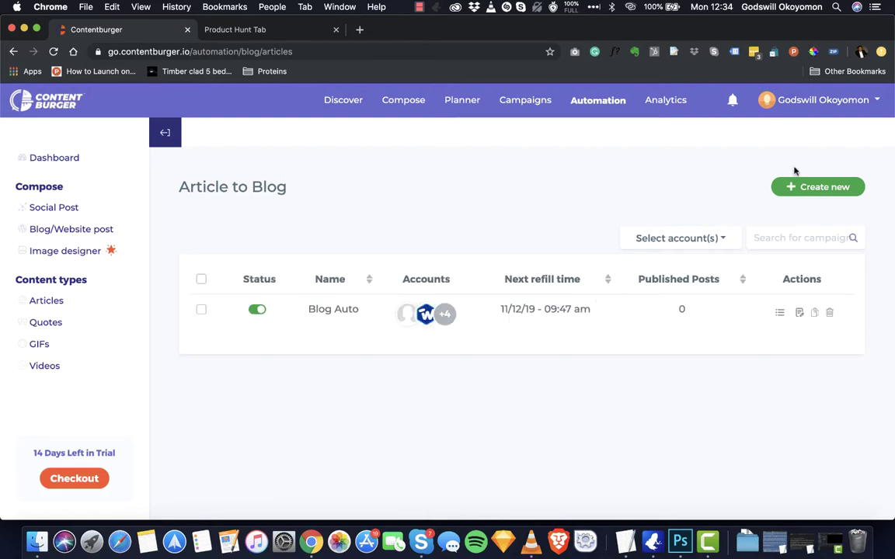
{"action": "left_click", "coordinate": [818, 186]}
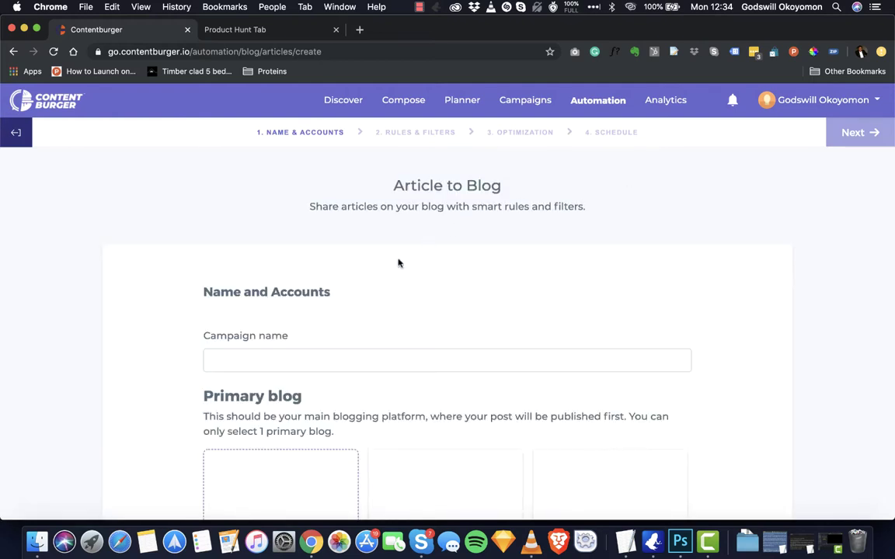
{"action": "left_click", "coordinate": [286, 357]}
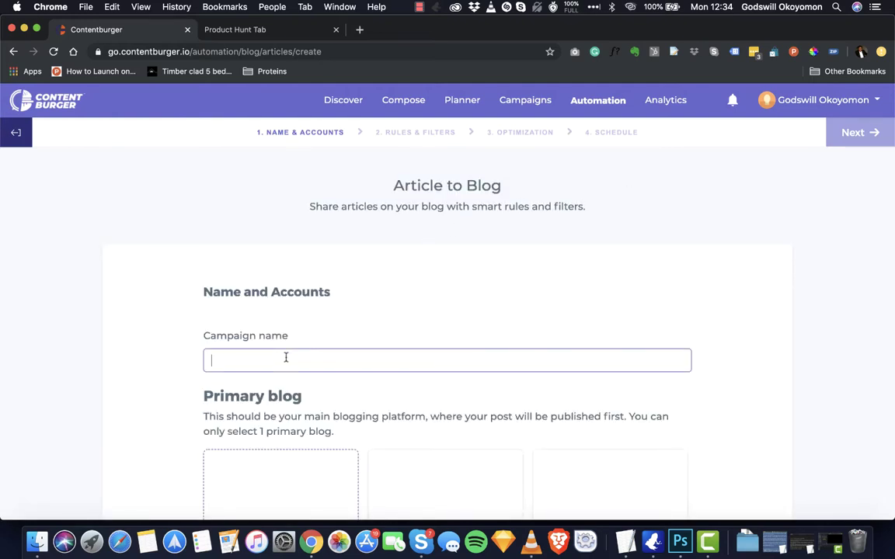
{"action": "type", "text": "BlogsAuto"}
Step: Select the personal Medium account as the primary blog and set its publish status to Draft
{"action": "scroll", "coordinate": [395, 380], "scroll_direction": "down", "scroll_amount": 3}
{"action": "left_click", "coordinate": [454, 473]}
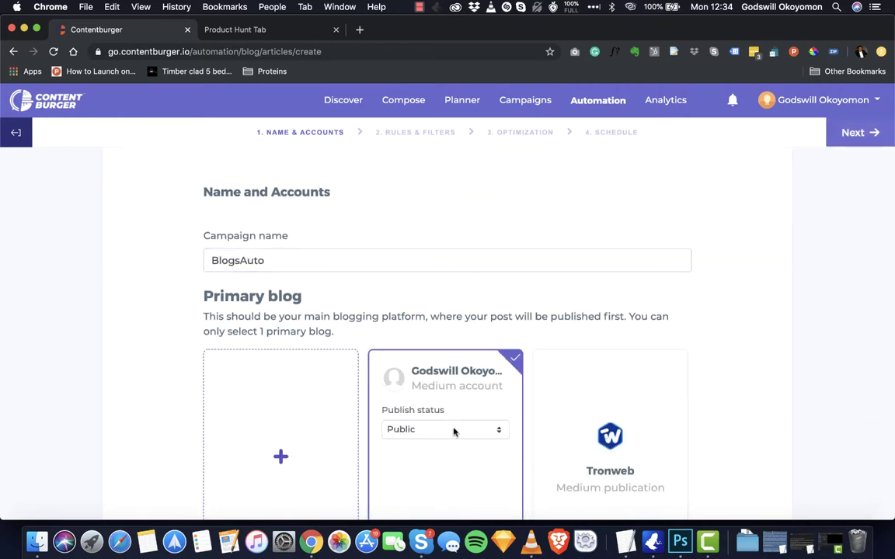
{"action": "left_click", "coordinate": [441, 430]}
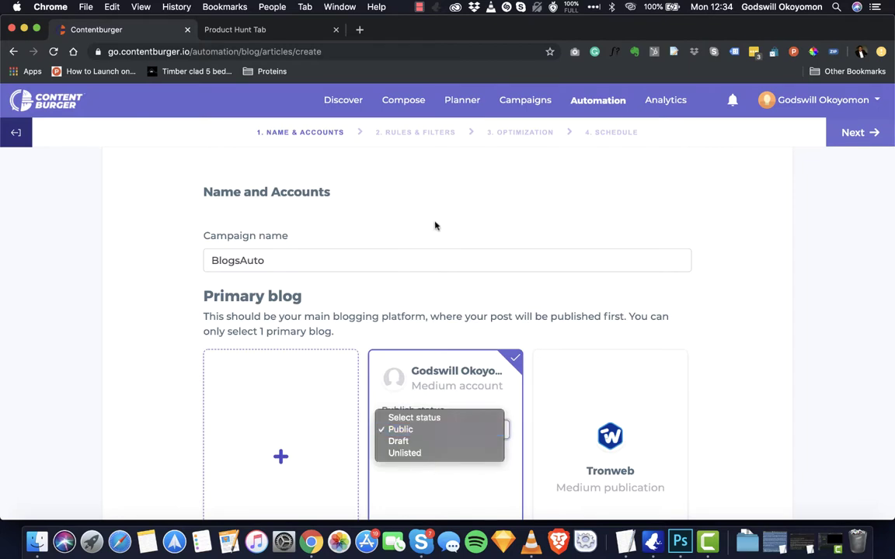
{"action": "left_click", "coordinate": [427, 442]}
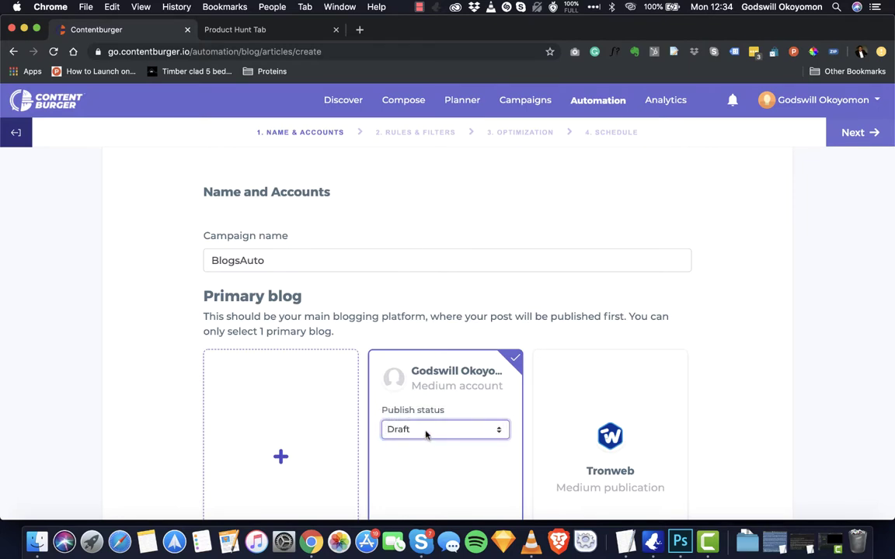
Step: Set the primary Medium blog's publish status to Public and select the Tronweb Medium publication as the secondary channel
{"action": "left_click", "coordinate": [425, 431]}
{"action": "left_click", "coordinate": [423, 419]}
{"action": "scroll", "coordinate": [385, 324], "scroll_direction": "down", "scroll_amount": 5}
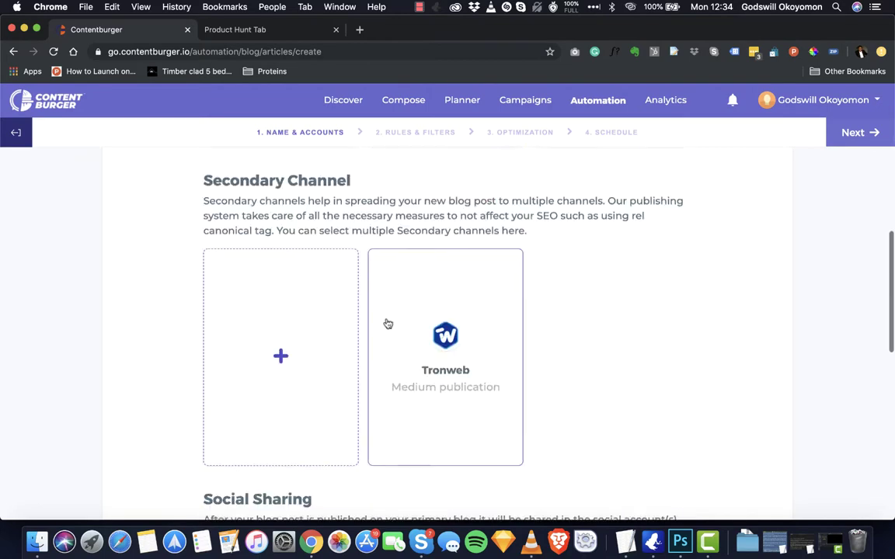
{"action": "scroll", "coordinate": [386, 322], "scroll_direction": "up", "scroll_amount": 5}
{"action": "scroll", "coordinate": [386, 323], "scroll_direction": "down", "scroll_amount": 5}
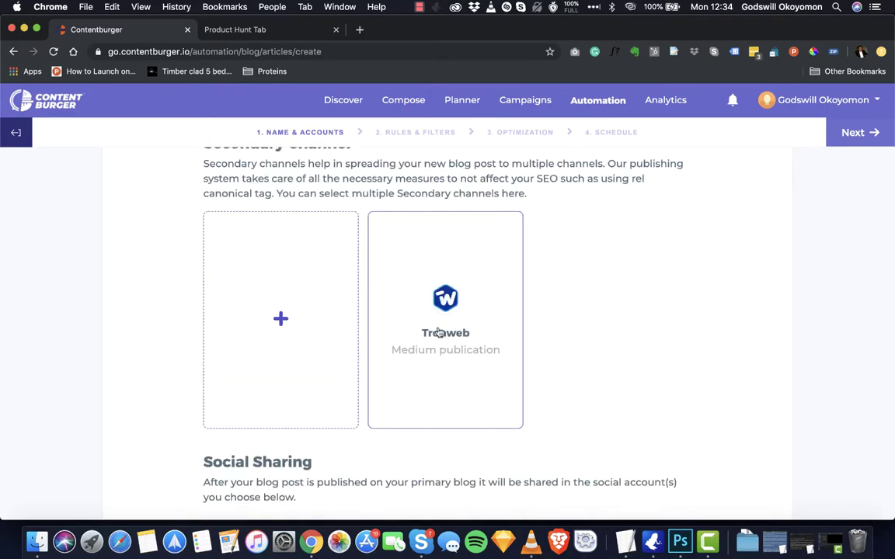
{"action": "left_click", "coordinate": [438, 332]}
{"action": "scroll", "coordinate": [541, 262], "scroll_direction": "up", "scroll_amount": 2}
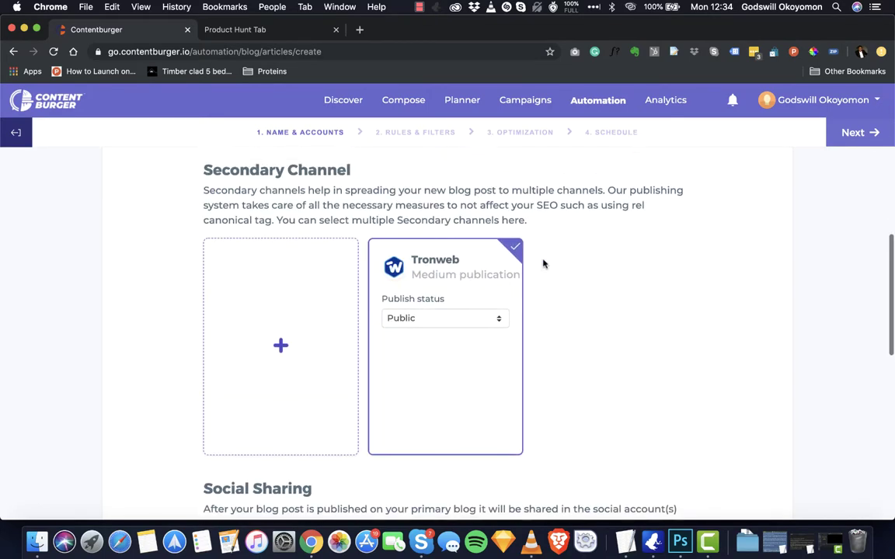
Step: Examine the WordPress connection instructions for adding a secondary channel and close them without connecting a site
{"action": "left_click", "coordinate": [274, 359]}
{"action": "left_click", "coordinate": [455, 253]}
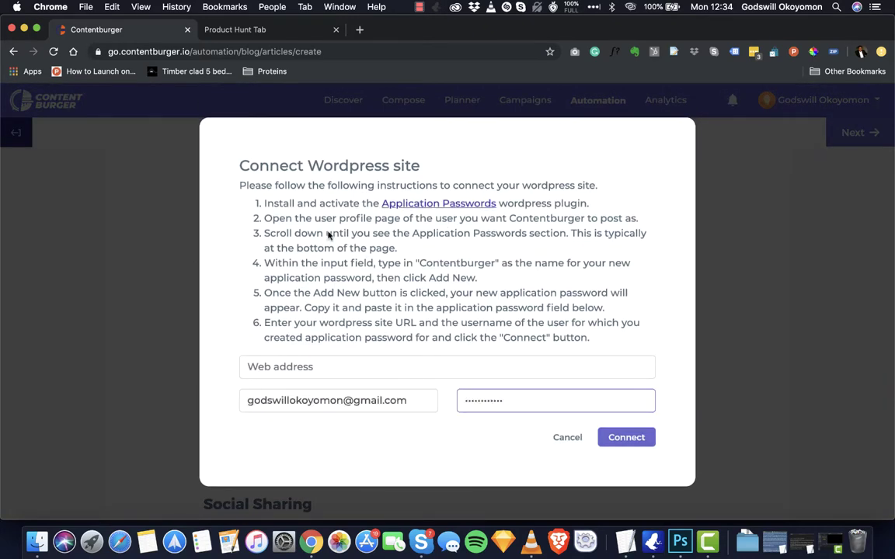
{"action": "left_click", "coordinate": [563, 443]}
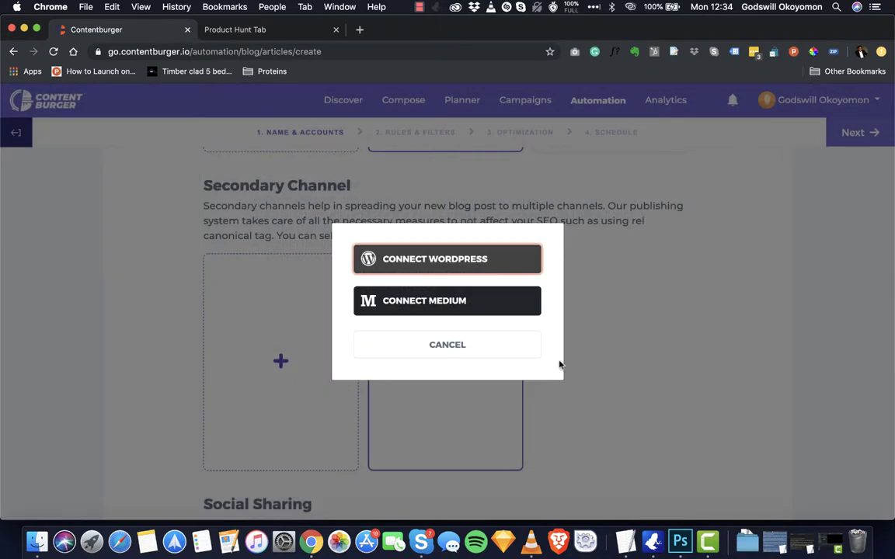
{"action": "left_click", "coordinate": [485, 344]}
Step: Choose the DreamCar, Tronweb, Tivanny and Mentorhub Facebook pages for social sharing and continue to Rules & Filters
{"action": "scroll", "coordinate": [502, 375], "scroll_direction": "down", "scroll_amount": 5}
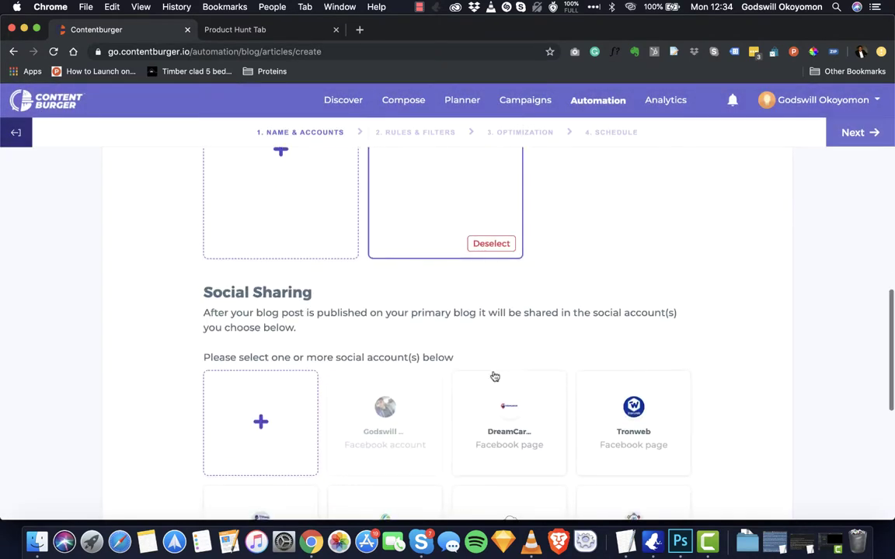
{"action": "left_click", "coordinate": [509, 415]}
{"action": "left_click", "coordinate": [612, 418]}
{"action": "scroll", "coordinate": [544, 412], "scroll_direction": "down", "scroll_amount": 3}
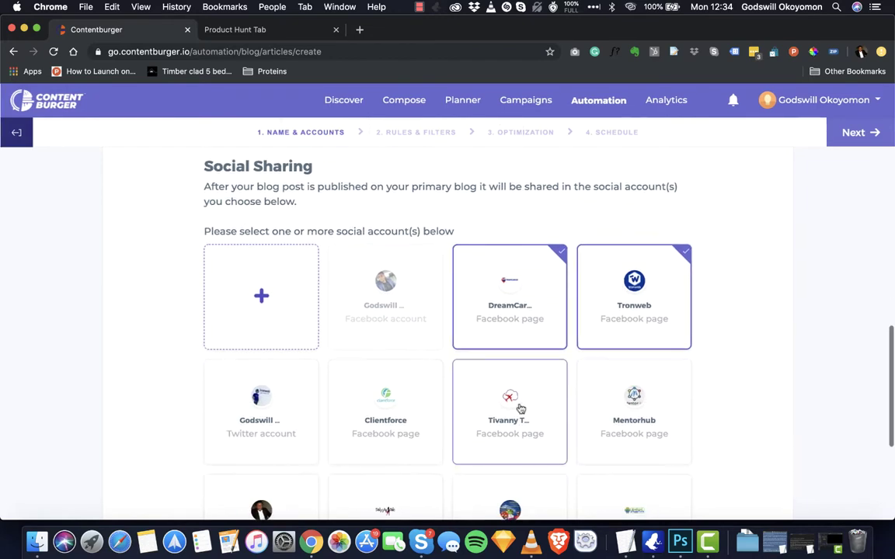
{"action": "left_click", "coordinate": [521, 409]}
{"action": "left_click", "coordinate": [659, 399]}
{"action": "scroll", "coordinate": [504, 366], "scroll_direction": "up", "scroll_amount": 10}
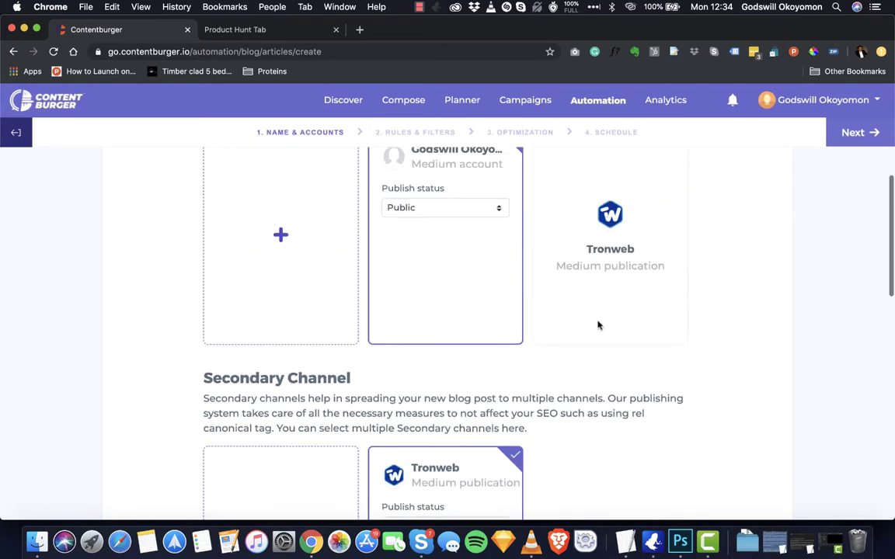
{"action": "left_click", "coordinate": [858, 136]}
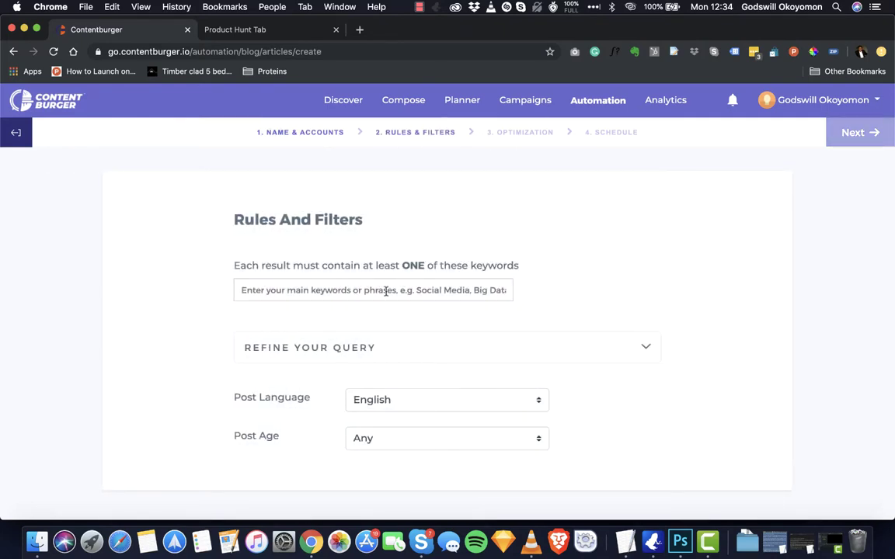
Step: Add "business" to the main keywords, at least one of which each result must contain
{"action": "type", "text": "sch"}
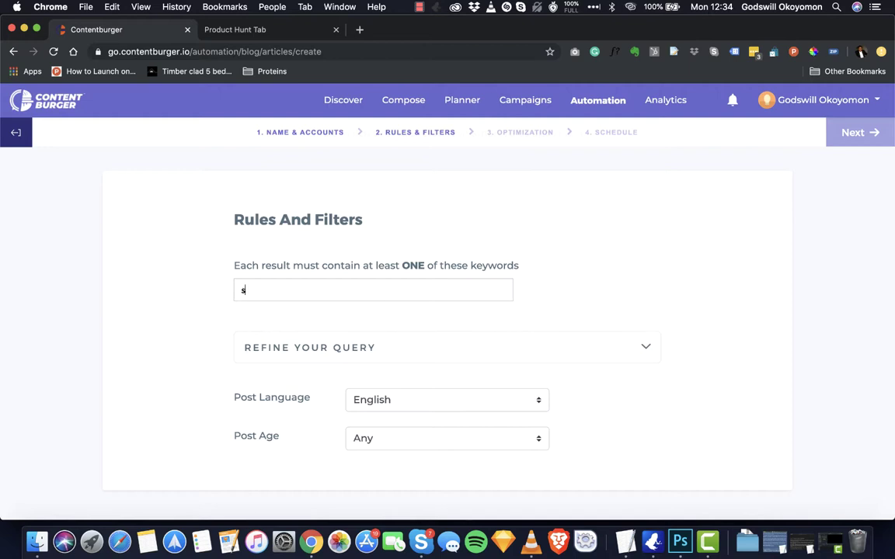
{"action": "key", "text": "BackSpace"}
{"action": "key", "text": "BackSpace"}
{"action": "key", "text": "BackSpace"}
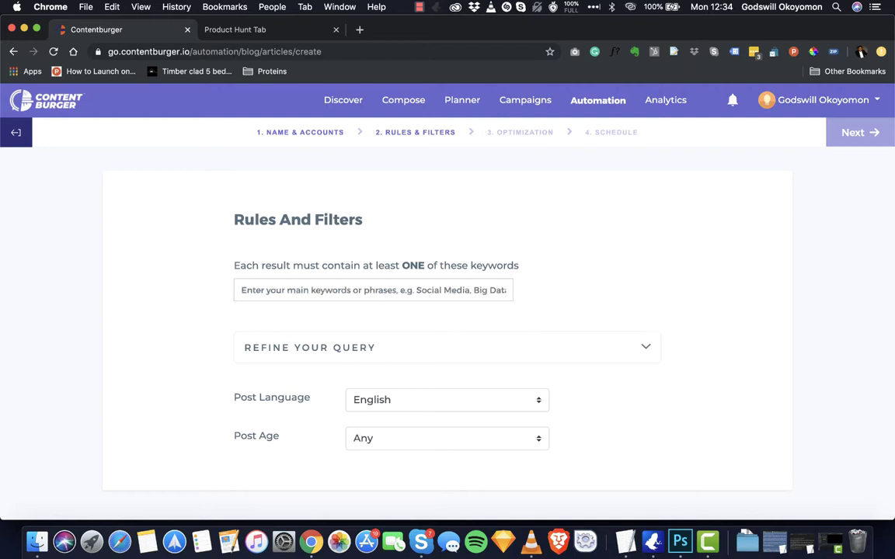
{"action": "type", "text": "buisone"}
{"action": "key", "text": "BackSpace"}
{"action": "key", "text": "BackSpace"}
{"action": "key", "text": "BackSpace"}
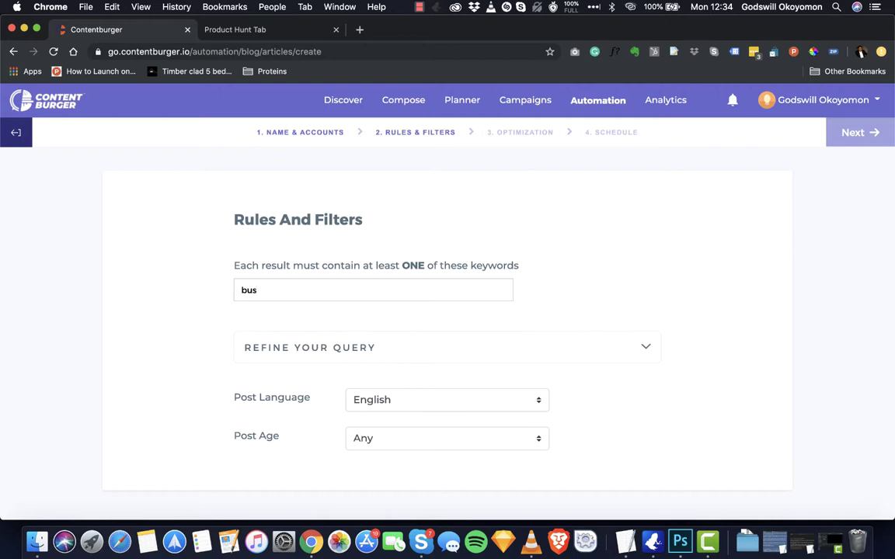
{"action": "type", "text": "iness"}
{"action": "key", "text": "Return"}
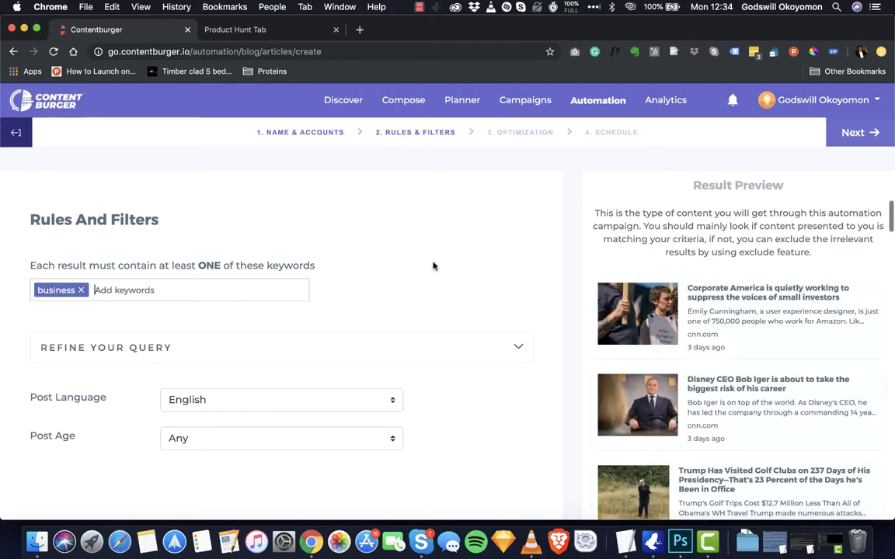
Step: Look through the articles in the result preview for the business keyword
{"action": "scroll", "coordinate": [694, 311], "scroll_direction": "down", "scroll_amount": 10}
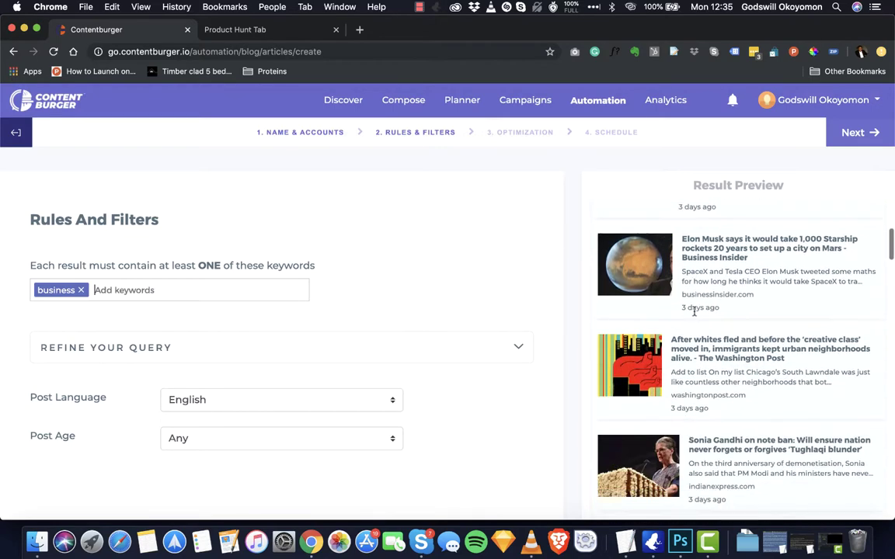
{"action": "scroll", "coordinate": [693, 310], "scroll_direction": "up", "scroll_amount": 10}
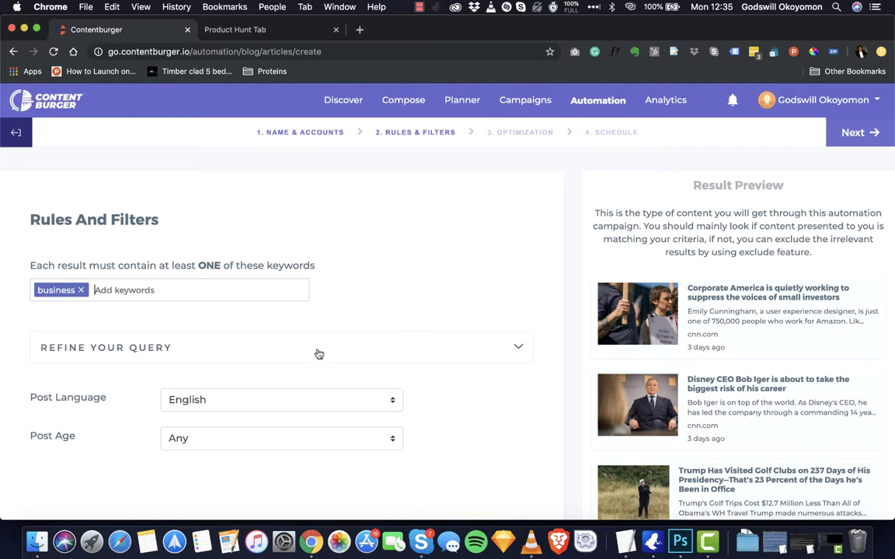
{"action": "scroll", "coordinate": [777, 256], "scroll_direction": "down", "scroll_amount": 2}
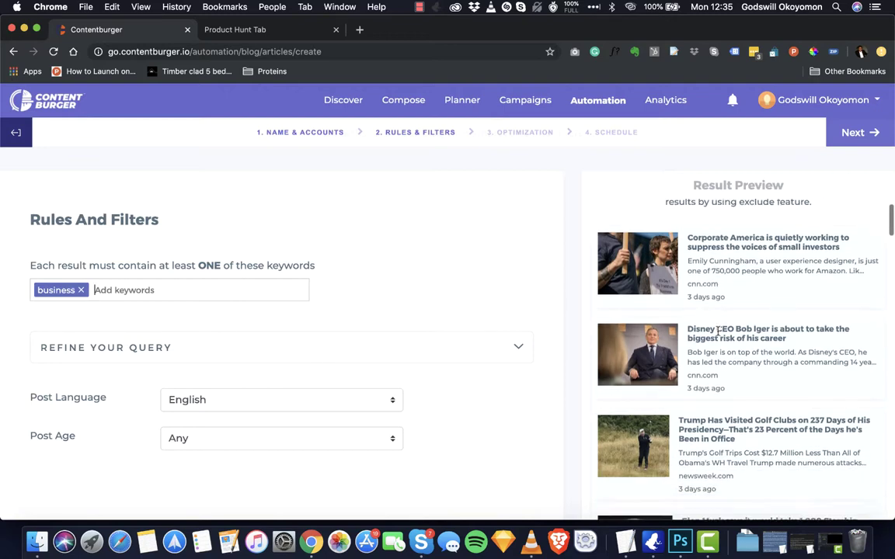
{"action": "scroll", "coordinate": [805, 254], "scroll_direction": "up", "scroll_amount": 2}
{"action": "scroll", "coordinate": [752, 382], "scroll_direction": "down", "scroll_amount": 2}
{"action": "scroll", "coordinate": [752, 382], "scroll_direction": "up", "scroll_amount": 2}
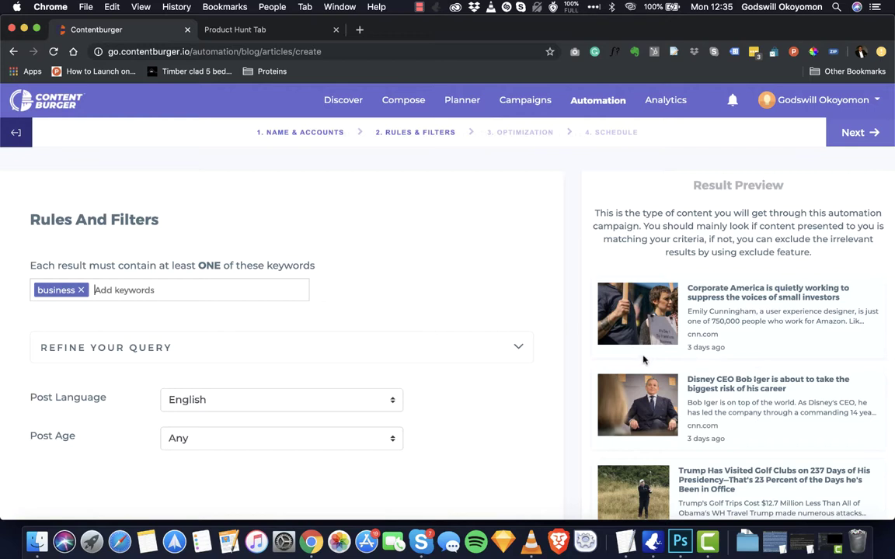
Step: Expand the query refinement options and add "automation" as a keyword each result must also contain
{"action": "left_click", "coordinate": [462, 347]}
{"action": "scroll", "coordinate": [289, 378], "scroll_direction": "down", "scroll_amount": 3}
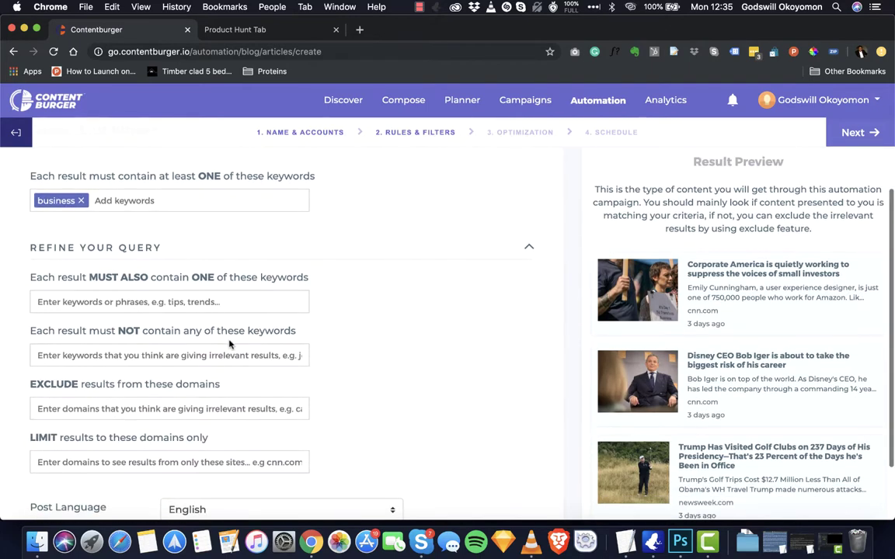
{"action": "left_click", "coordinate": [161, 301]}
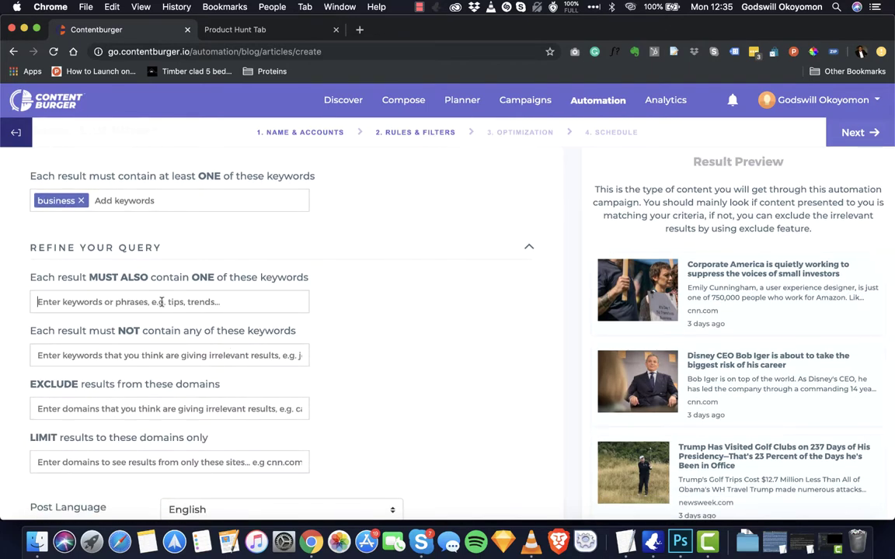
{"action": "type", "text": "automation"}
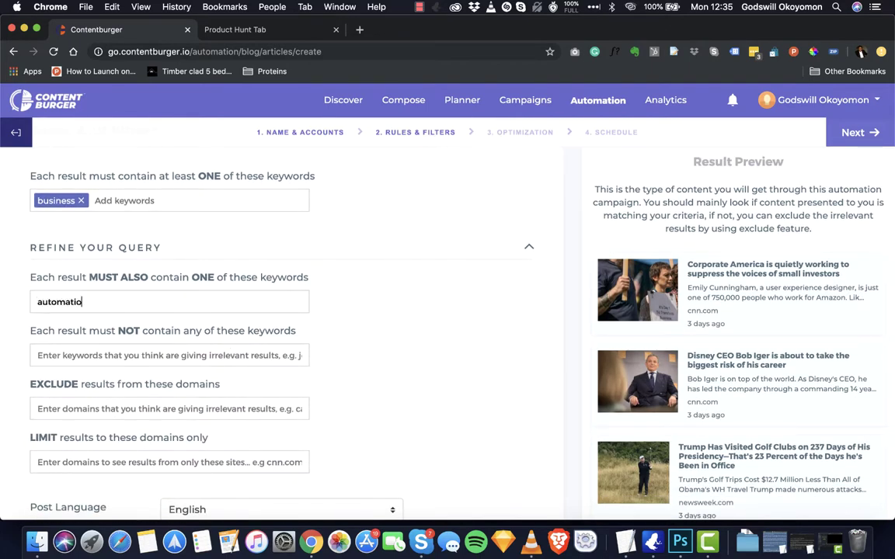
{"action": "key", "text": "Return"}
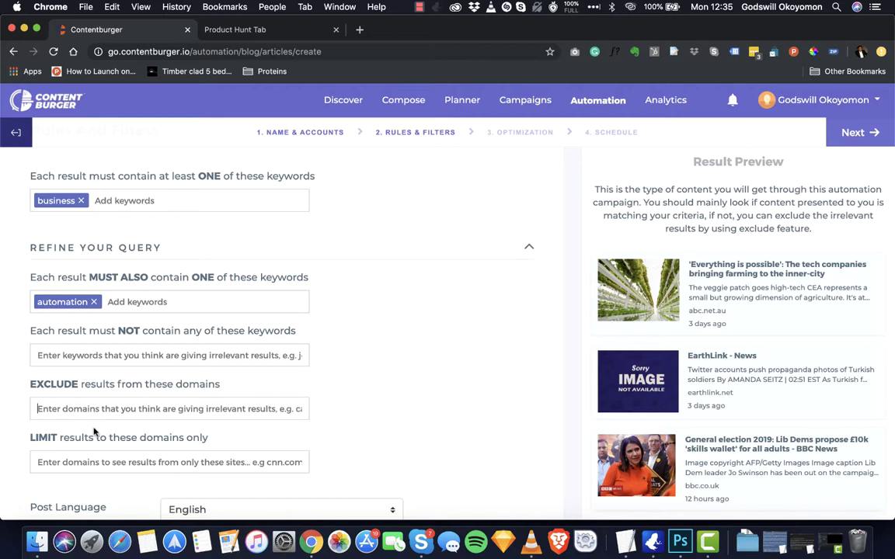
Step: Examine the domain and keyword refinement filters along with the updated result preview
{"action": "left_click", "coordinate": [88, 460]}
{"action": "scroll", "coordinate": [87, 458], "scroll_direction": "down", "scroll_amount": 1}
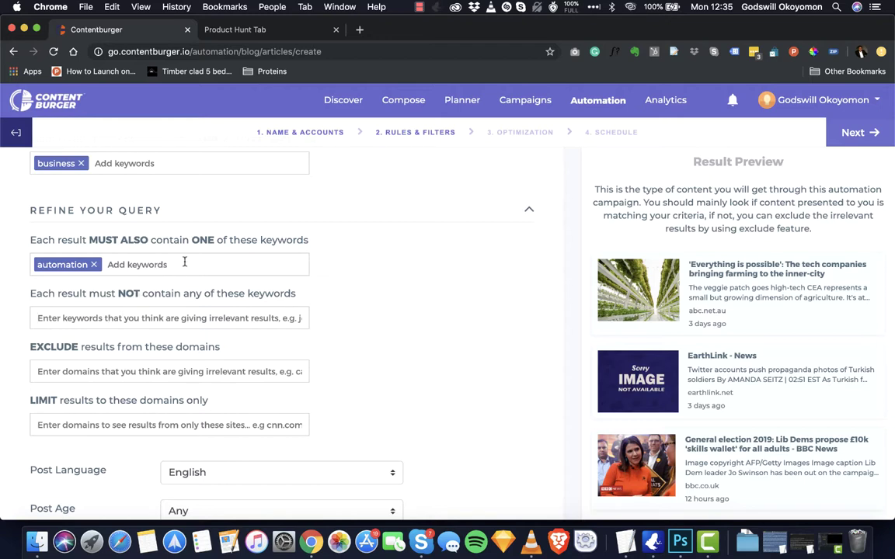
{"action": "left_click", "coordinate": [146, 261]}
{"action": "scroll", "coordinate": [510, 380], "scroll_direction": "up", "scroll_amount": 5}
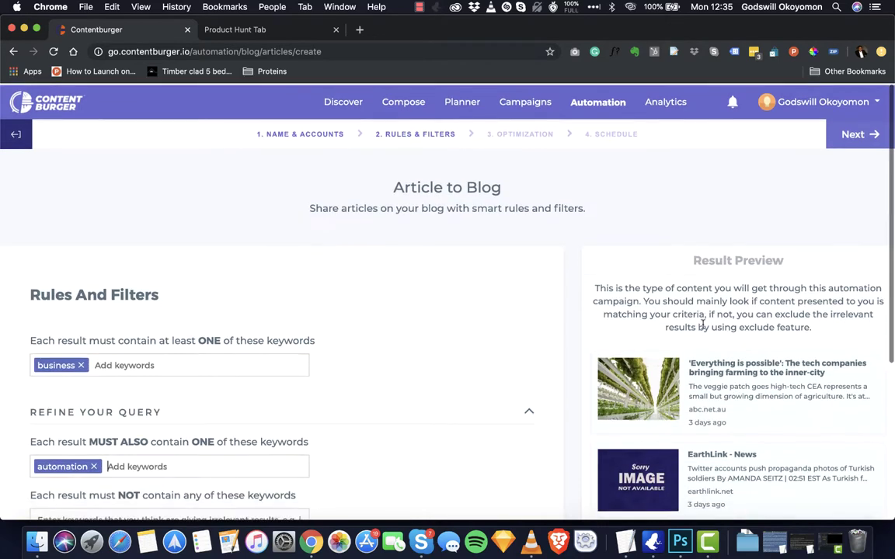
{"action": "scroll", "coordinate": [322, 382], "scroll_direction": "down", "scroll_amount": 6}
{"action": "scroll", "coordinate": [500, 230], "scroll_direction": "up", "scroll_amount": 4}
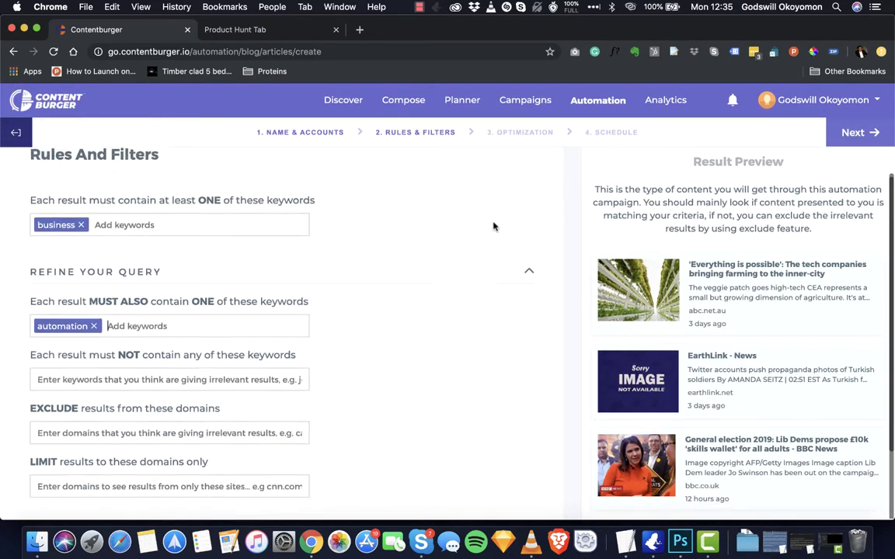
{"action": "scroll", "coordinate": [523, 363], "scroll_direction": "down", "scroll_amount": 3}
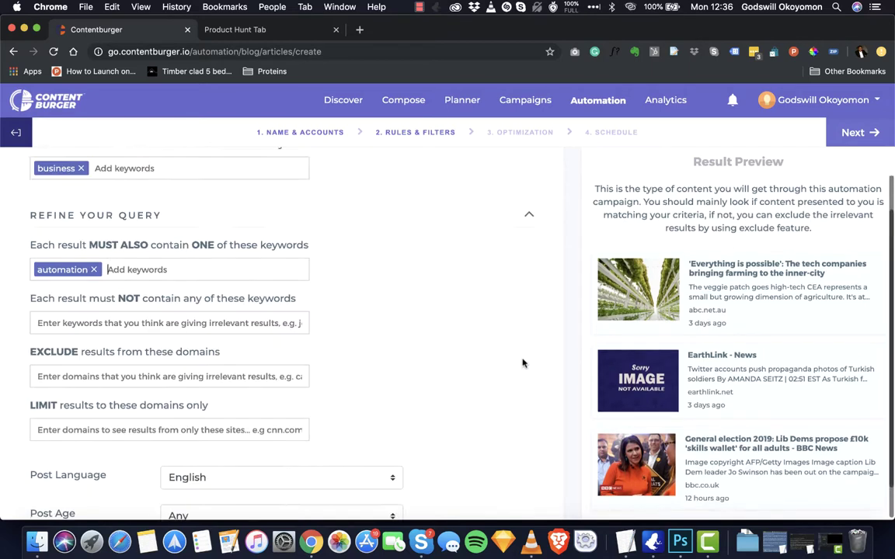
Step: Examine the available post languages and leave English selected
{"action": "scroll", "coordinate": [523, 362], "scroll_direction": "down", "scroll_amount": 1}
{"action": "left_click", "coordinate": [339, 428]}
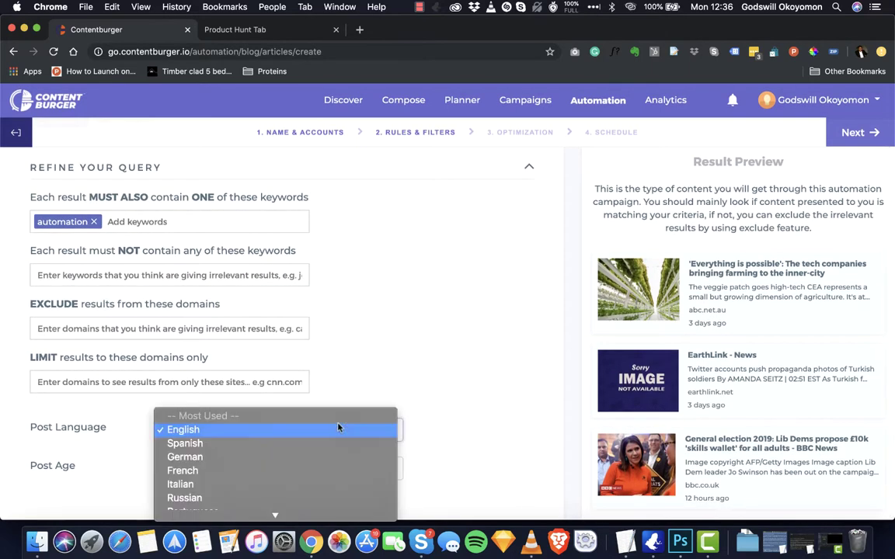
{"action": "left_click", "coordinate": [492, 375]}
{"action": "left_click", "coordinate": [320, 436]}
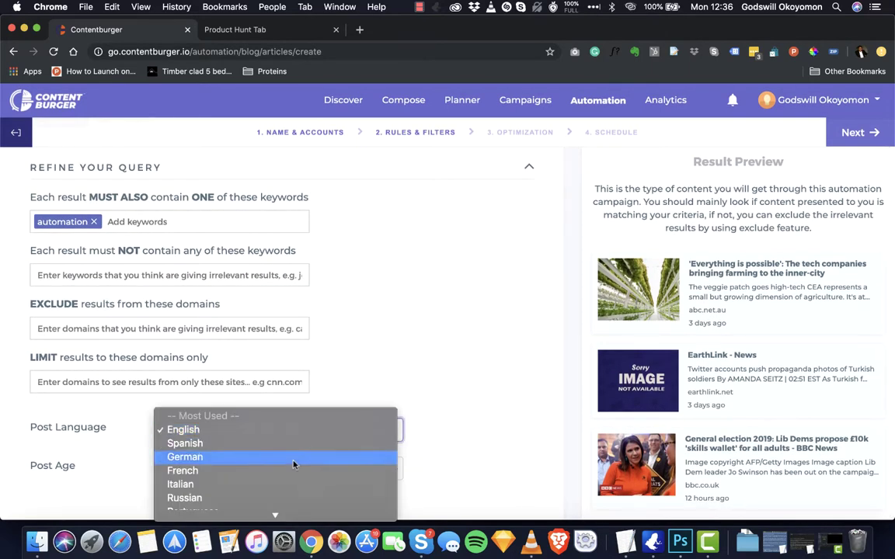
{"action": "left_click", "coordinate": [511, 343]}
Step: Try the "After a specific date" post age with its date picker, and set the post age back to Any
{"action": "left_click", "coordinate": [272, 466]}
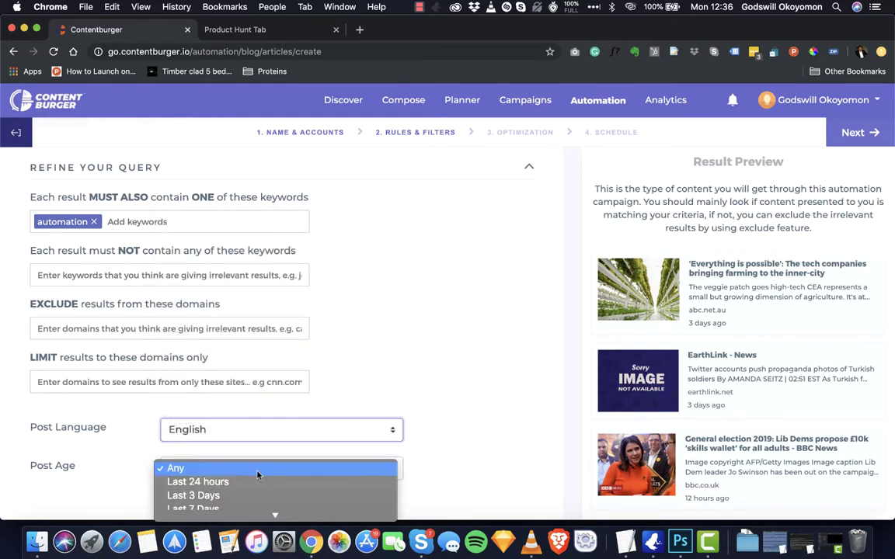
{"action": "scroll", "coordinate": [285, 486], "scroll_direction": "down", "scroll_amount": 3}
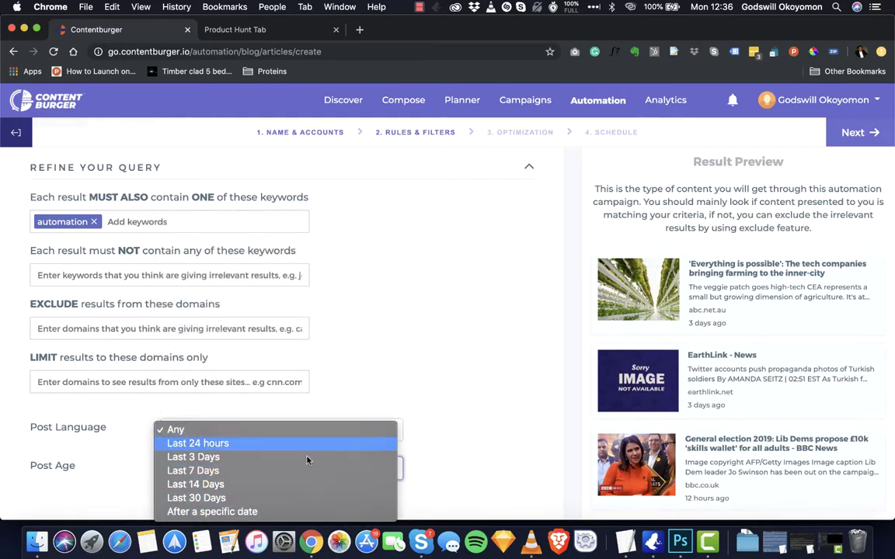
{"action": "left_click", "coordinate": [281, 511]}
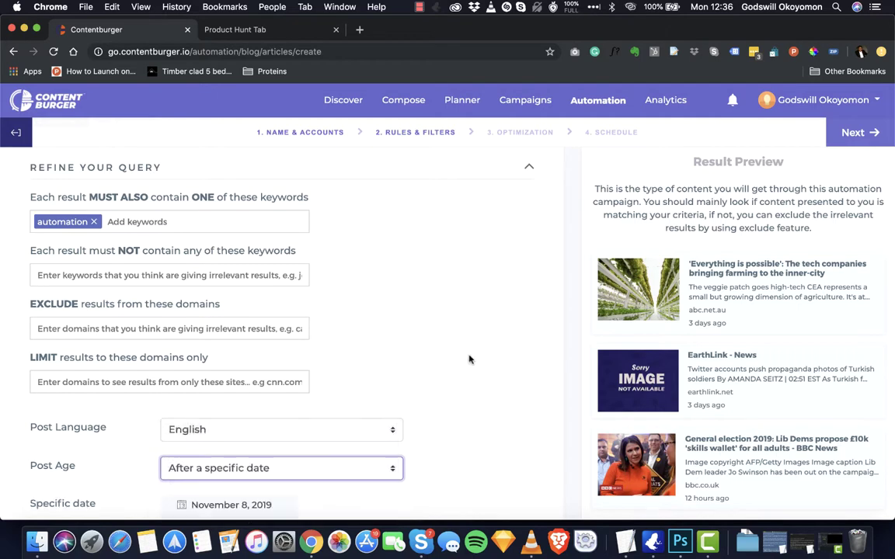
{"action": "scroll", "coordinate": [470, 360], "scroll_direction": "down", "scroll_amount": 1}
{"action": "left_click", "coordinate": [254, 474]}
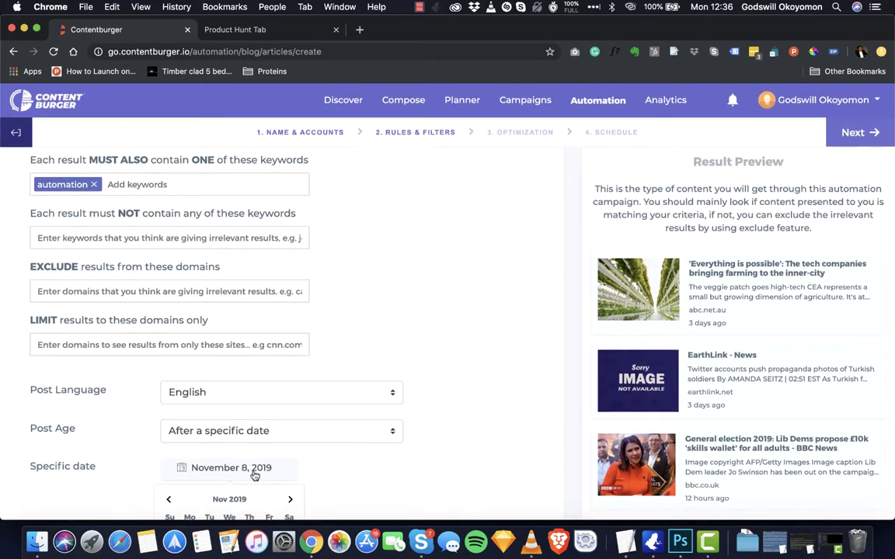
{"action": "left_click", "coordinate": [332, 474]}
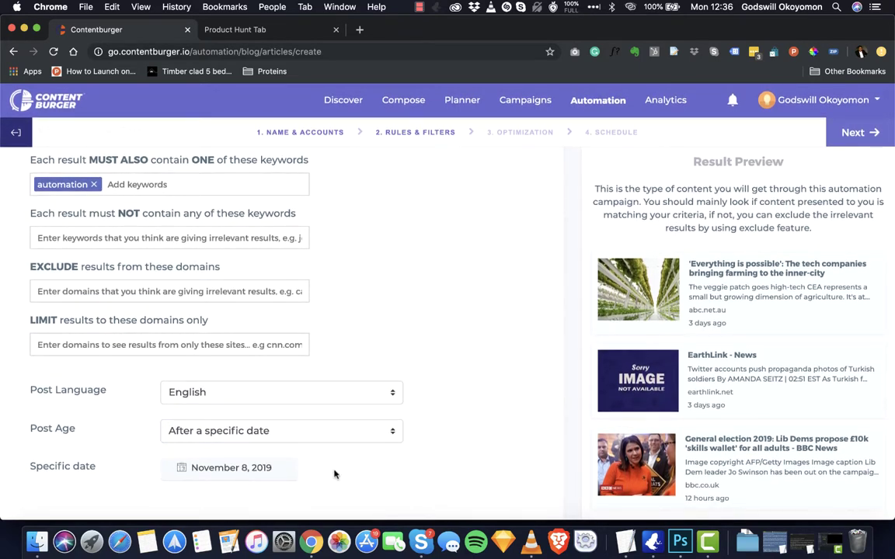
{"action": "left_click", "coordinate": [228, 476]}
{"action": "left_click", "coordinate": [284, 427]}
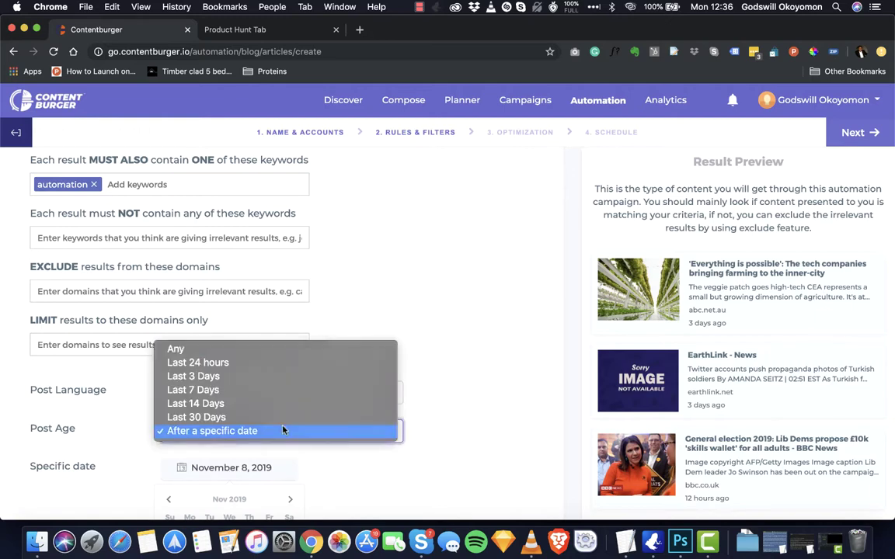
{"action": "left_click", "coordinate": [234, 348]}
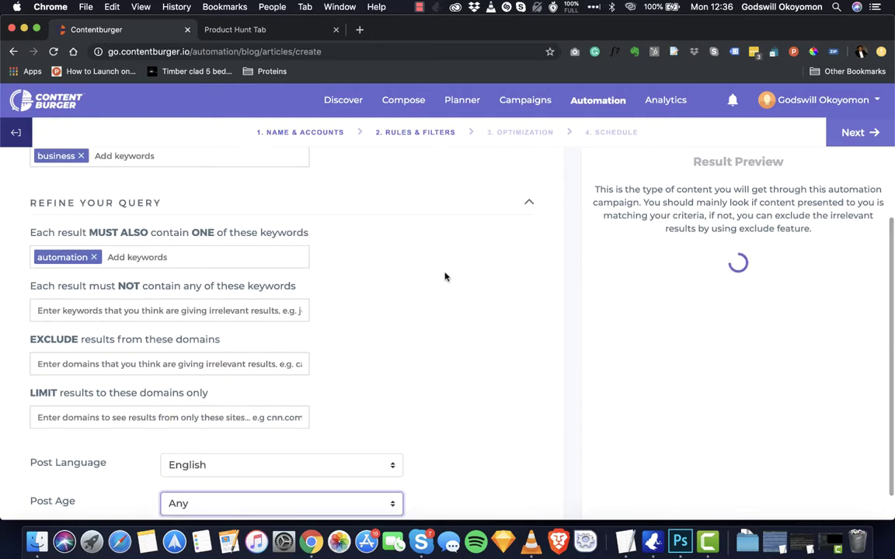
{"action": "scroll", "coordinate": [446, 277], "scroll_direction": "up", "scroll_amount": 3}
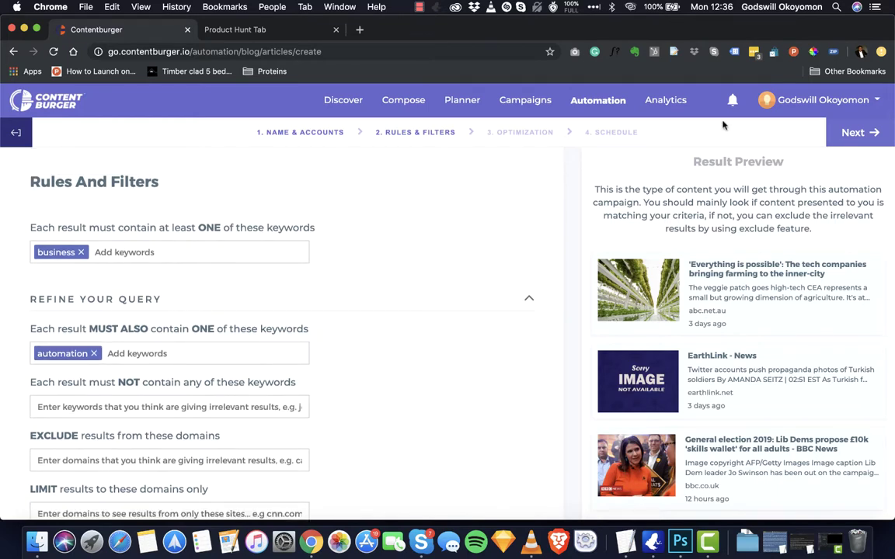
Step: Continue to the post optimization stage, review the hashtag and placement settings, and skip adding hashtags
{"action": "left_click", "coordinate": [854, 132]}
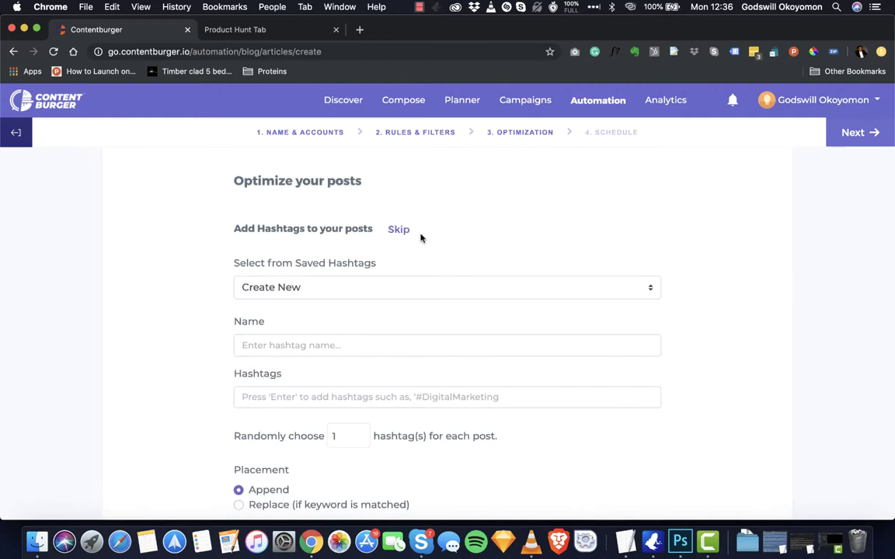
{"action": "scroll", "coordinate": [420, 334], "scroll_direction": "down", "scroll_amount": 2}
{"action": "scroll", "coordinate": [420, 335], "scroll_direction": "up", "scroll_amount": 2}
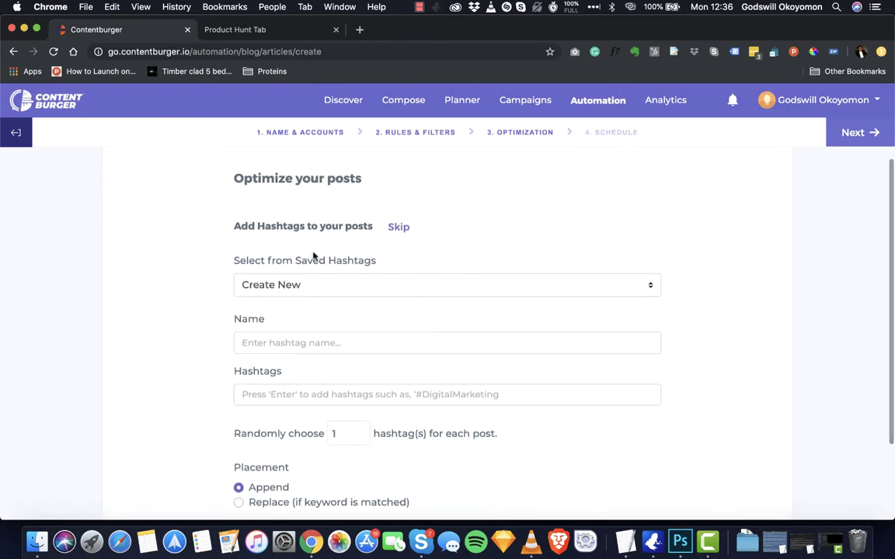
{"action": "left_click", "coordinate": [325, 343]}
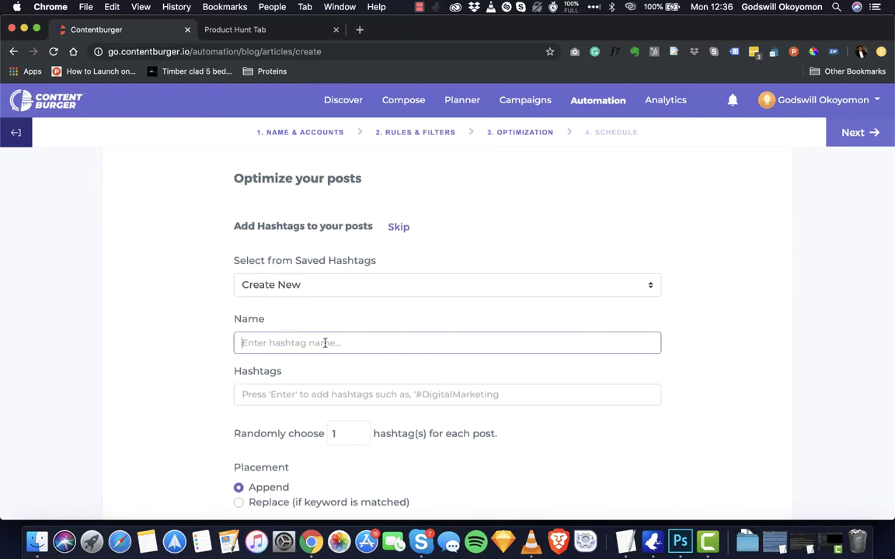
{"action": "scroll", "coordinate": [240, 420], "scroll_direction": "down", "scroll_amount": 2}
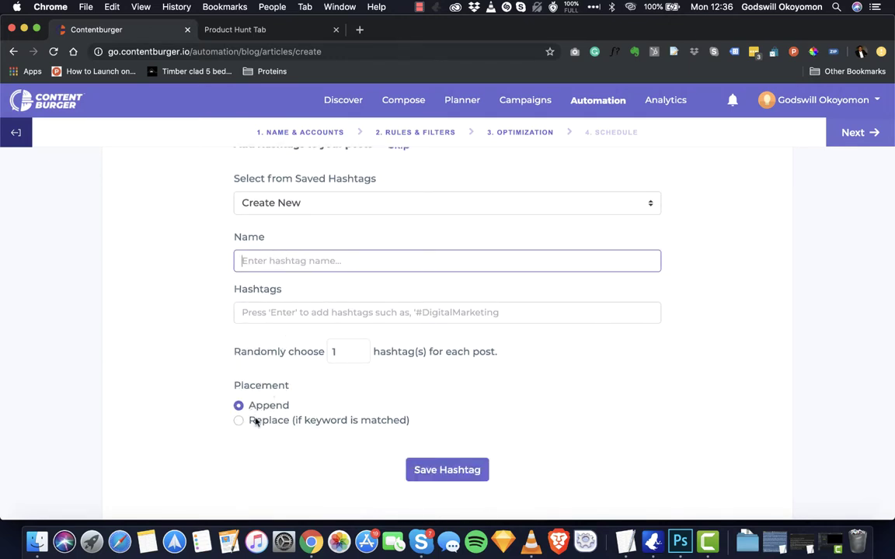
{"action": "scroll", "coordinate": [435, 280], "scroll_direction": "up", "scroll_amount": 3}
{"action": "left_click", "coordinate": [399, 244]}
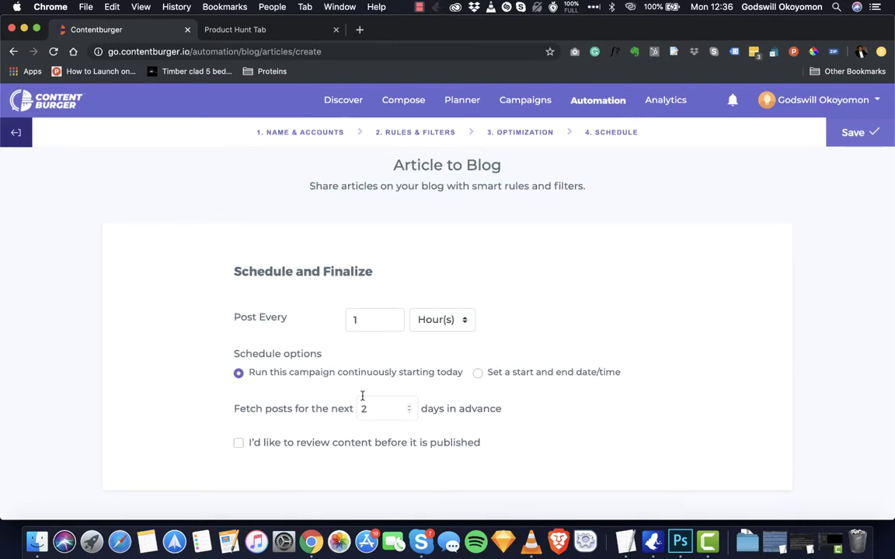
Step: Set the automation's posting interval to every 1 day
{"action": "double_click", "coordinate": [393, 321]}
{"action": "type", "text": "4"}
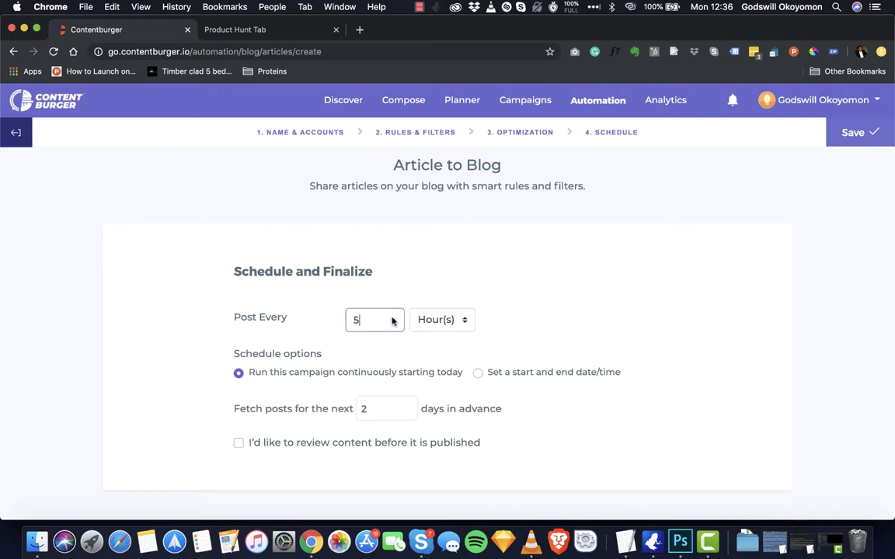
{"action": "type", "text": "1"}
{"action": "left_click", "coordinate": [459, 320]}
{"action": "left_click", "coordinate": [433, 337]}
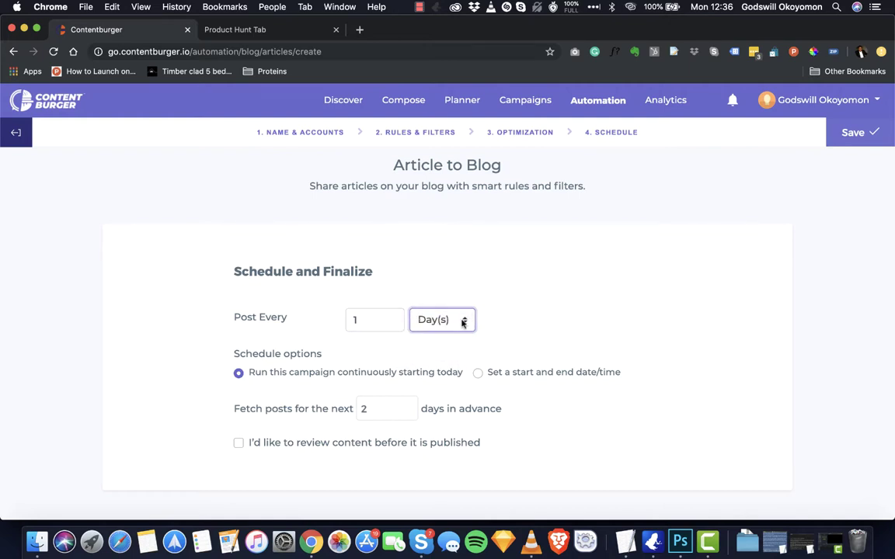
{"action": "left_click", "coordinate": [380, 321]}
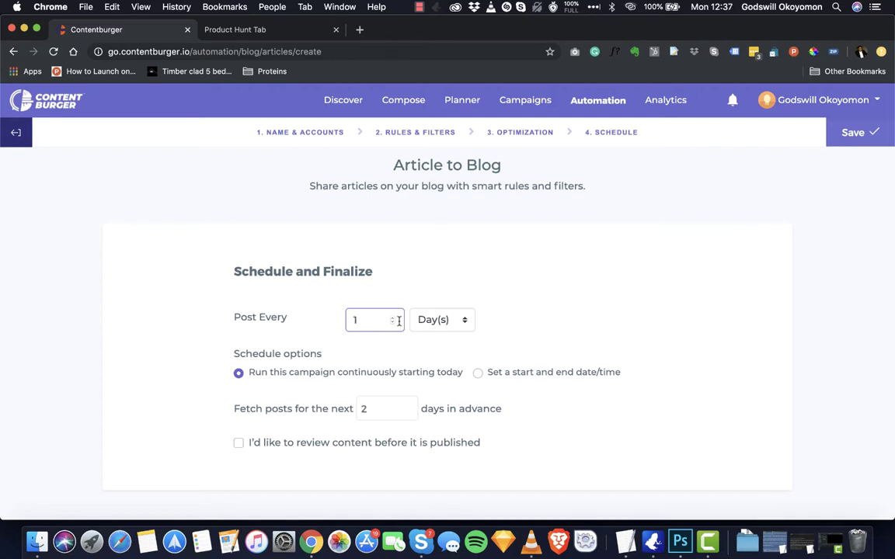
{"action": "left_click", "coordinate": [608, 319]}
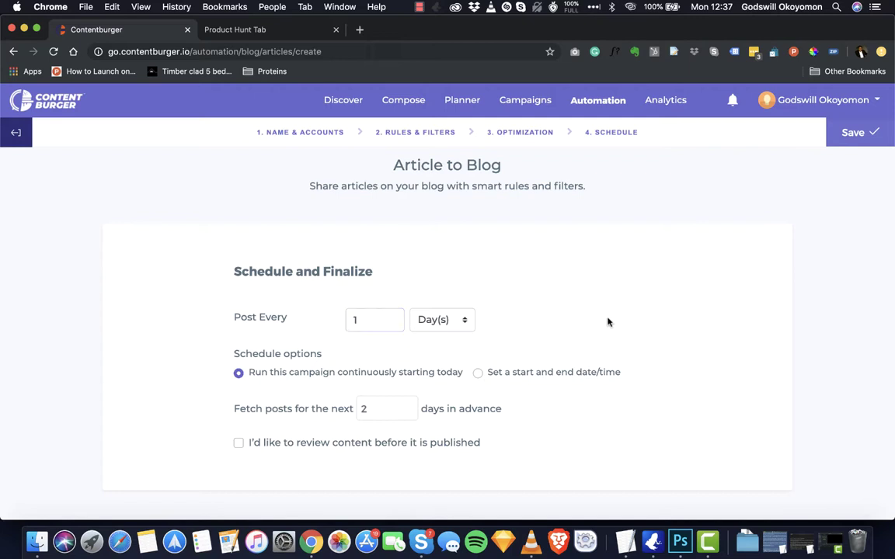
Step: Try scheduling the campaign with a start and end date/time and look at the start date calendar
{"action": "left_click", "coordinate": [478, 373]}
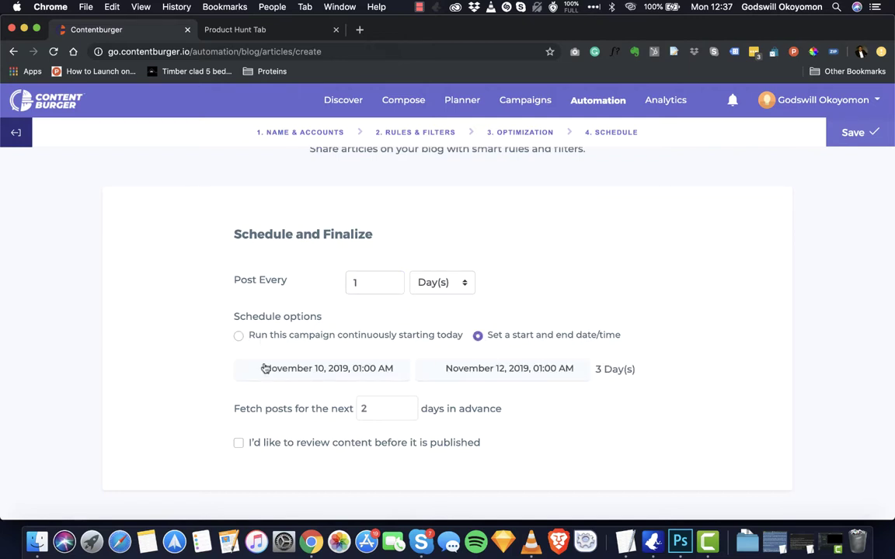
{"action": "left_click", "coordinate": [380, 369]}
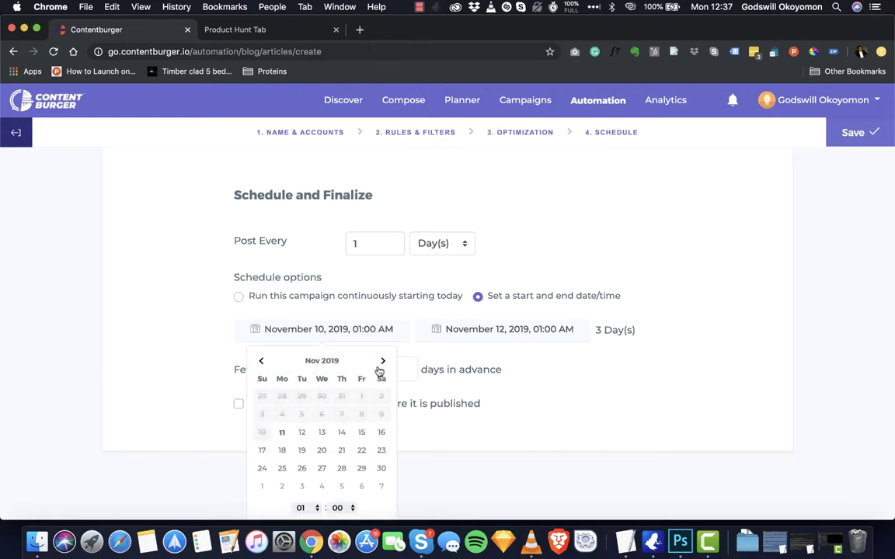
{"action": "left_click", "coordinate": [543, 271]}
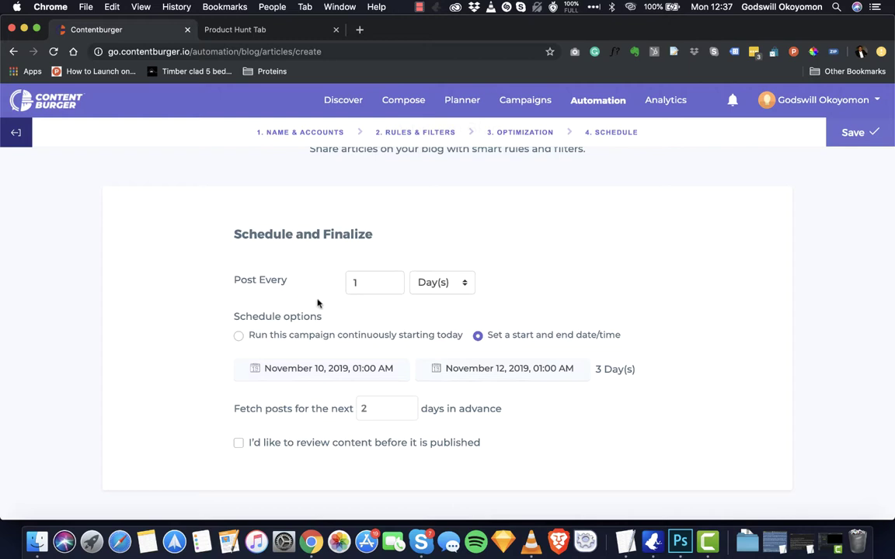
Step: Run the campaign continuously starting today, require content review before publishing, and save the automation
{"action": "left_click", "coordinate": [279, 335]}
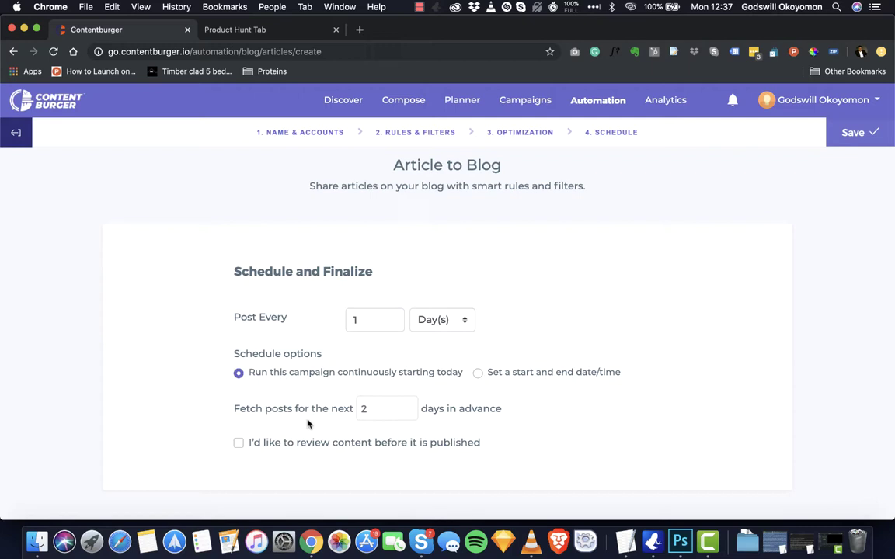
{"action": "left_click", "coordinate": [238, 444]}
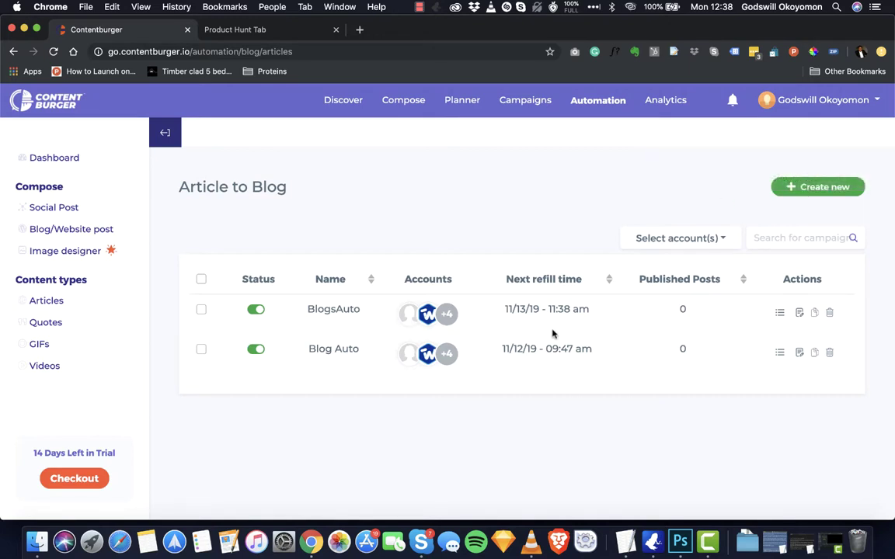
Step: View the BlogsAuto automation's posts and return to the overview of automation types
{"action": "left_click", "coordinate": [778, 314]}
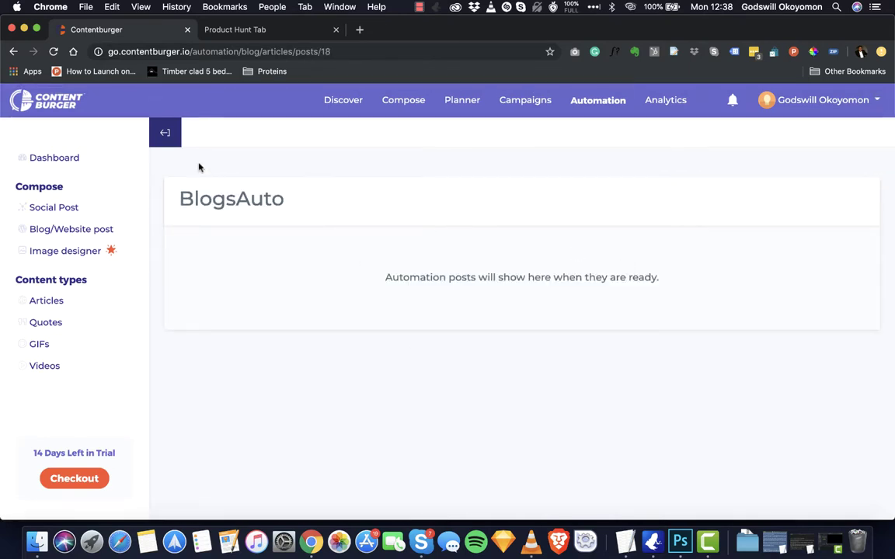
{"action": "left_click", "coordinate": [161, 132]}
{"action": "left_click", "coordinate": [165, 135]}
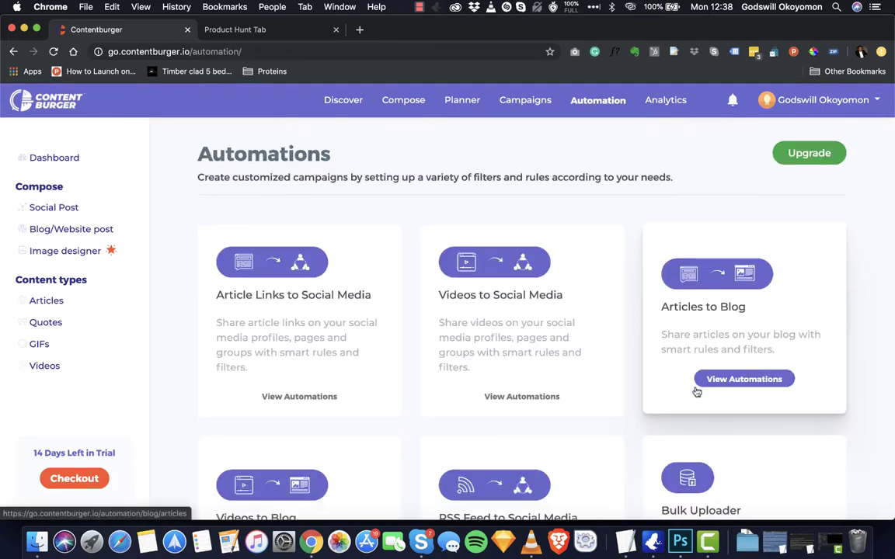
Step: Browse the automation types and start a new Videos to Social Media automation
{"action": "scroll", "coordinate": [696, 392], "scroll_direction": "down", "scroll_amount": 1}
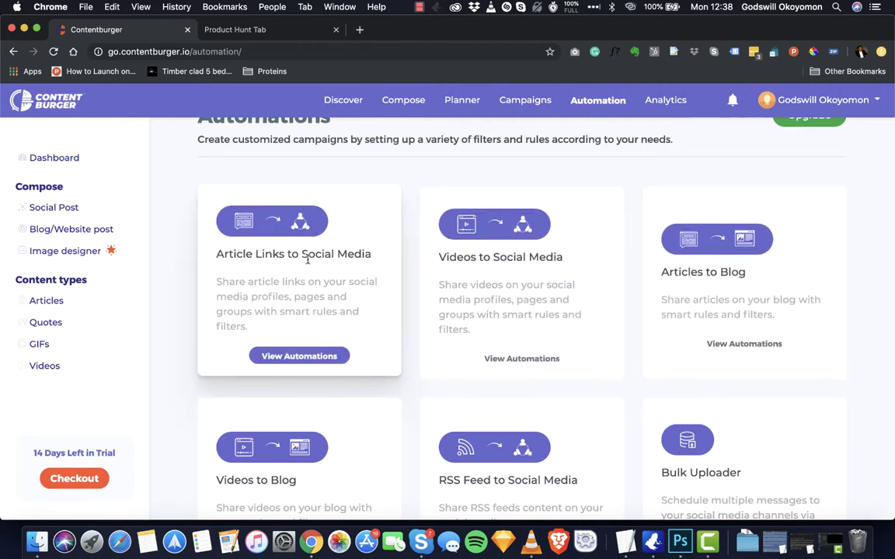
{"action": "scroll", "coordinate": [359, 360], "scroll_direction": "down", "scroll_amount": 2}
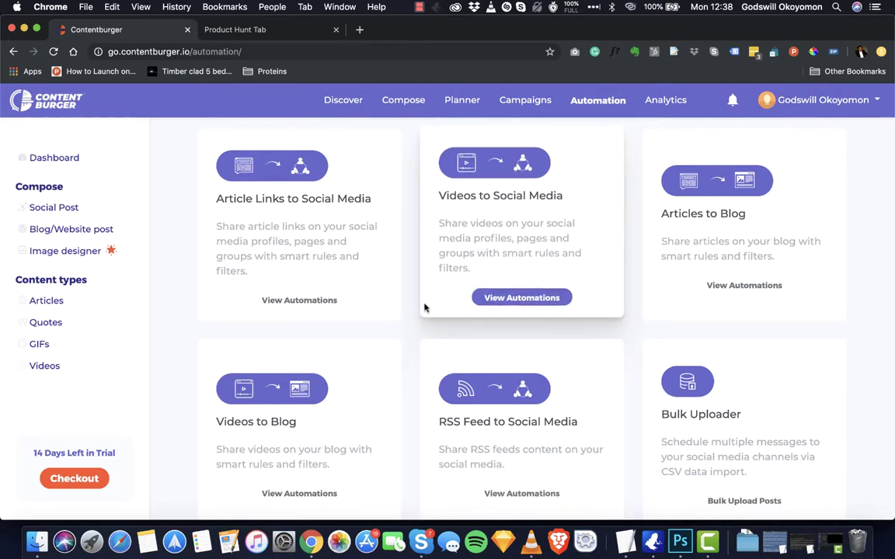
{"action": "scroll", "coordinate": [383, 381], "scroll_direction": "down", "scroll_amount": 1}
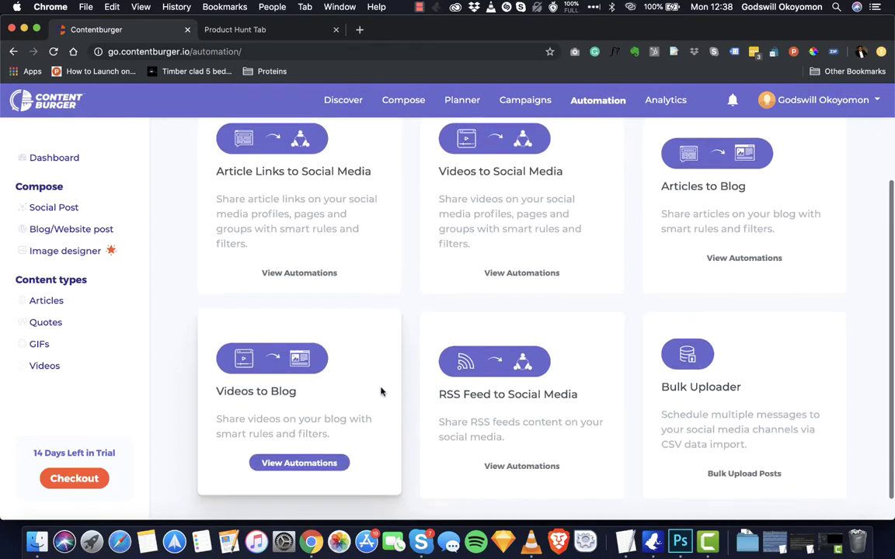
{"action": "left_click", "coordinate": [522, 272]}
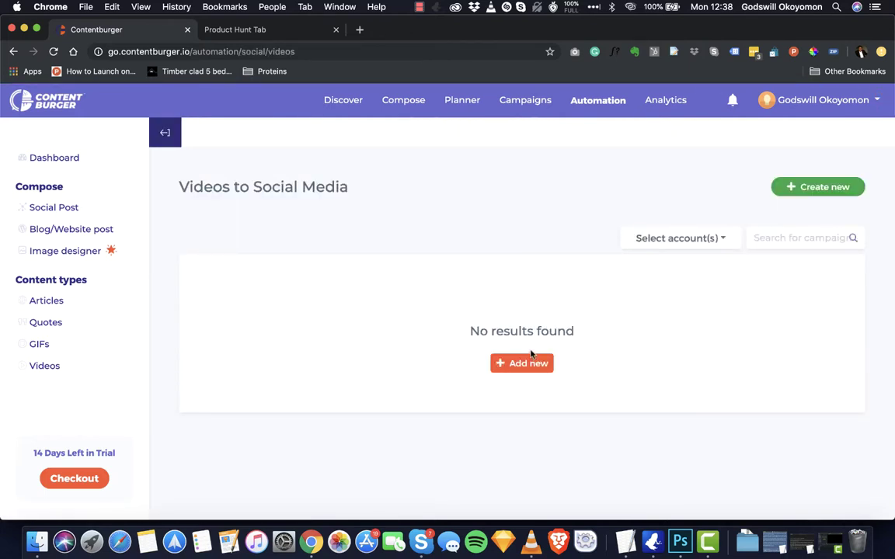
{"action": "left_click", "coordinate": [518, 450]}
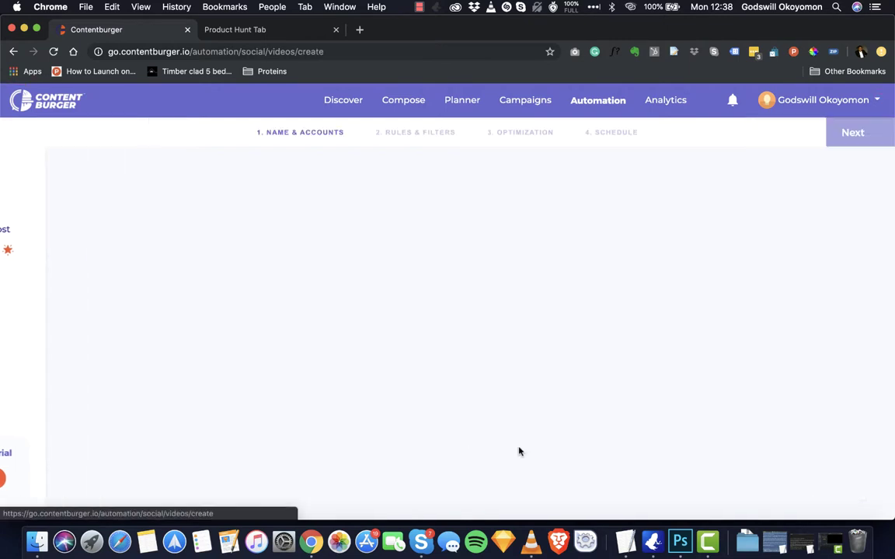
Step: Name the video campaign "SocialVideo"
{"action": "left_click", "coordinate": [285, 353]}
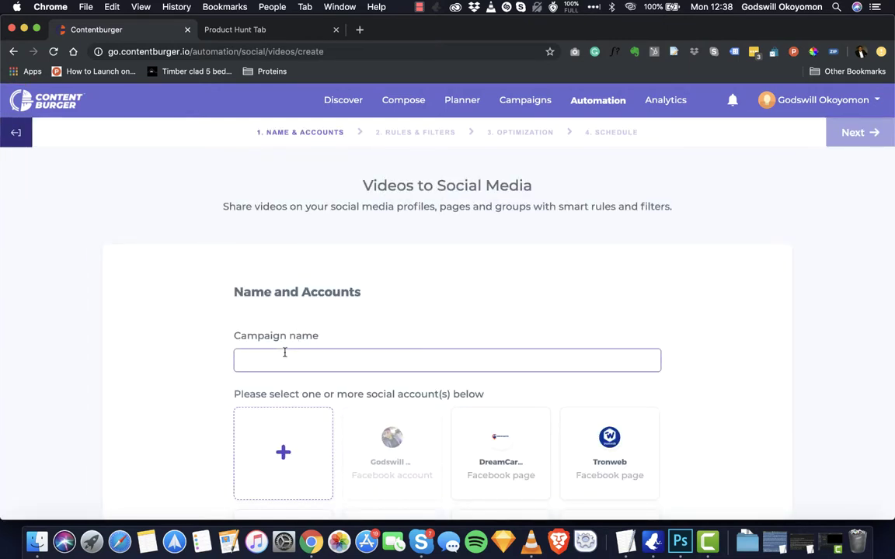
{"action": "type", "text": "SO"}
{"action": "type", "text": "cialBV"}
{"action": "type", "text": "ideo"}
Step: Select the Tronweb, Mentorhub, Tivanny and Clientforce Facebook pages for the campaign and continue to the rules and filters
{"action": "scroll", "coordinate": [386, 409], "scroll_direction": "down", "scroll_amount": 5}
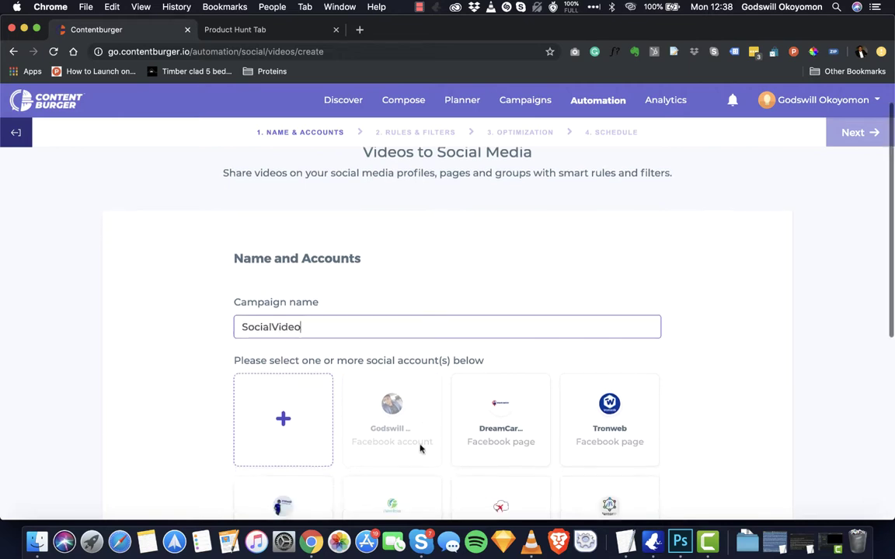
{"action": "left_click", "coordinate": [593, 327]}
{"action": "left_click", "coordinate": [566, 406]}
{"action": "left_click", "coordinate": [471, 402]}
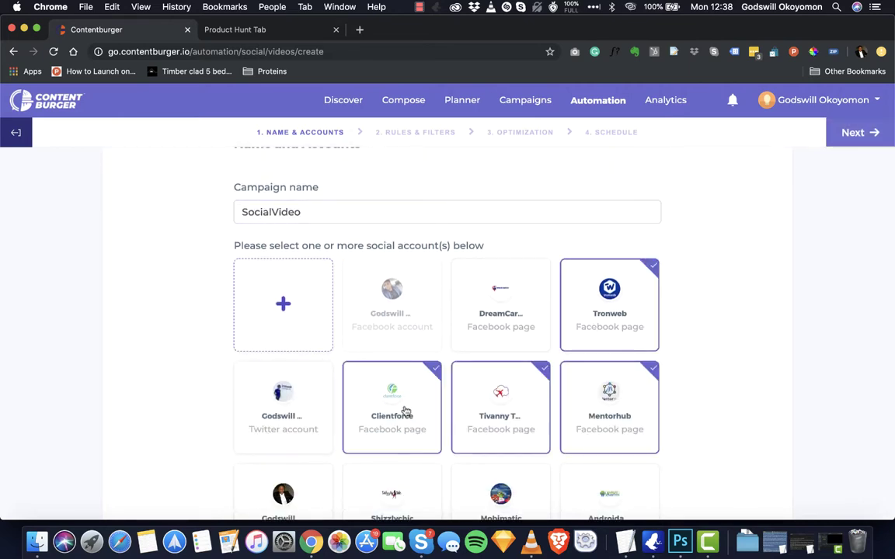
{"action": "left_click", "coordinate": [406, 412]}
{"action": "scroll", "coordinate": [675, 294], "scroll_direction": "down", "scroll_amount": 3}
{"action": "left_click", "coordinate": [866, 135]}
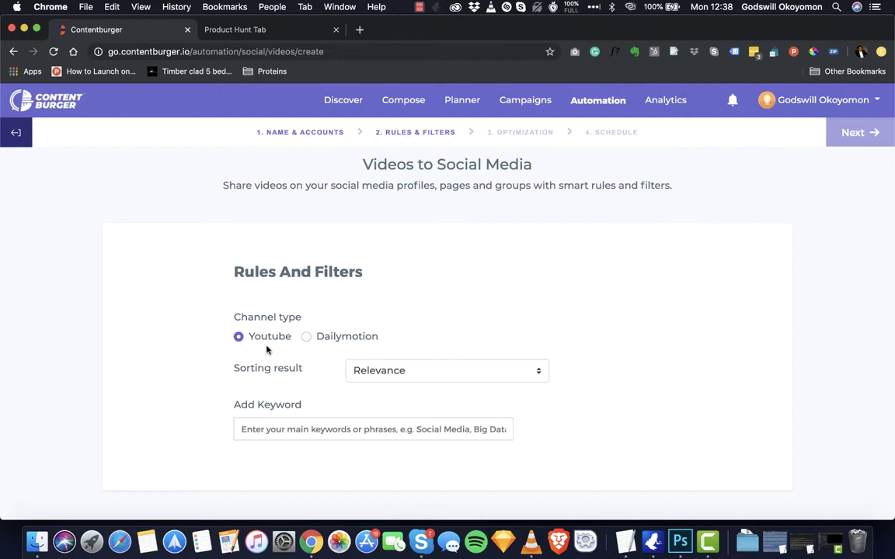
Step: Keep YouTube results sorted by Relevance, add the keyword "school automation" and look through the previewed videos
{"action": "left_click", "coordinate": [364, 372]}
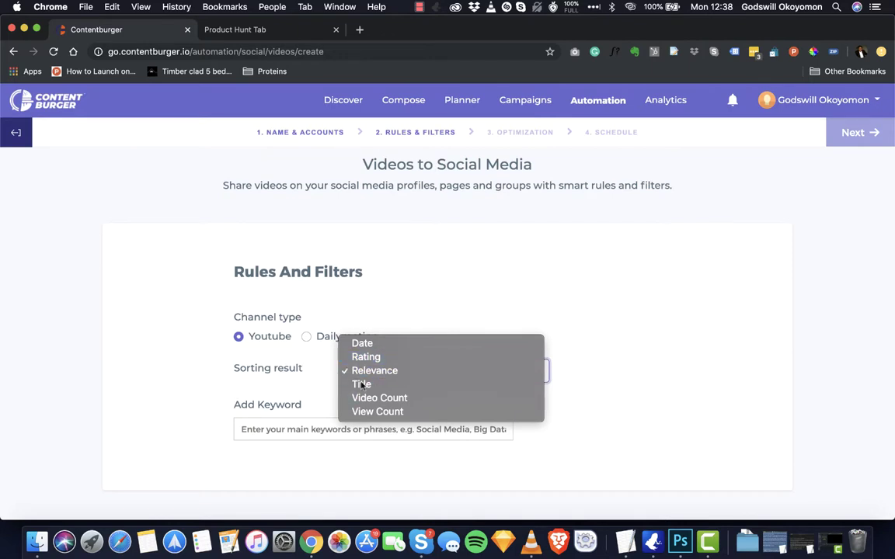
{"action": "left_click", "coordinate": [294, 429]}
{"action": "left_click", "coordinate": [295, 429]}
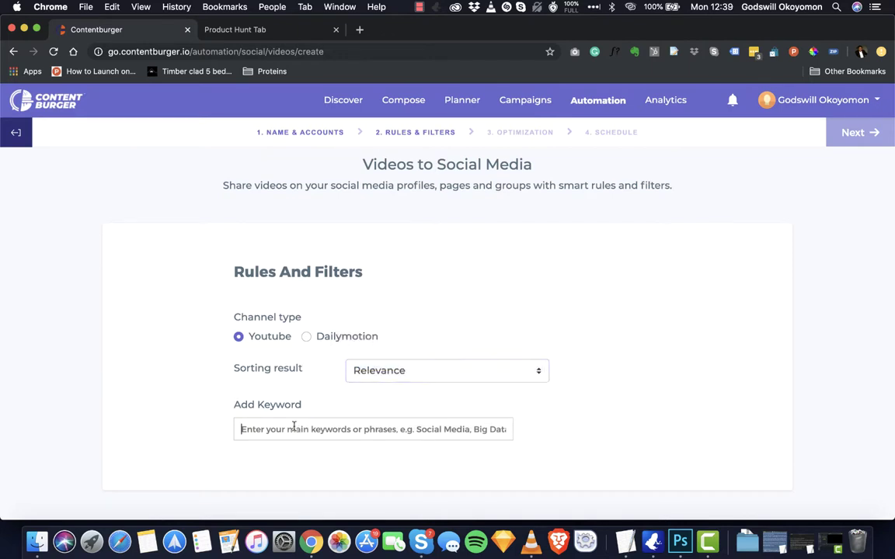
{"action": "type", "text": "school "}
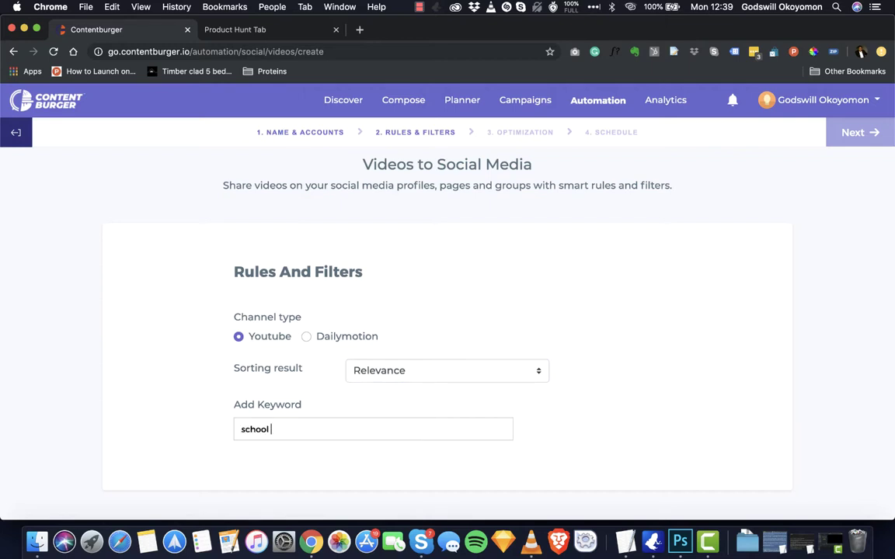
{"action": "type", "text": "aiuutomation"}
{"action": "key", "text": "Return"}
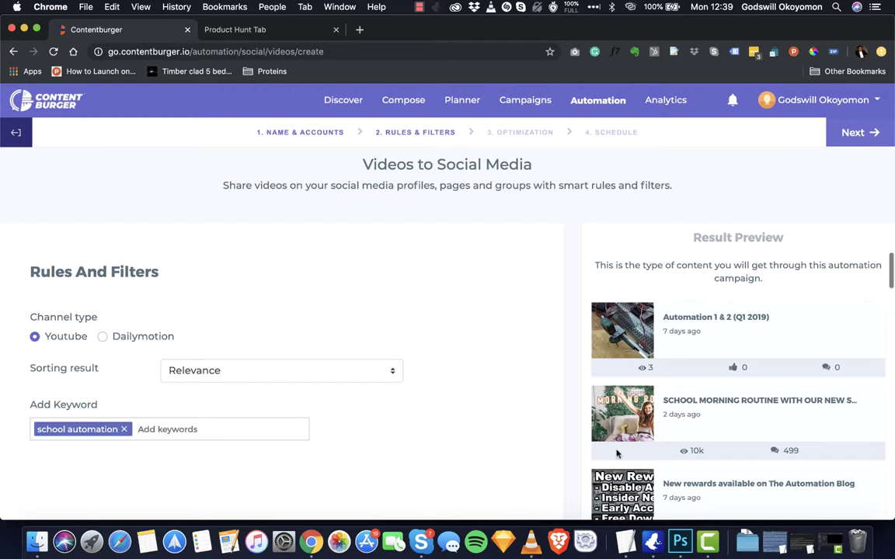
{"action": "scroll", "coordinate": [639, 466], "scroll_direction": "down", "scroll_amount": 5}
{"action": "scroll", "coordinate": [638, 485], "scroll_direction": "down", "scroll_amount": 8}
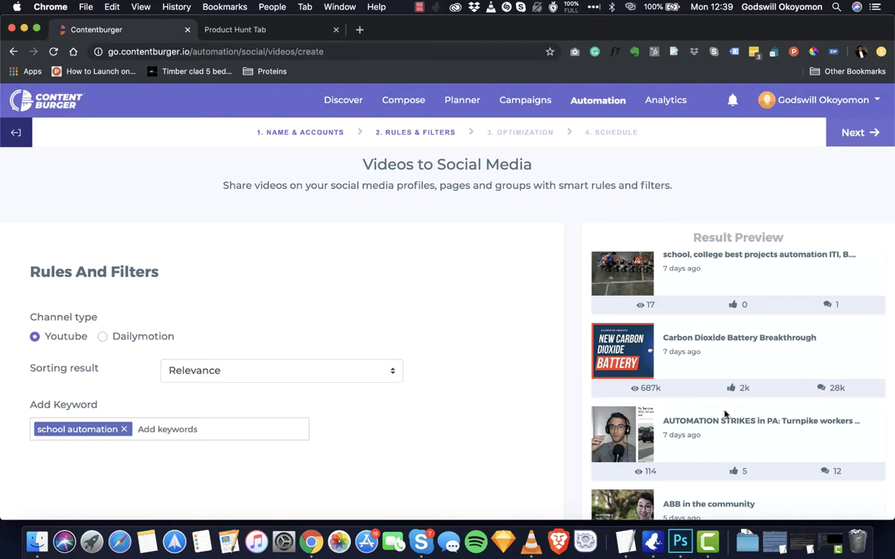
{"action": "scroll", "coordinate": [725, 414], "scroll_direction": "down", "scroll_amount": 3}
{"action": "scroll", "coordinate": [725, 413], "scroll_direction": "up", "scroll_amount": 15}
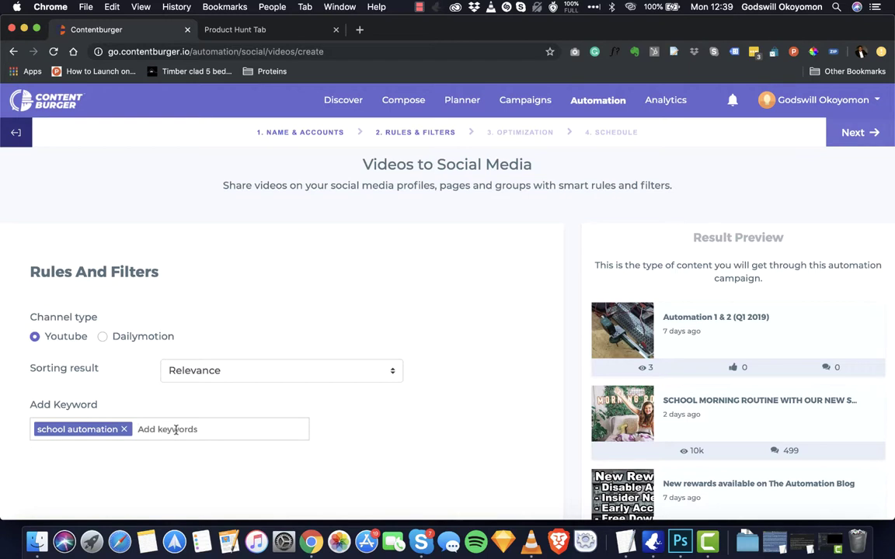
Step: Replace the "school automation" keyword with the separate keywords "school" and "software"
{"action": "left_click", "coordinate": [124, 429]}
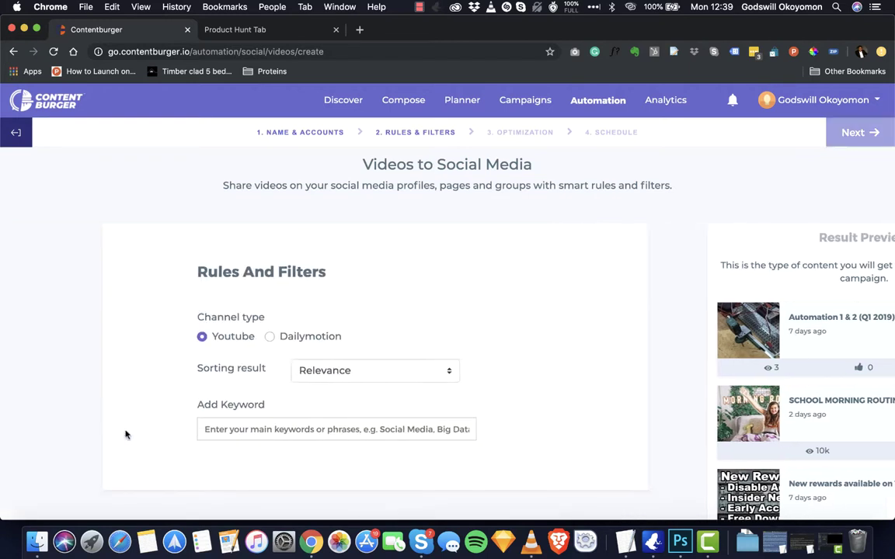
{"action": "left_click", "coordinate": [352, 434]}
{"action": "type", "text": "school"}
{"action": "key", "text": "Return"}
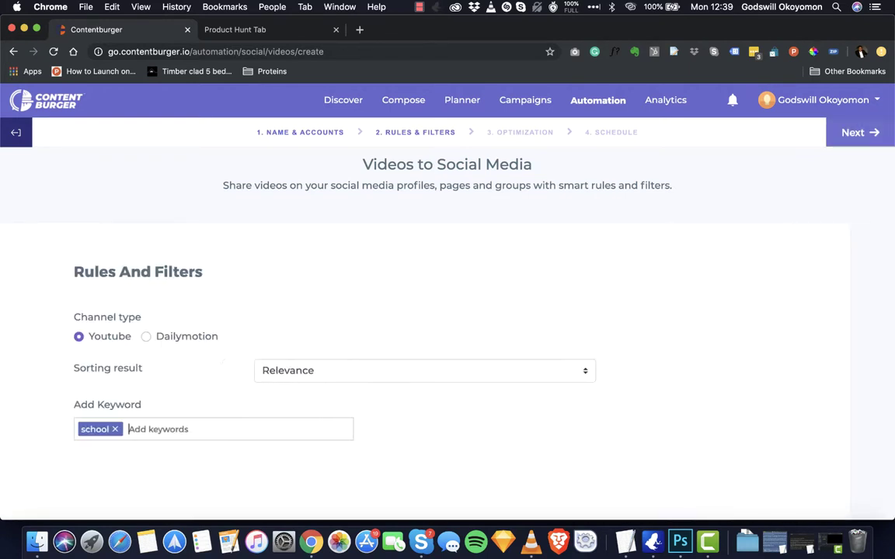
{"action": "type", "text": "softw"}
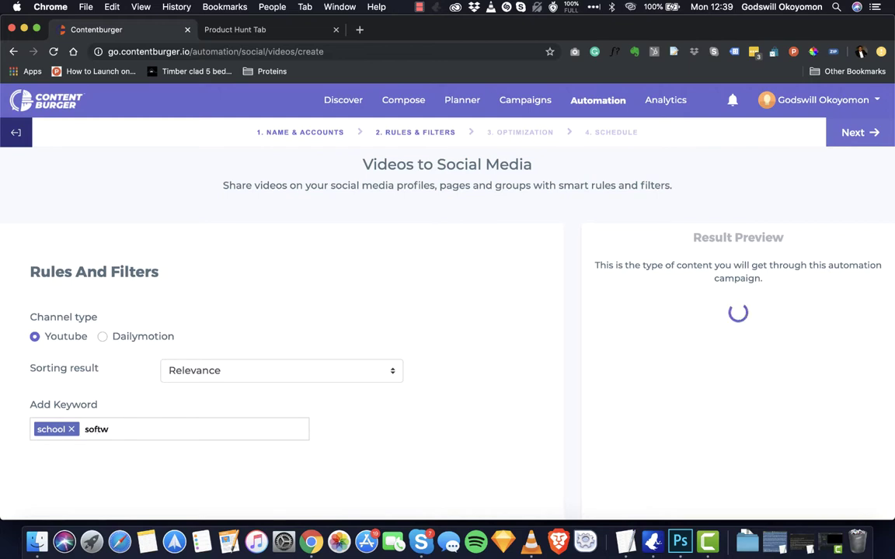
{"action": "type", "text": "a"}
{"action": "key", "text": "BackSpace"}
{"action": "type", "text": "are"}
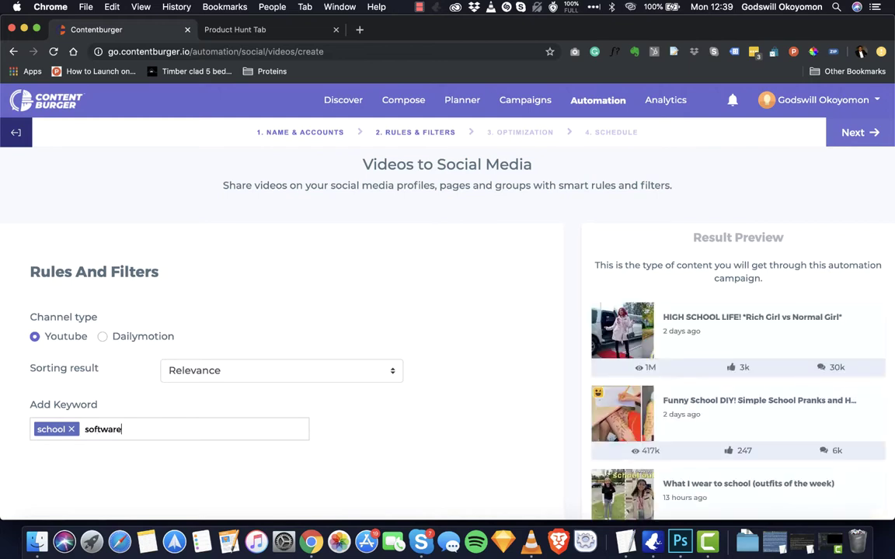
{"action": "key", "text": "Return"}
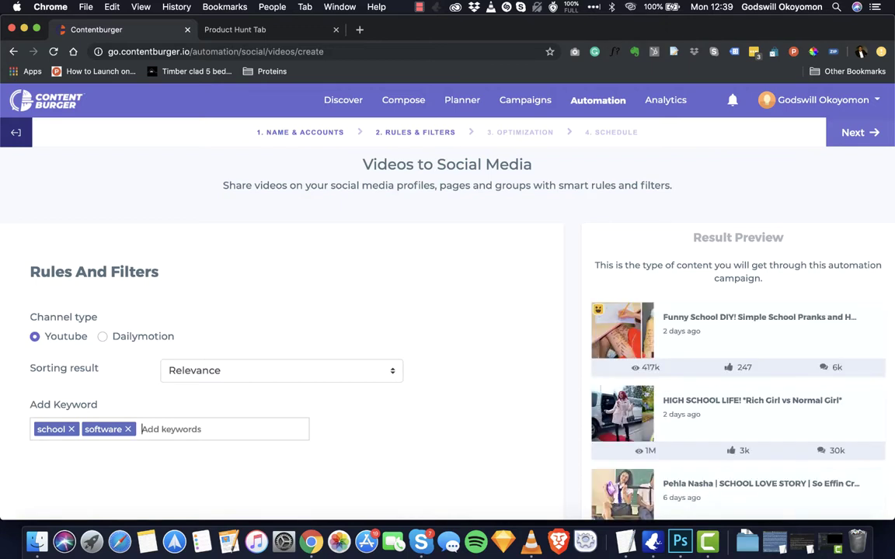
Step: Add the keyword "automation" and look through the previewed videos
{"action": "scroll", "coordinate": [575, 466], "scroll_direction": "down", "scroll_amount": 1}
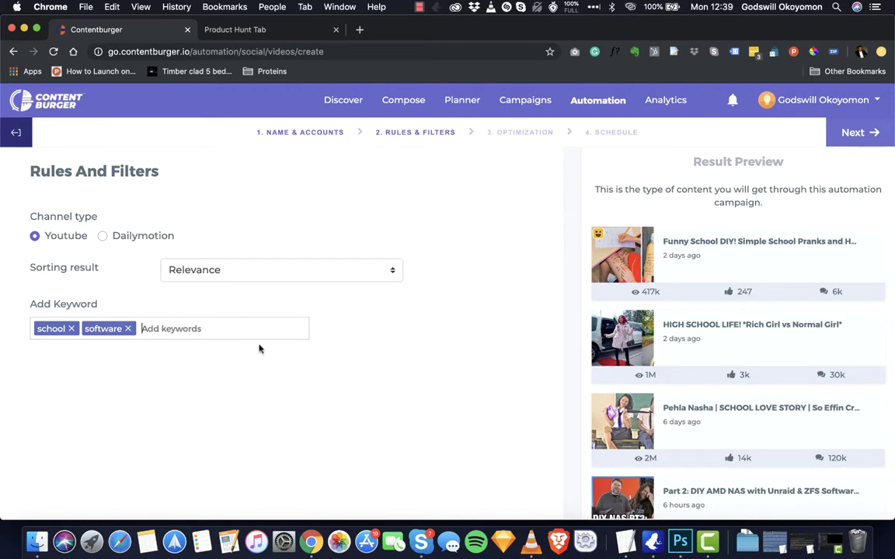
{"action": "type", "text": "automation"}
{"action": "key", "text": "Return"}
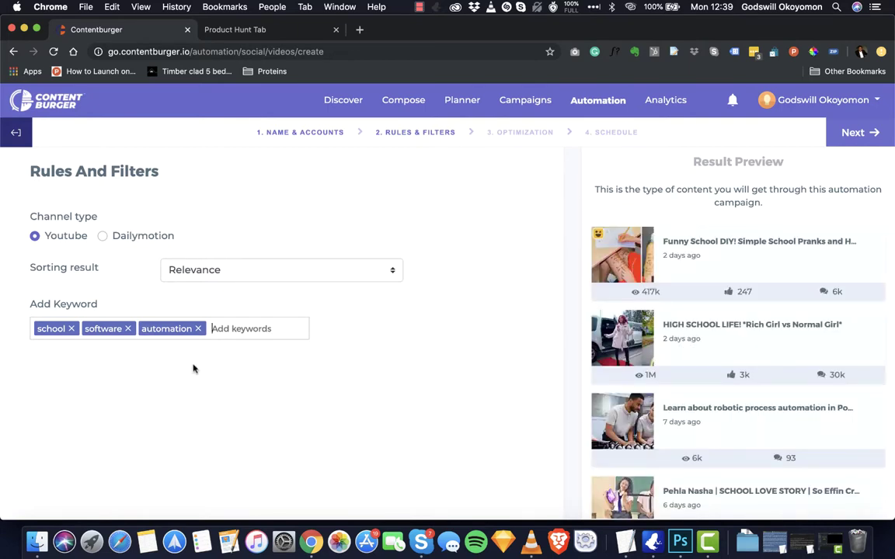
{"action": "scroll", "coordinate": [697, 379], "scroll_direction": "down", "scroll_amount": 10}
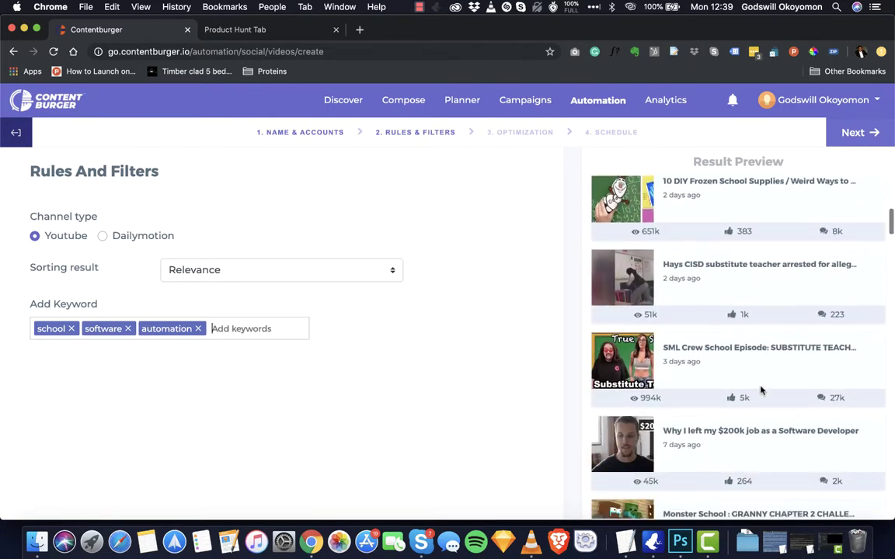
{"action": "scroll", "coordinate": [400, 314], "scroll_direction": "up", "scroll_amount": 3}
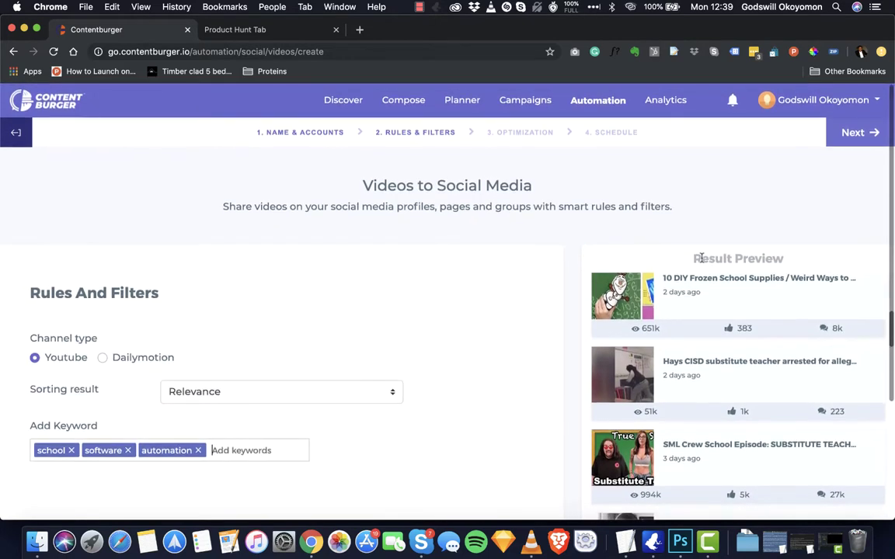
Step: Try sorting the video results by Video Count and return the sorting to Relevance
{"action": "left_click", "coordinate": [225, 392]}
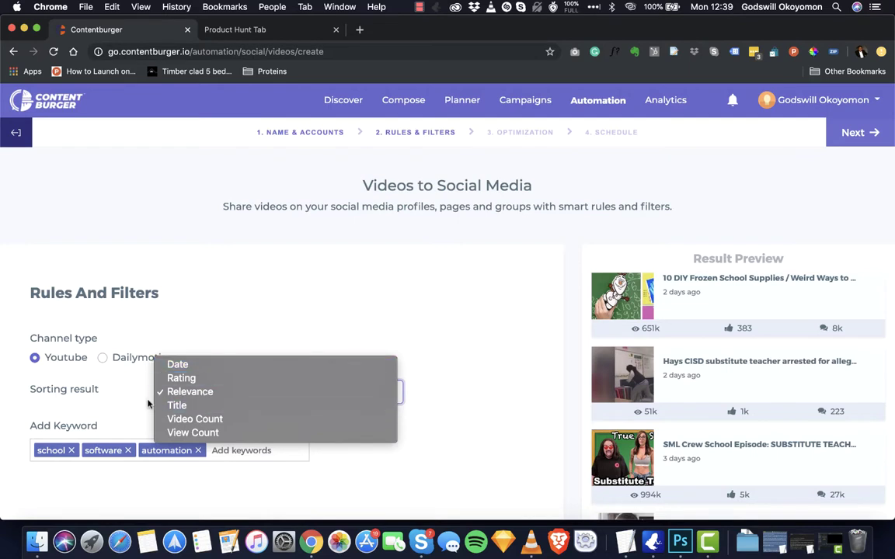
{"action": "left_click", "coordinate": [224, 420]}
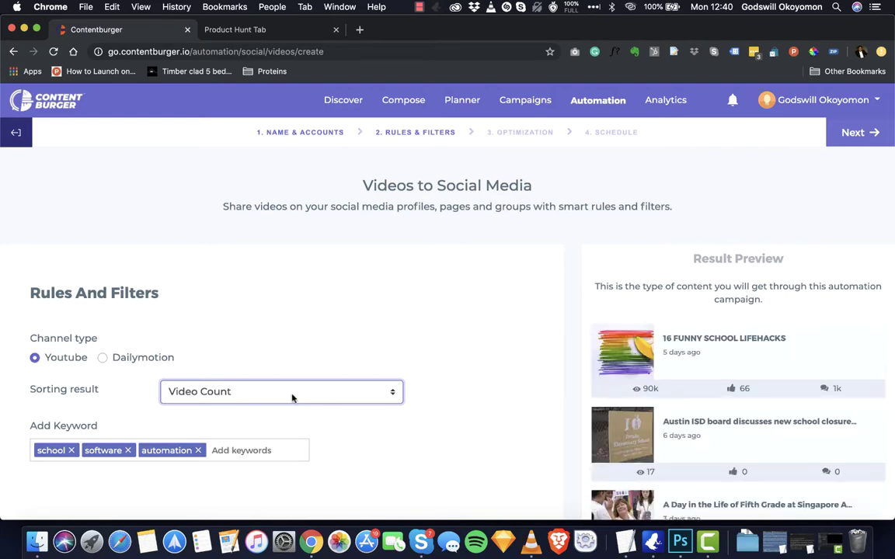
{"action": "left_click", "coordinate": [269, 394]}
{"action": "left_click", "coordinate": [247, 394]}
{"action": "left_click", "coordinate": [217, 451]}
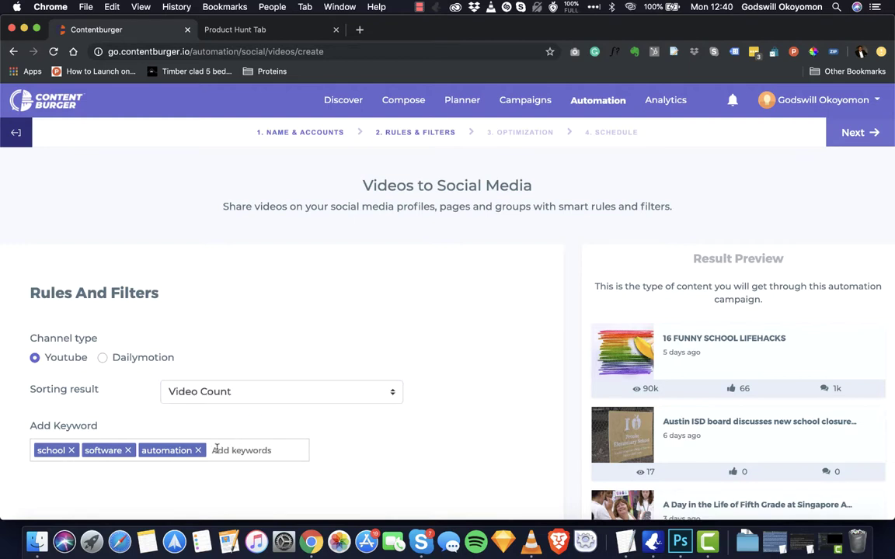
{"action": "left_click", "coordinate": [235, 398]}
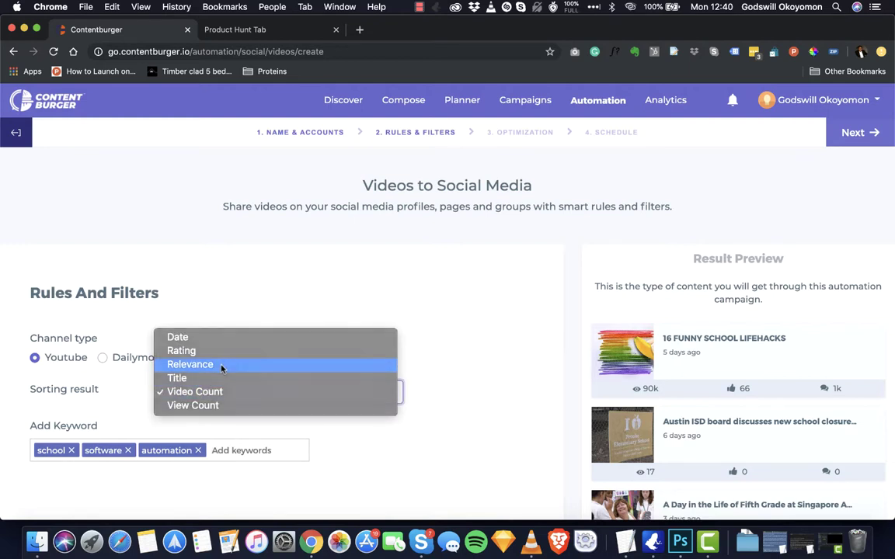
{"action": "left_click", "coordinate": [222, 367]}
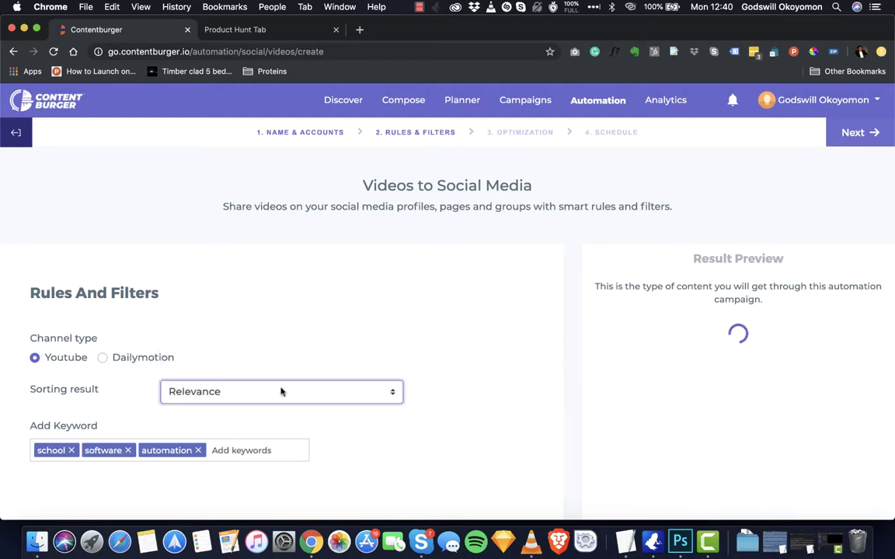
Step: Continue to the optimization stage, skip adding hashtags and finish creating the SocialVideo automation
{"action": "left_click", "coordinate": [855, 138]}
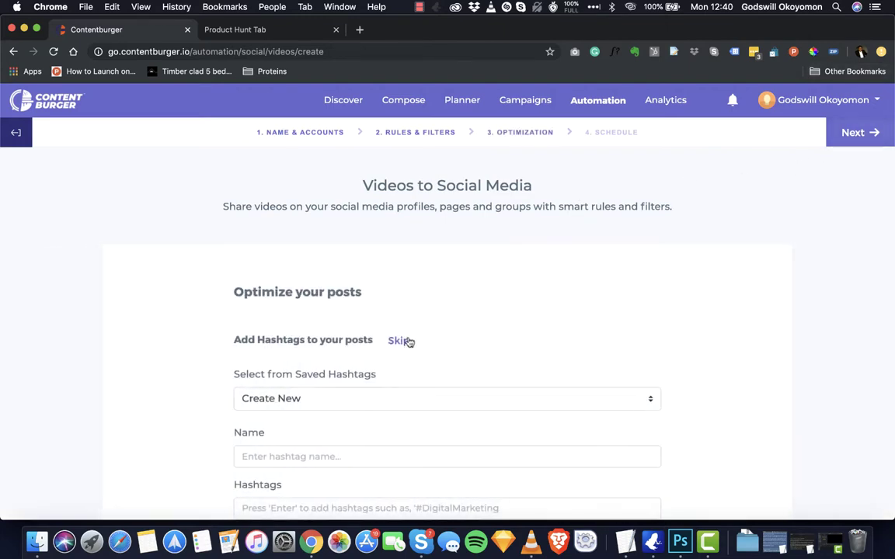
{"action": "left_click", "coordinate": [399, 342]}
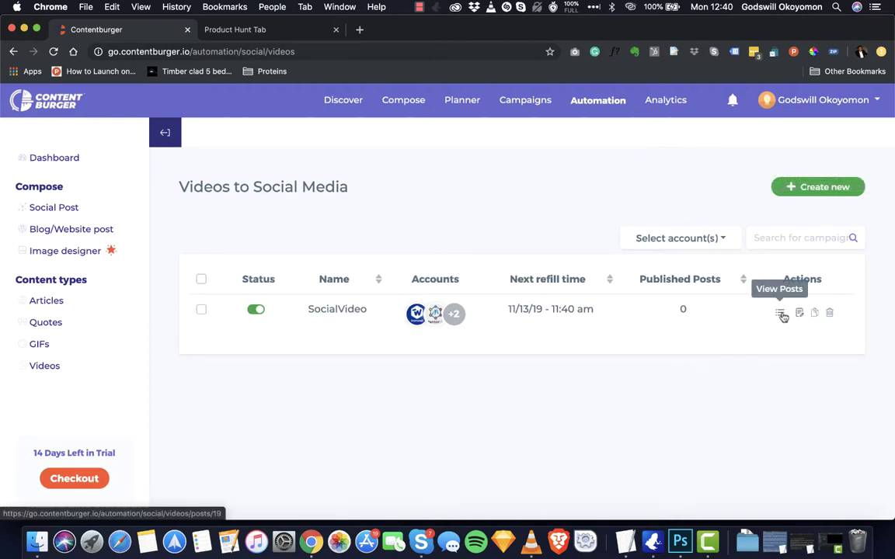
Step: View the posts generated by the SocialVideo automation and look through the list of videos
{"action": "left_click", "coordinate": [780, 312]}
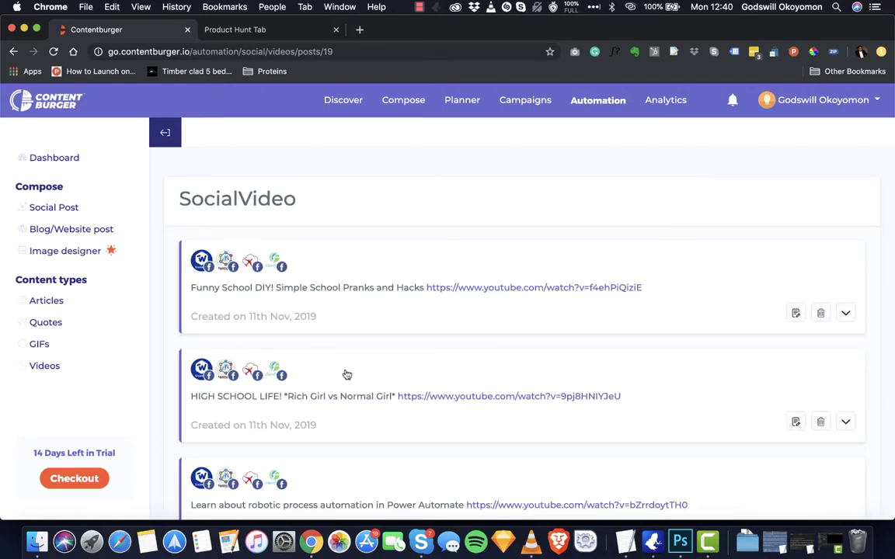
{"action": "scroll", "coordinate": [345, 374], "scroll_direction": "down", "scroll_amount": 3}
{"action": "scroll", "coordinate": [345, 374], "scroll_direction": "up", "scroll_amount": 3}
{"action": "scroll", "coordinate": [345, 374], "scroll_direction": "down", "scroll_amount": 15}
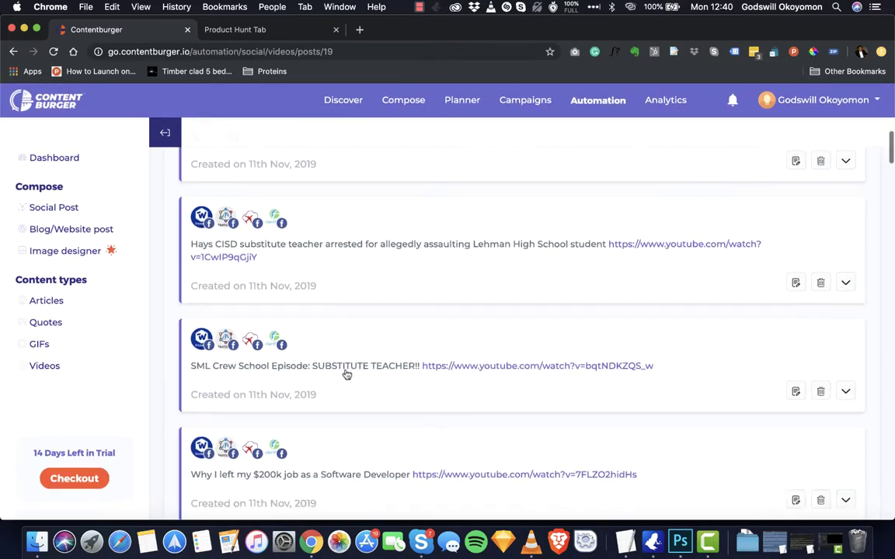
{"action": "scroll", "coordinate": [429, 303], "scroll_direction": "down", "scroll_amount": 15}
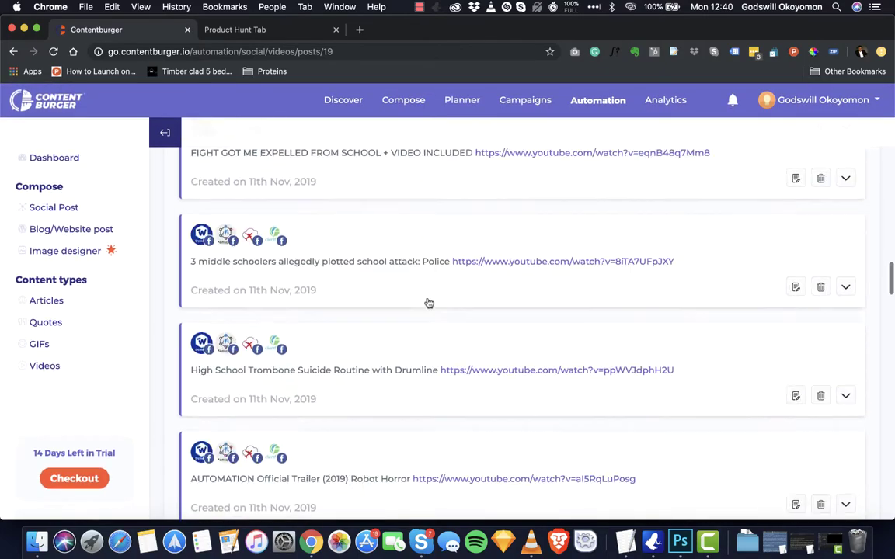
{"action": "scroll", "coordinate": [429, 303], "scroll_direction": "up", "scroll_amount": 15}
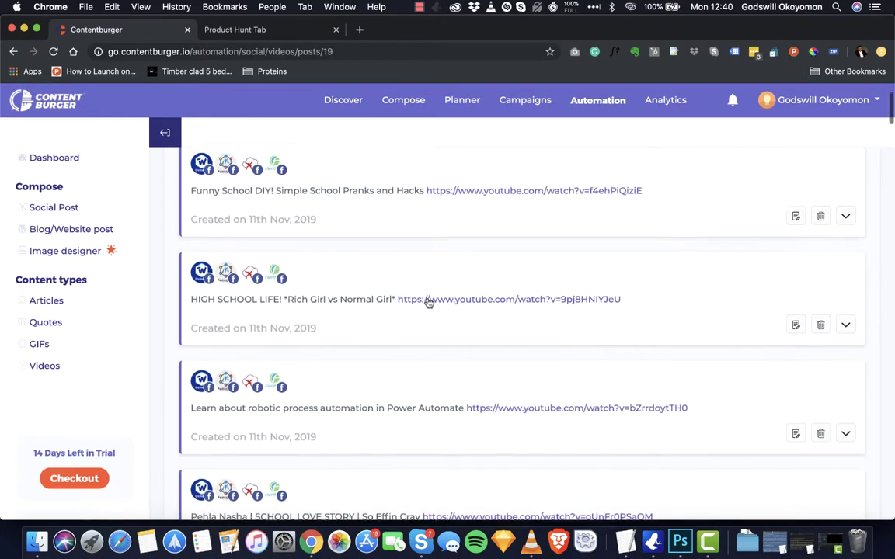
{"action": "scroll", "coordinate": [332, 397], "scroll_direction": "down", "scroll_amount": 8}
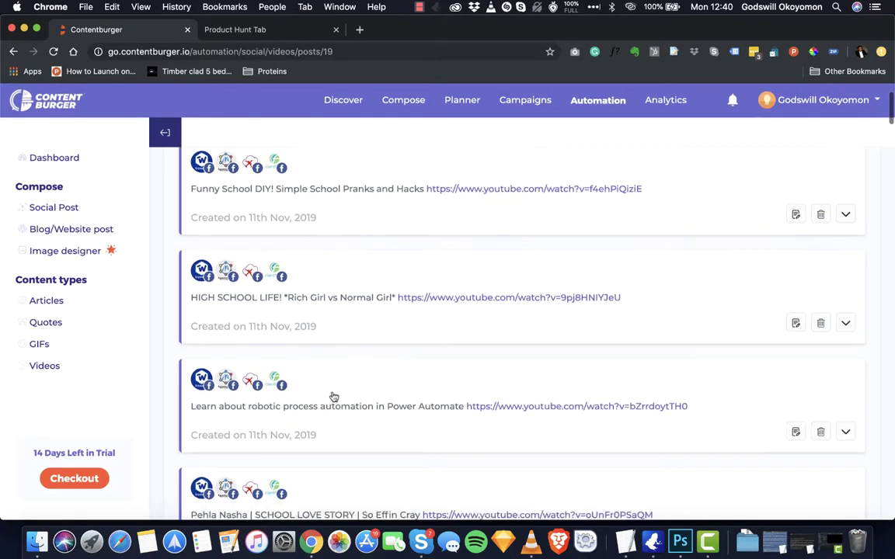
{"action": "scroll", "coordinate": [334, 397], "scroll_direction": "down", "scroll_amount": 10}
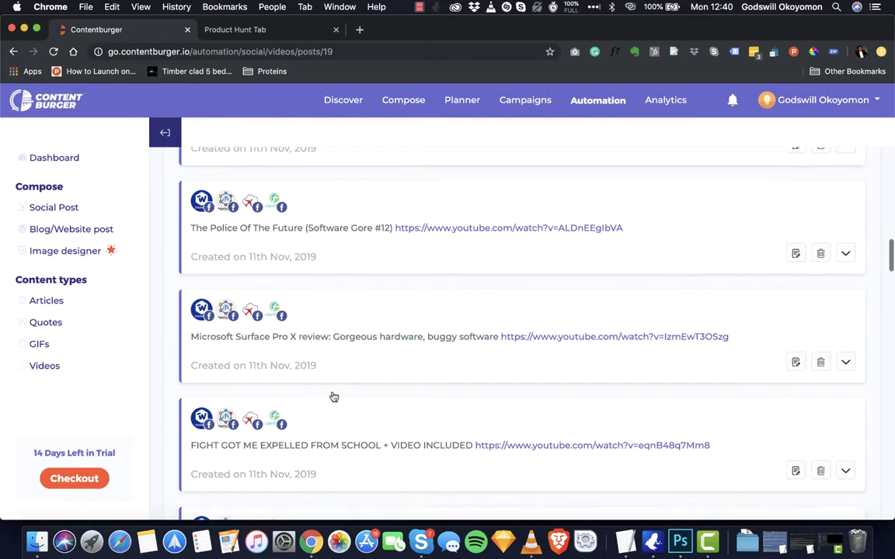
{"action": "scroll", "coordinate": [333, 397], "scroll_direction": "up", "scroll_amount": 8}
{"action": "scroll", "coordinate": [333, 397], "scroll_direction": "up", "scroll_amount": 10}
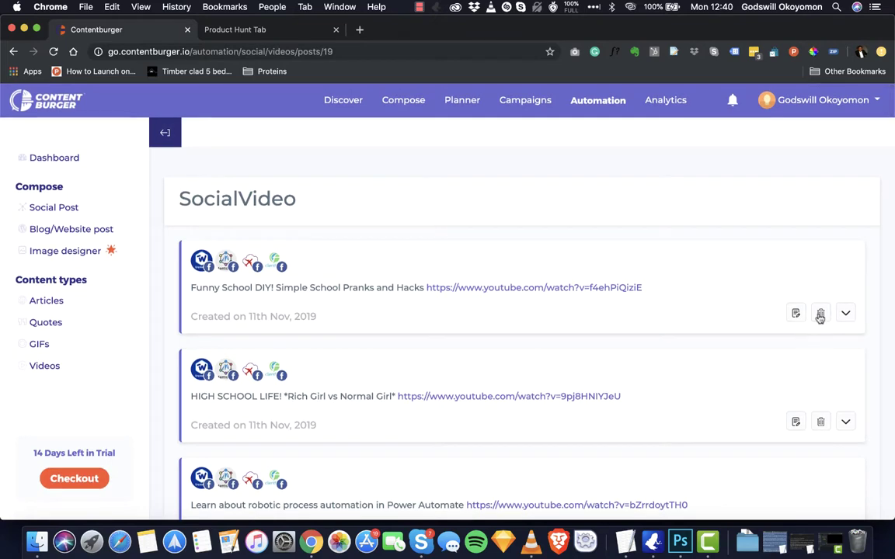
{"action": "scroll", "coordinate": [703, 385], "scroll_direction": "down", "scroll_amount": 3}
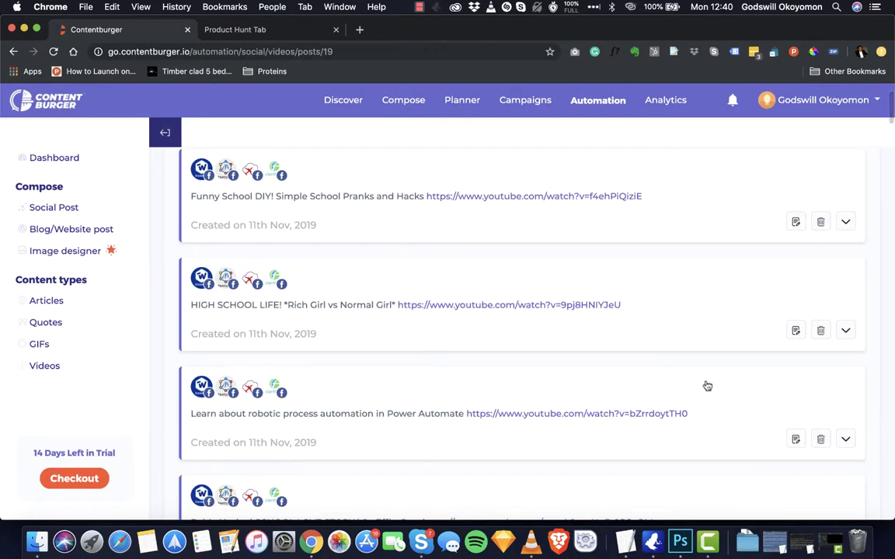
{"action": "scroll", "coordinate": [703, 385], "scroll_direction": "down", "scroll_amount": 8}
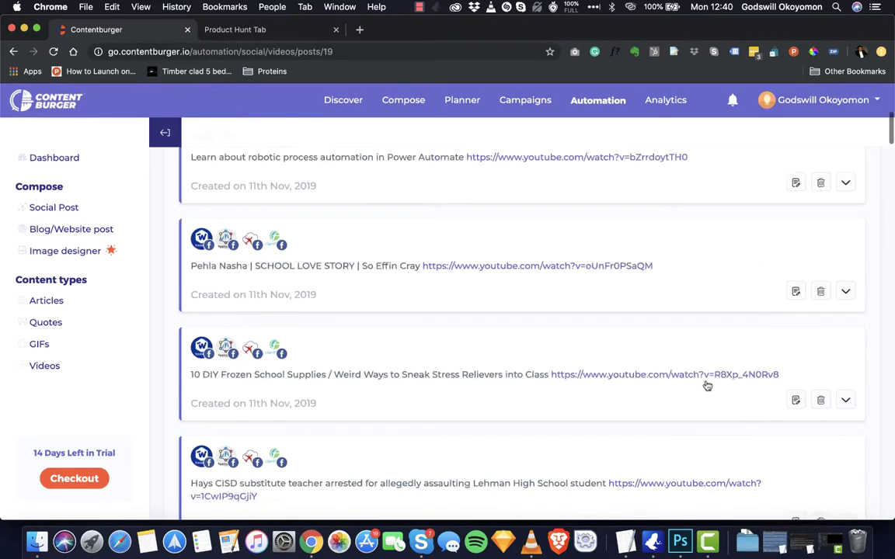
{"action": "scroll", "coordinate": [703, 385], "scroll_direction": "up", "scroll_amount": 11}
Step: Return to the Videos to Social Media list and delete the SocialVideo automation
{"action": "left_click", "coordinate": [170, 124]}
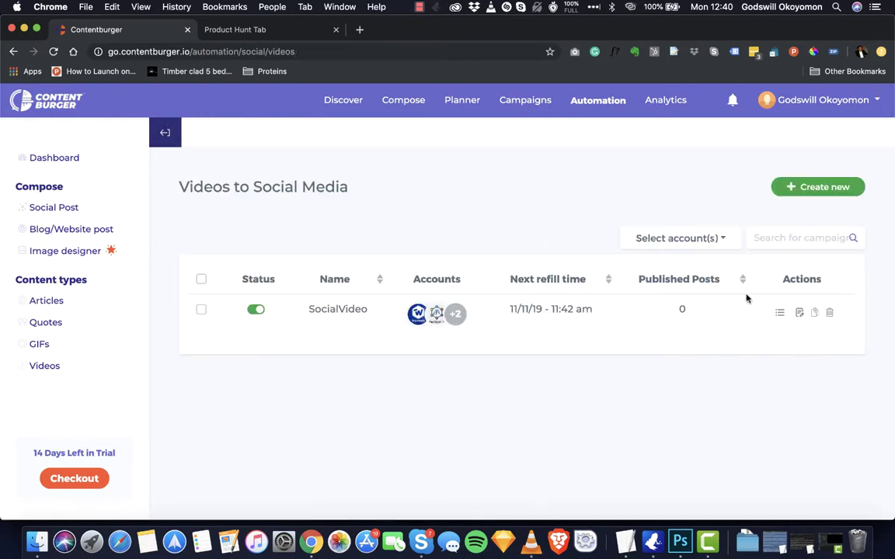
{"action": "left_click", "coordinate": [830, 313]}
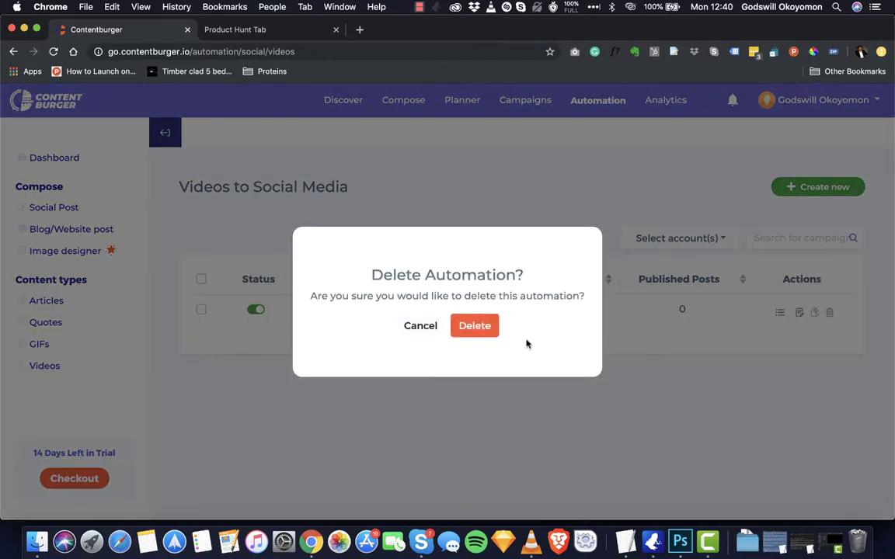
{"action": "left_click", "coordinate": [474, 325]}
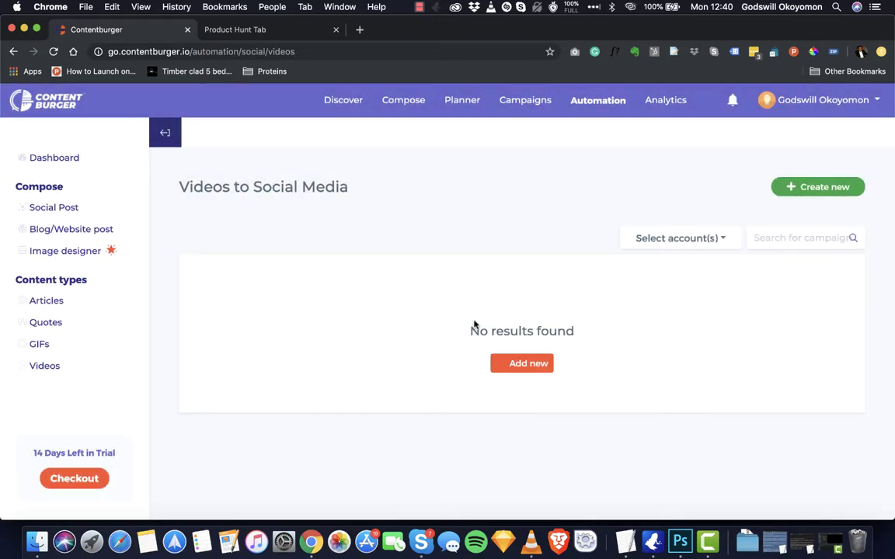
Step: Browse the automation types and start a new RSS Feed to Social Media automation
{"action": "left_click", "coordinate": [595, 107]}
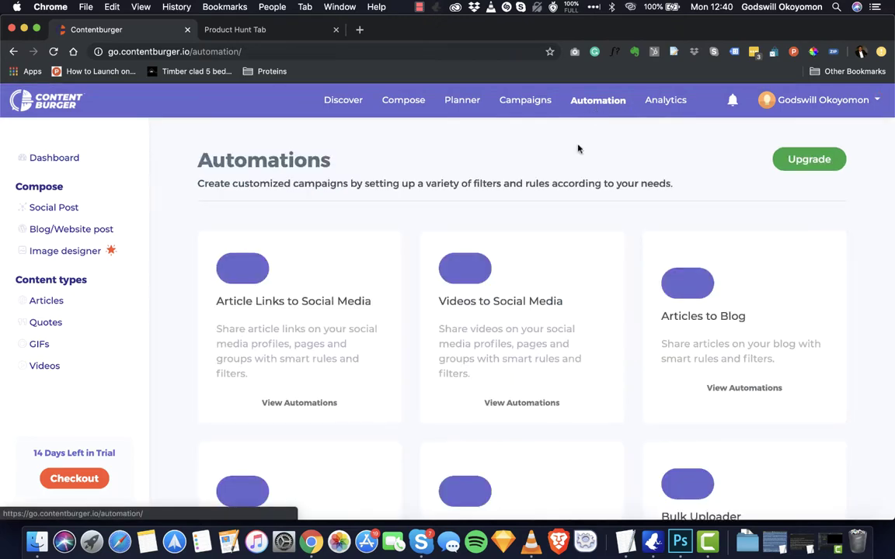
{"action": "scroll", "coordinate": [575, 249], "scroll_direction": "down", "scroll_amount": 2}
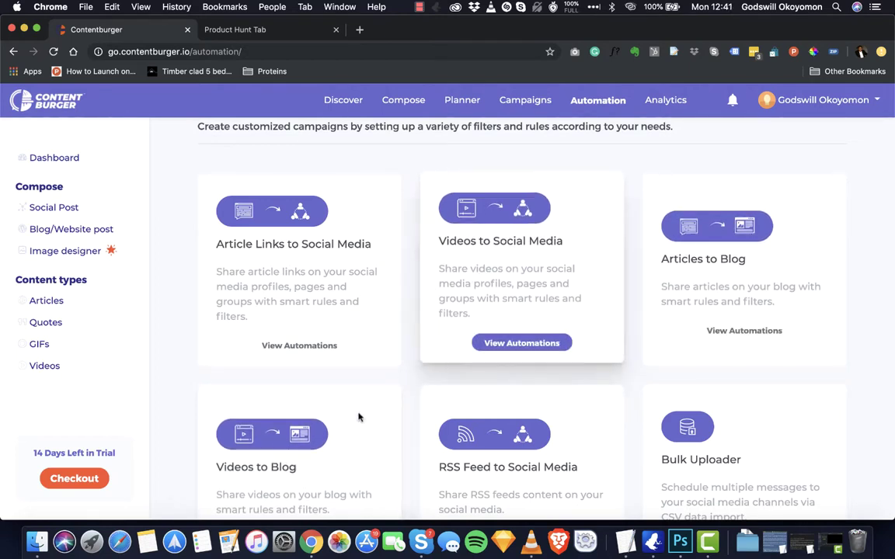
{"action": "scroll", "coordinate": [380, 276], "scroll_direction": "down", "scroll_amount": 3}
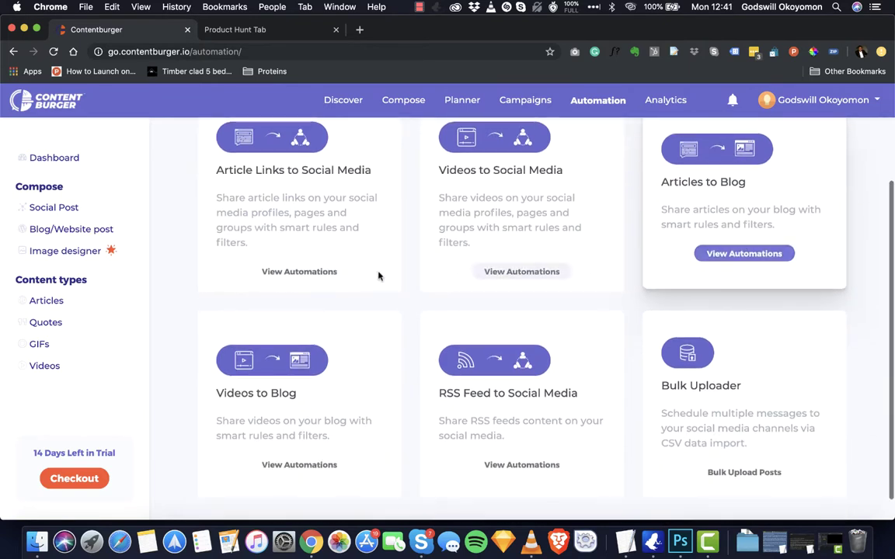
{"action": "scroll", "coordinate": [458, 393], "scroll_direction": "down", "scroll_amount": 1}
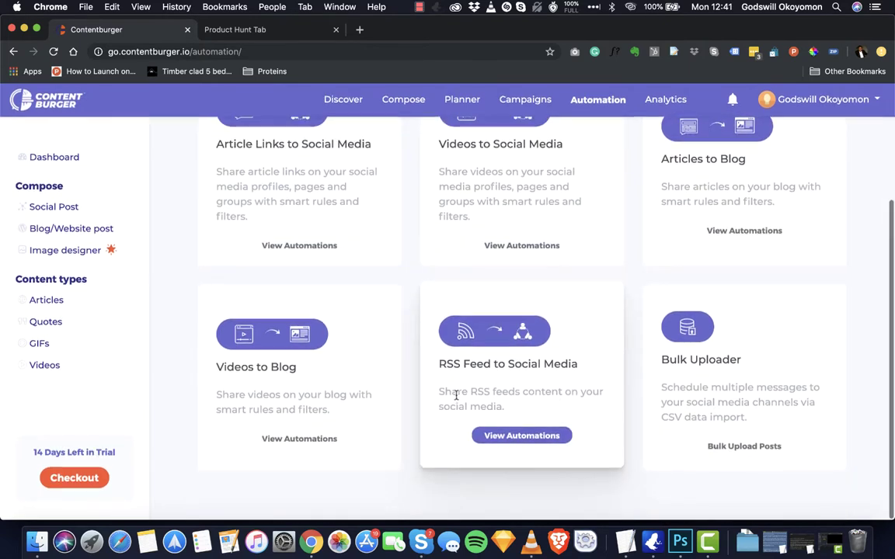
{"action": "left_click", "coordinate": [502, 437]}
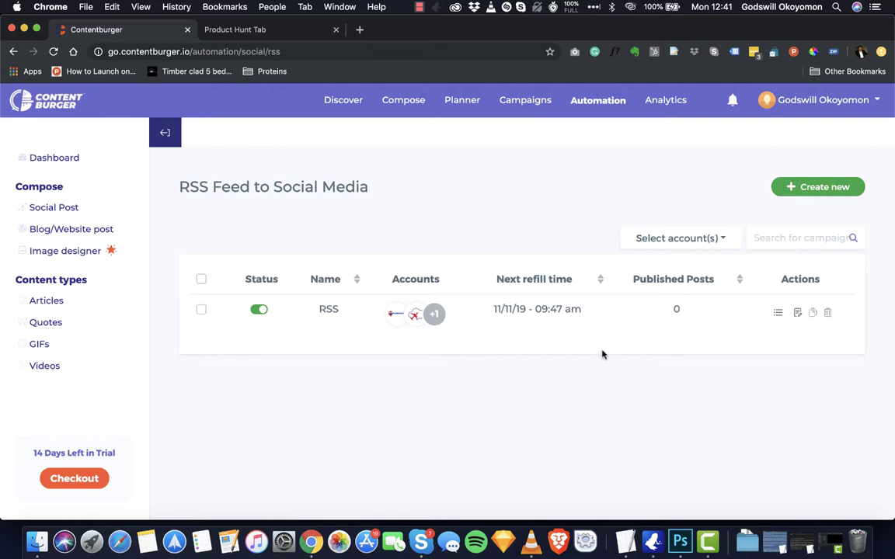
{"action": "left_click", "coordinate": [814, 194]}
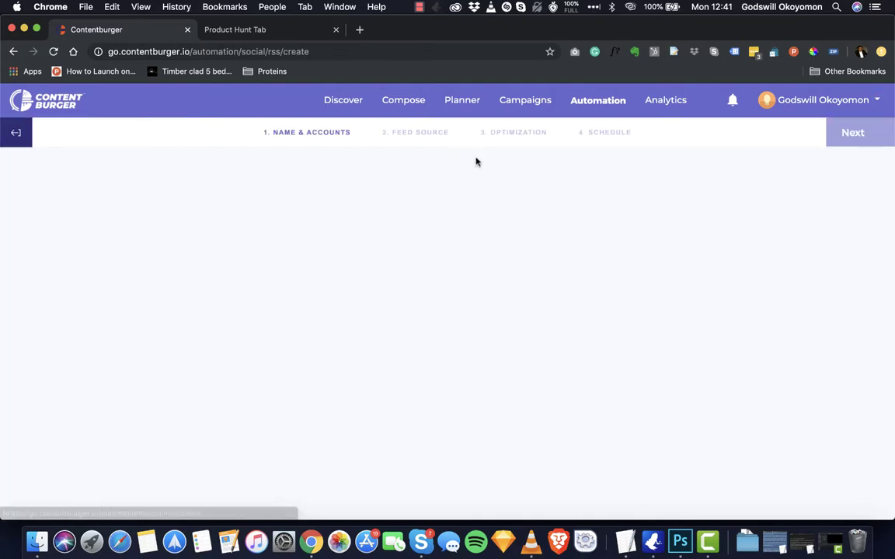
{"action": "scroll", "coordinate": [381, 327], "scroll_direction": "down", "scroll_amount": 3}
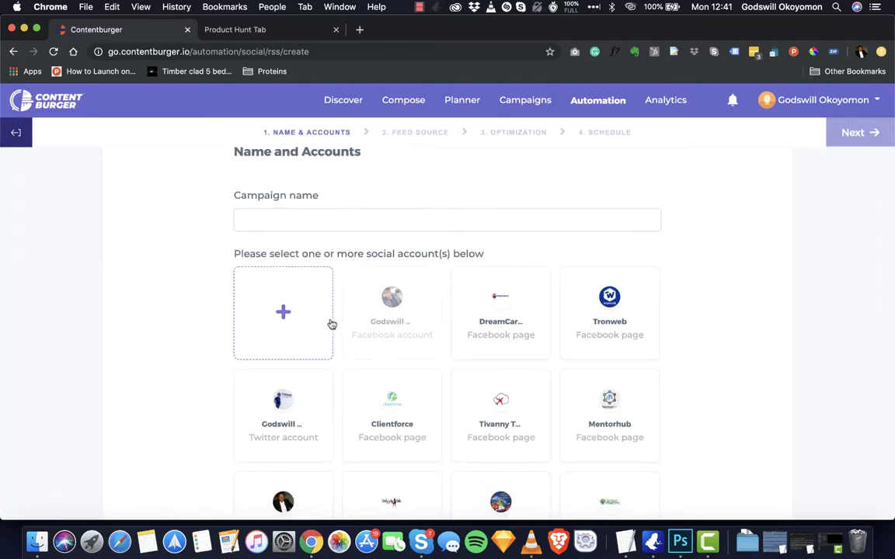
Step: Switch to the Product Hunt browser tab and load the RSS feed at mashable.com/feed there
{"action": "scroll", "coordinate": [329, 324], "scroll_direction": "up", "scroll_amount": 2}
{"action": "left_click", "coordinate": [241, 29]}
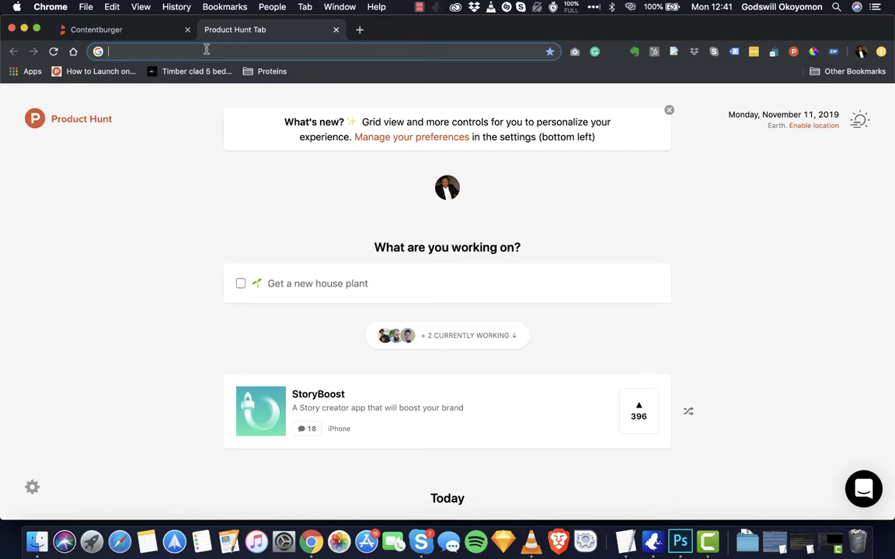
{"action": "type", "text": "ma"}
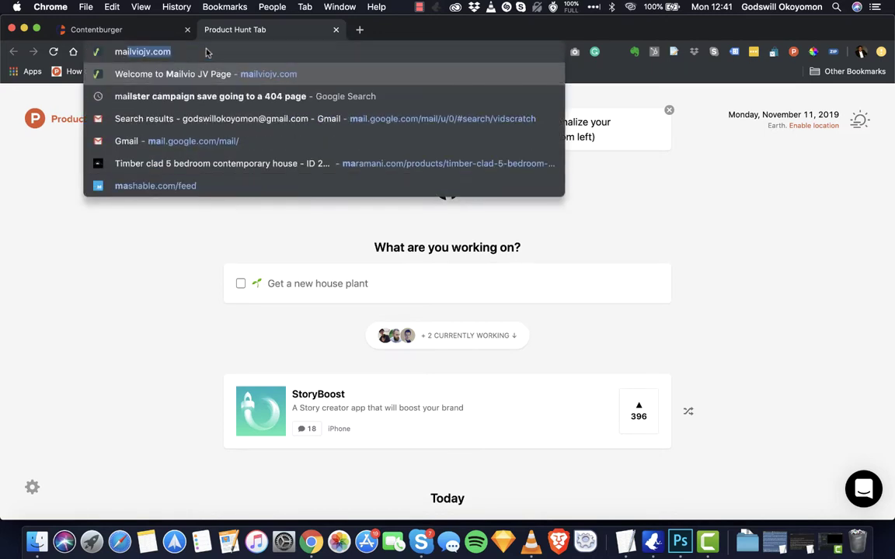
{"action": "type", "text": "sh"}
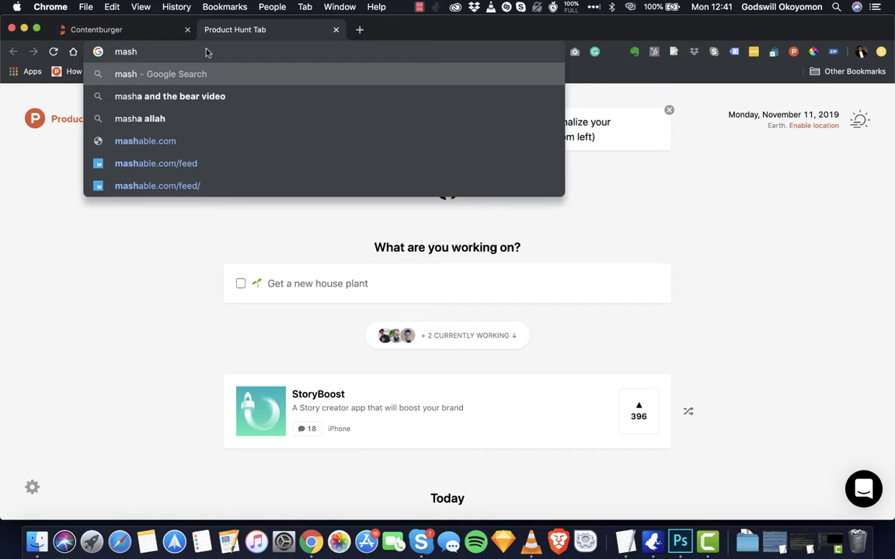
{"action": "type", "text": "able.com"}
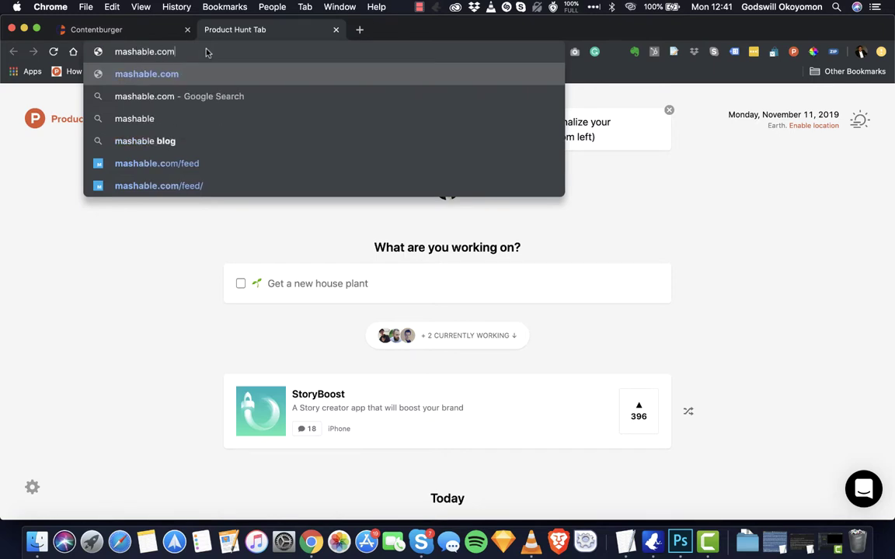
{"action": "type", "text": "/feed"}
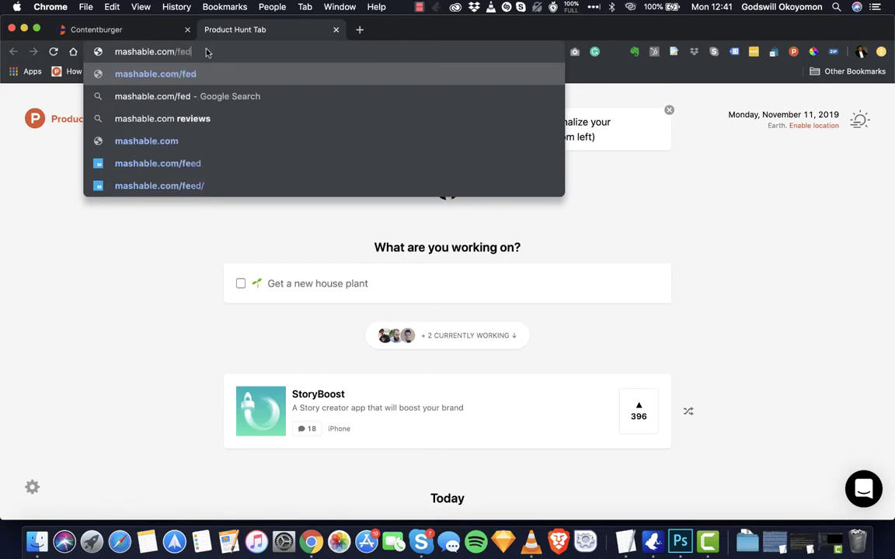
{"action": "key", "text": "Return"}
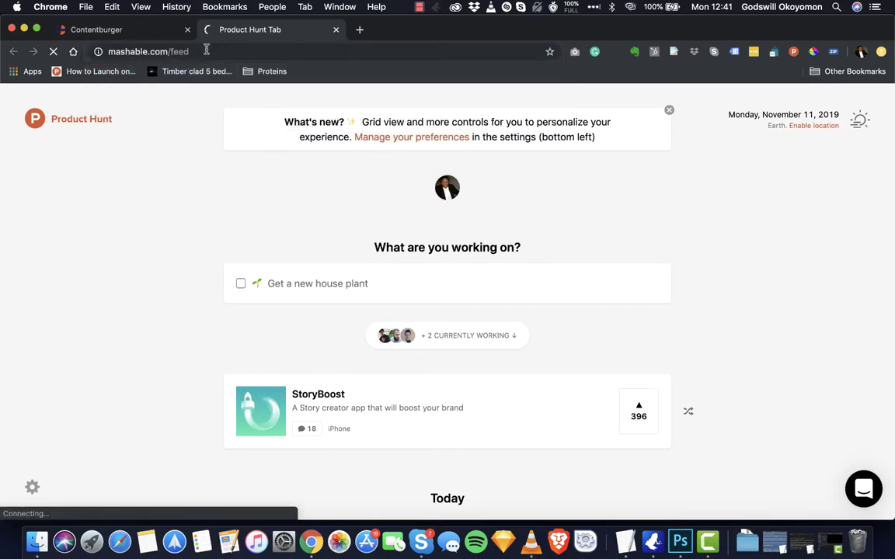
Step: Copy the Mashable feed's address and skim through the raw feed contents
{"action": "left_click", "coordinate": [202, 50]}
{"action": "key", "text": "super+c"}
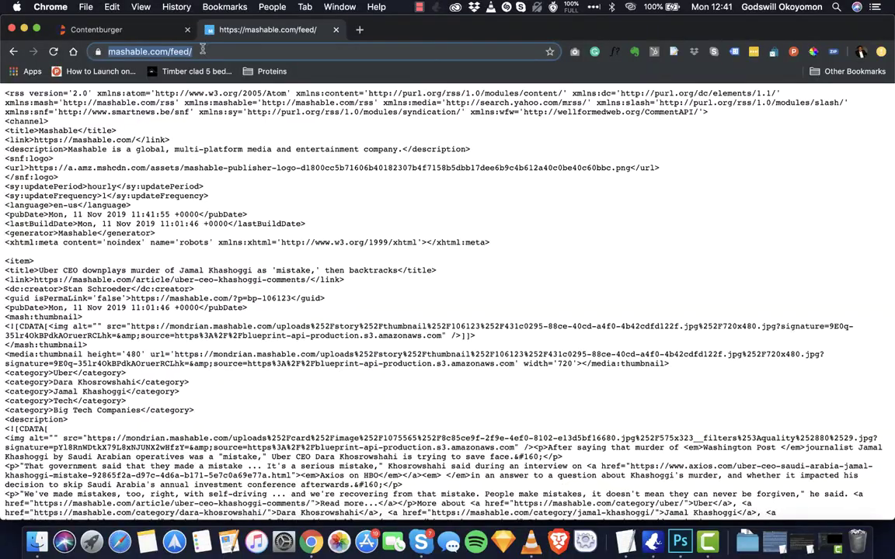
{"action": "scroll", "coordinate": [258, 358], "scroll_direction": "down", "scroll_amount": 10}
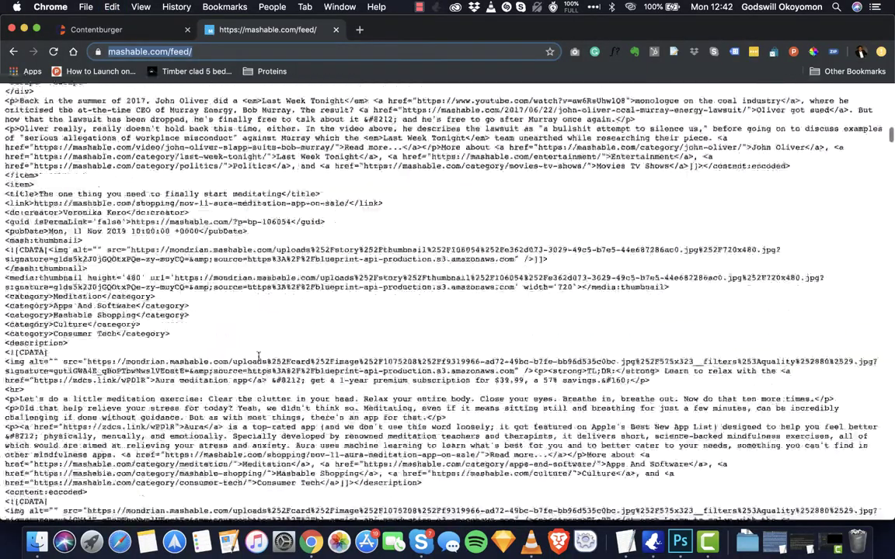
{"action": "scroll", "coordinate": [254, 278], "scroll_direction": "up", "scroll_amount": 15}
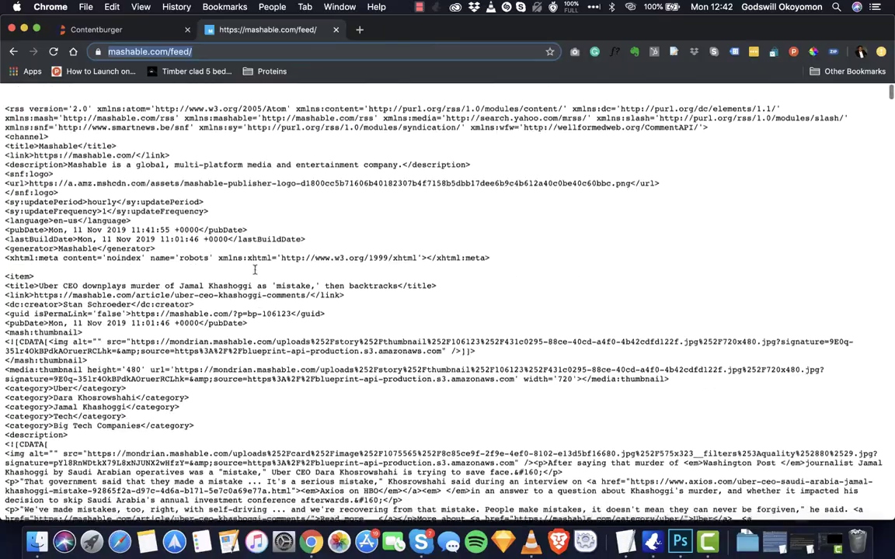
{"action": "scroll", "coordinate": [255, 276], "scroll_direction": "down", "scroll_amount": 2}
{"action": "scroll", "coordinate": [254, 269], "scroll_direction": "up", "scroll_amount": 2}
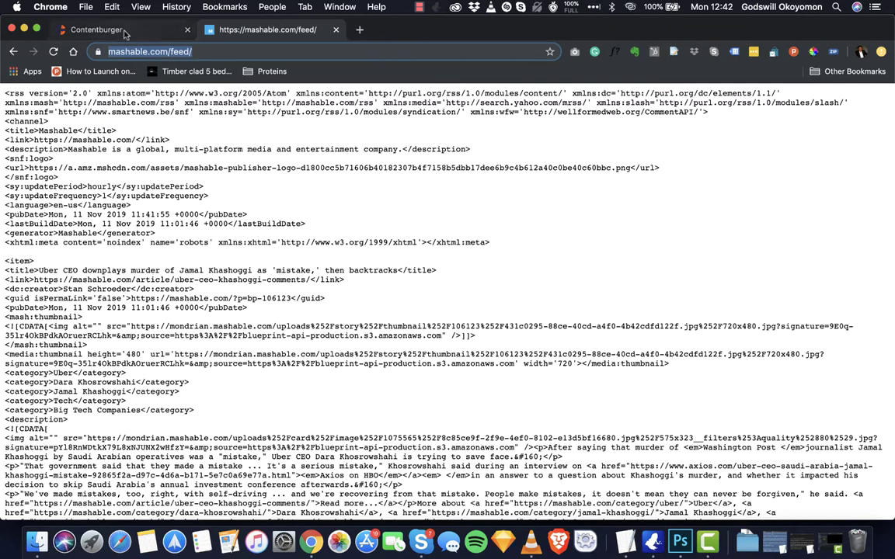
Step: Return to the ContentBurger automation form and name the campaign RSSAutooos
{"action": "left_click", "coordinate": [124, 31]}
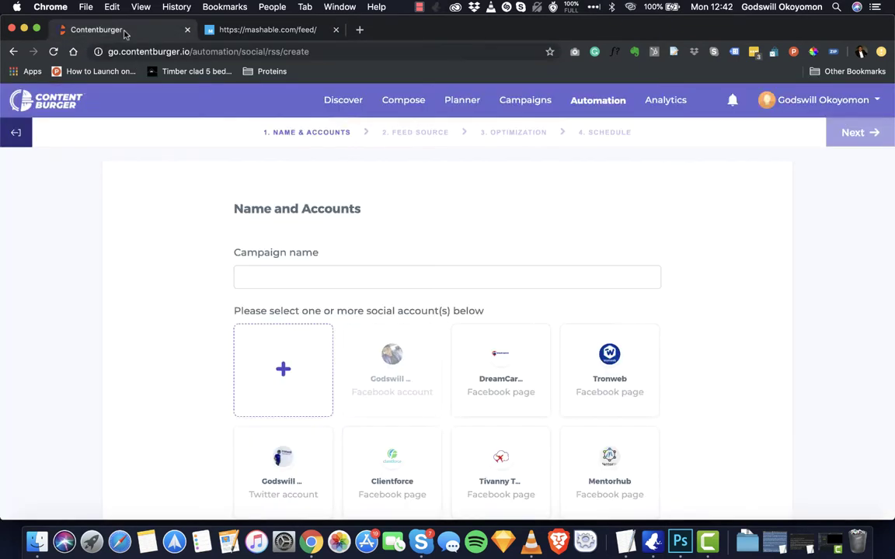
{"action": "left_click", "coordinate": [253, 276]}
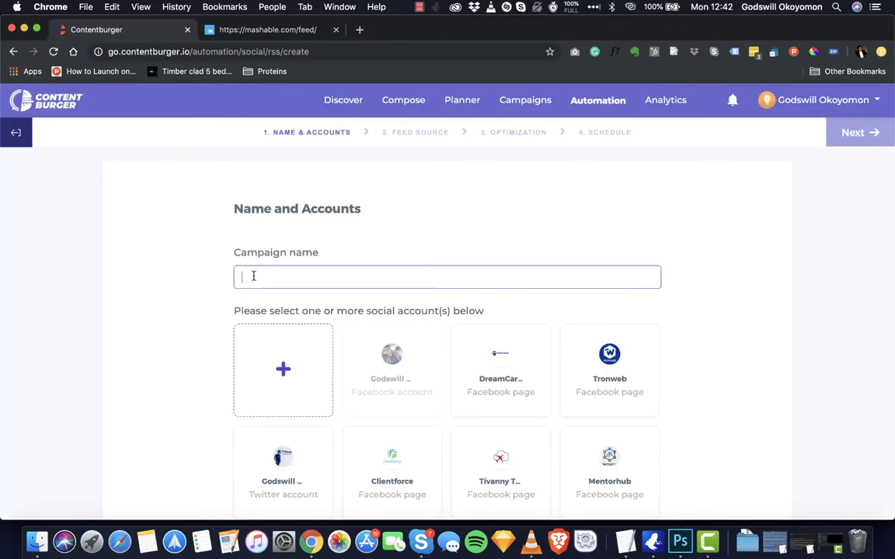
{"action": "type", "text": "RSSAutooos"}
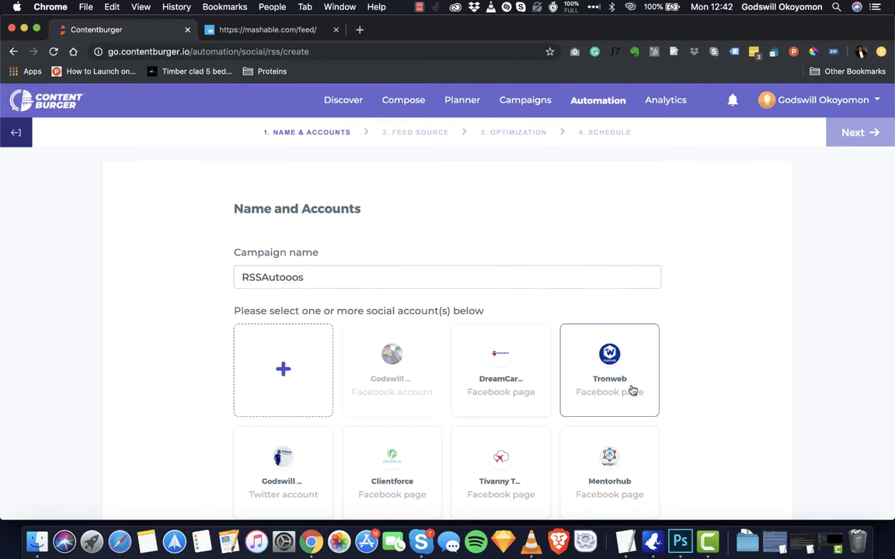
Step: Select the Tronweb, Mentorhub, Tivanny T... and Clientforce Facebook pages as accounts and continue to the feed source stage
{"action": "left_click", "coordinate": [628, 390]}
{"action": "left_click", "coordinate": [612, 470]}
{"action": "left_click", "coordinate": [501, 466]}
{"action": "scroll", "coordinate": [466, 451], "scroll_direction": "down", "scroll_amount": 2}
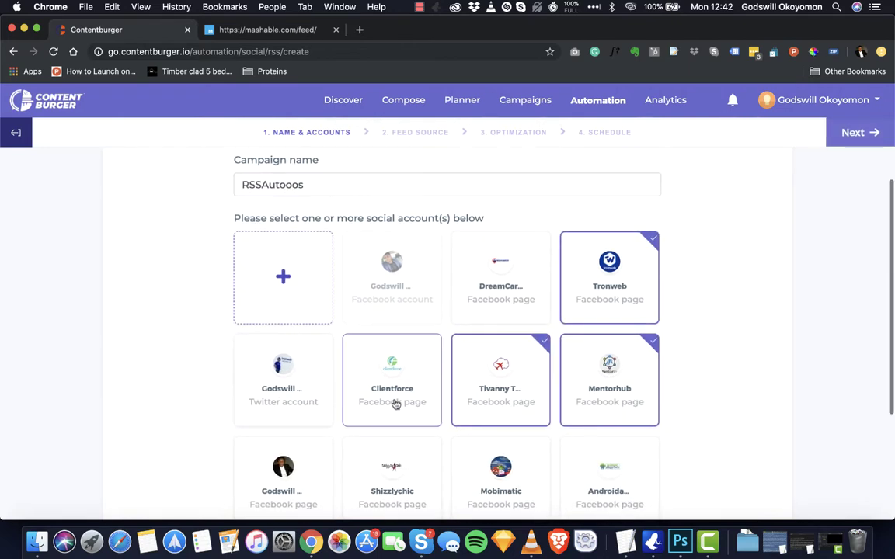
{"action": "left_click", "coordinate": [393, 405]}
{"action": "left_click", "coordinate": [864, 140]}
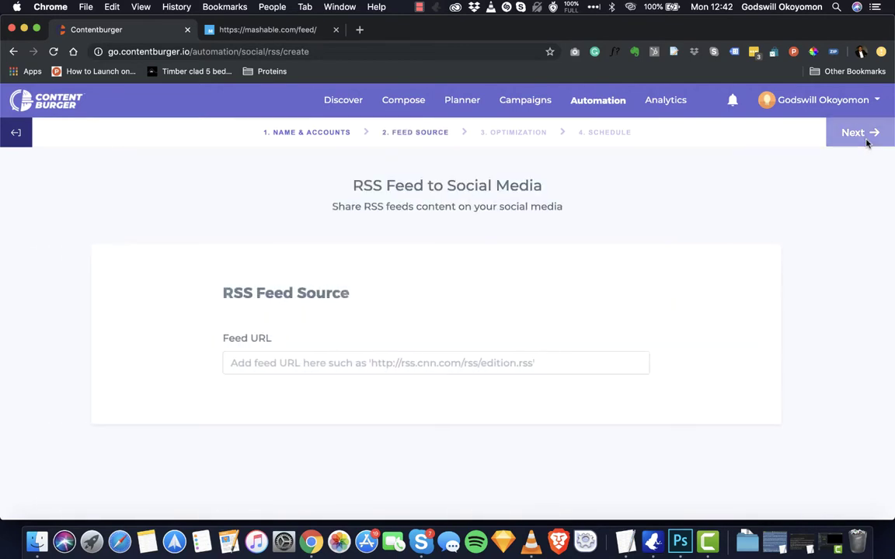
{"action": "left_click", "coordinate": [287, 363]}
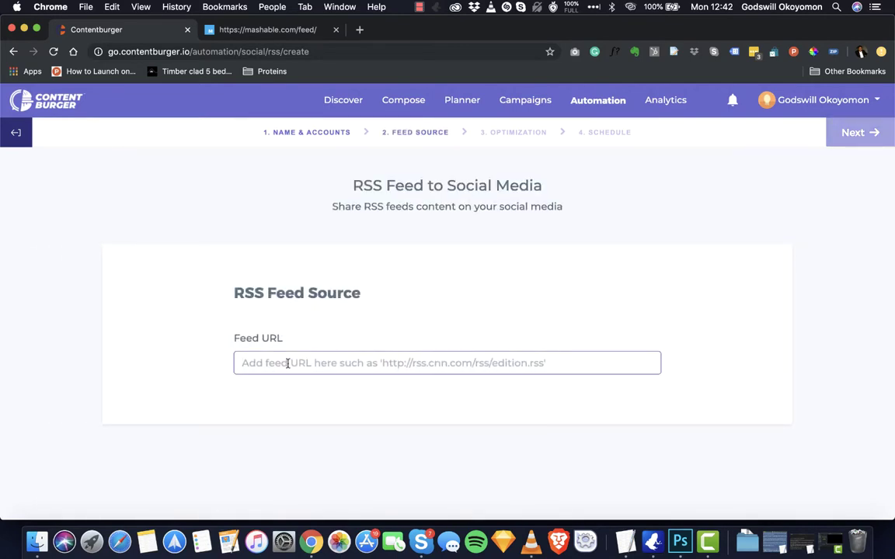
{"action": "key", "text": "super+v"}
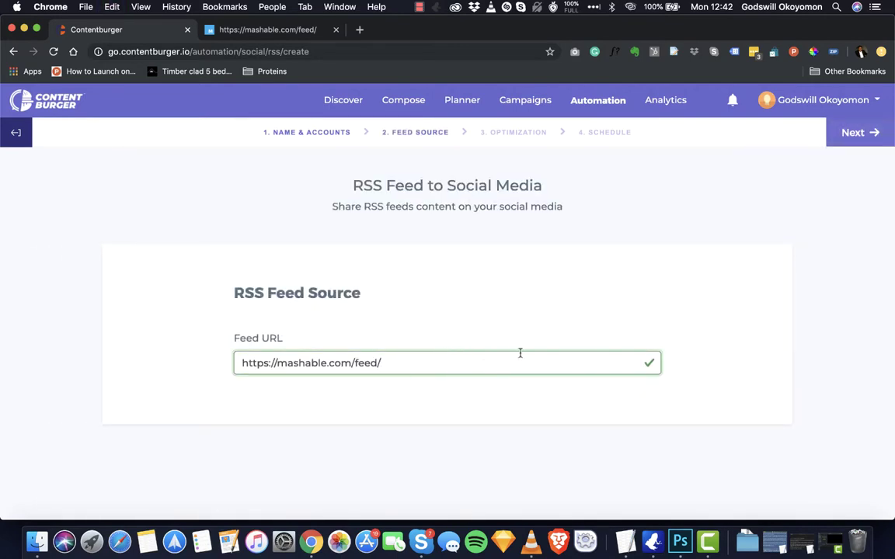
{"action": "left_click", "coordinate": [862, 137]}
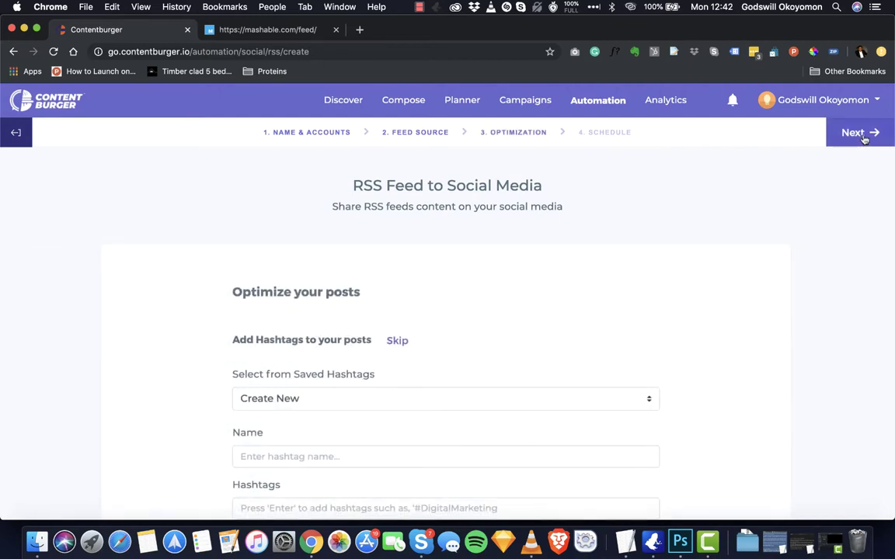
{"action": "left_click", "coordinate": [397, 340]}
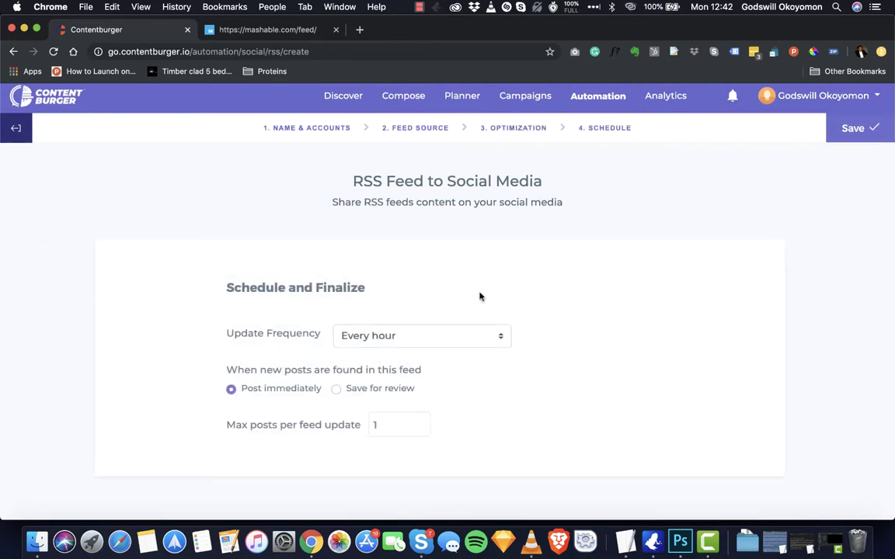
Step: Schedule feed updates once a day with new posts saved for review, and save the RSS automation
{"action": "left_click", "coordinate": [407, 343]}
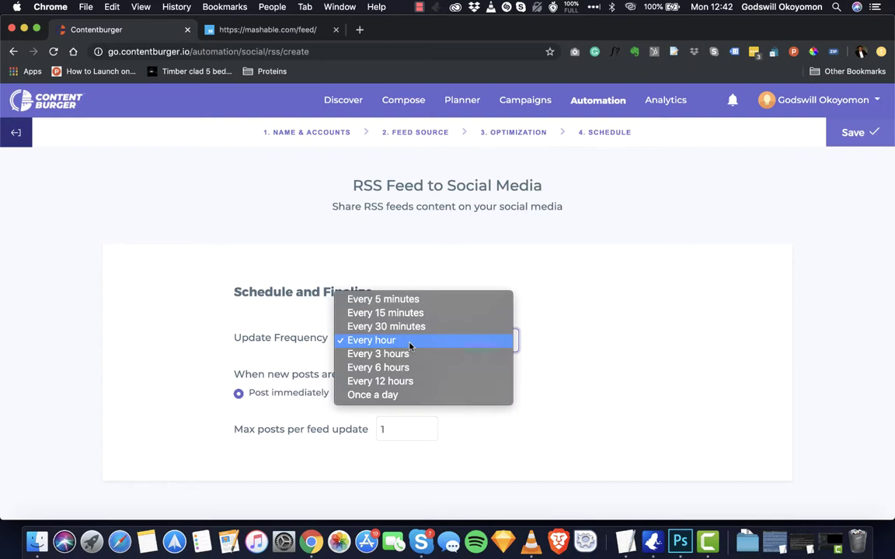
{"action": "left_click", "coordinate": [403, 396]}
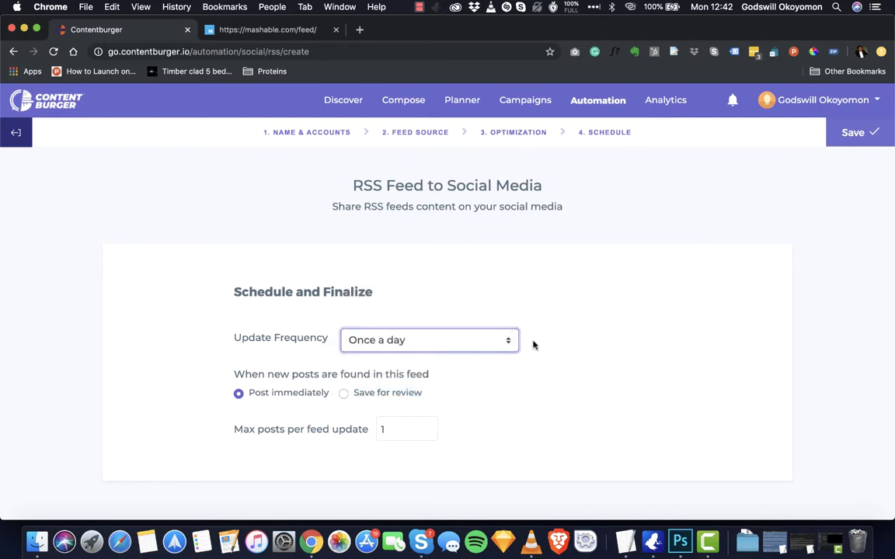
{"action": "left_click", "coordinate": [344, 394]}
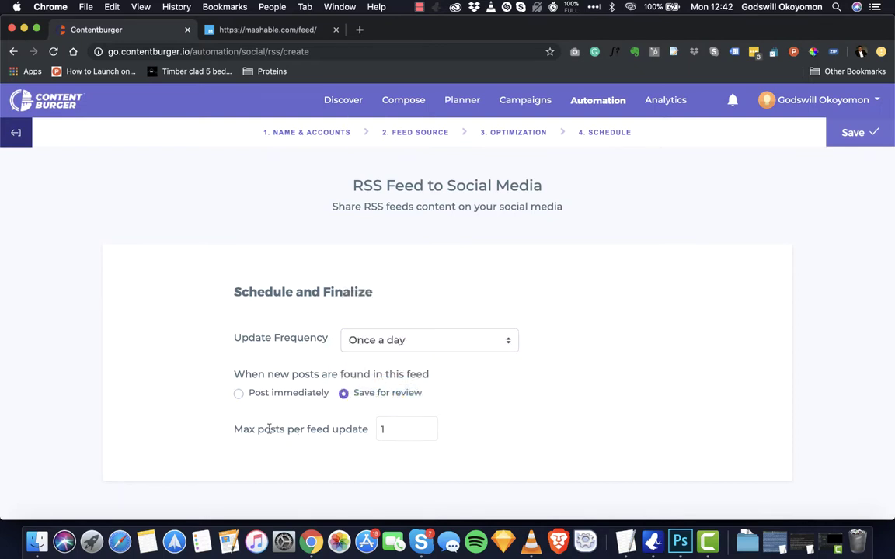
{"action": "left_click", "coordinate": [402, 431]}
{"action": "left_click", "coordinate": [496, 419]}
{"action": "left_click", "coordinate": [863, 137]}
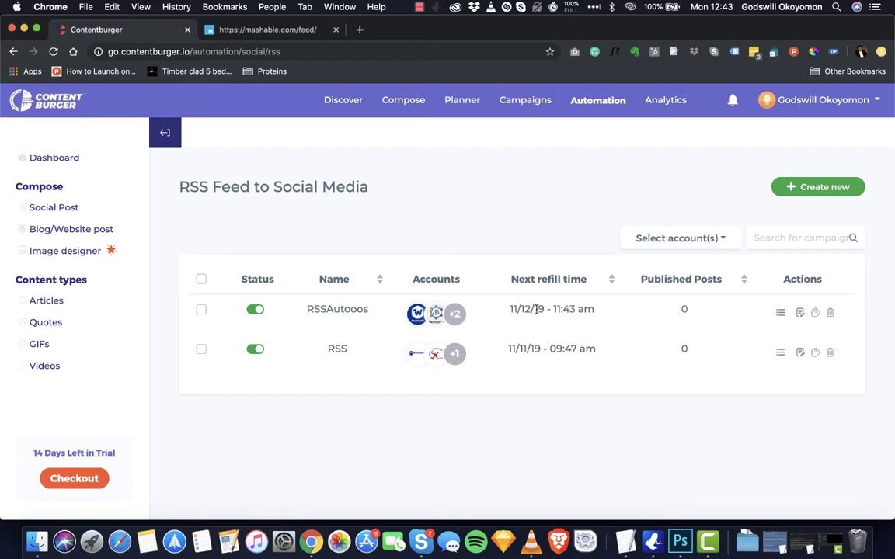
Step: View the posts generated by the RSSAutooos automation and examine the list of articles and their review actions
{"action": "left_click", "coordinate": [780, 311]}
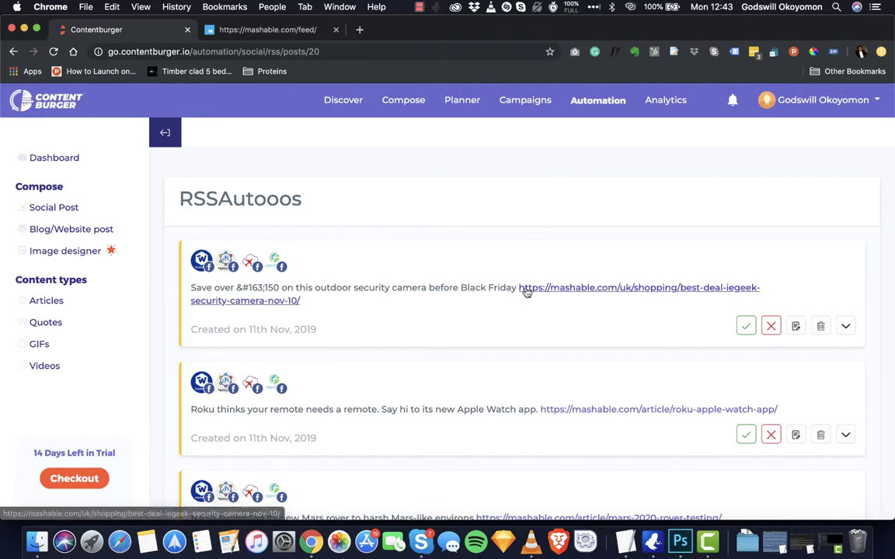
{"action": "scroll", "coordinate": [525, 291], "scroll_direction": "down", "scroll_amount": 3}
{"action": "scroll", "coordinate": [385, 280], "scroll_direction": "up", "scroll_amount": 3}
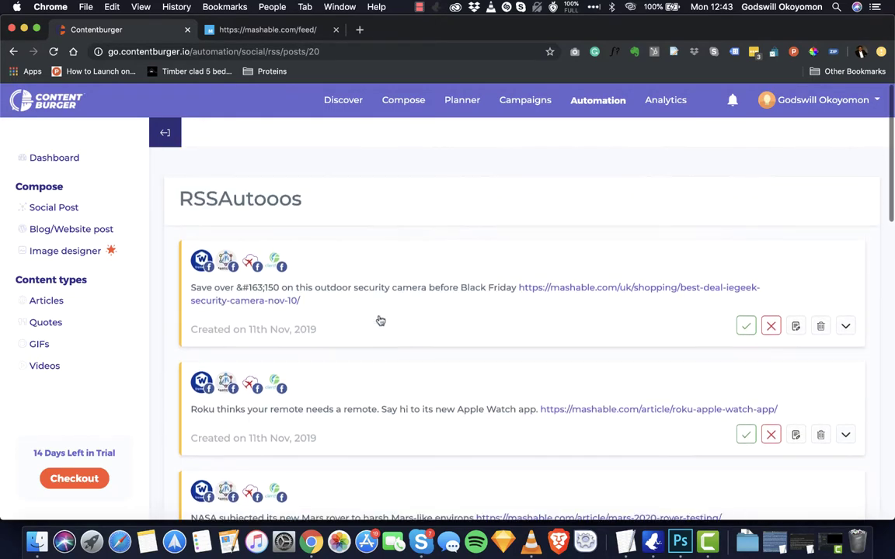
{"action": "scroll", "coordinate": [434, 370], "scroll_direction": "down", "scroll_amount": 3}
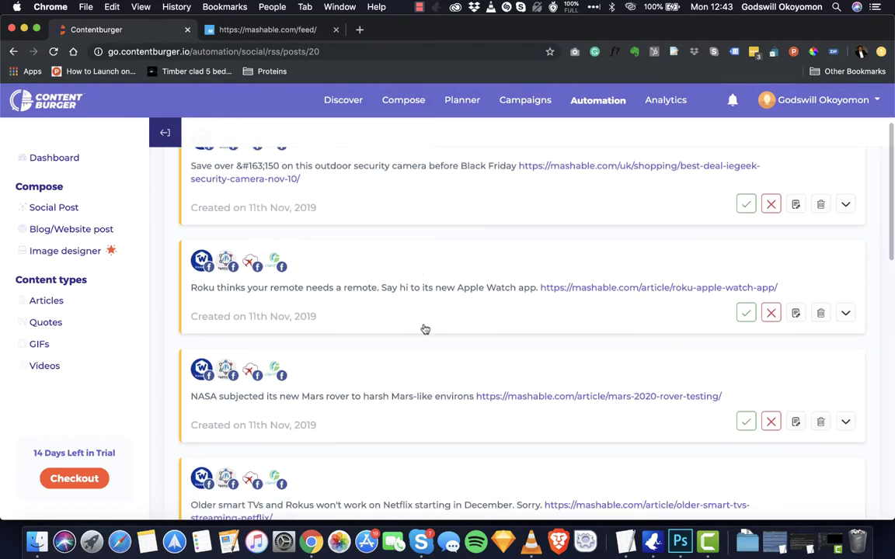
{"action": "scroll", "coordinate": [436, 365], "scroll_direction": "down", "scroll_amount": 12}
{"action": "scroll", "coordinate": [435, 361], "scroll_direction": "down", "scroll_amount": 5}
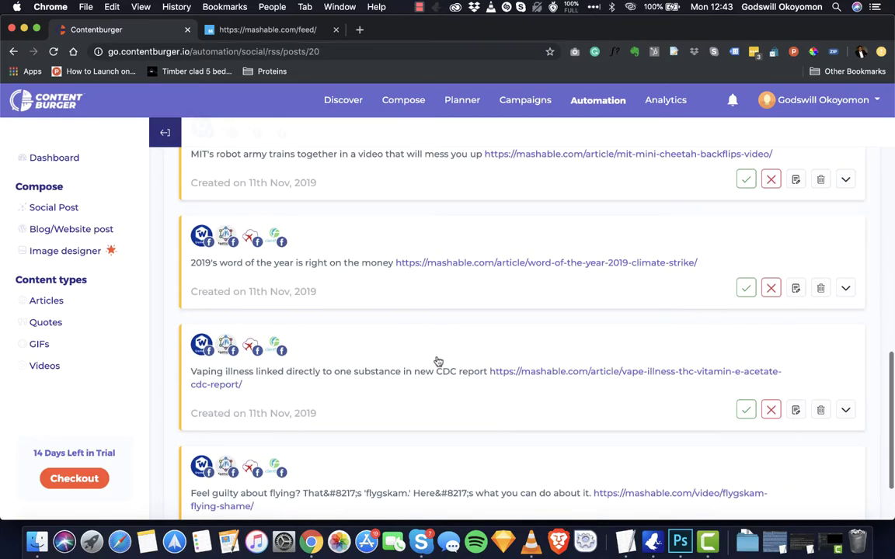
{"action": "scroll", "coordinate": [460, 212], "scroll_direction": "up", "scroll_amount": 15}
{"action": "scroll", "coordinate": [463, 213], "scroll_direction": "down", "scroll_amount": 15}
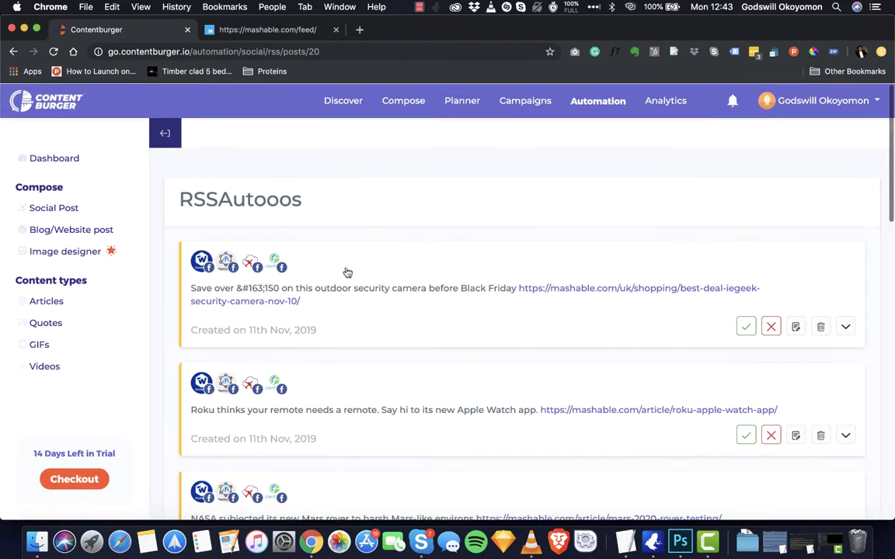
{"action": "scroll", "coordinate": [416, 313], "scroll_direction": "down", "scroll_amount": 3}
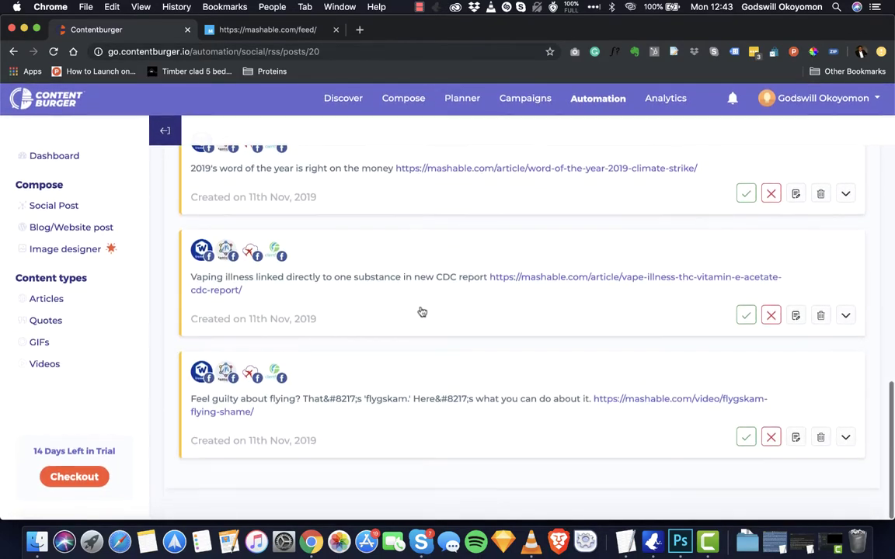
{"action": "scroll", "coordinate": [403, 274], "scroll_direction": "up", "scroll_amount": 15}
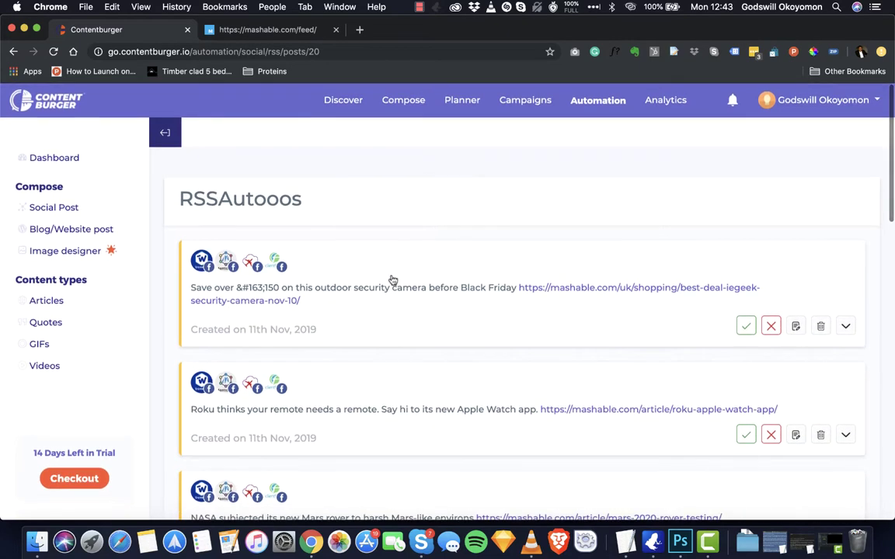
{"action": "scroll", "coordinate": [380, 370], "scroll_direction": "down", "scroll_amount": 2}
{"action": "scroll", "coordinate": [379, 370], "scroll_direction": "up", "scroll_amount": 2}
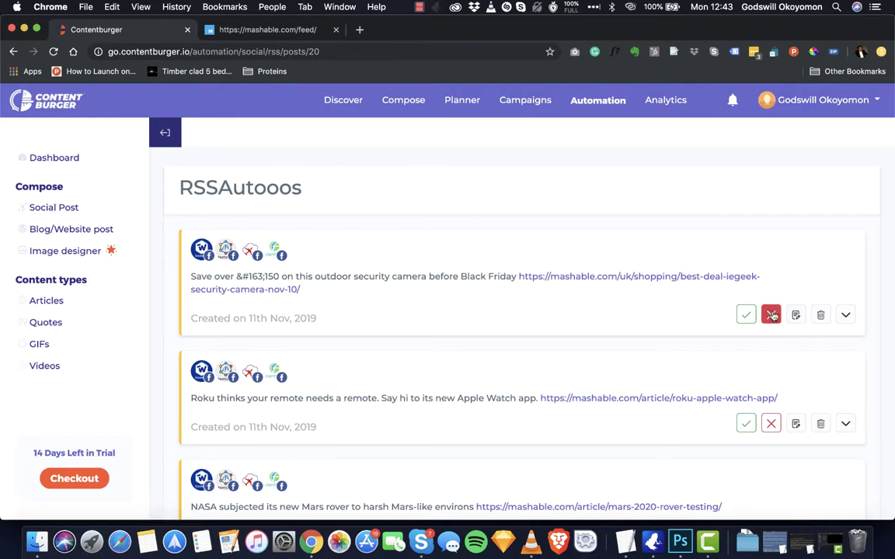
{"action": "scroll", "coordinate": [613, 367], "scroll_direction": "down", "scroll_amount": 3}
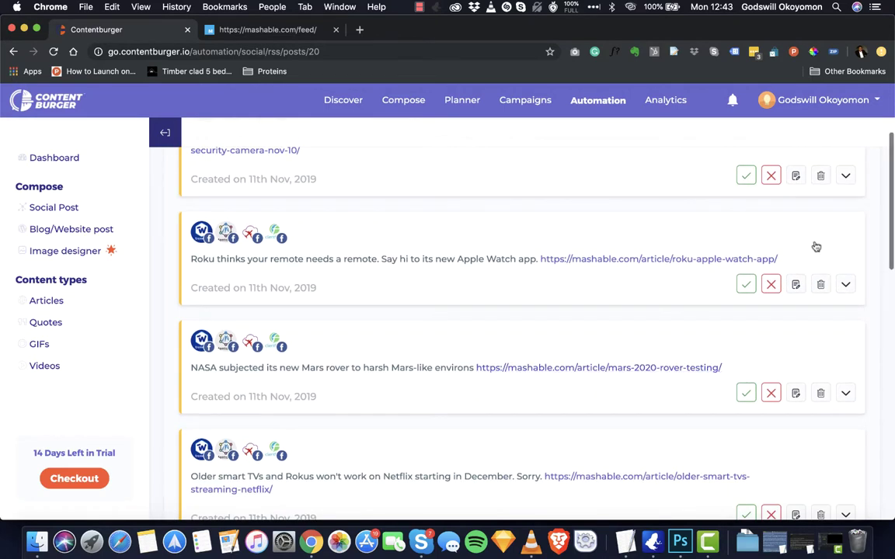
{"action": "scroll", "coordinate": [758, 487], "scroll_direction": "down", "scroll_amount": 5}
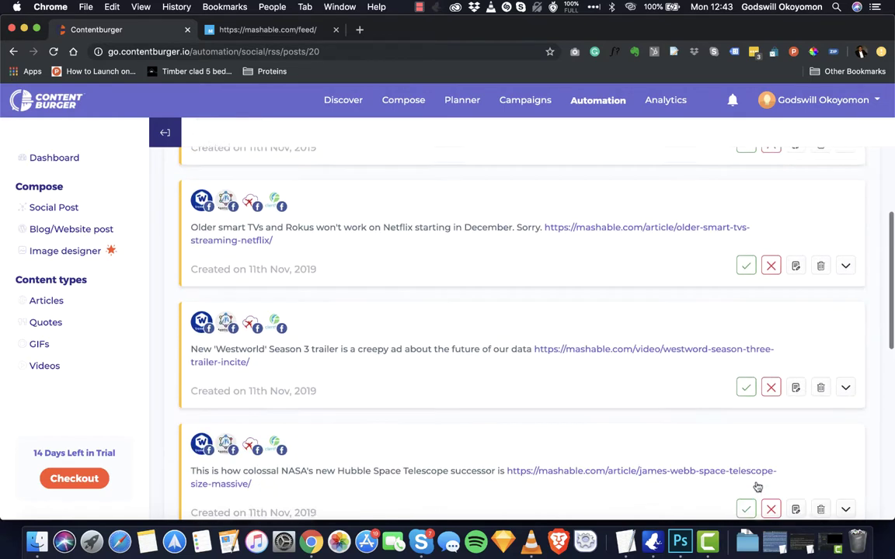
{"action": "scroll", "coordinate": [757, 487], "scroll_direction": "up", "scroll_amount": 8}
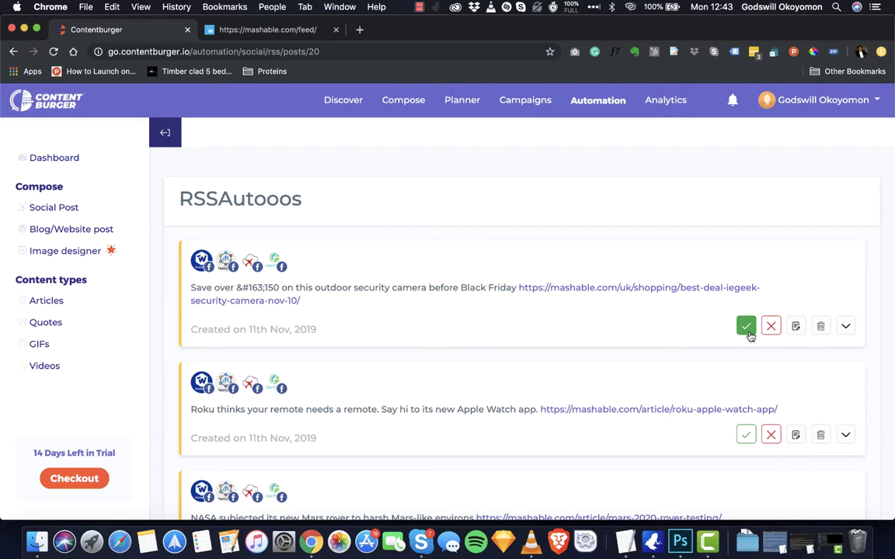
{"action": "scroll", "coordinate": [746, 338], "scroll_direction": "down", "scroll_amount": 5}
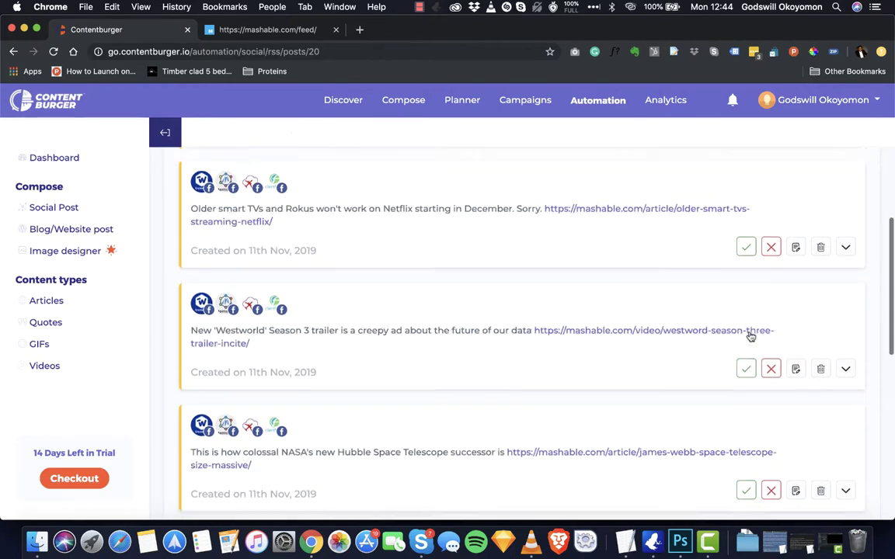
Step: Return to the RSS Feed to Social Media list and delete the RSSAutooos and RSS automations
{"action": "scroll", "coordinate": [750, 335], "scroll_direction": "up", "scroll_amount": 5}
{"action": "scroll", "coordinate": [703, 446], "scroll_direction": "down", "scroll_amount": 5}
{"action": "scroll", "coordinate": [702, 452], "scroll_direction": "up", "scroll_amount": 5}
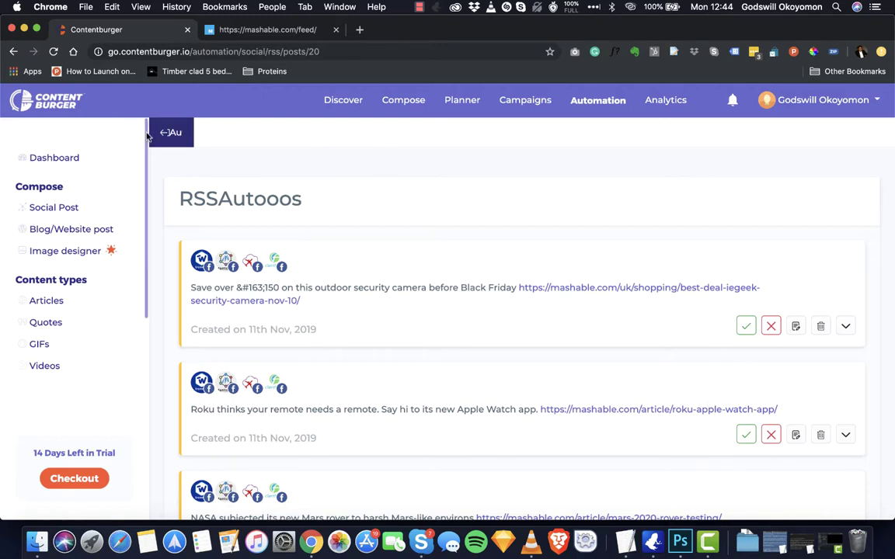
{"action": "left_click", "coordinate": [182, 134]}
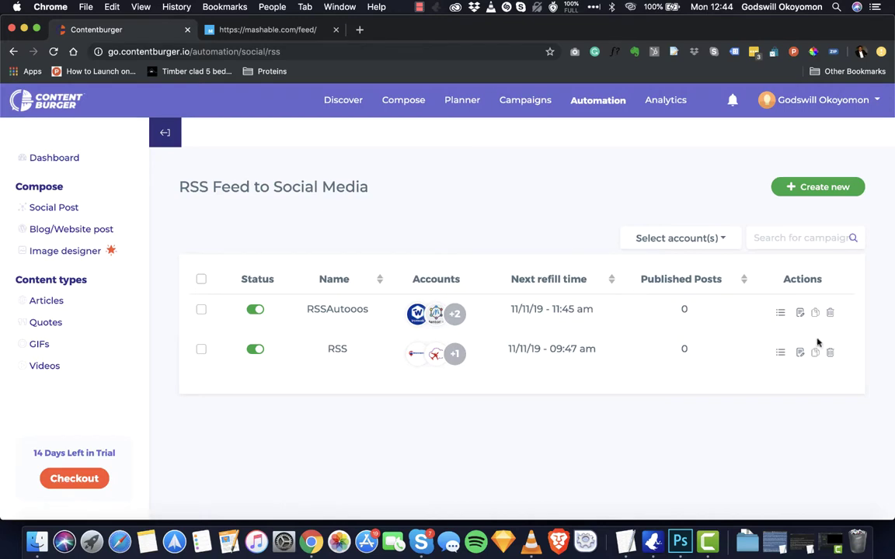
{"action": "left_click", "coordinate": [830, 313]}
{"action": "left_click", "coordinate": [482, 326]}
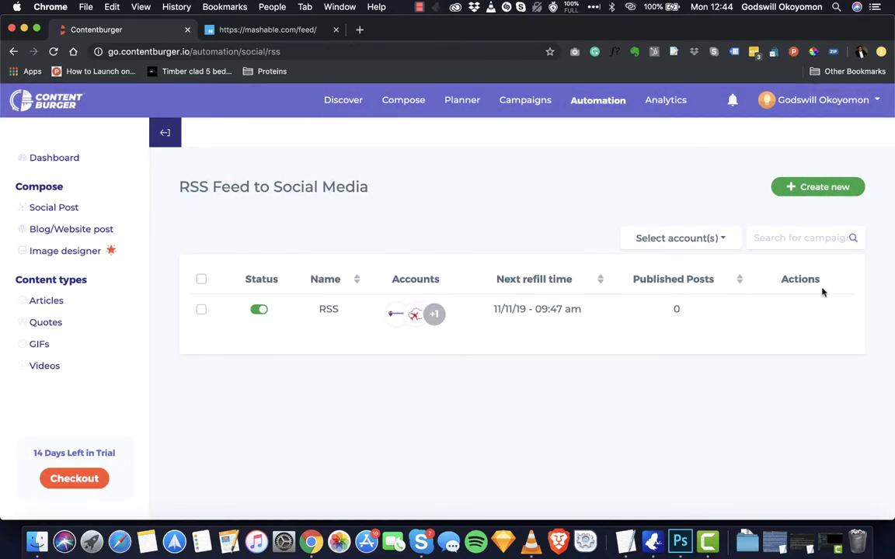
{"action": "left_click", "coordinate": [828, 312]}
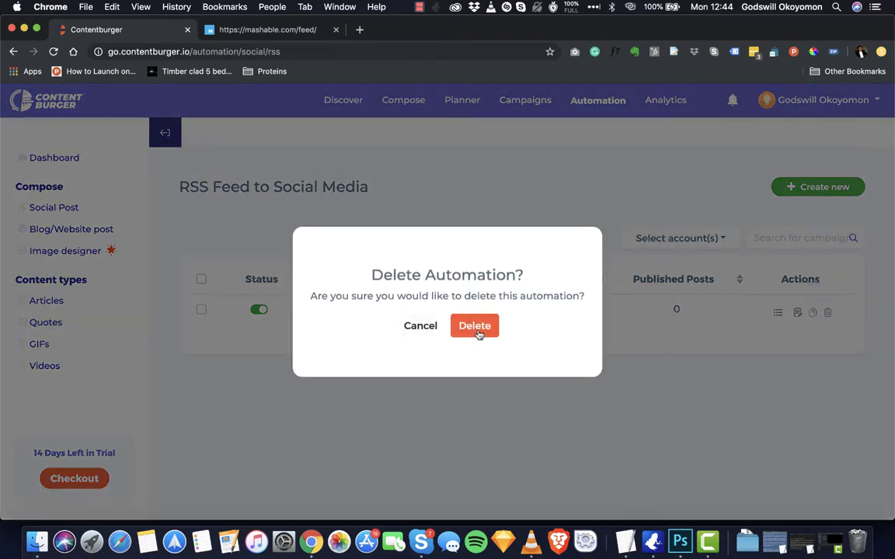
{"action": "left_click", "coordinate": [473, 328]}
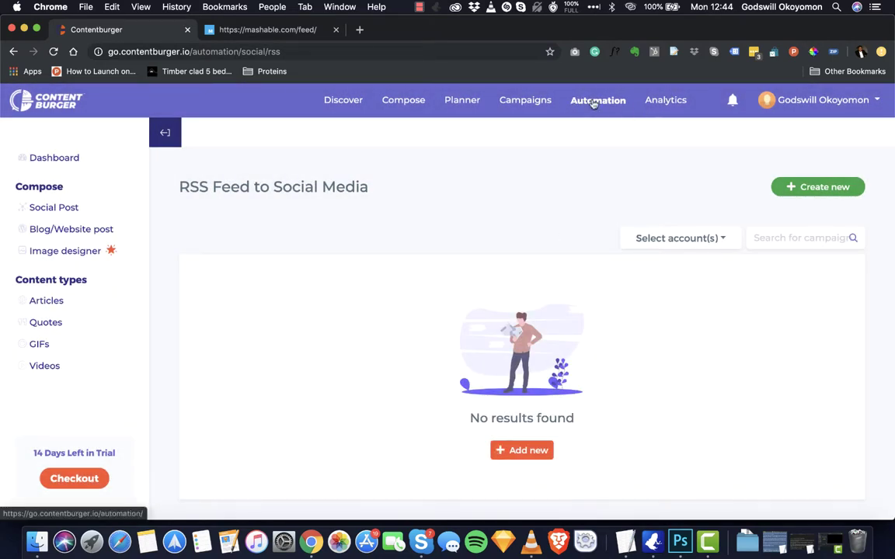
Step: Open the Bulk Uploader from the automation overview and start a new campaign named CSV
{"action": "left_click", "coordinate": [595, 104]}
{"action": "scroll", "coordinate": [619, 333], "scroll_direction": "down", "scroll_amount": 4}
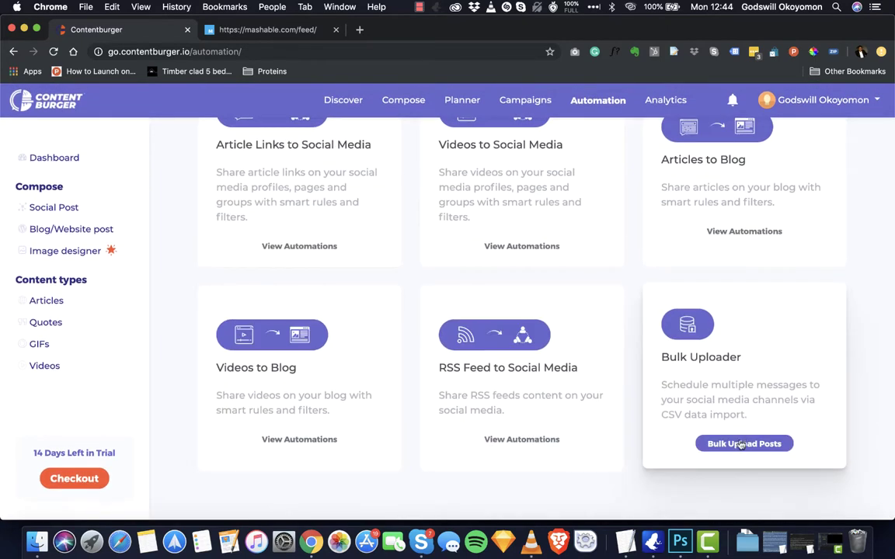
{"action": "left_click", "coordinate": [742, 445]}
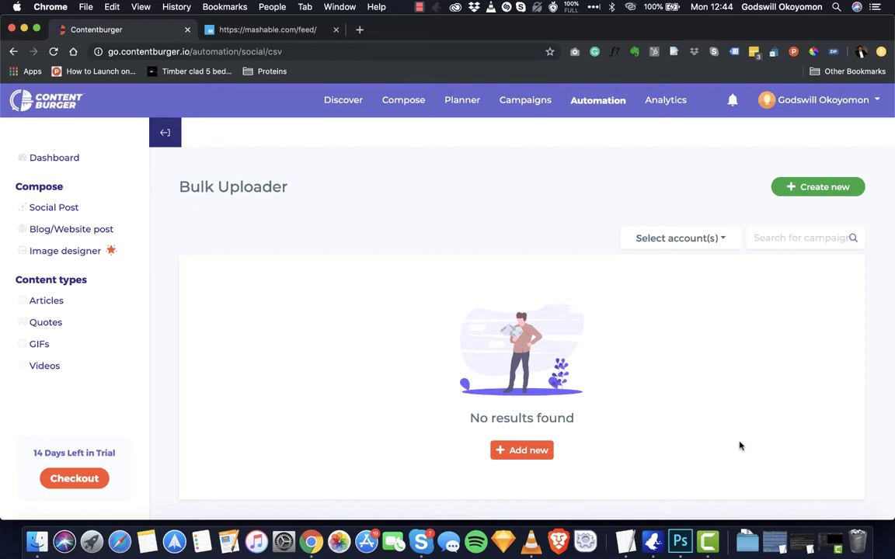
{"action": "left_click", "coordinate": [531, 451]}
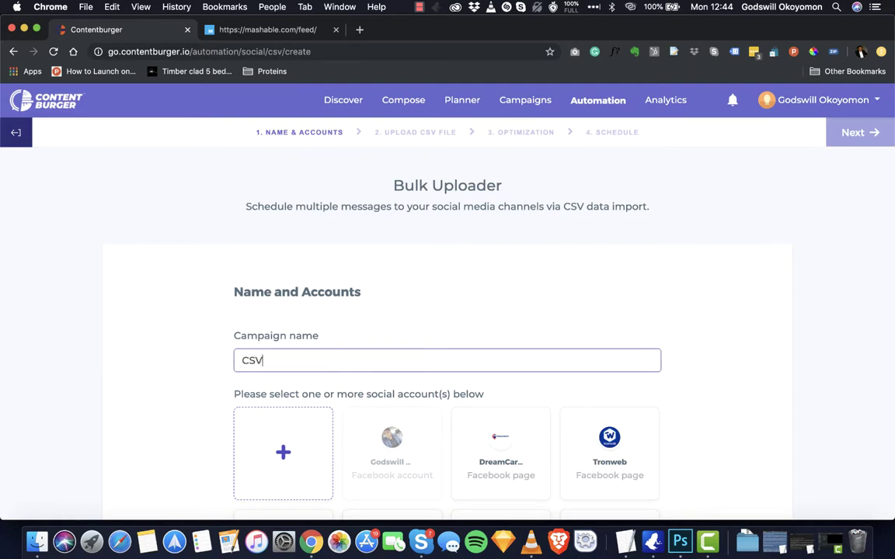
Step: Select the Tronweb, Tivanny T... and Mentorhub Facebook pages as accounts and continue to the CSV upload stage
{"action": "left_click", "coordinate": [572, 431]}
{"action": "scroll", "coordinate": [519, 443], "scroll_direction": "down", "scroll_amount": 5}
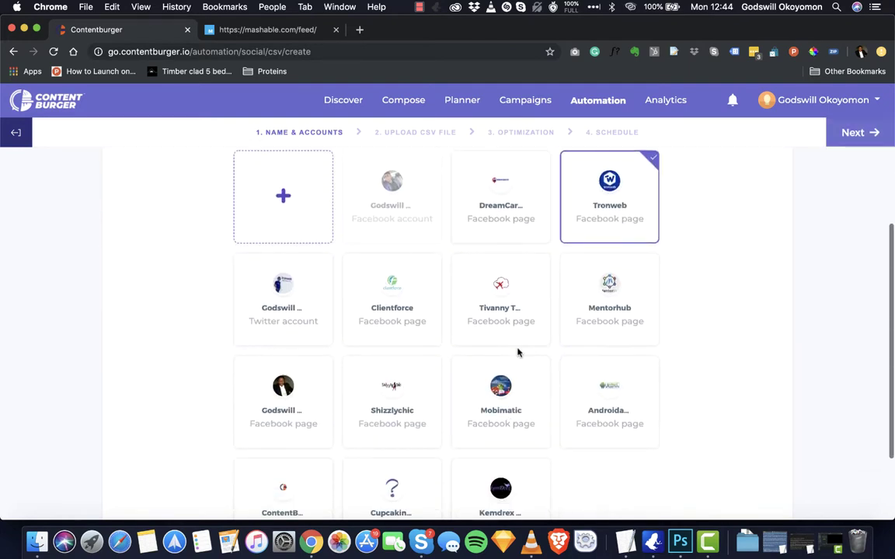
{"action": "left_click", "coordinate": [529, 320]}
{"action": "left_click", "coordinate": [590, 314]}
{"action": "left_click", "coordinate": [854, 132]}
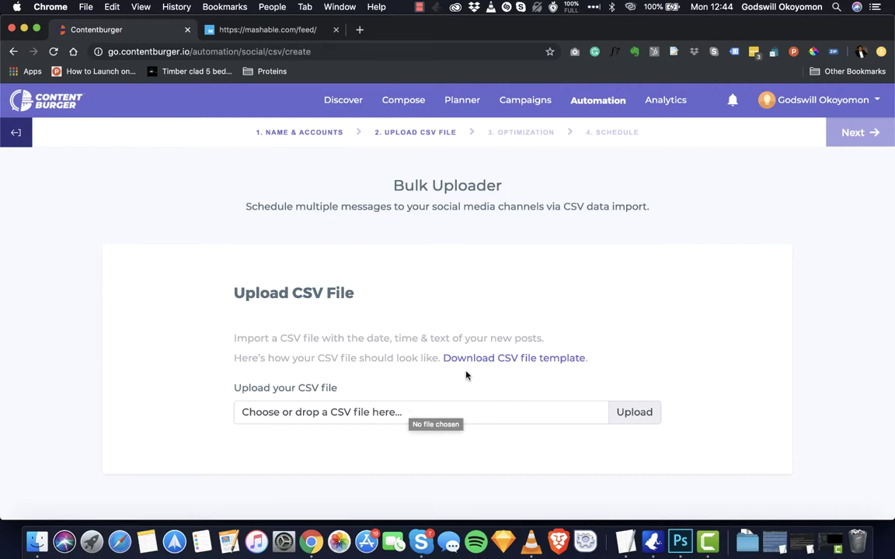
Step: Download the CSV file template as Automation_csv_template into the Growth folder and open it in Numbers
{"action": "left_click", "coordinate": [516, 358]}
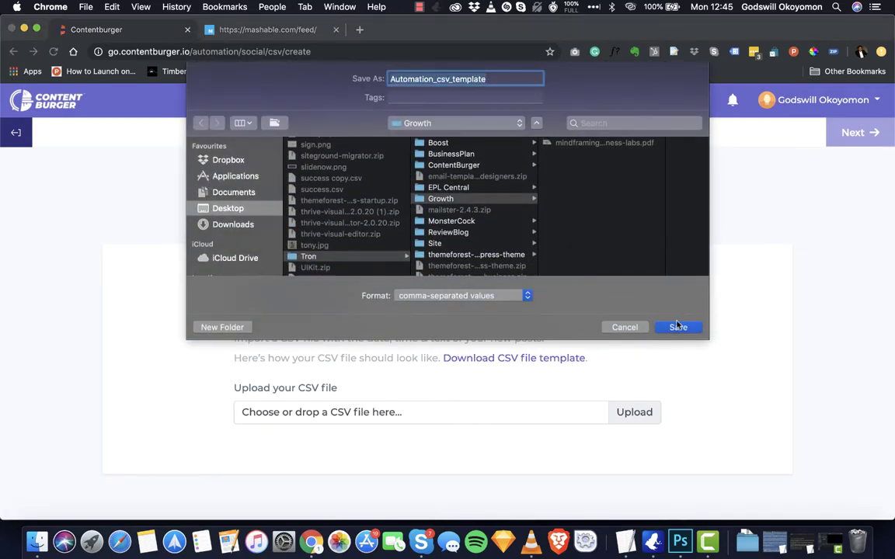
{"action": "left_click", "coordinate": [674, 327]}
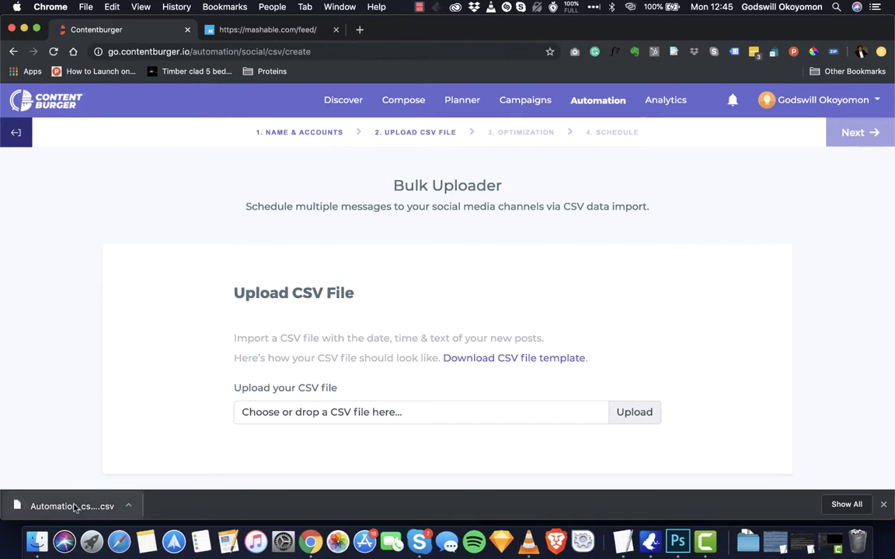
{"action": "left_click", "coordinate": [74, 507]}
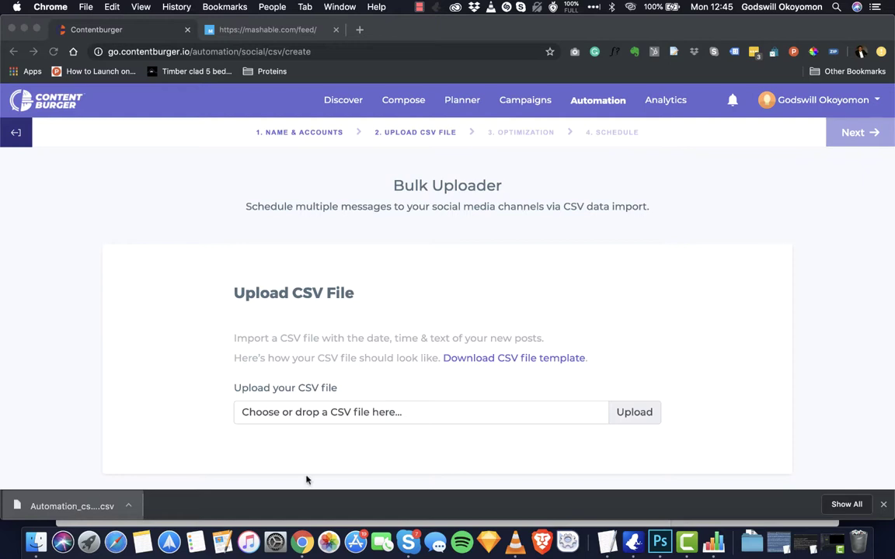
{"action": "left_click", "coordinate": [713, 541]}
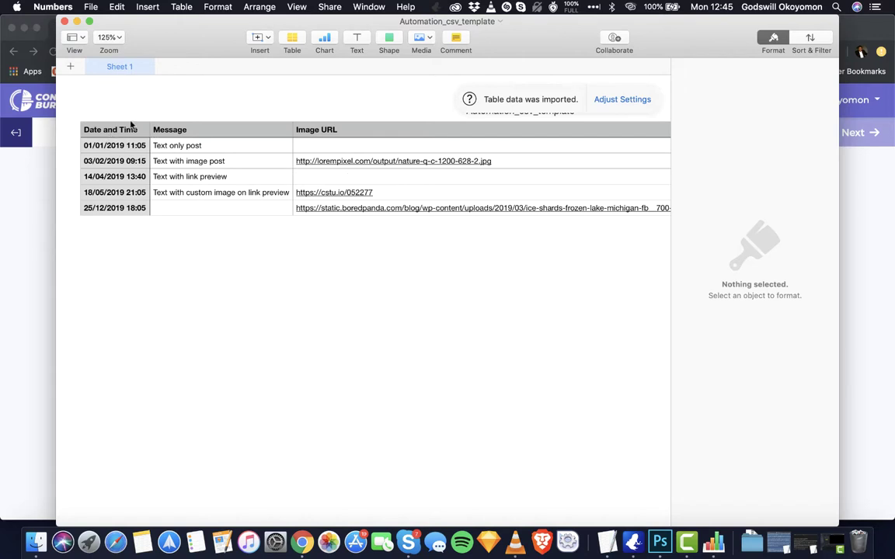
Step: Examine the date, message, image URL and link columns of the CSV template, and close the spreadsheet
{"action": "left_click", "coordinate": [192, 148]}
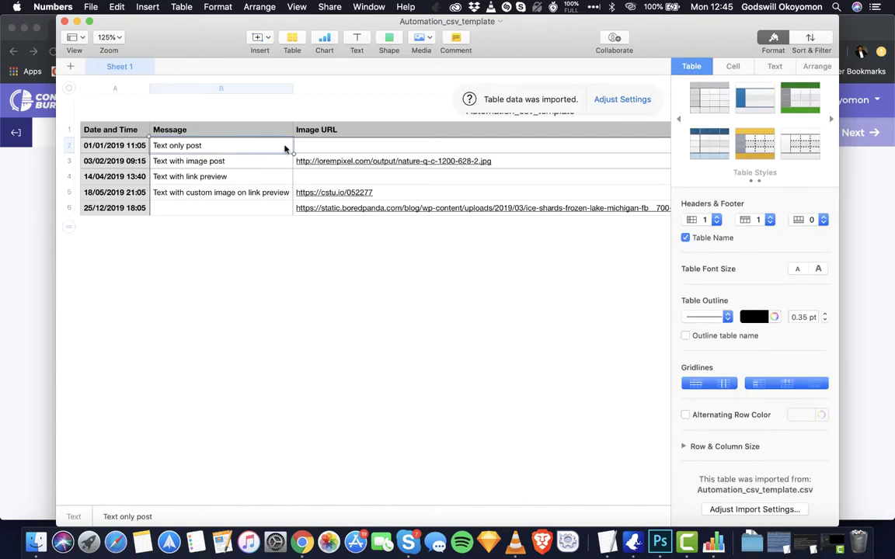
{"action": "left_click", "coordinate": [340, 147]}
{"action": "scroll", "coordinate": [340, 147], "scroll_direction": "right", "scroll_amount": 10}
{"action": "left_click", "coordinate": [268, 152]}
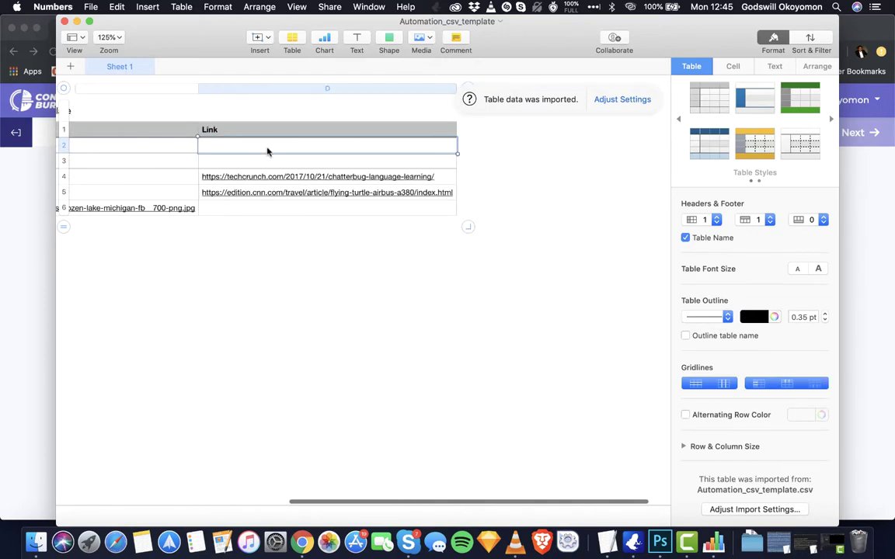
{"action": "scroll", "coordinate": [303, 169], "scroll_direction": "left", "scroll_amount": 4}
{"action": "scroll", "coordinate": [276, 169], "scroll_direction": "left", "scroll_amount": 8}
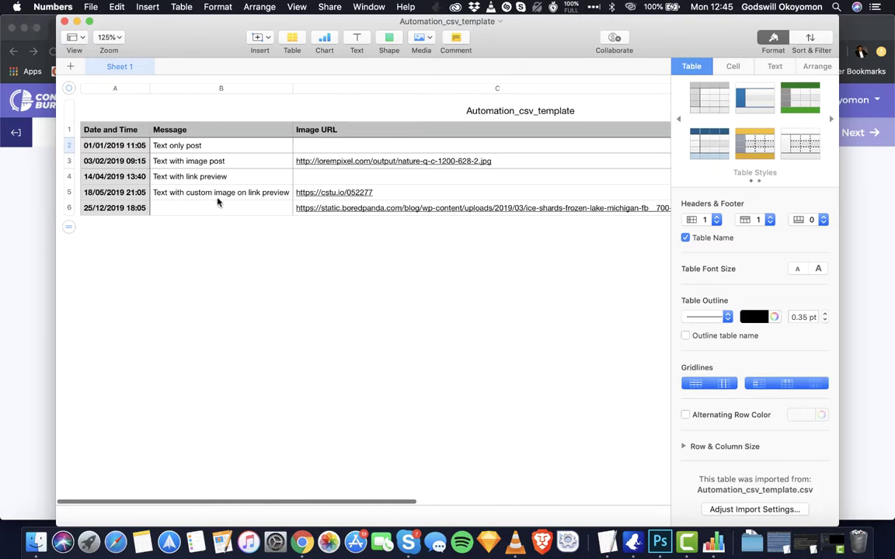
{"action": "left_click_drag", "start_coordinate": [279, 205], "coordinate": [140, 95]}
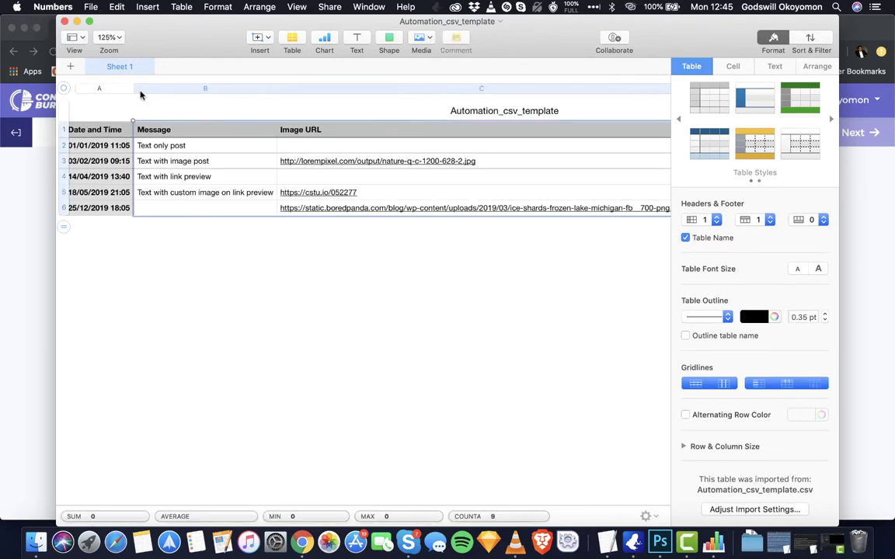
{"action": "left_click", "coordinate": [64, 22]}
Step: Upload the Automation_csv_template file from the Growth folder and skip adding hashtags at the optimization stage
{"action": "left_click", "coordinate": [641, 417]}
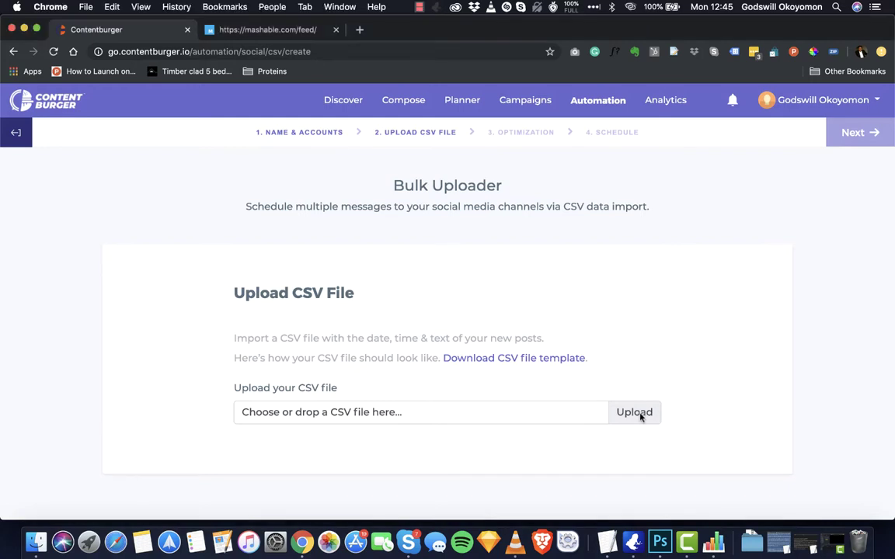
{"action": "left_click", "coordinate": [636, 415]}
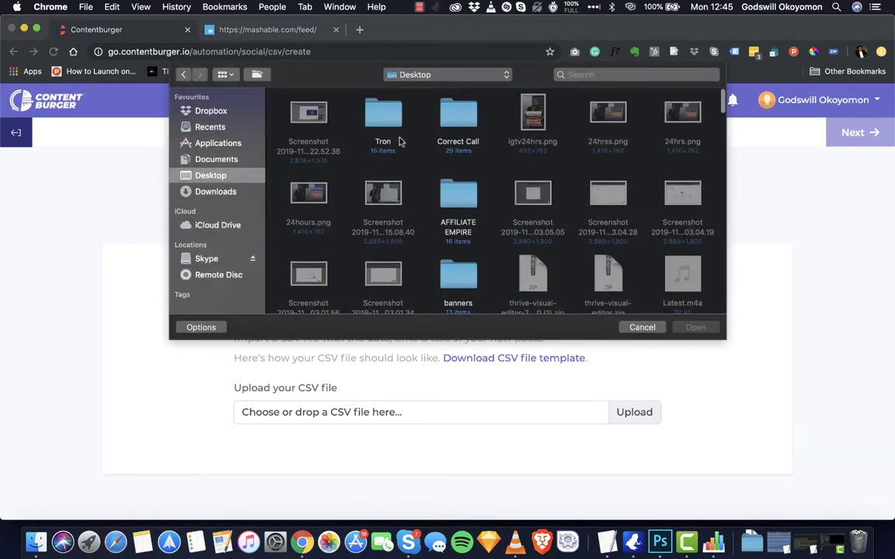
{"action": "left_click", "coordinate": [474, 76]}
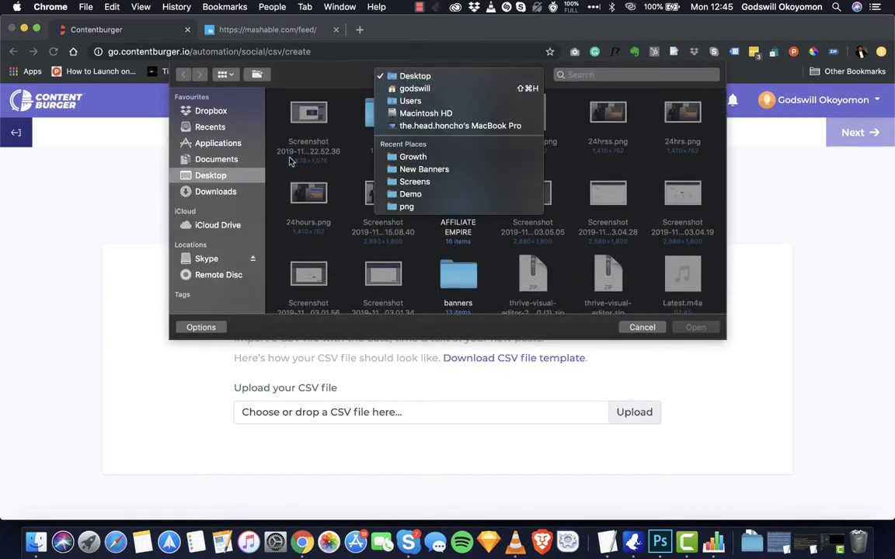
{"action": "left_click", "coordinate": [233, 111]}
{"action": "left_click", "coordinate": [216, 129]}
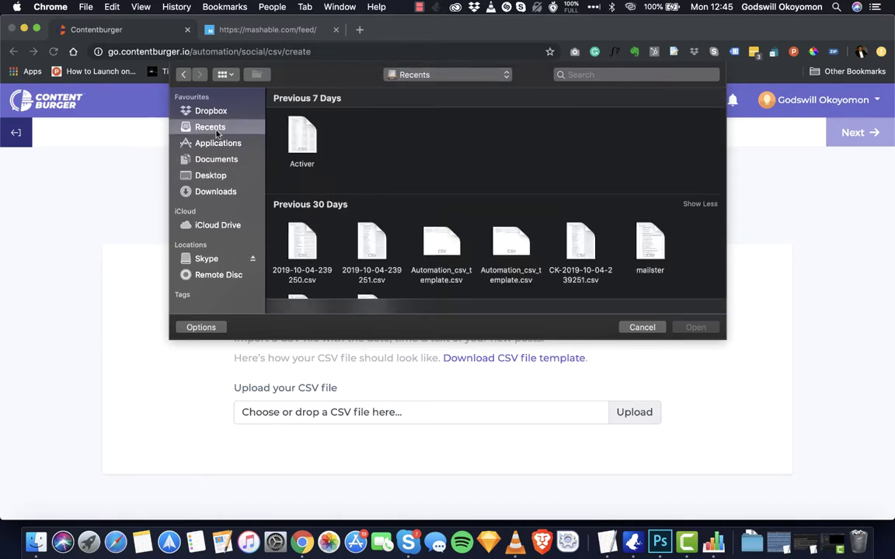
{"action": "left_click", "coordinate": [209, 177]}
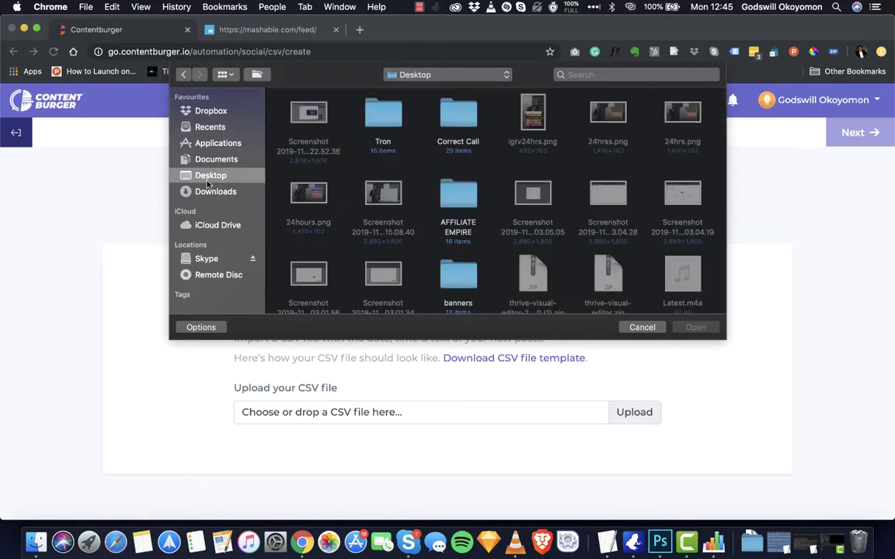
{"action": "left_click", "coordinate": [440, 76]}
{"action": "left_click", "coordinate": [422, 158]}
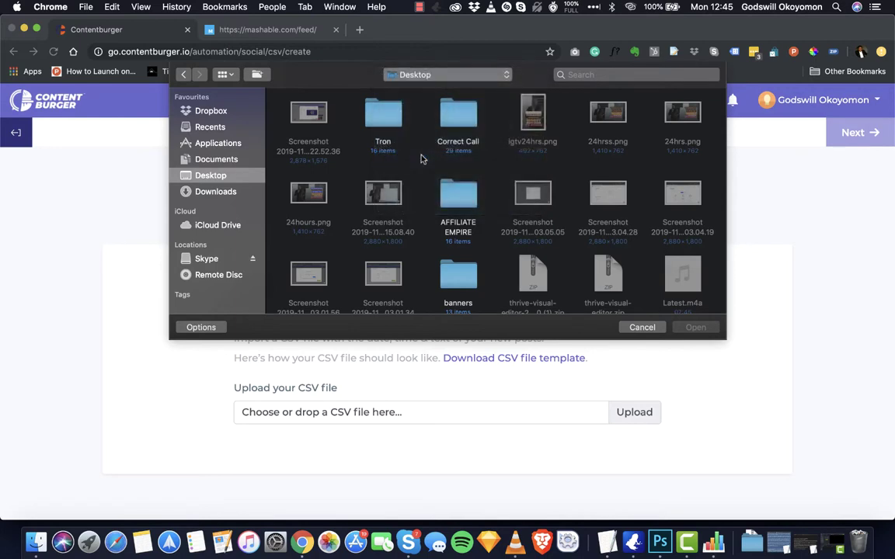
{"action": "double_click", "coordinate": [306, 125]}
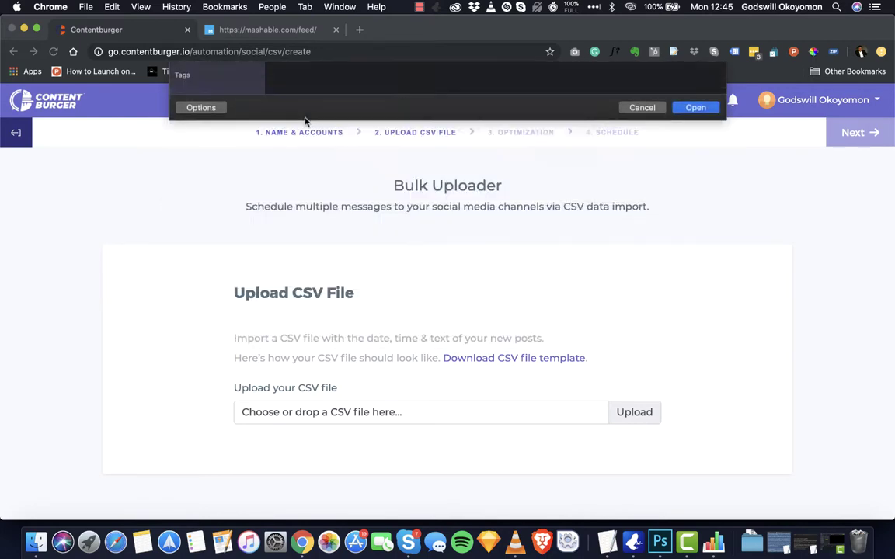
{"action": "left_click", "coordinate": [852, 131]}
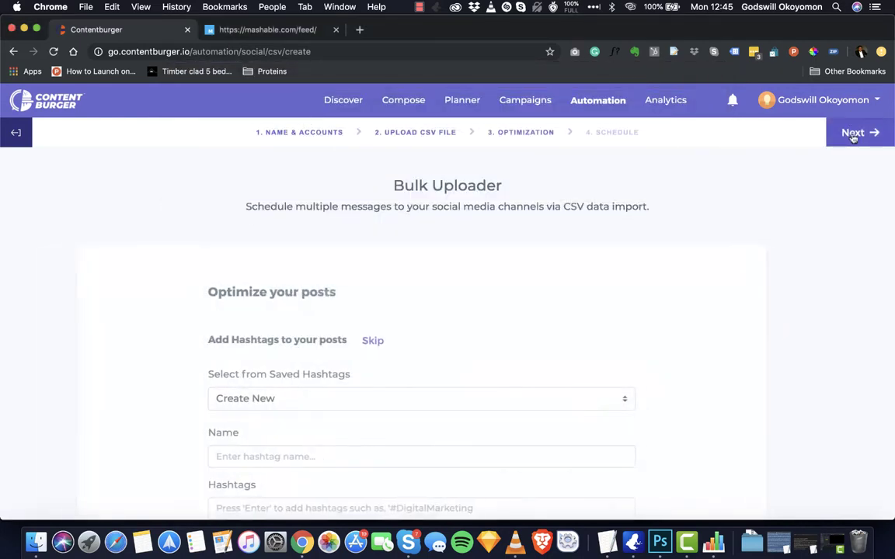
{"action": "left_click", "coordinate": [398, 341]}
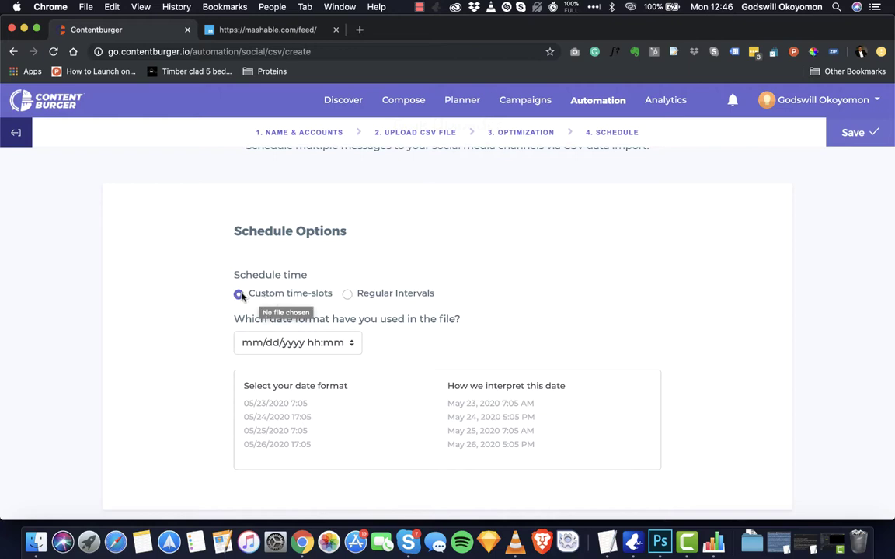
Step: Try scheduling the uploaded posts at regular intervals of every 3 hours
{"action": "left_click", "coordinate": [348, 296]}
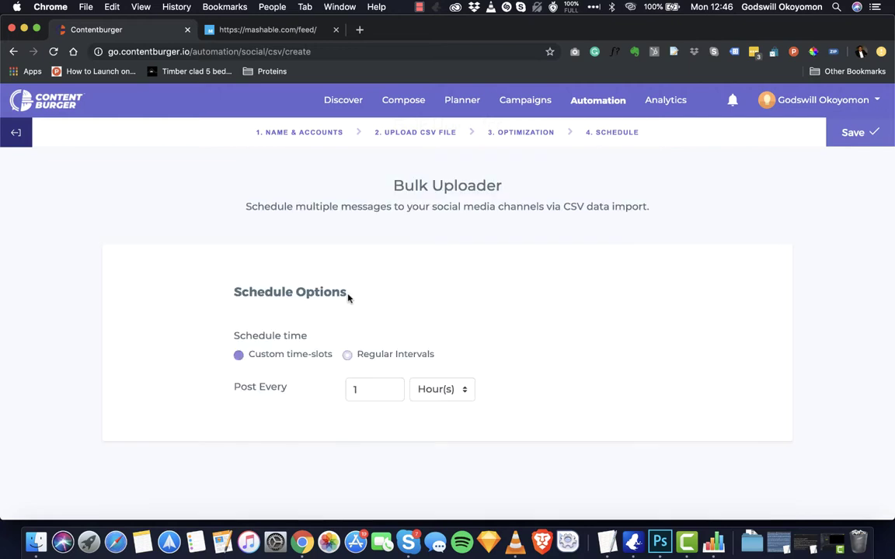
{"action": "double_click", "coordinate": [393, 391]}
{"action": "type", "text": "3"}
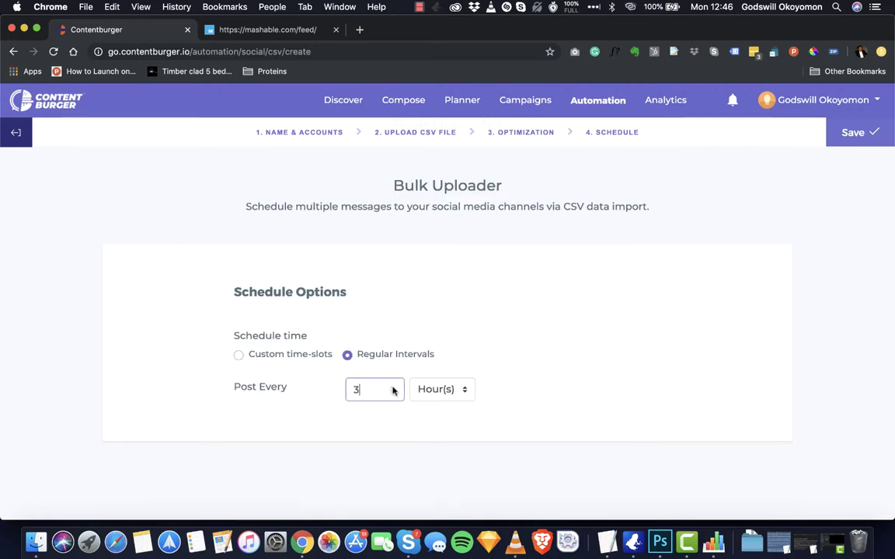
{"action": "left_click", "coordinate": [393, 388]}
Step: Schedule the posts by custom time-slots with the mm/dd/yyyy hh:mm date format and save the bulk upload campaign
{"action": "left_click", "coordinate": [239, 355]}
{"action": "scroll", "coordinate": [324, 375], "scroll_direction": "down", "scroll_amount": 2}
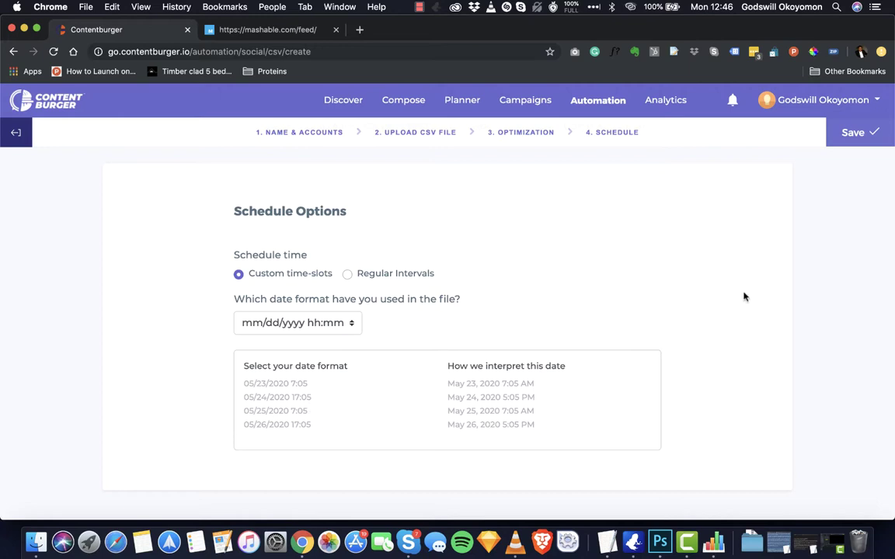
{"action": "left_click", "coordinate": [861, 134]}
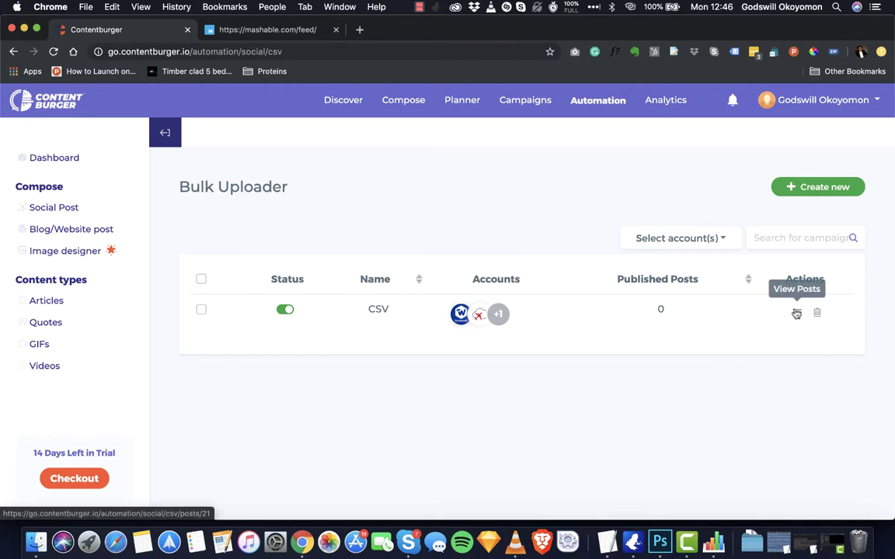
Step: Review the posts imported by the CSV campaign, and delete the campaign from the Bulk Uploader list
{"action": "left_click", "coordinate": [796, 312]}
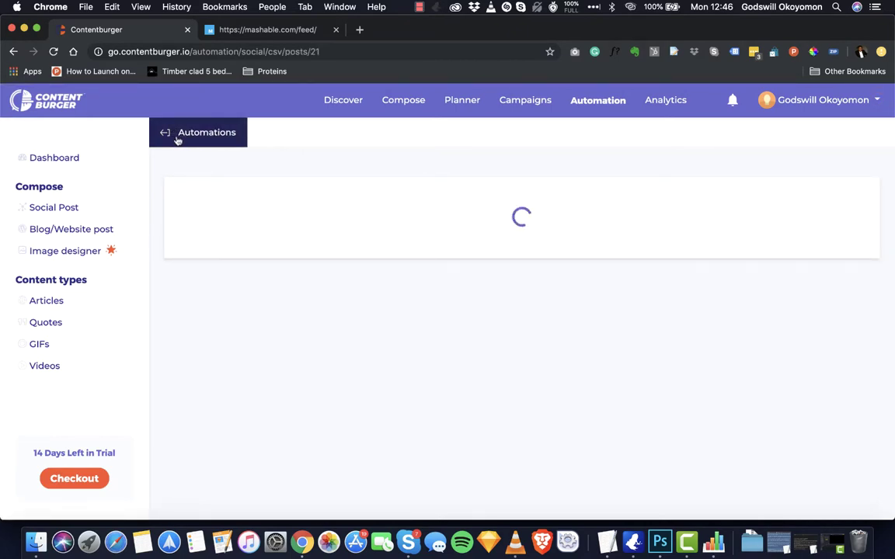
{"action": "scroll", "coordinate": [315, 361], "scroll_direction": "down", "scroll_amount": 10}
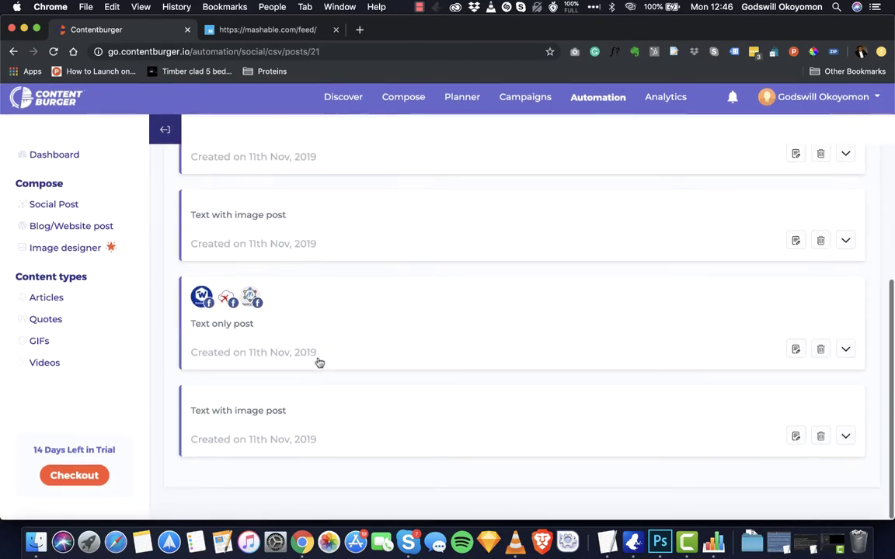
{"action": "scroll", "coordinate": [327, 334], "scroll_direction": "up", "scroll_amount": 10}
{"action": "left_click", "coordinate": [166, 133]}
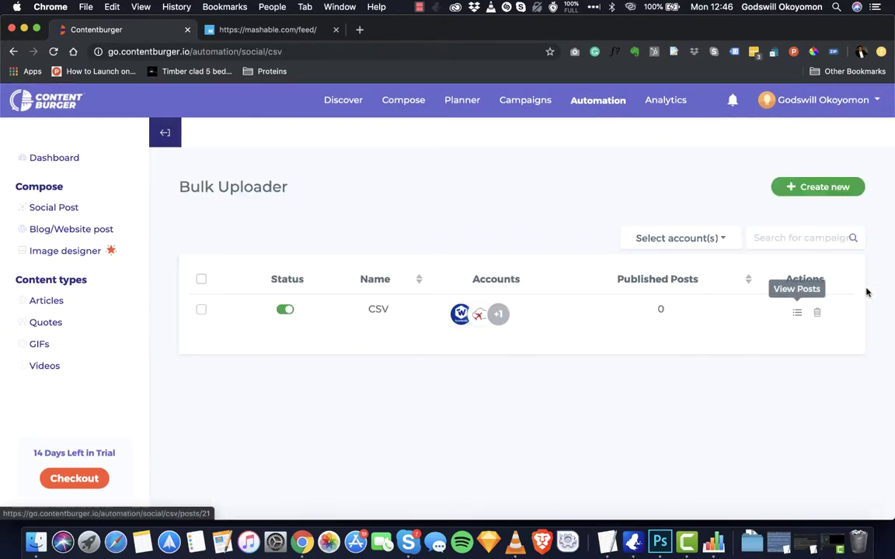
{"action": "left_click", "coordinate": [818, 314]}
{"action": "left_click", "coordinate": [491, 325]}
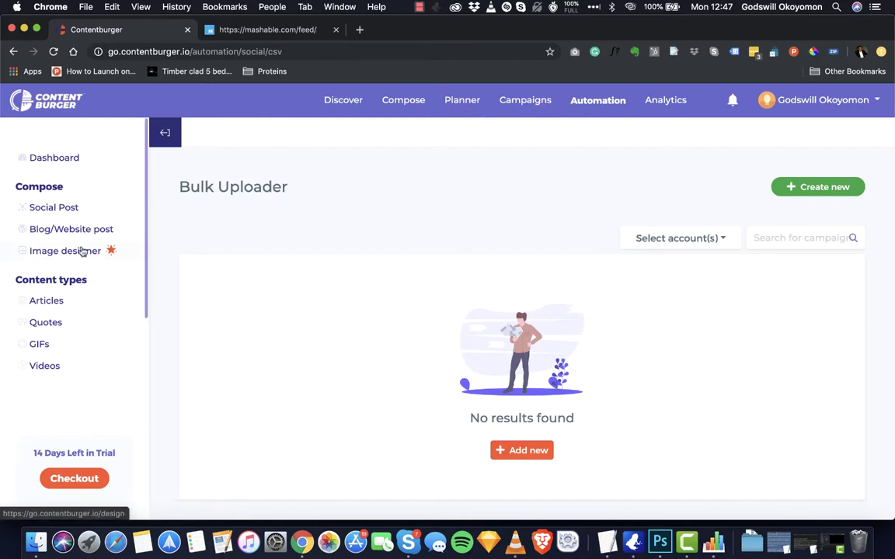
Step: Review the full My posts list and view the account details of the Hong Kong protests social post
{"action": "scroll", "coordinate": [55, 327], "scroll_direction": "down", "scroll_amount": 2}
{"action": "left_click", "coordinate": [49, 351]}
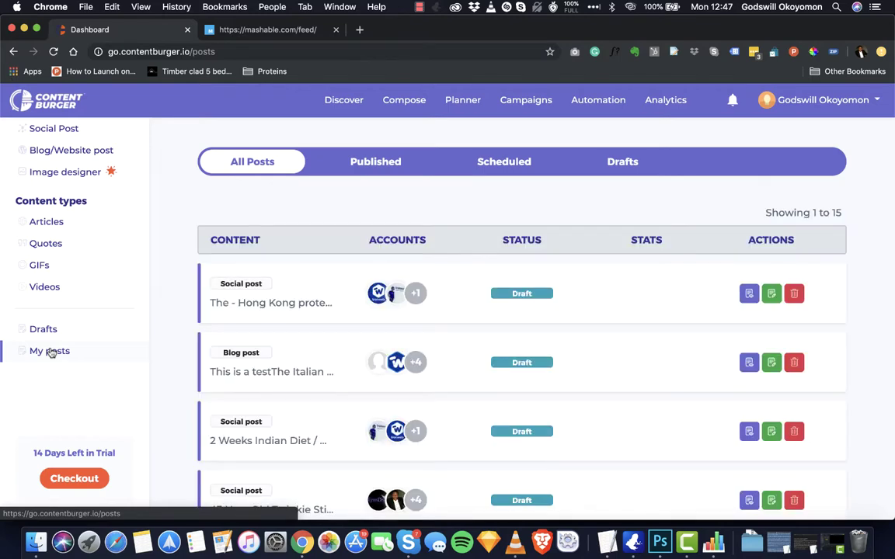
{"action": "scroll", "coordinate": [430, 472], "scroll_direction": "down", "scroll_amount": 5}
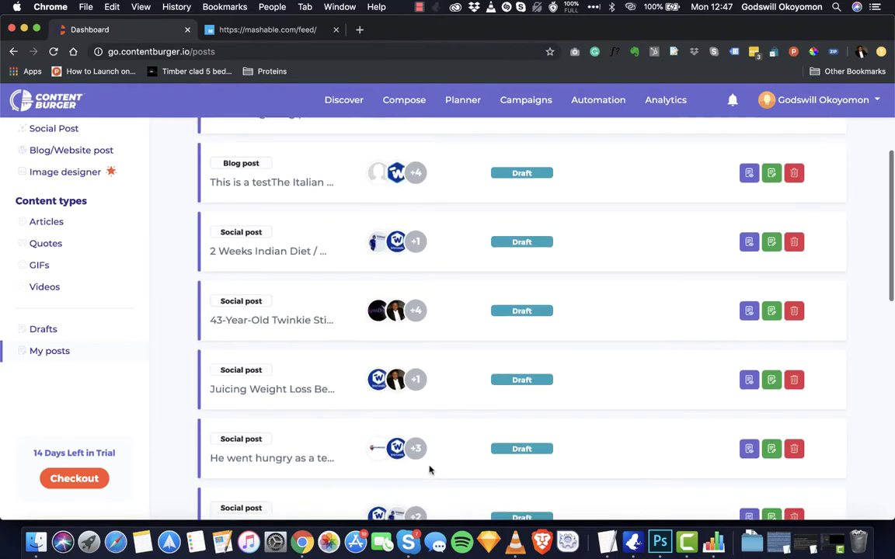
{"action": "scroll", "coordinate": [528, 342], "scroll_direction": "up", "scroll_amount": 5}
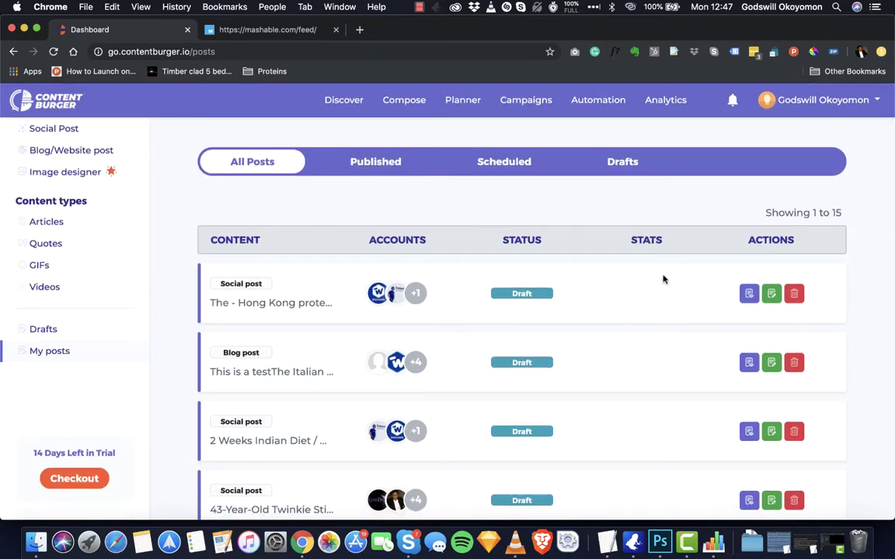
{"action": "scroll", "coordinate": [581, 319], "scroll_direction": "down", "scroll_amount": 3}
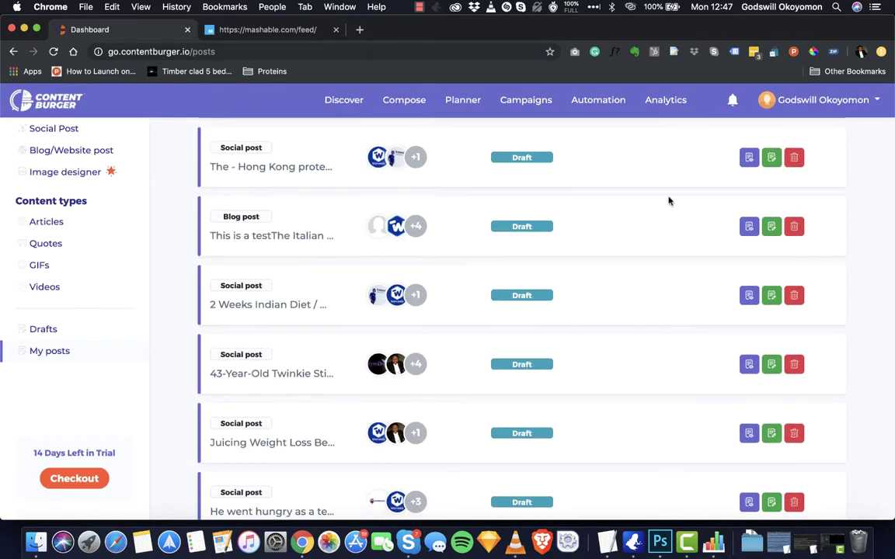
{"action": "scroll", "coordinate": [667, 199], "scroll_direction": "up", "scroll_amount": 1}
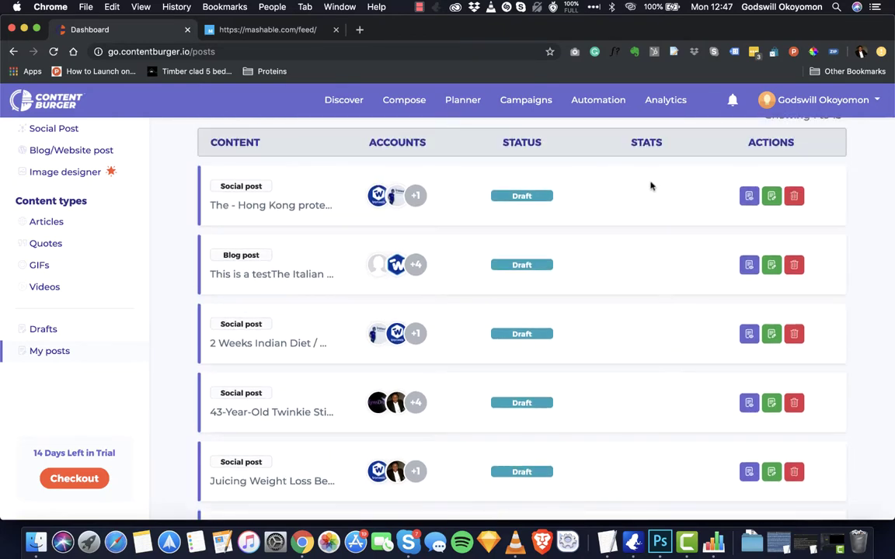
{"action": "scroll", "coordinate": [651, 193], "scroll_direction": "up", "scroll_amount": 3}
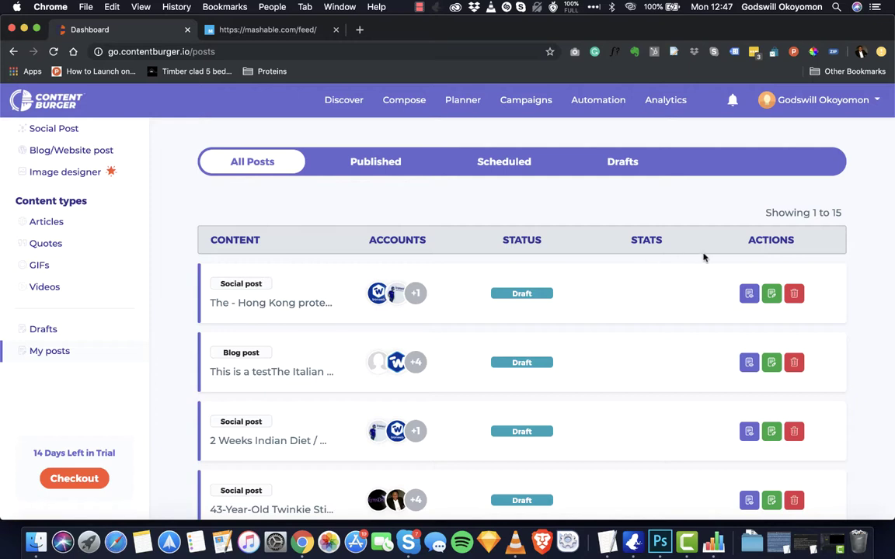
{"action": "left_click", "coordinate": [749, 293]}
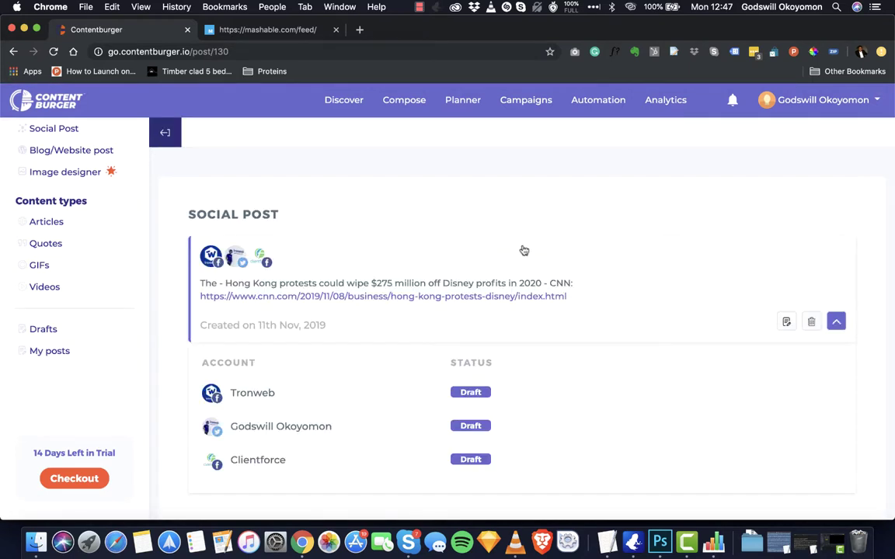
{"action": "scroll", "coordinate": [498, 351], "scroll_direction": "down", "scroll_amount": 1}
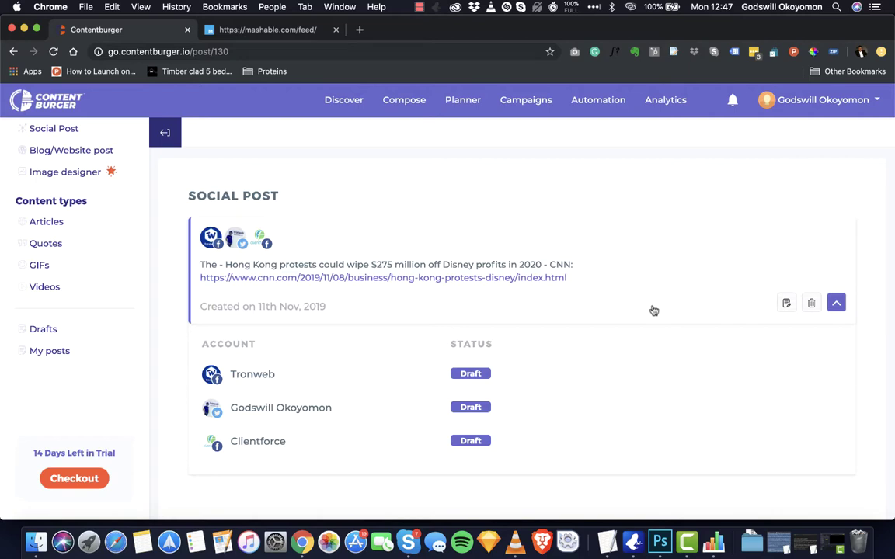
Step: Look over the Analytics page with its engagement rates and chart
{"action": "left_click", "coordinate": [662, 101]}
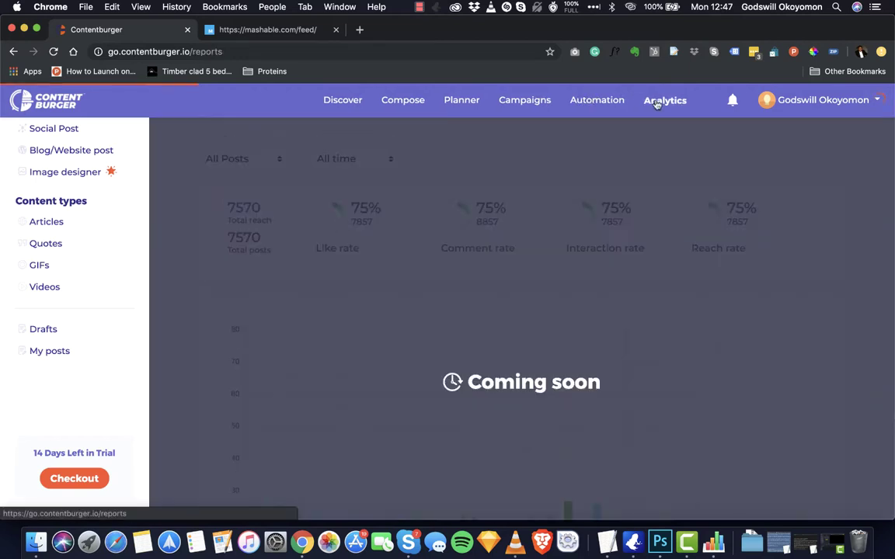
{"action": "scroll", "coordinate": [526, 259], "scroll_direction": "down", "scroll_amount": 1}
{"action": "scroll", "coordinate": [526, 258], "scroll_direction": "up", "scroll_amount": 2}
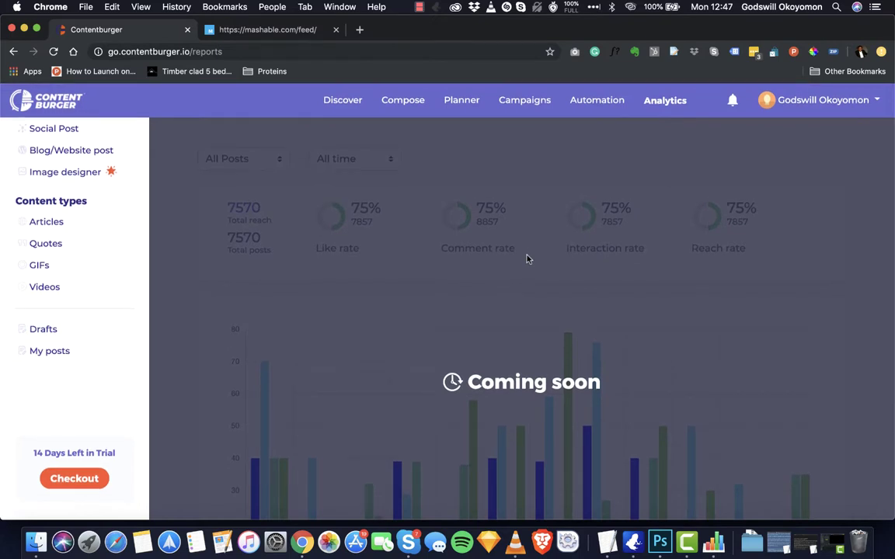
{"action": "scroll", "coordinate": [30, 256], "scroll_direction": "up", "scroll_amount": 3}
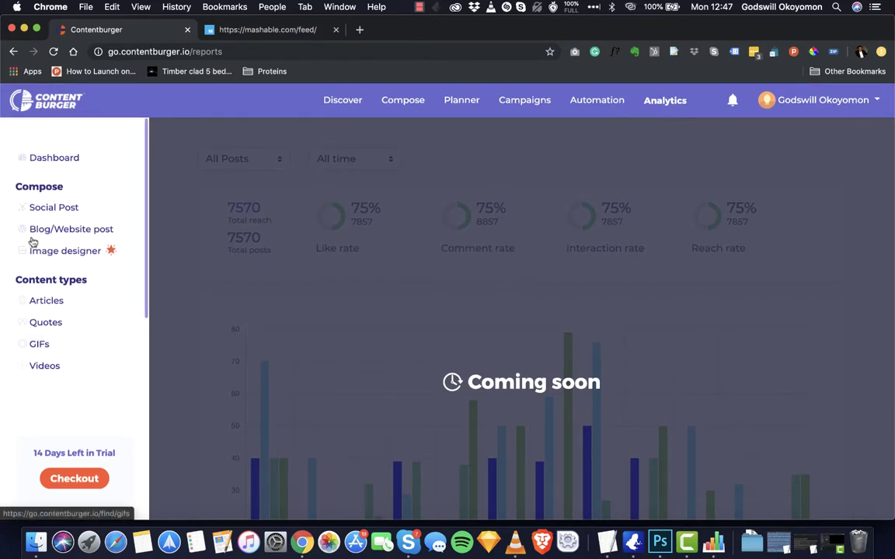
Step: Return to the dashboard, dismiss the Learn to Use Contentburger introduction, and examine the recent posts and discovered articles
{"action": "left_click", "coordinate": [56, 98]}
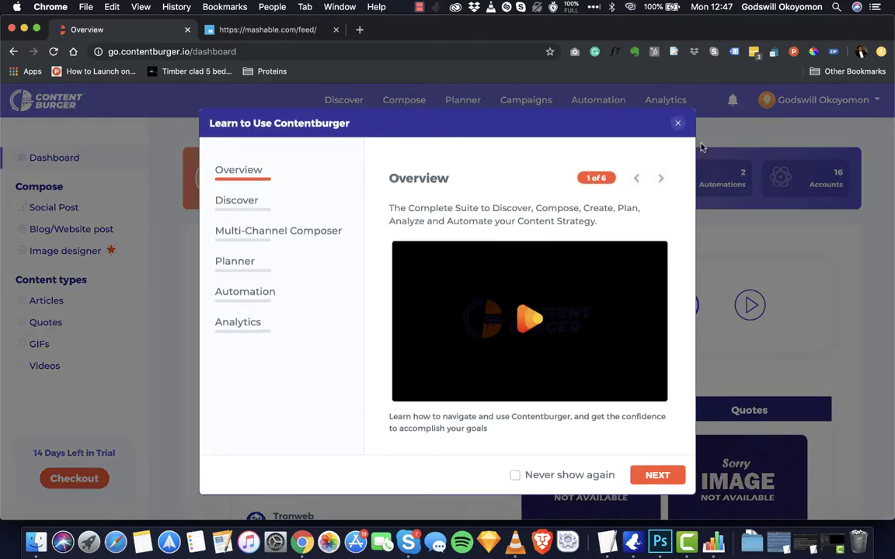
{"action": "left_click", "coordinate": [679, 125]}
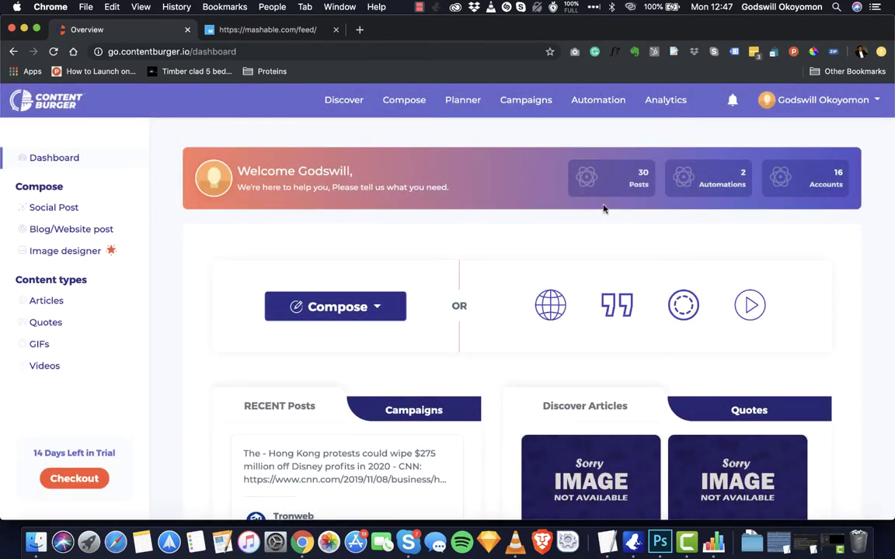
{"action": "scroll", "coordinate": [561, 400], "scroll_direction": "down", "scroll_amount": 2}
{"action": "scroll", "coordinate": [490, 391], "scroll_direction": "down", "scroll_amount": 3}
{"action": "scroll", "coordinate": [490, 391], "scroll_direction": "down", "scroll_amount": 1}
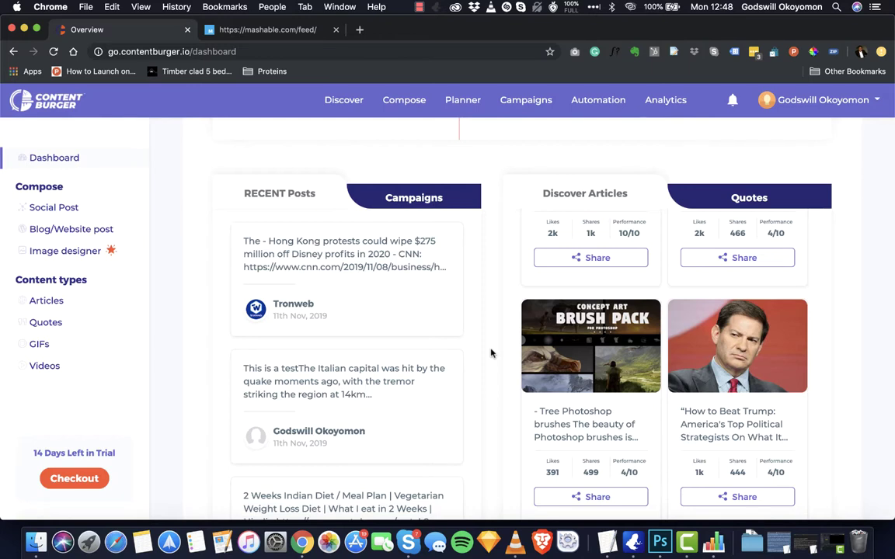
{"action": "scroll", "coordinate": [491, 353], "scroll_direction": "up", "scroll_amount": 5}
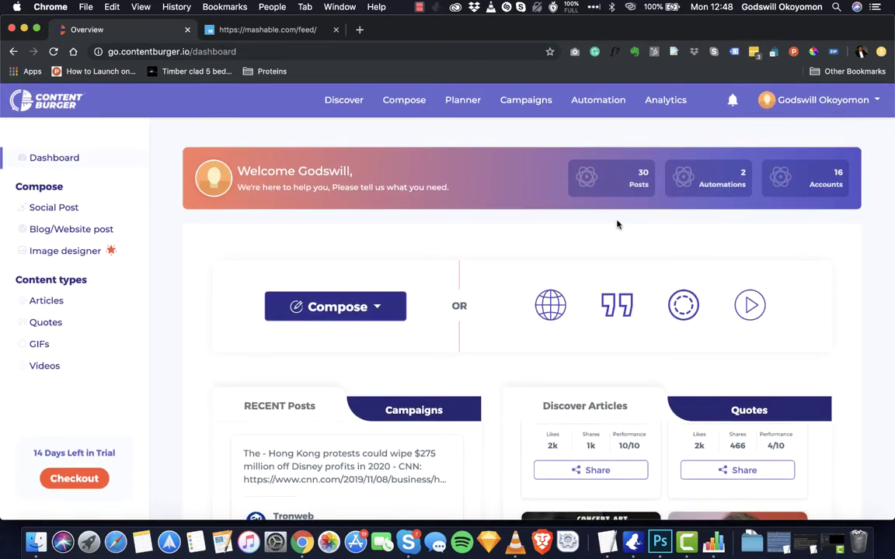
Step: Look through the profile menu's options from Account Settings to Help Center, and close it
{"action": "left_click", "coordinate": [758, 91]}
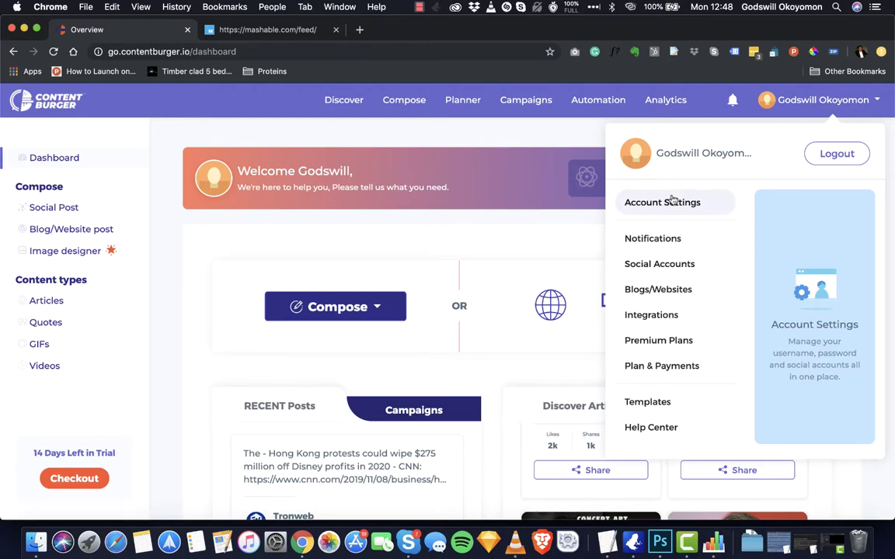
{"action": "scroll", "coordinate": [662, 334], "scroll_direction": "down", "scroll_amount": 1}
{"action": "scroll", "coordinate": [675, 226], "scroll_direction": "up", "scroll_amount": 1}
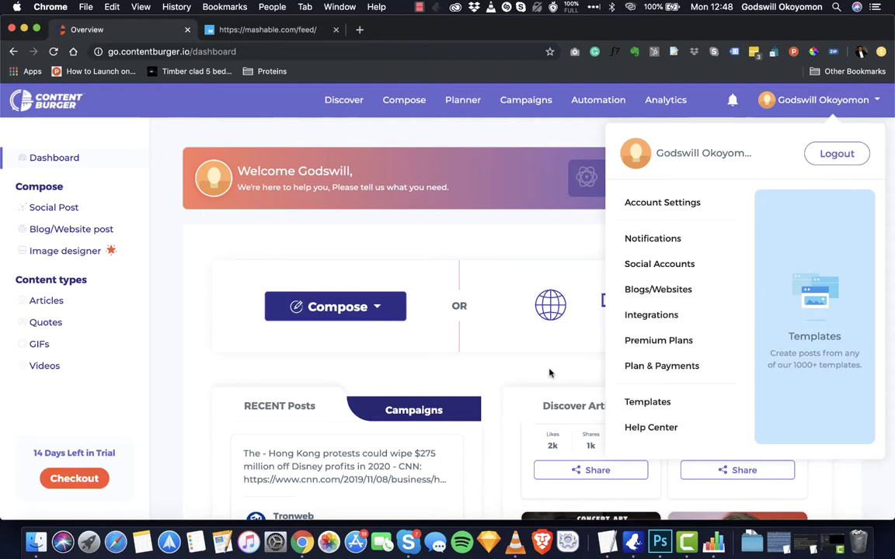
{"action": "left_click", "coordinate": [480, 257]}
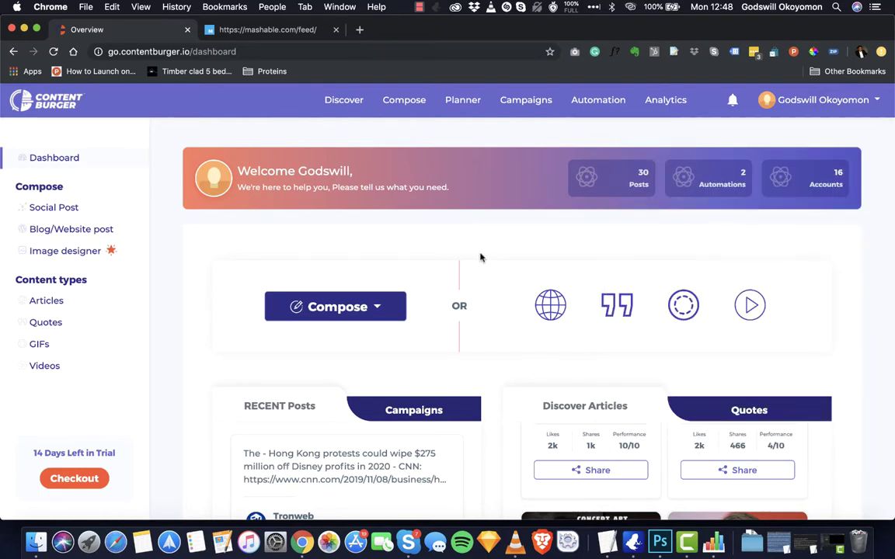